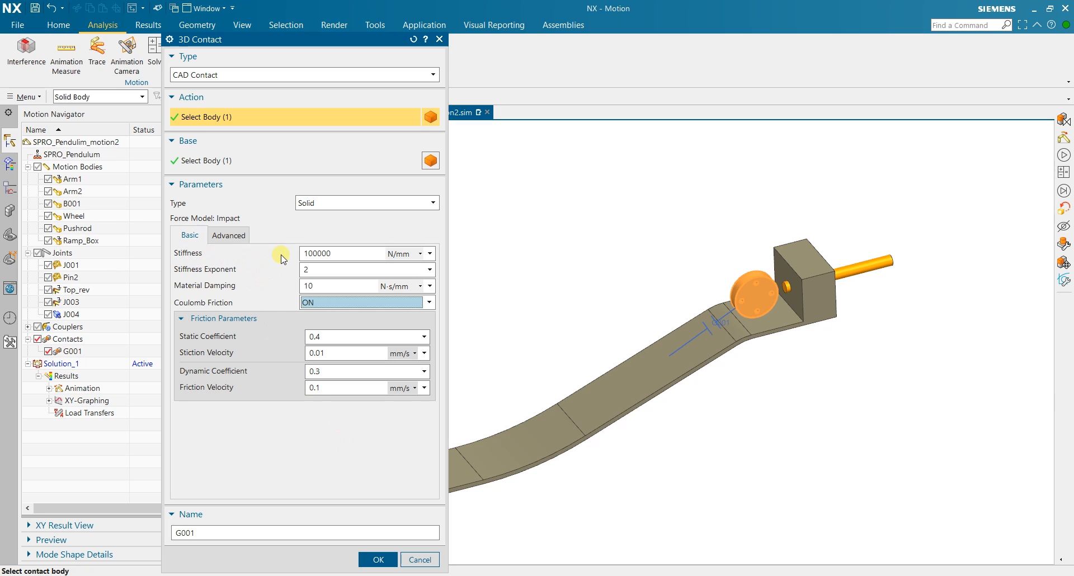
Switch to the Siemens documentation in the browser and find the material ID of Aluminum (Dry) in the Guidelines for contact materials.
{"action": "left_click", "coordinate": [354, 253]}
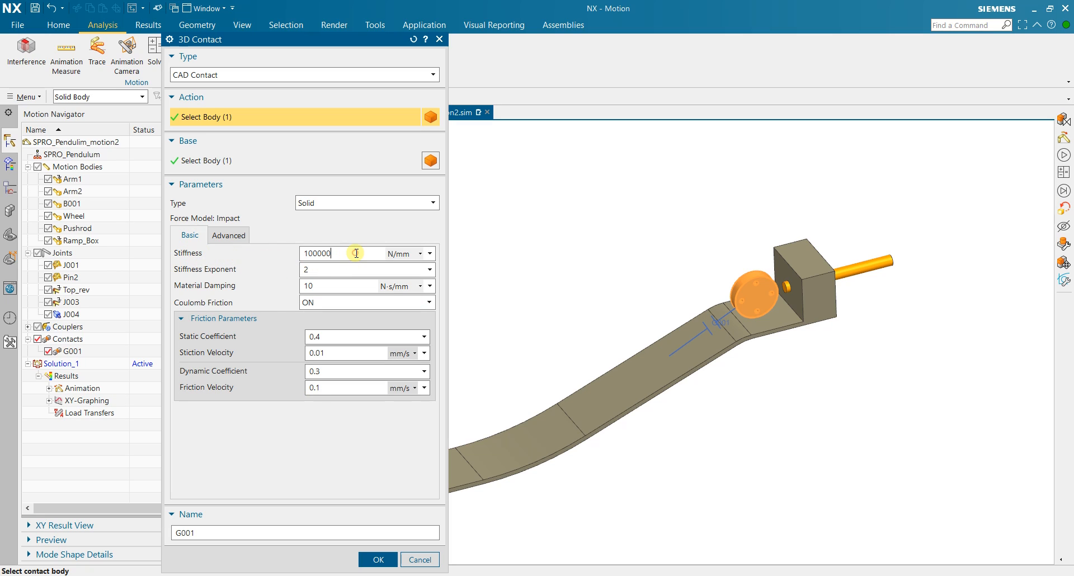
{"action": "left_click", "coordinate": [354, 290]}
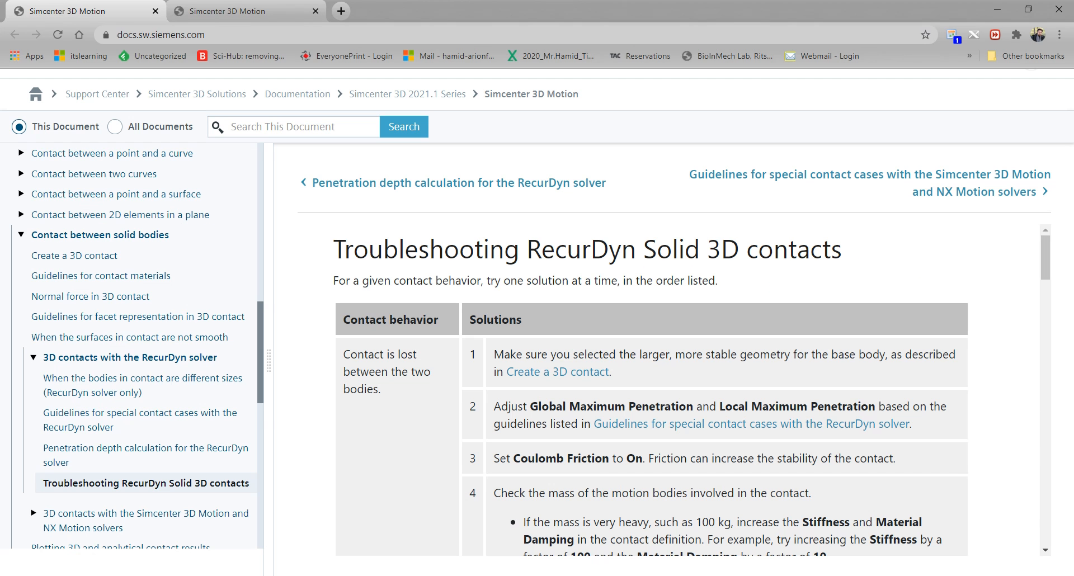
{"action": "left_click", "coordinate": [202, 12]}
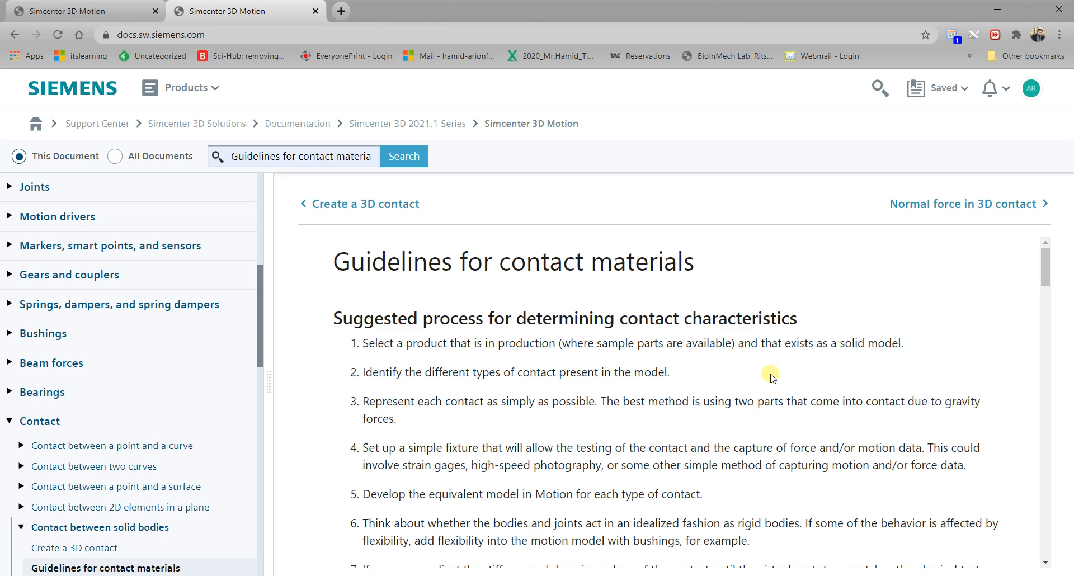
{"action": "scroll", "coordinate": [770, 364], "scroll_direction": "down", "scroll_amount": 15}
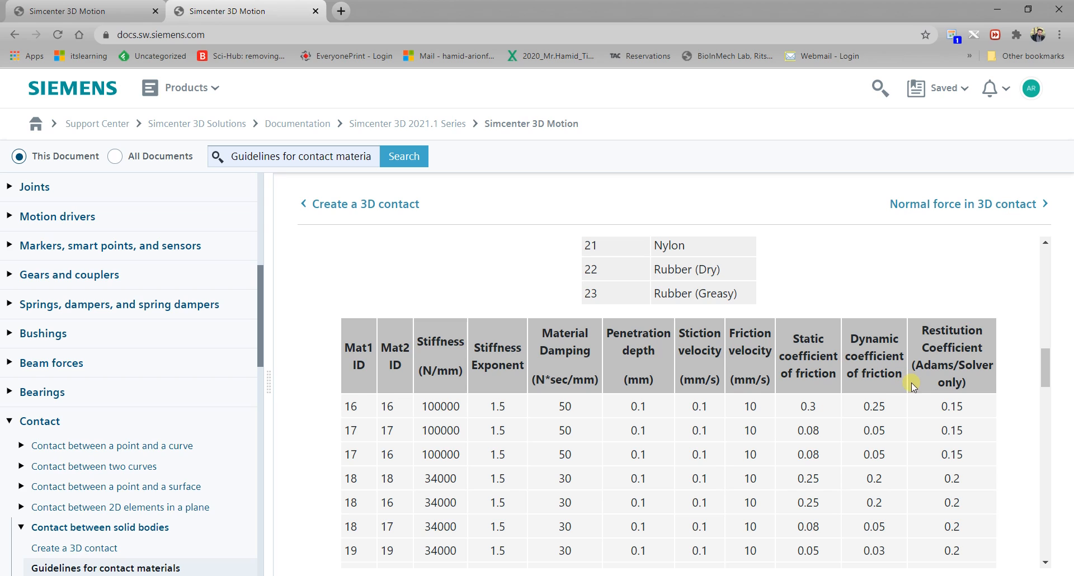
{"action": "scroll", "coordinate": [892, 392], "scroll_direction": "up", "scroll_amount": 3}
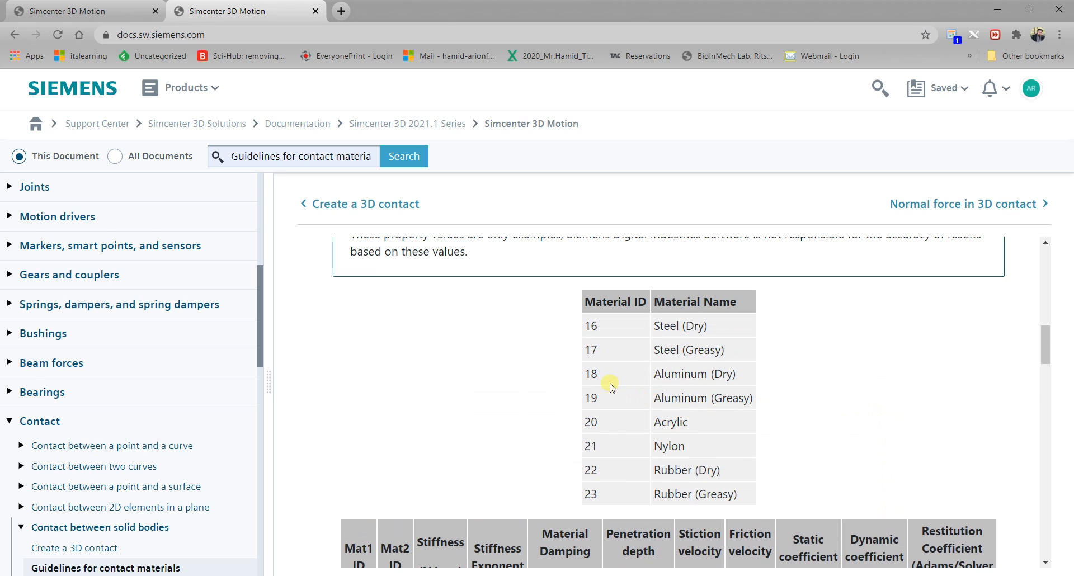
{"action": "left_click_drag", "start_coordinate": [588, 372], "coordinate": [746, 372]}
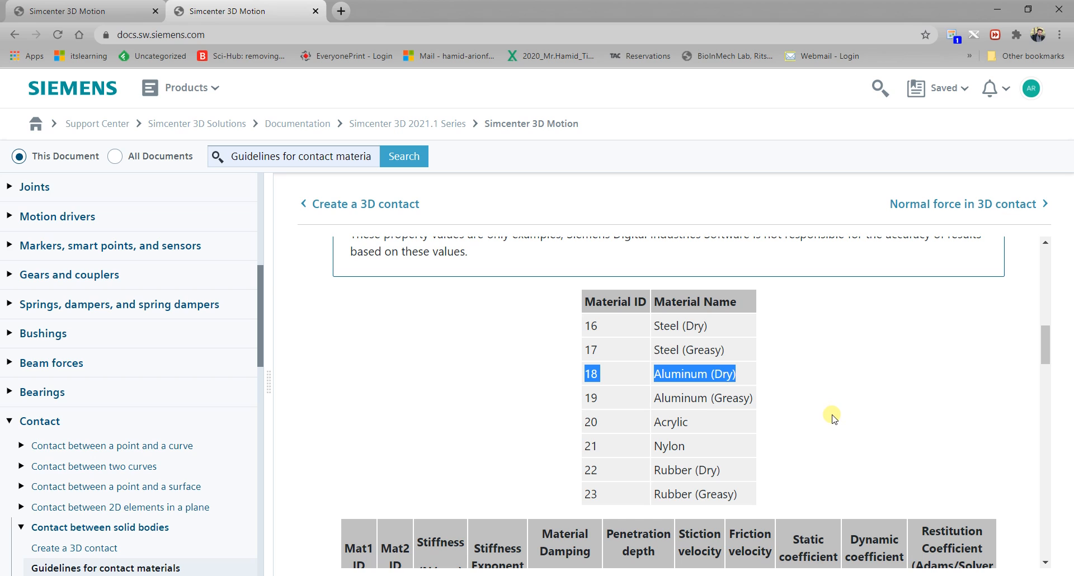
{"action": "left_click", "coordinate": [603, 382]}
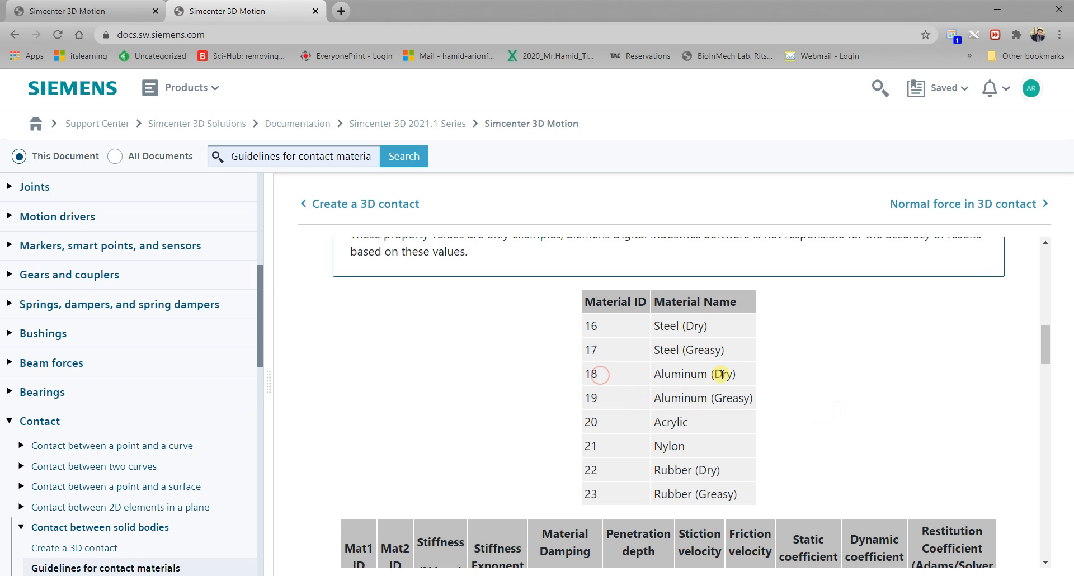
{"action": "left_click_drag", "start_coordinate": [728, 374], "coordinate": [644, 373]}
Look up the contact parameter row for dry aluminum against dry aluminum in the material property table.
{"action": "scroll", "coordinate": [690, 406], "scroll_direction": "down", "scroll_amount": 3}
{"action": "scroll", "coordinate": [690, 405], "scroll_direction": "down", "scroll_amount": 3}
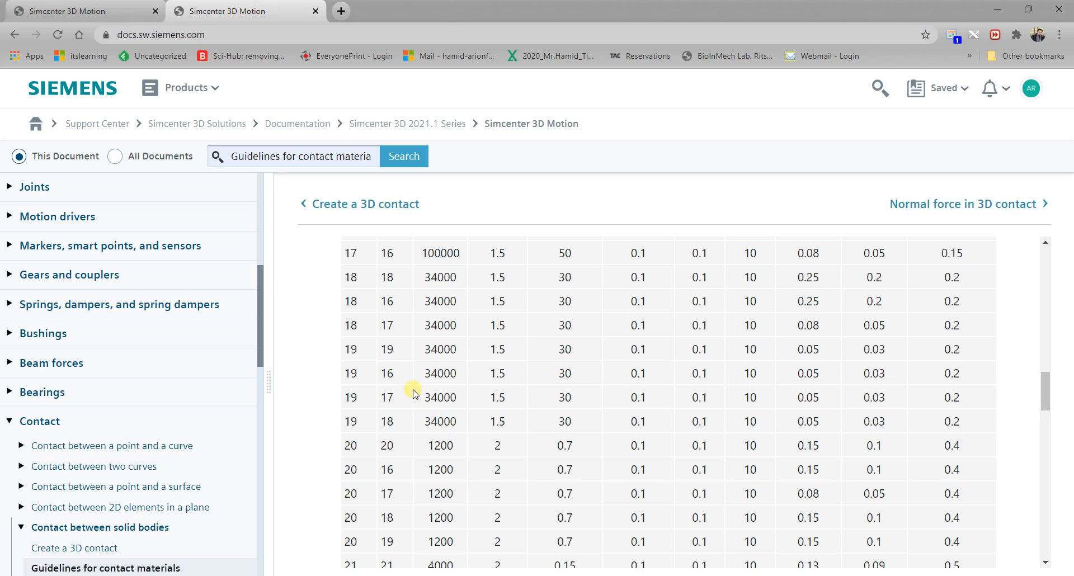
{"action": "scroll", "coordinate": [414, 394], "scroll_direction": "up", "scroll_amount": 1}
{"action": "left_click_drag", "start_coordinate": [347, 344], "coordinate": [773, 341]}
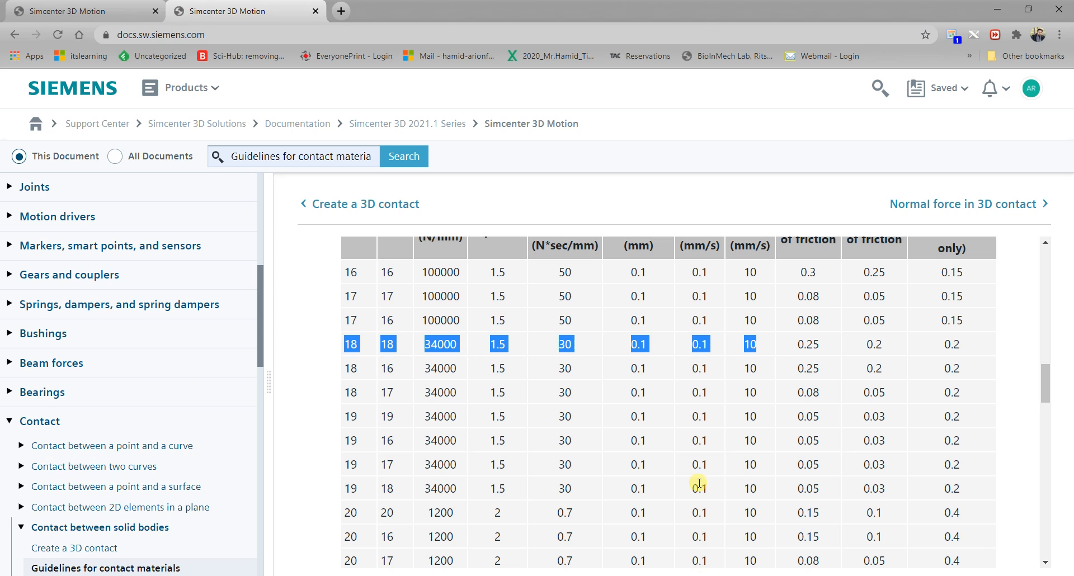
Switch back to NX and set the 3D contact's stiffness to 34000 N/mm and its stiffness exponent to 1.5, following the documentation table.
{"action": "key", "text": "alt+Tab"}
{"action": "double_click", "coordinate": [330, 254]}
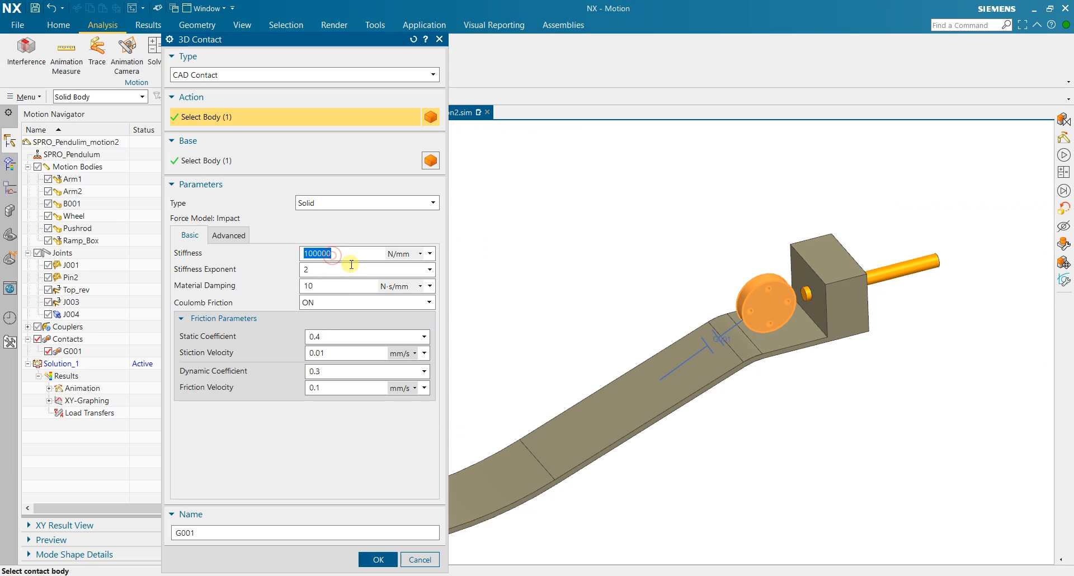
{"action": "type", "text": "34"}
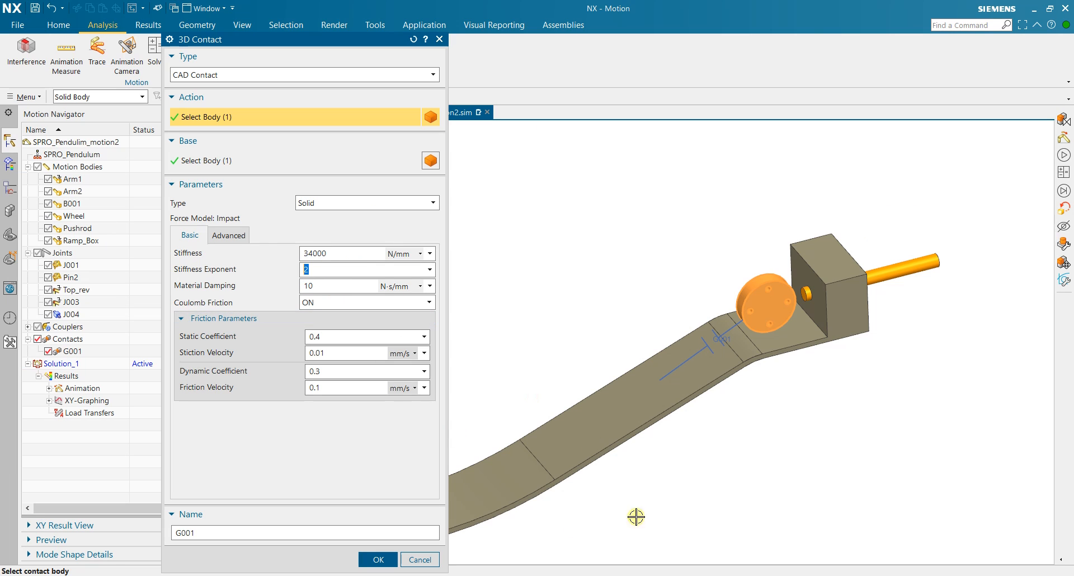
{"action": "key", "text": "alt+Tab"}
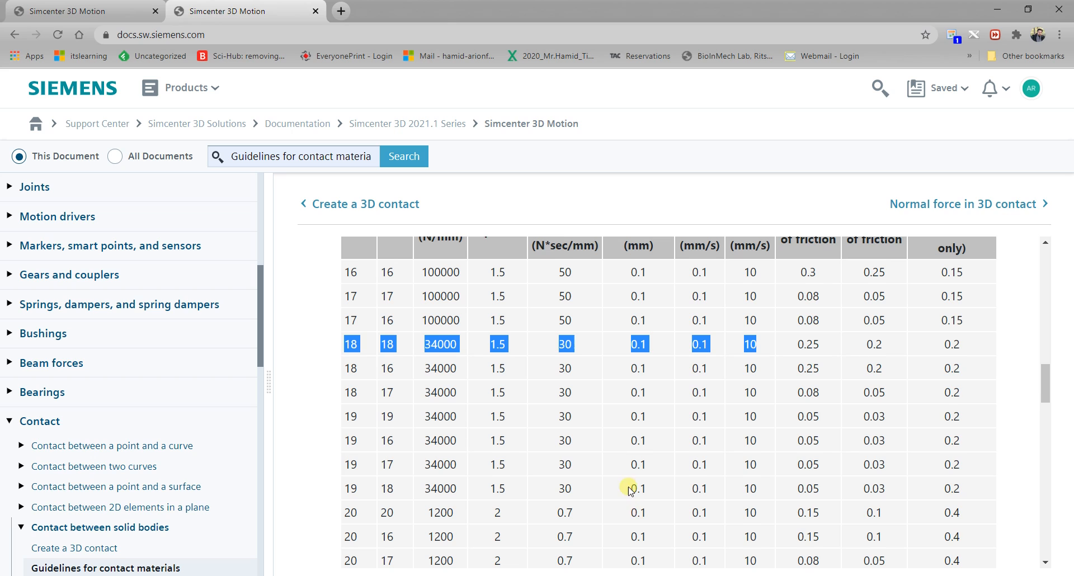
{"action": "scroll", "coordinate": [630, 491], "scroll_direction": "up", "scroll_amount": 1}
{"action": "key", "text": "alt+Tab"}
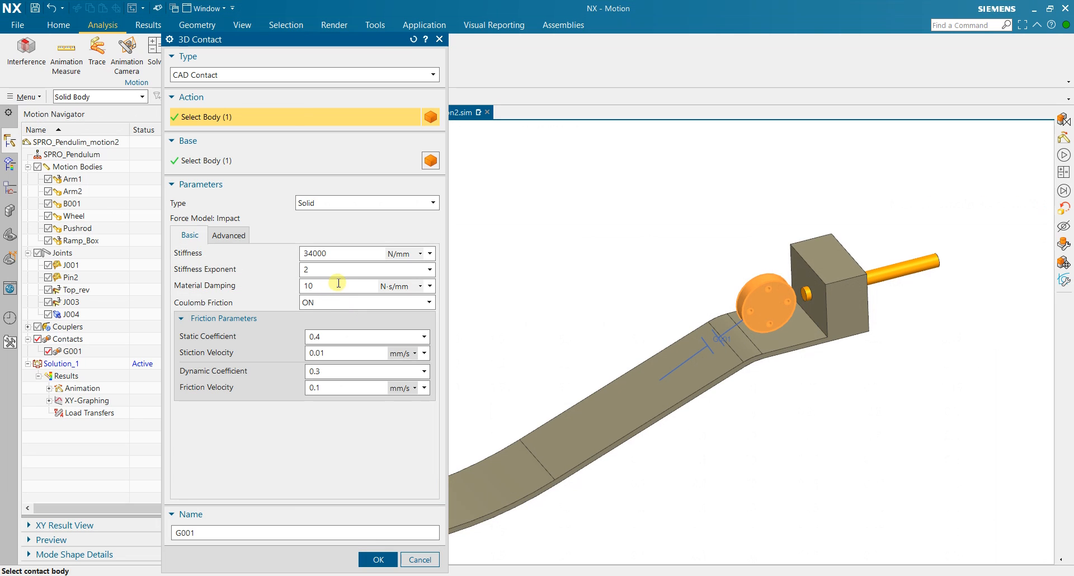
{"action": "left_click", "coordinate": [343, 273]}
{"action": "type", "text": "1.5"}
Set the 3D contact's material damping to 30 N·s/mm per the documentation table and accept the contact settings.
{"action": "key", "text": "alt+Tab"}
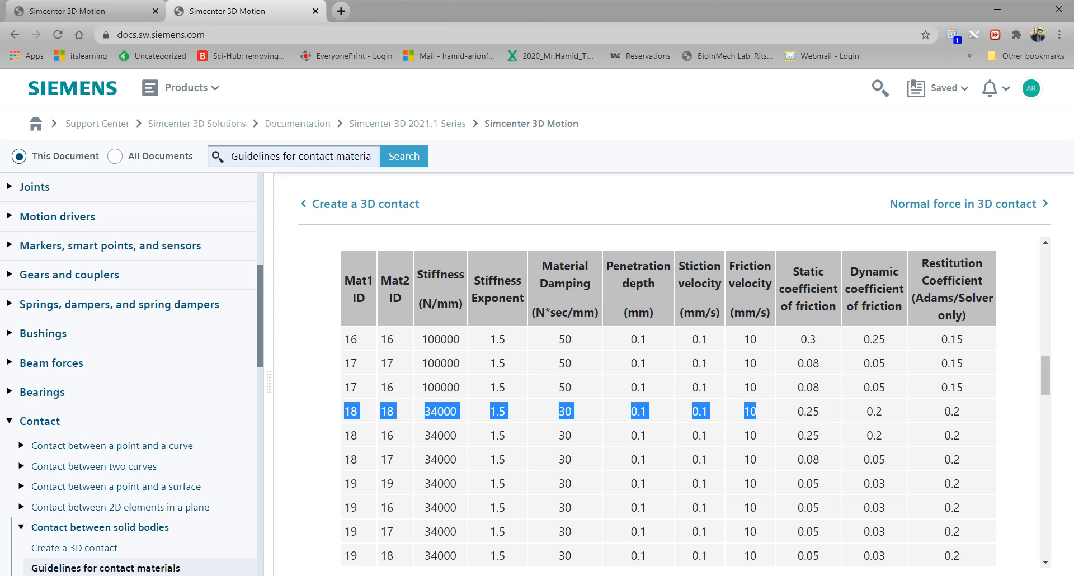
{"action": "key", "text": "alt+Tab"}
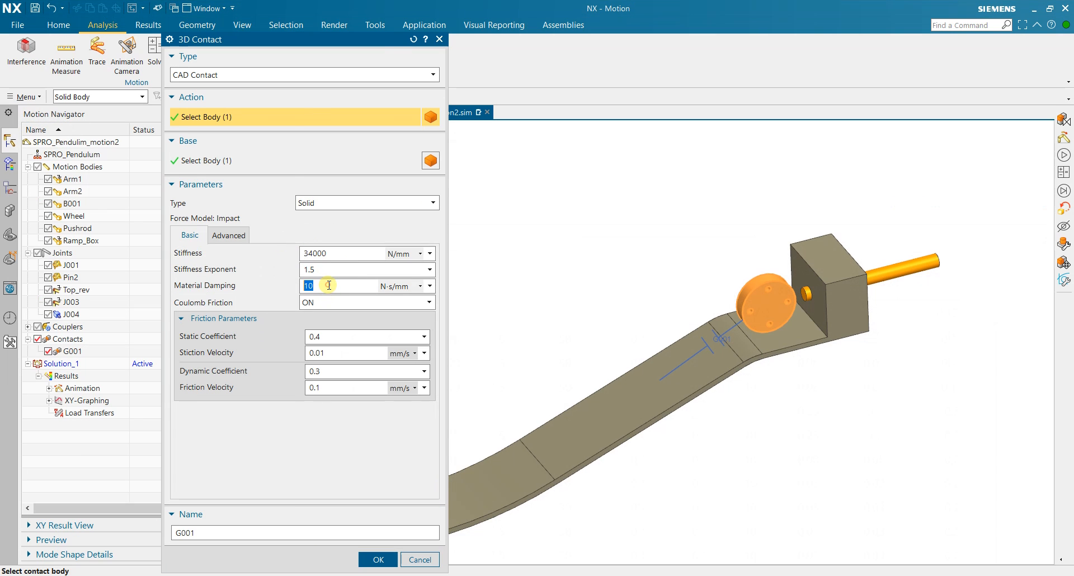
{"action": "type", "text": "30"}
{"action": "key", "text": "Tab"}
{"action": "key", "text": "Return"}
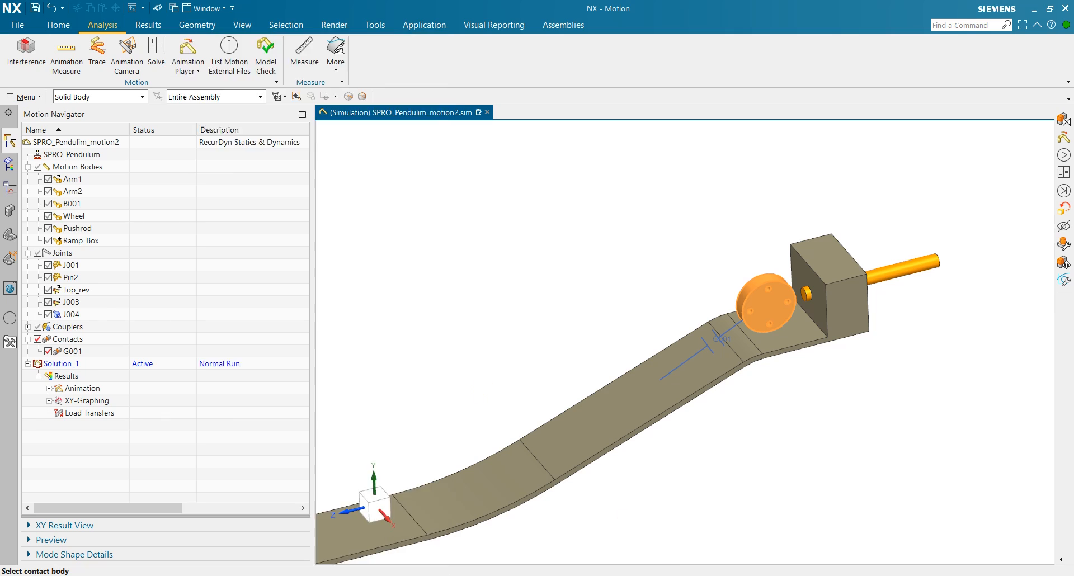
{"action": "key", "text": "alt+Tab"}
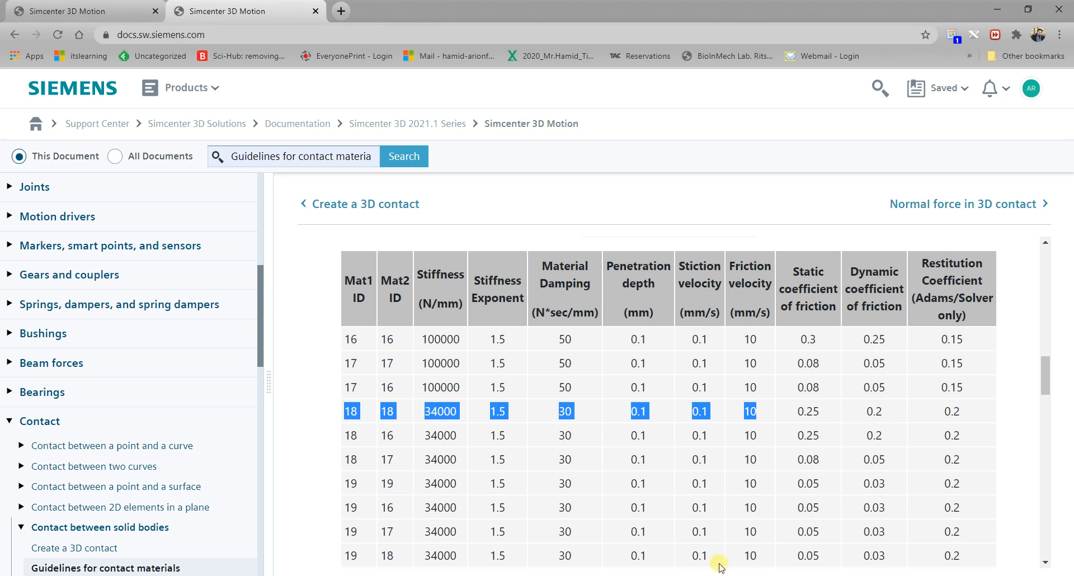
{"action": "key", "text": "alt+Tab"}
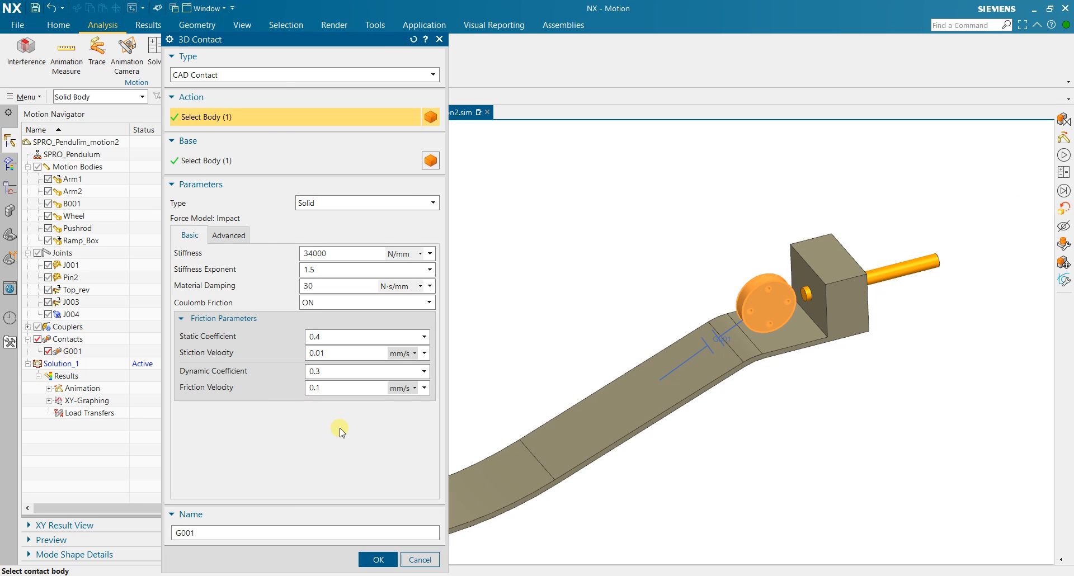
{"action": "left_click", "coordinate": [357, 561]}
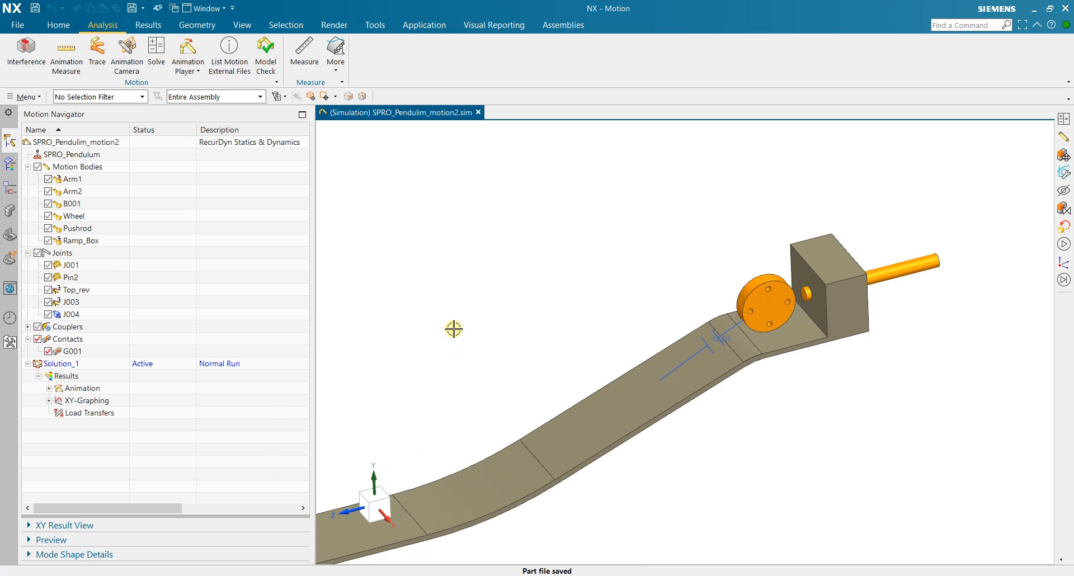
Solve the motion solution and play its animation in real time, viewing the wheel and ramp from the side.
{"action": "left_click", "coordinate": [156, 48]}
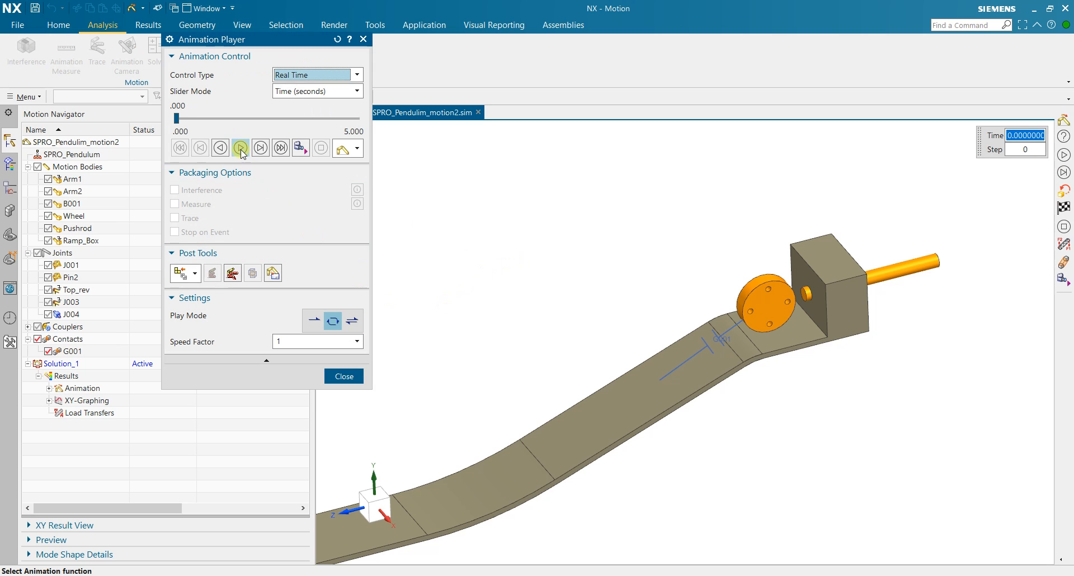
{"action": "scroll", "coordinate": [780, 335], "scroll_direction": "up", "scroll_amount": 5}
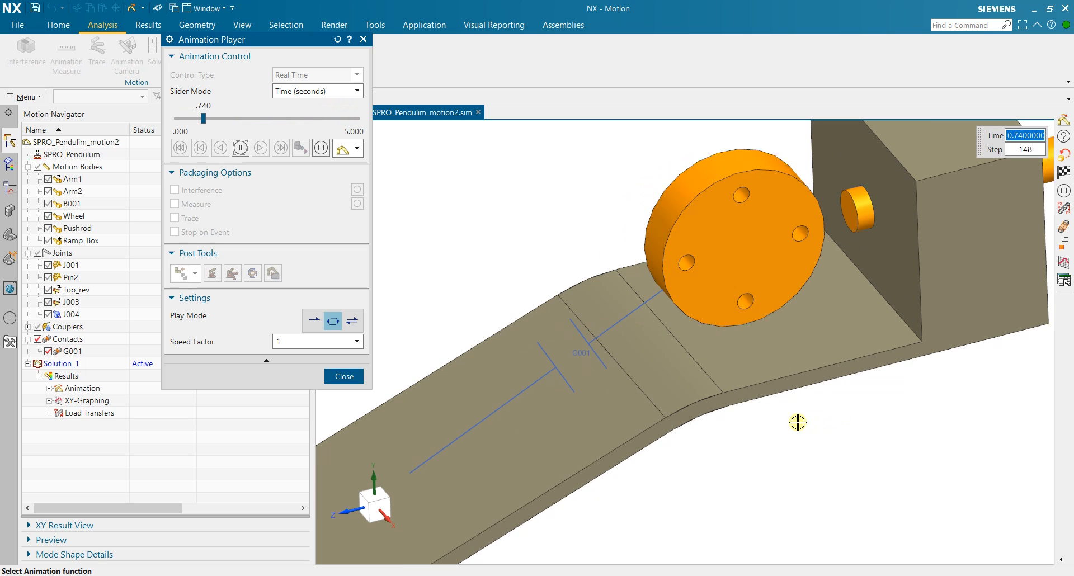
{"action": "left_click_drag", "start_coordinate": [782, 403], "coordinate": [784, 397]}
{"action": "key", "text": "F8"}
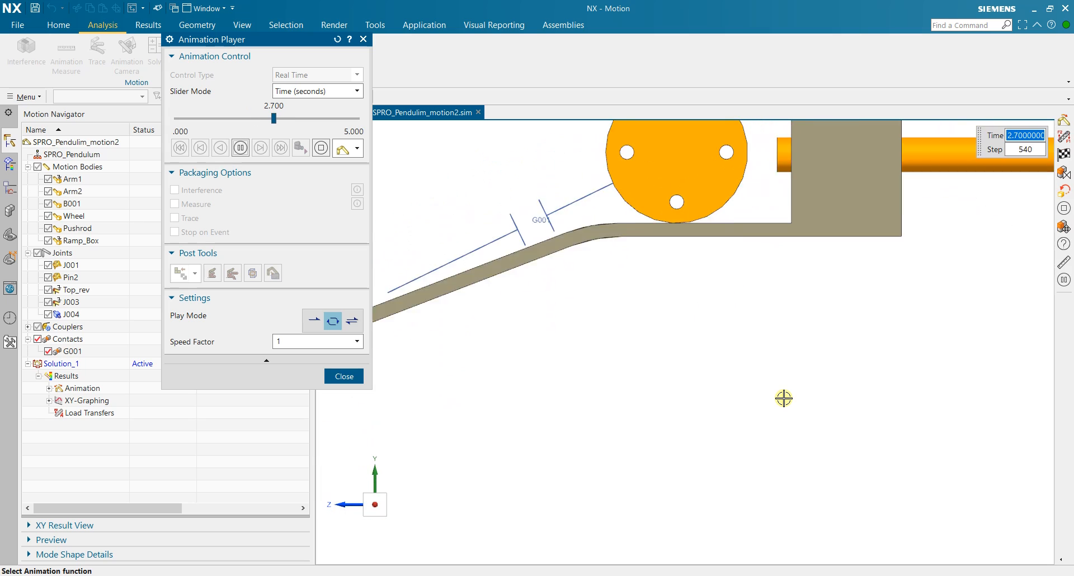
Examine up close how the wheel's rim touches the ramp surface during playback, and close the animation.
{"action": "scroll", "coordinate": [784, 398], "scroll_direction": "down", "scroll_amount": 3}
{"action": "scroll", "coordinate": [733, 322], "scroll_direction": "up", "scroll_amount": 10}
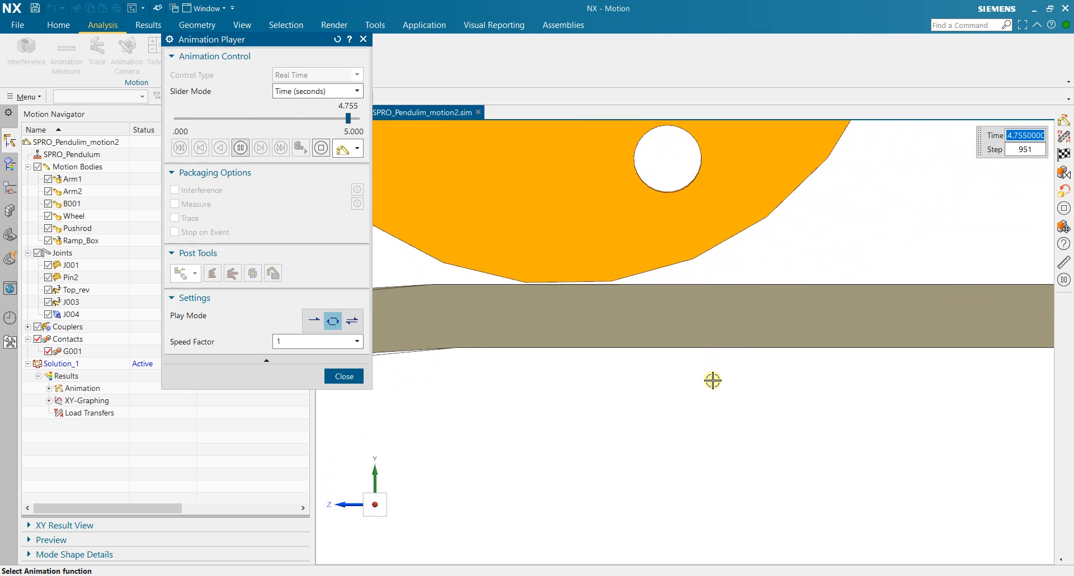
{"action": "scroll", "coordinate": [713, 378], "scroll_direction": "down", "scroll_amount": 5}
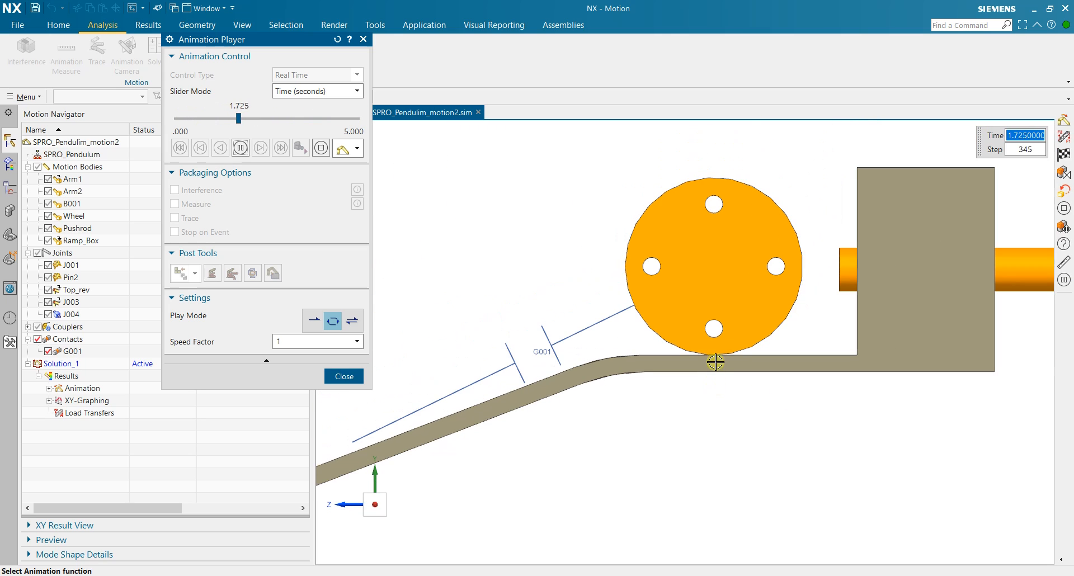
{"action": "scroll", "coordinate": [714, 380], "scroll_direction": "up", "scroll_amount": 5}
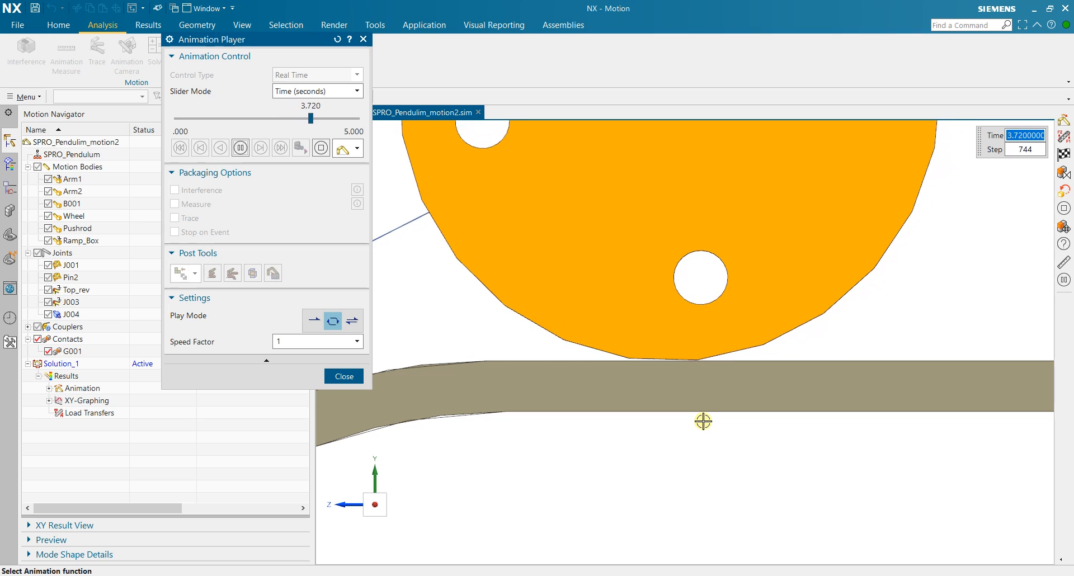
{"action": "scroll", "coordinate": [688, 391], "scroll_direction": "up", "scroll_amount": 2}
{"action": "left_click_drag", "start_coordinate": [678, 374], "coordinate": [703, 420]}
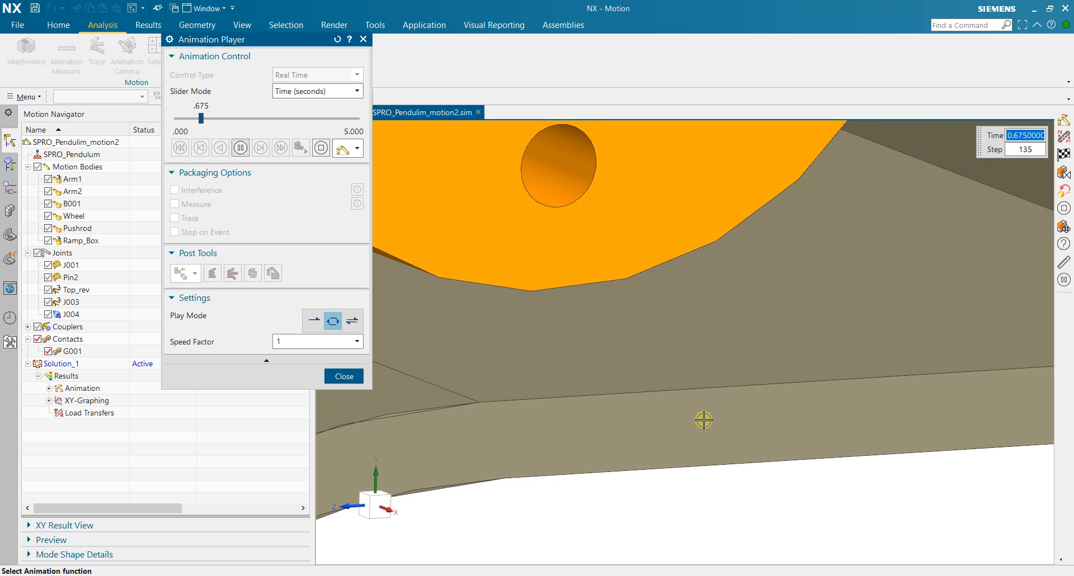
{"action": "scroll", "coordinate": [703, 417], "scroll_direction": "down", "scroll_amount": 4}
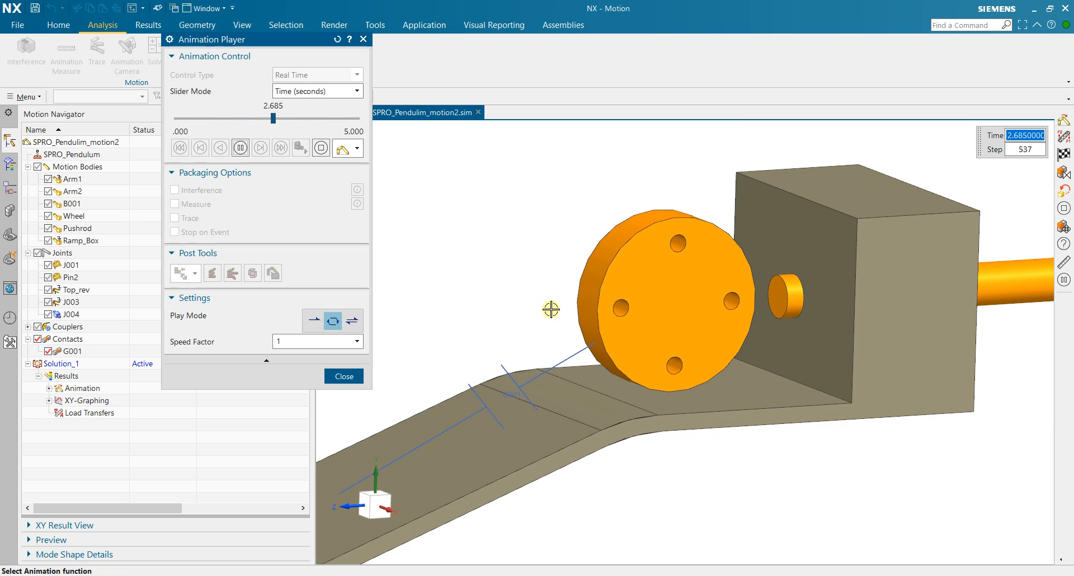
{"action": "scroll", "coordinate": [551, 308], "scroll_direction": "up", "scroll_amount": 3}
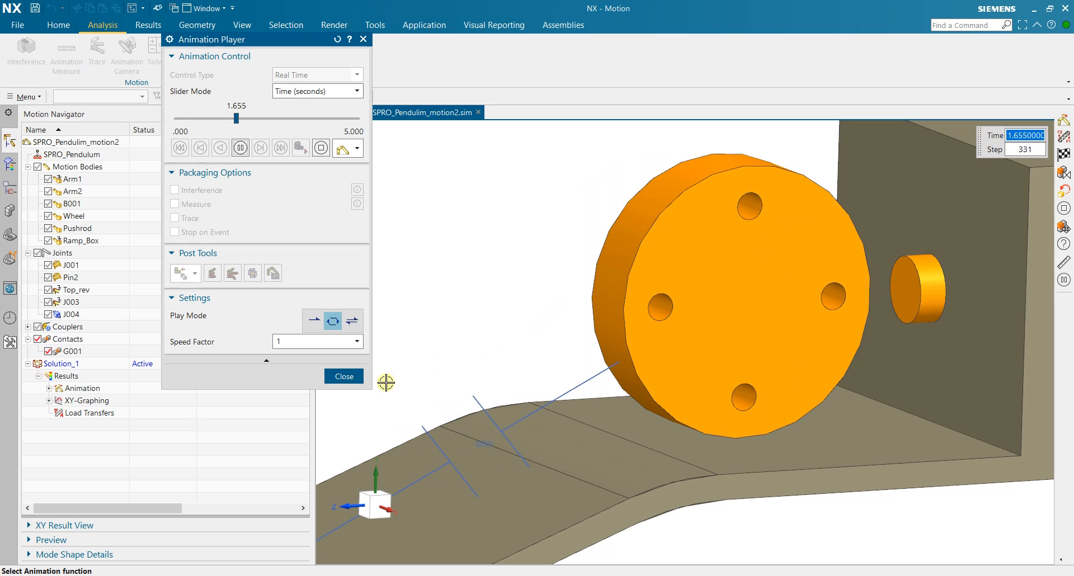
{"action": "left_click", "coordinate": [347, 378]}
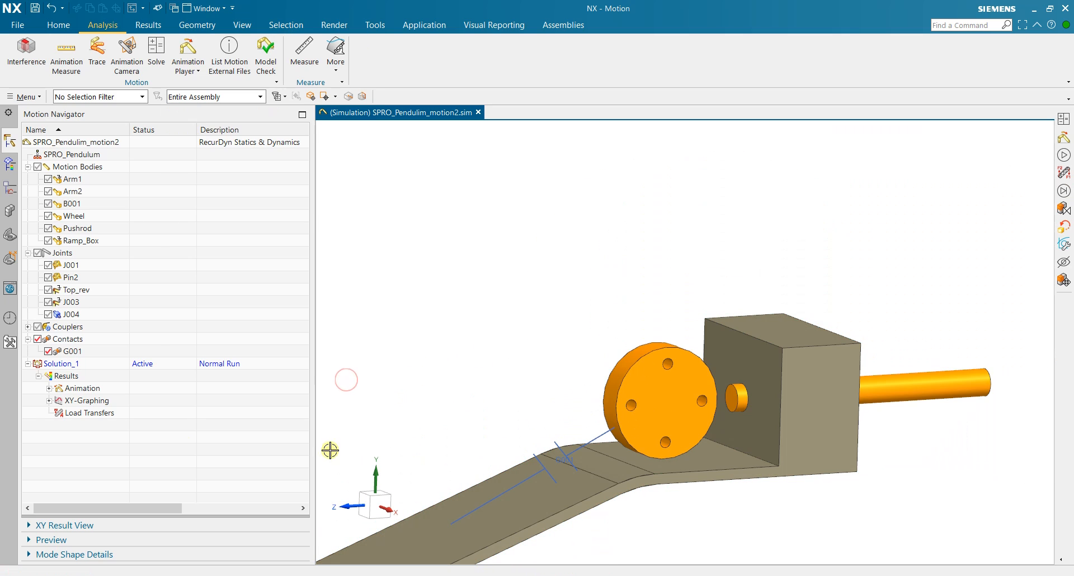
Enable the Maximum Facet Size Factor in the action contact resolution of contact G001 and accept the change.
{"action": "scroll", "coordinate": [559, 425], "scroll_direction": "up", "scroll_amount": 3}
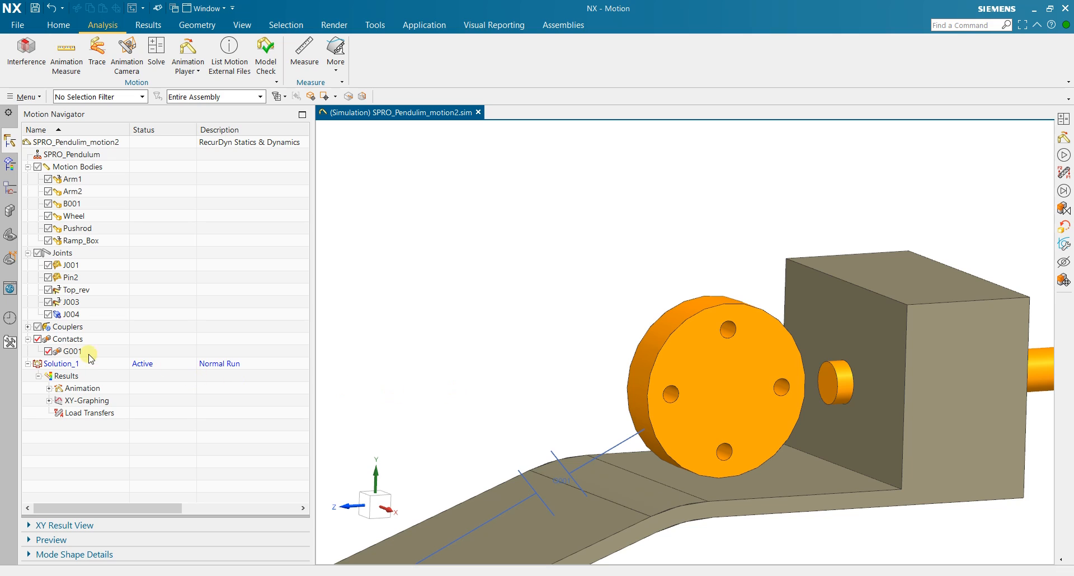
{"action": "double_click", "coordinate": [71, 352]}
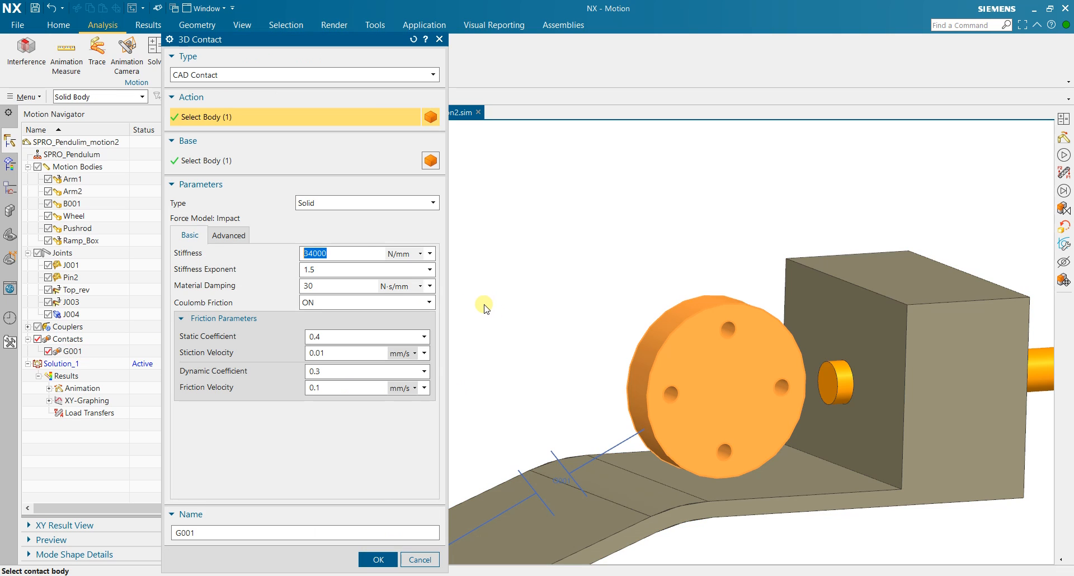
{"action": "left_click", "coordinate": [235, 235]}
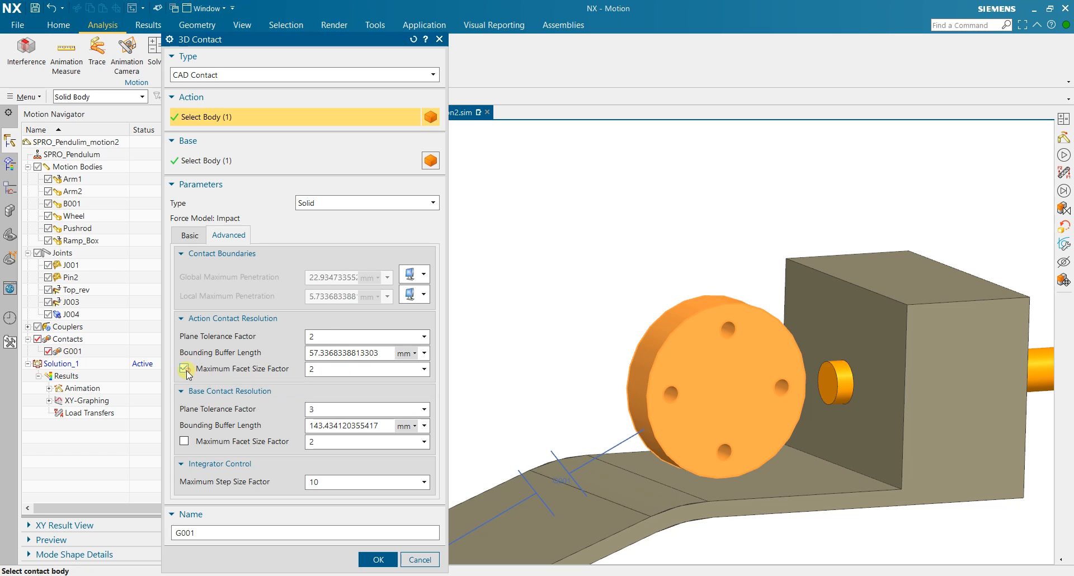
{"action": "left_click", "coordinate": [378, 560]}
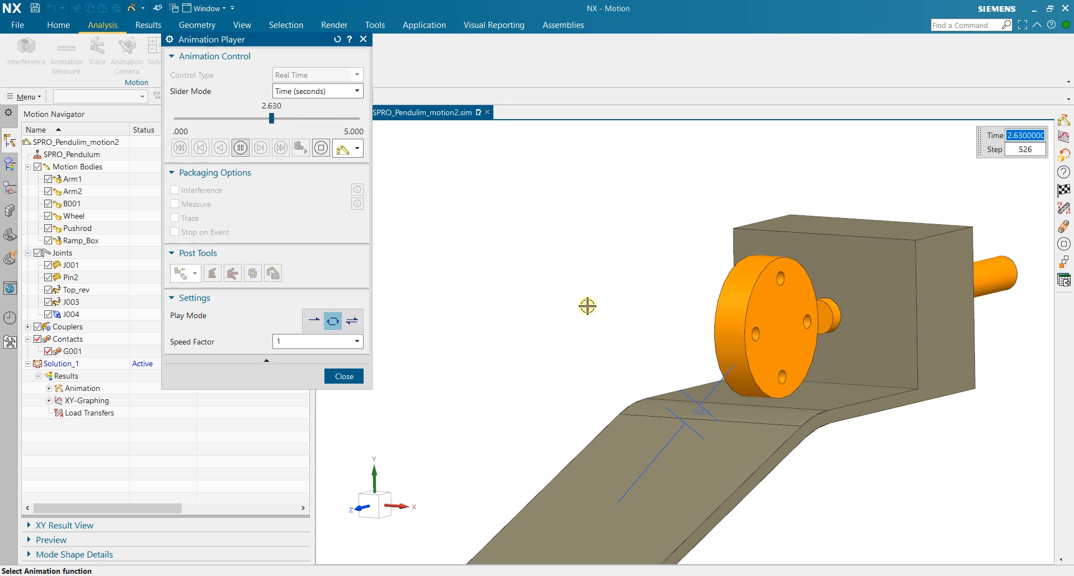
Examine the wheel and its contact with the ramp up close while the new animation plays.
{"action": "left_click_drag", "start_coordinate": [568, 300], "coordinate": [579, 300]}
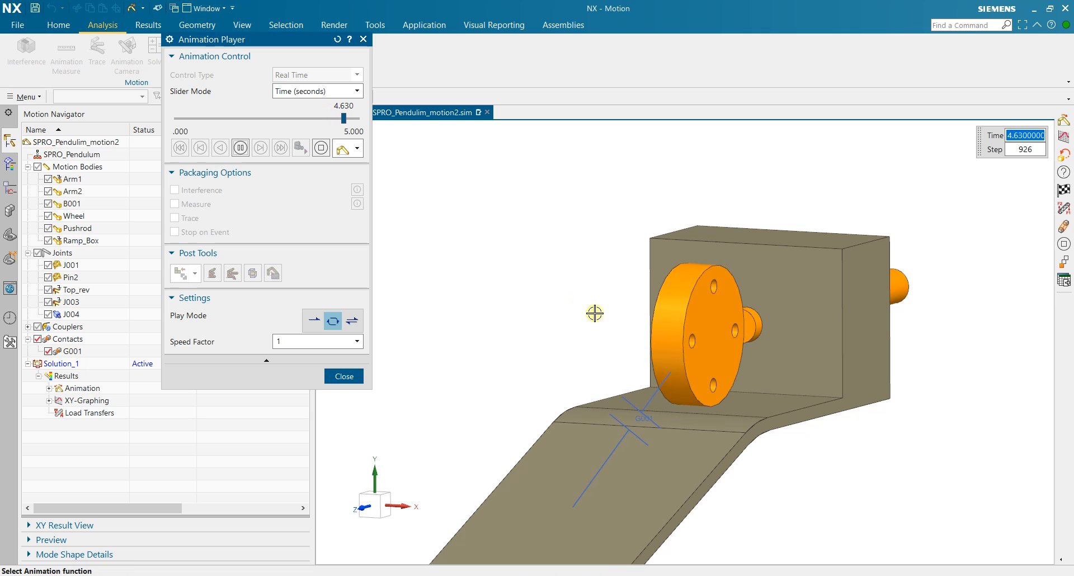
{"action": "scroll", "coordinate": [688, 361], "scroll_direction": "down", "scroll_amount": 1}
{"action": "scroll", "coordinate": [727, 392], "scroll_direction": "down", "scroll_amount": 1}
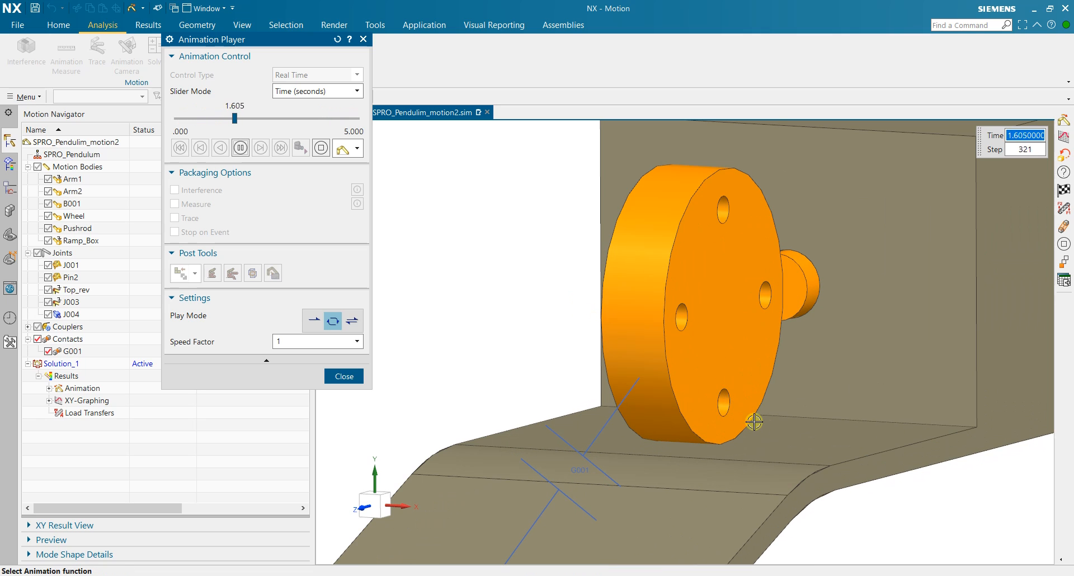
Inspect the wheel's faceted rim against the ramp from a shifted close-up view during playback, and close the animation.
{"action": "left_click_drag", "start_coordinate": [754, 422], "coordinate": [742, 417]}
{"action": "scroll", "coordinate": [742, 418], "scroll_direction": "up", "scroll_amount": 3}
{"action": "scroll", "coordinate": [956, 464], "scroll_direction": "down", "scroll_amount": 3}
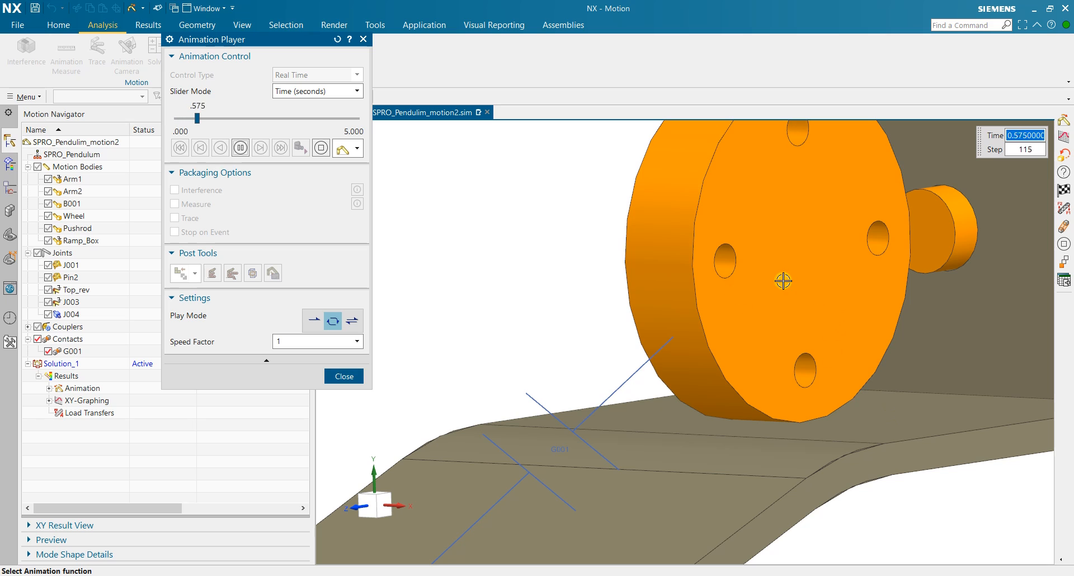
{"action": "left_click", "coordinate": [344, 376]}
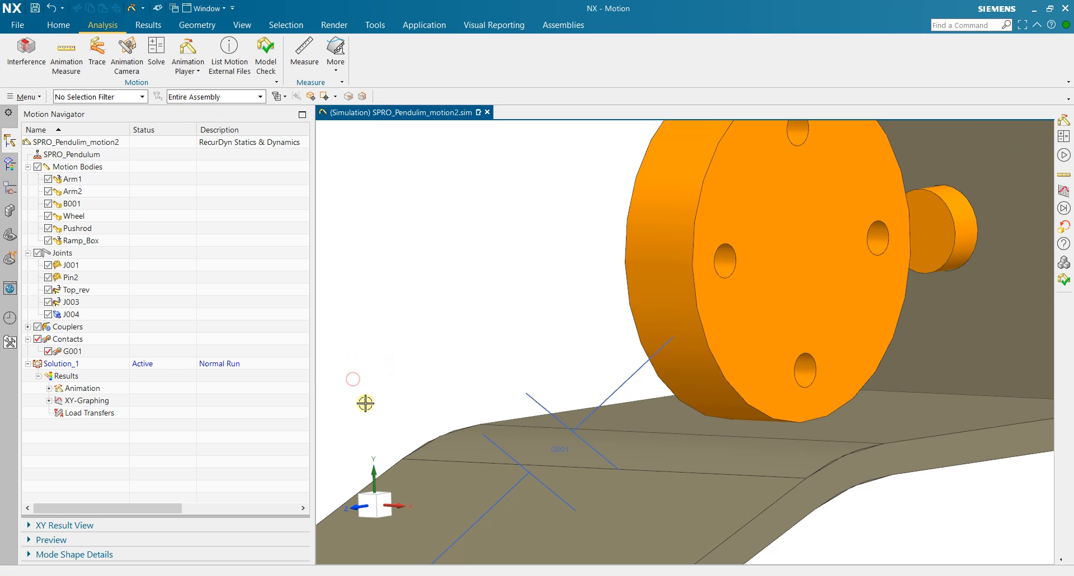
Switch the Global and Local Maximum Penetration of contact G001 to manual definition and accept the contact.
{"action": "left_click", "coordinate": [72, 351]}
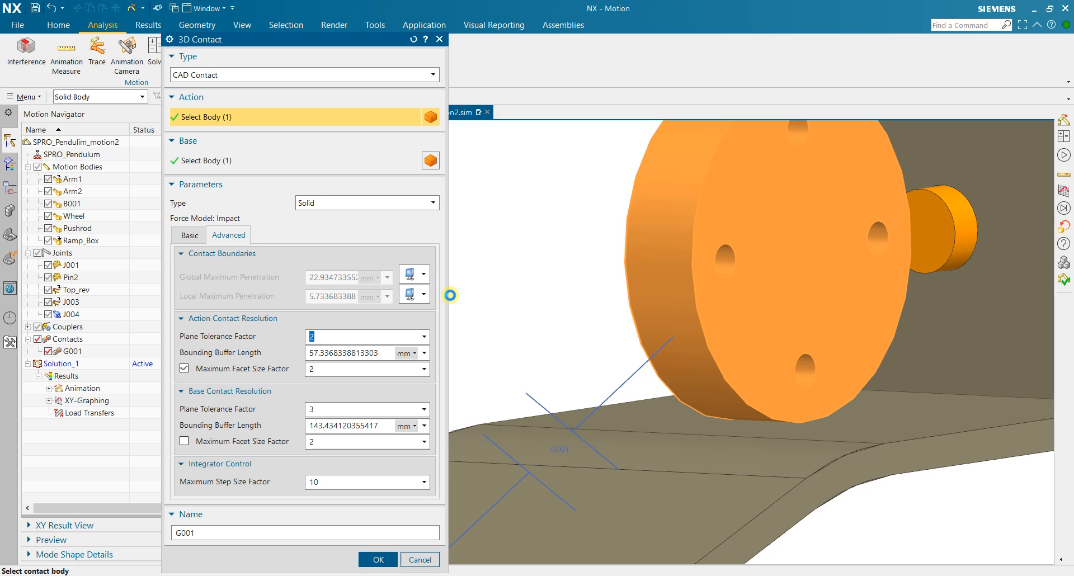
{"action": "left_click", "coordinate": [423, 275]}
{"action": "left_click", "coordinate": [410, 309]}
{"action": "left_click", "coordinate": [412, 296]}
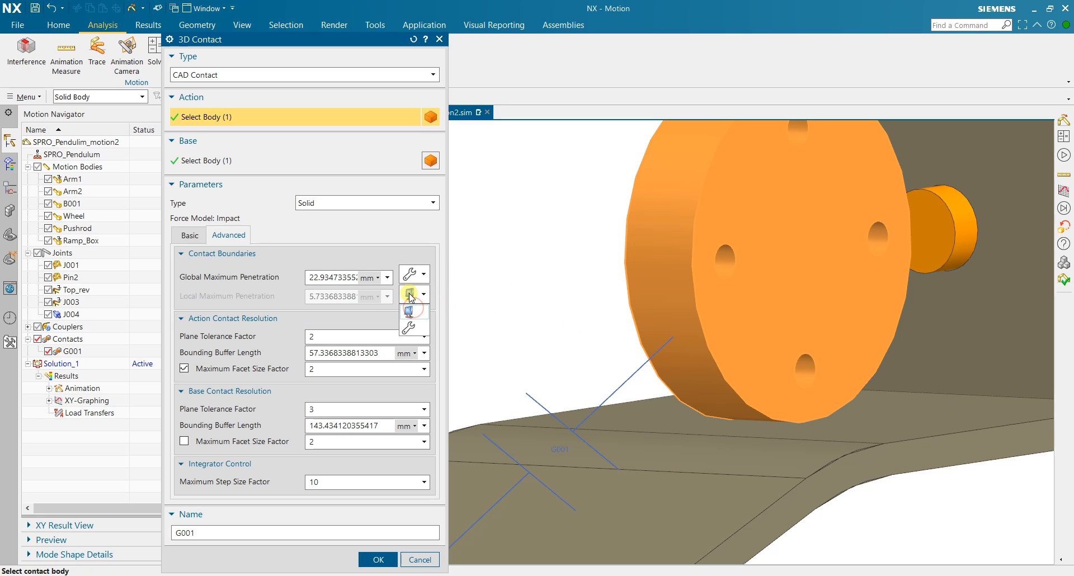
{"action": "left_click", "coordinate": [409, 328]}
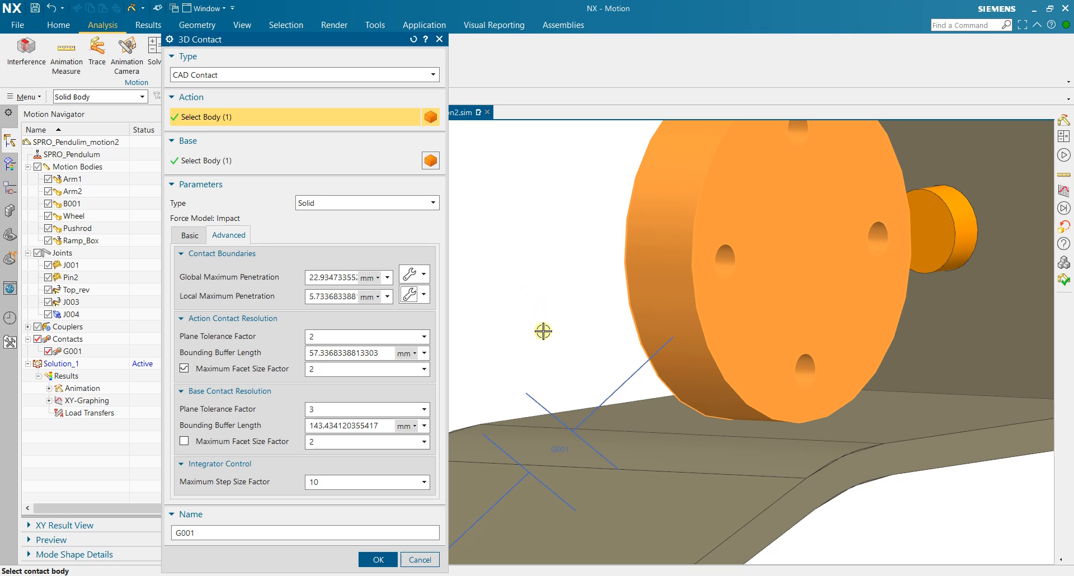
{"action": "left_click", "coordinate": [378, 559]}
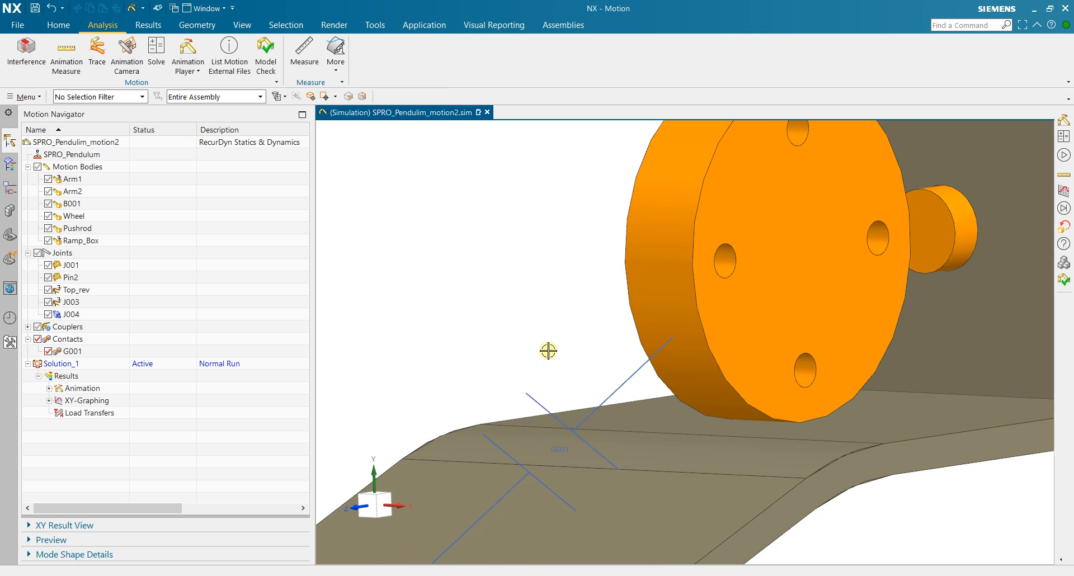
Switch to the browser to read the troubleshooting guidelines for RecurDyn Solid 3D contacts, and check contact G001's penetration limits in NX.
{"action": "left_click", "coordinate": [534, 575]}
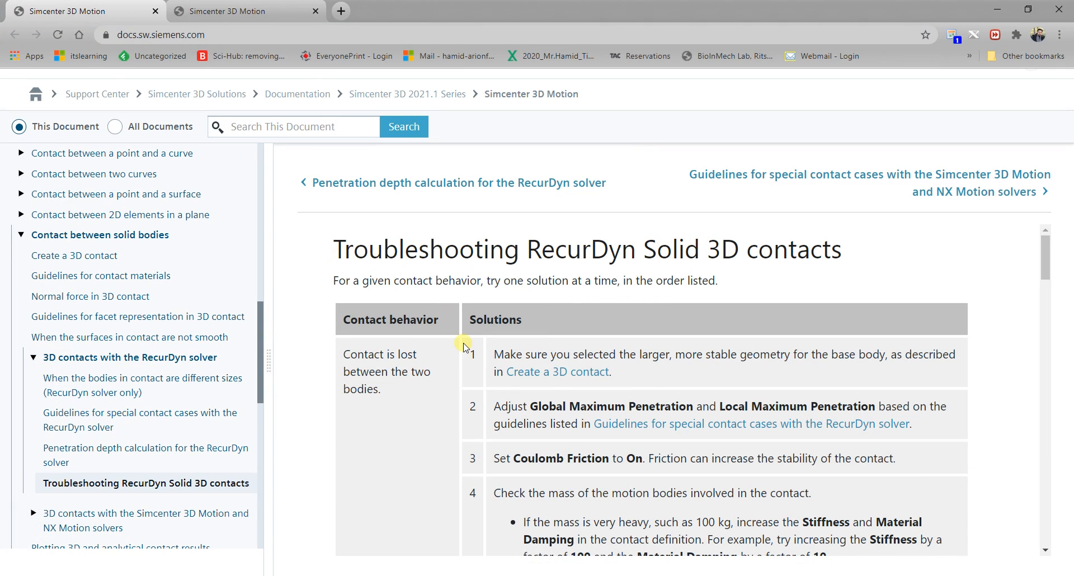
{"action": "scroll", "coordinate": [437, 360], "scroll_direction": "down", "scroll_amount": 15}
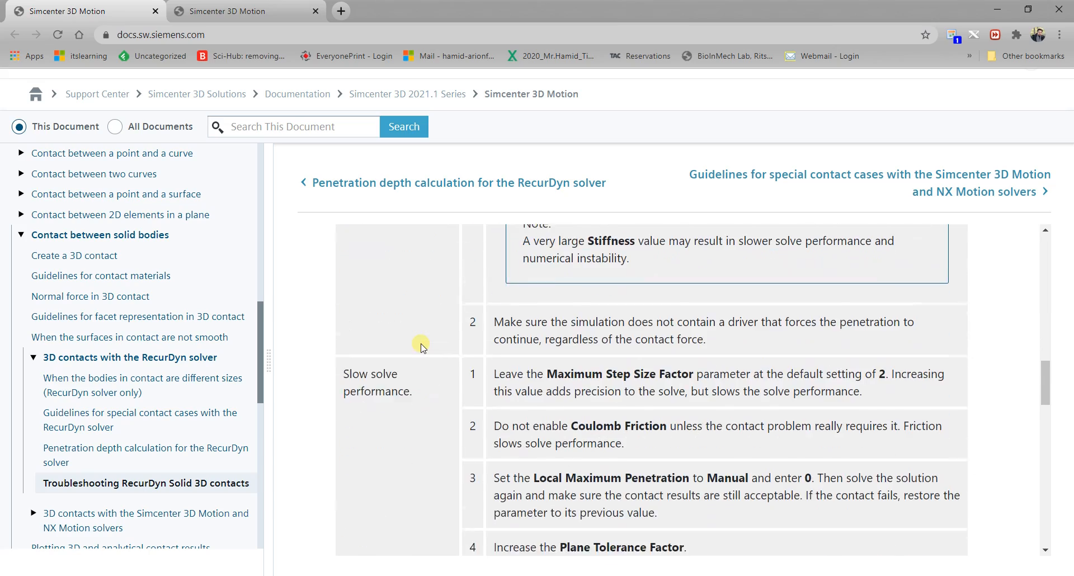
{"action": "scroll", "coordinate": [422, 347], "scroll_direction": "up", "scroll_amount": 10}
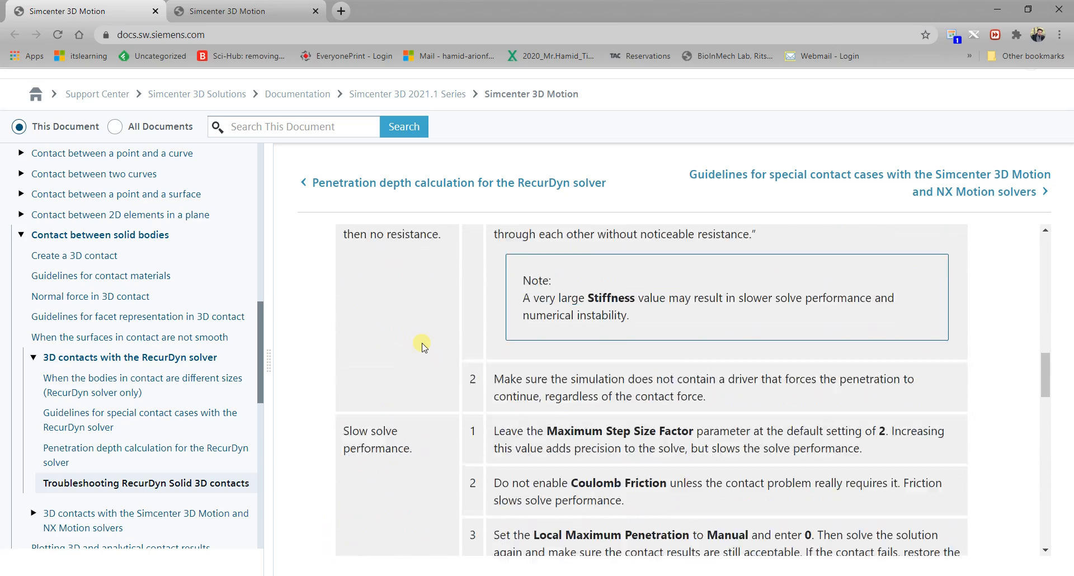
{"action": "scroll", "coordinate": [422, 347], "scroll_direction": "down", "scroll_amount": 2}
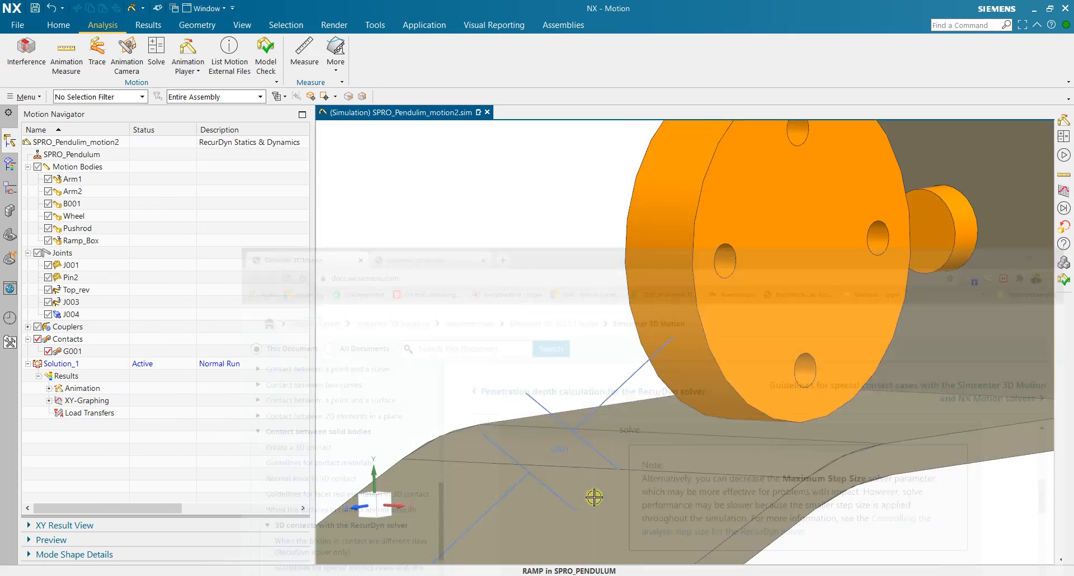
{"action": "double_click", "coordinate": [98, 353]}
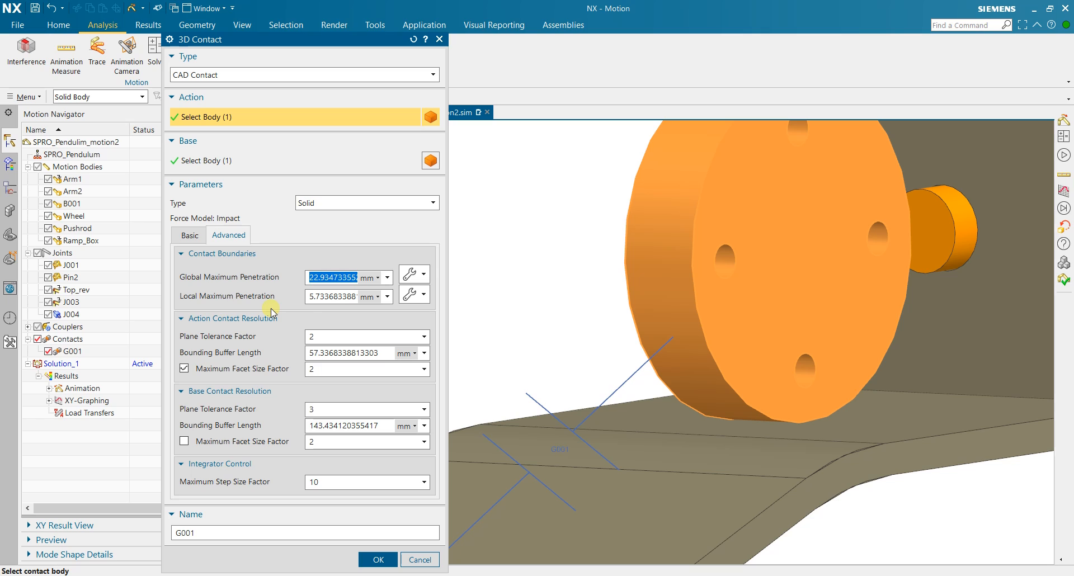
{"action": "left_click", "coordinate": [378, 559]}
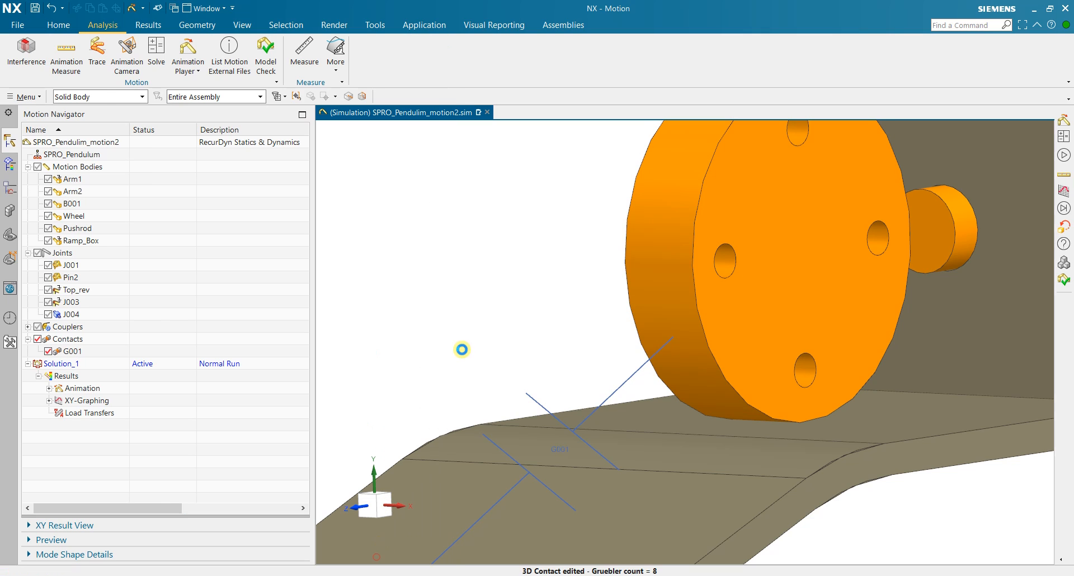
Solve the motion solution again with the edited contact G001 and play its animation with the wheel in close-up.
{"action": "scroll", "coordinate": [508, 271], "scroll_direction": "down", "scroll_amount": 2}
{"action": "scroll", "coordinate": [509, 271], "scroll_direction": "down", "scroll_amount": 2}
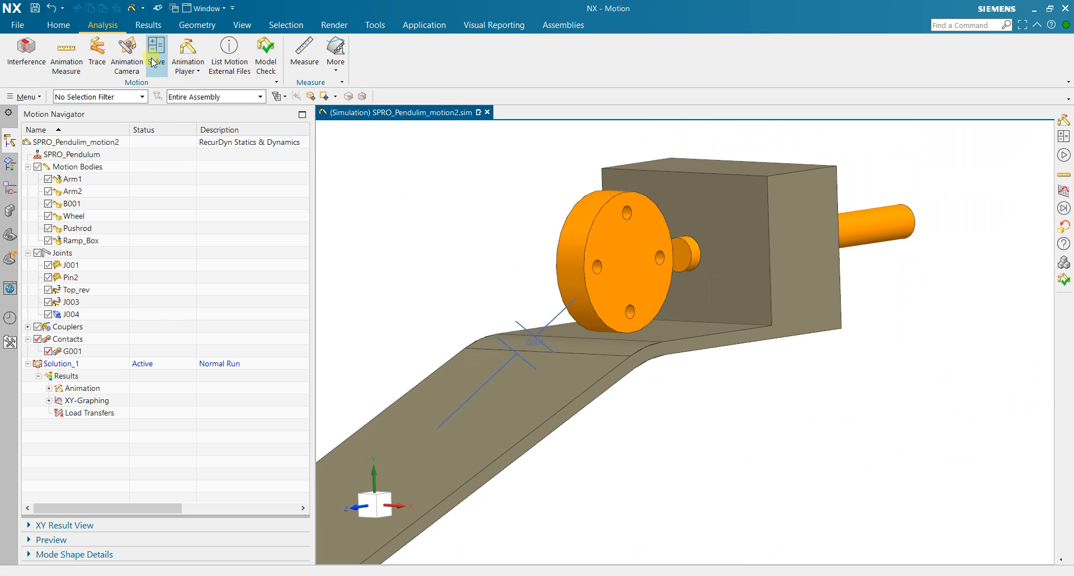
{"action": "left_click", "coordinate": [156, 49]}
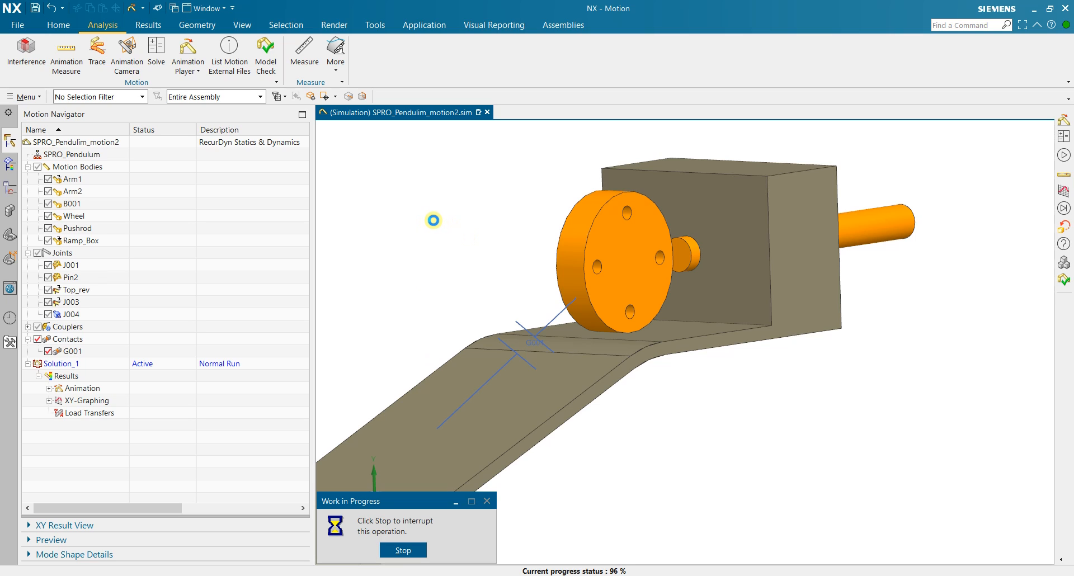
{"action": "left_click", "coordinate": [188, 49]}
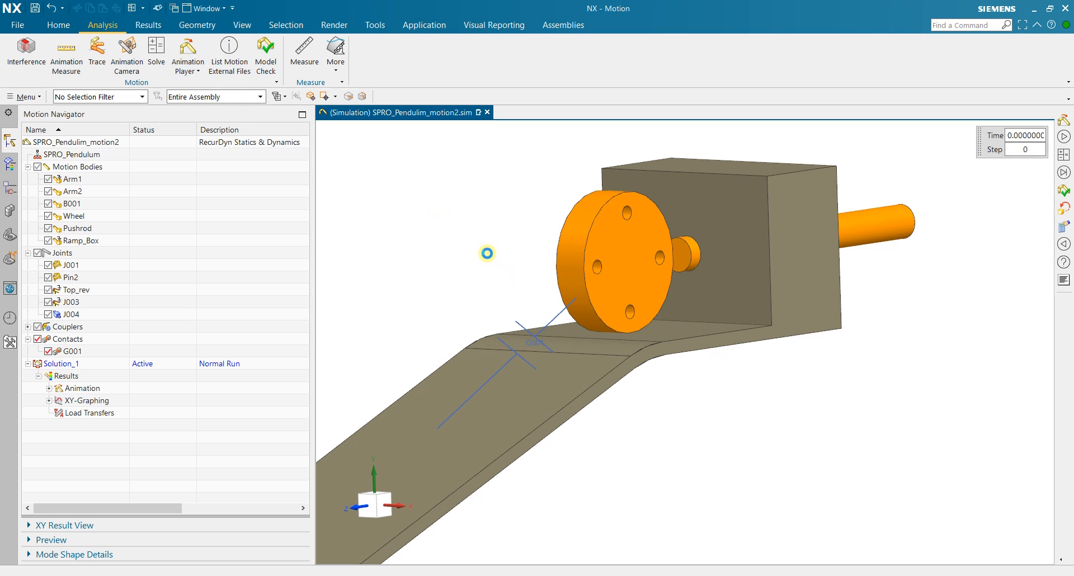
{"action": "left_click", "coordinate": [248, 151]}
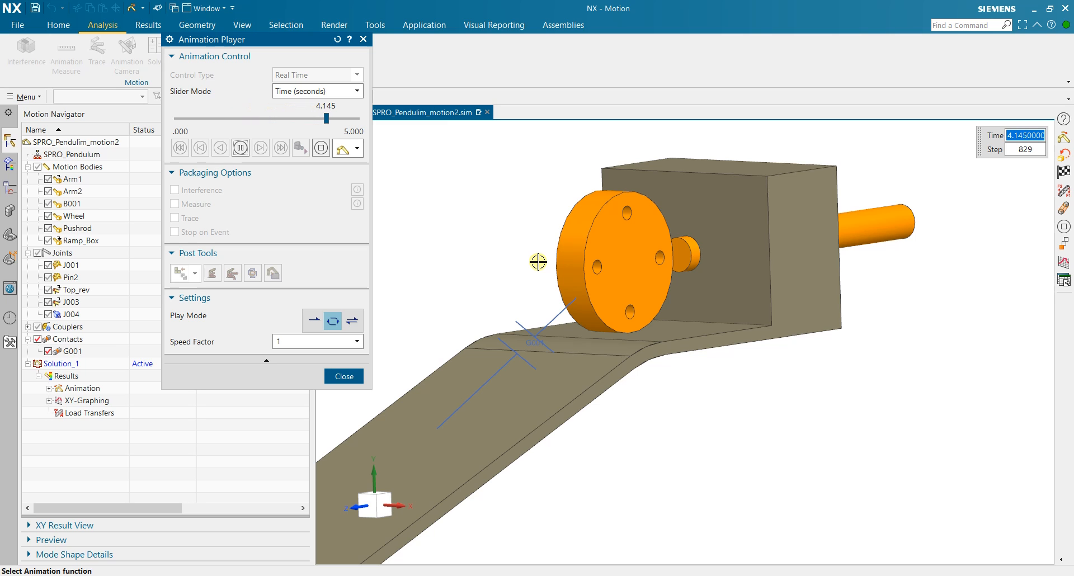
{"action": "scroll", "coordinate": [535, 261], "scroll_direction": "up", "scroll_amount": 3}
{"action": "scroll", "coordinate": [564, 275], "scroll_direction": "up", "scroll_amount": 3}
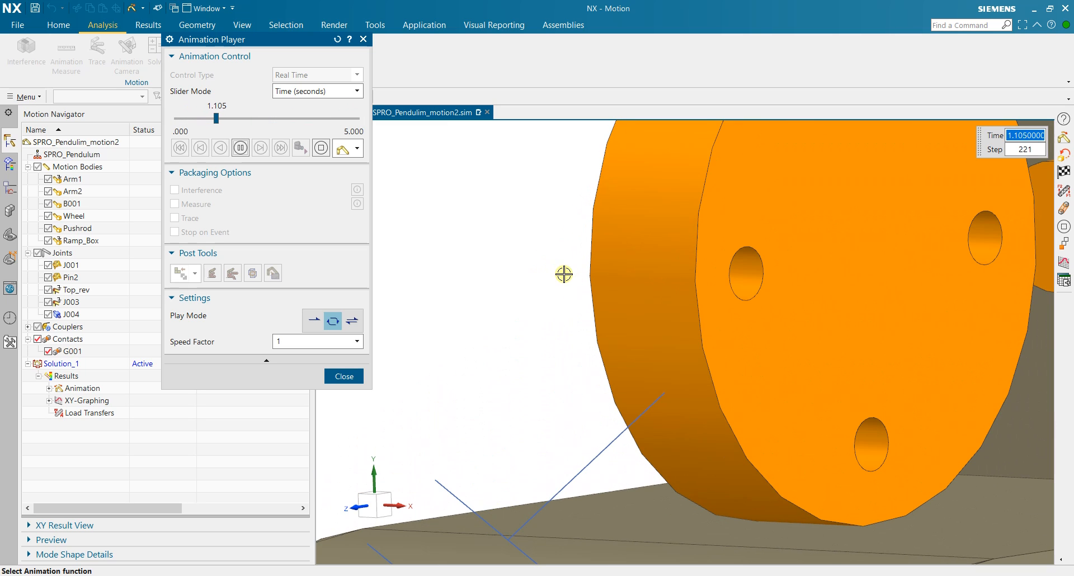
Replay the animation in a straight front view, zoomed in on where the wheel meets the ramp.
{"action": "middle_click", "coordinate": [562, 300]}
{"action": "scroll", "coordinate": [563, 300], "scroll_direction": "down", "scroll_amount": 2}
{"action": "left_click_drag", "start_coordinate": [562, 301], "coordinate": [586, 322]}
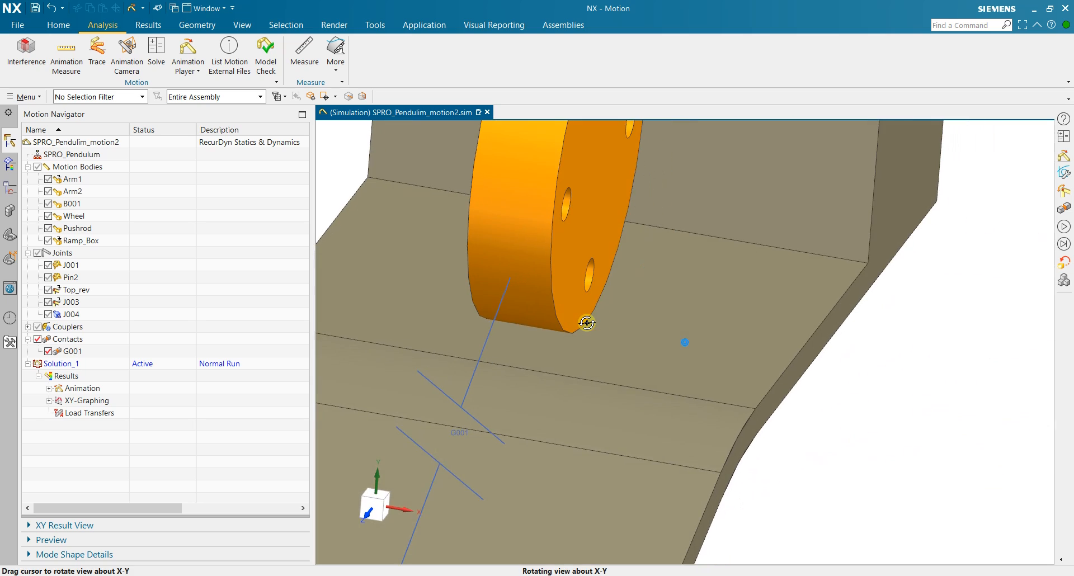
{"action": "scroll", "coordinate": [587, 323], "scroll_direction": "down", "scroll_amount": 3}
{"action": "left_click", "coordinate": [205, 56]}
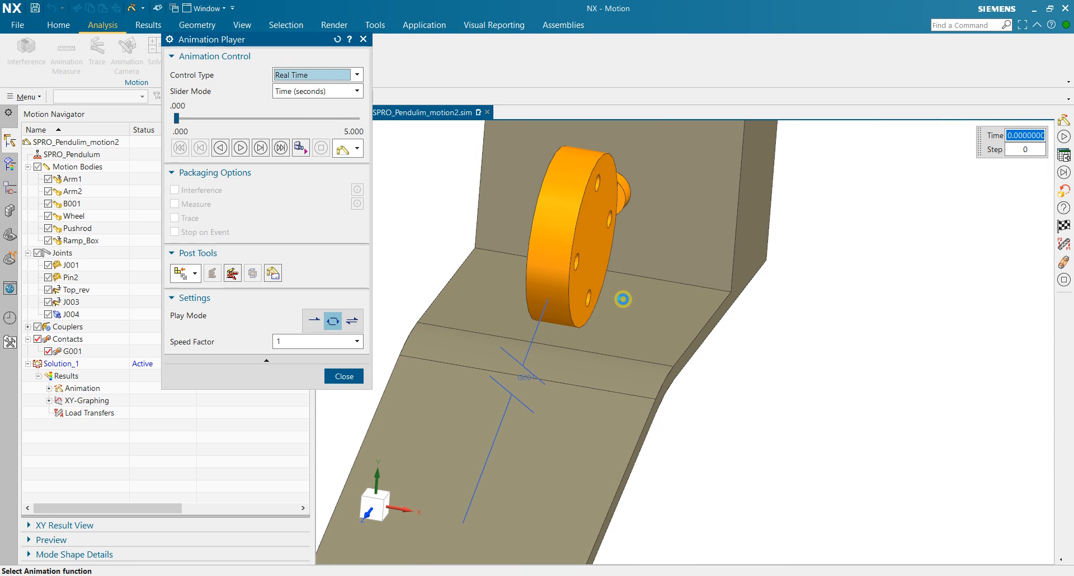
{"action": "left_click_drag", "start_coordinate": [623, 300], "coordinate": [603, 291]}
{"action": "key", "text": "F8"}
{"action": "scroll", "coordinate": [569, 333], "scroll_direction": "down", "scroll_amount": 3}
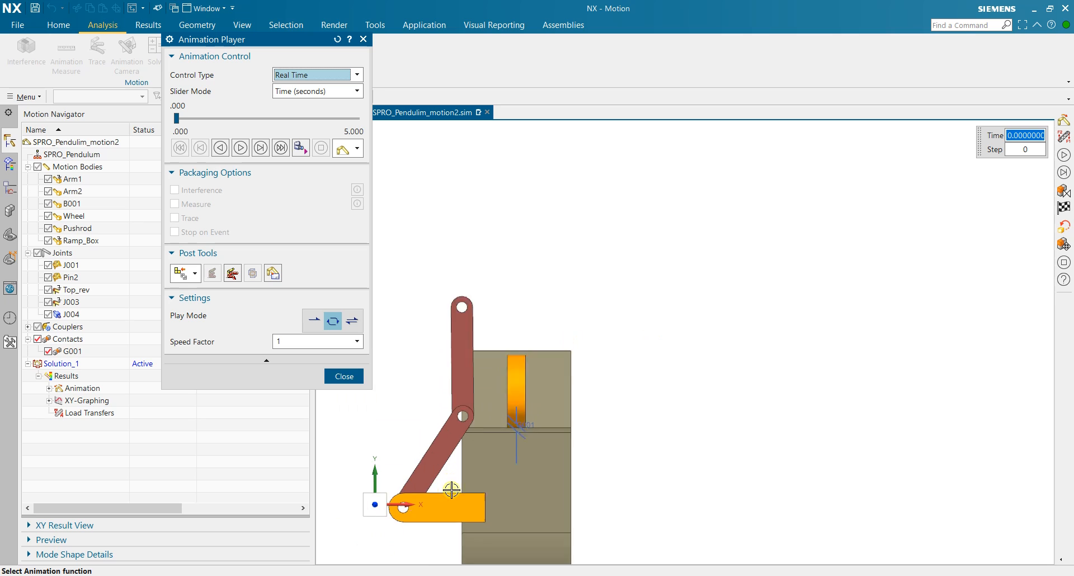
{"action": "scroll", "coordinate": [490, 440], "scroll_direction": "up", "scroll_amount": 8}
{"action": "left_click", "coordinate": [240, 148]}
{"action": "left_click", "coordinate": [239, 148]}
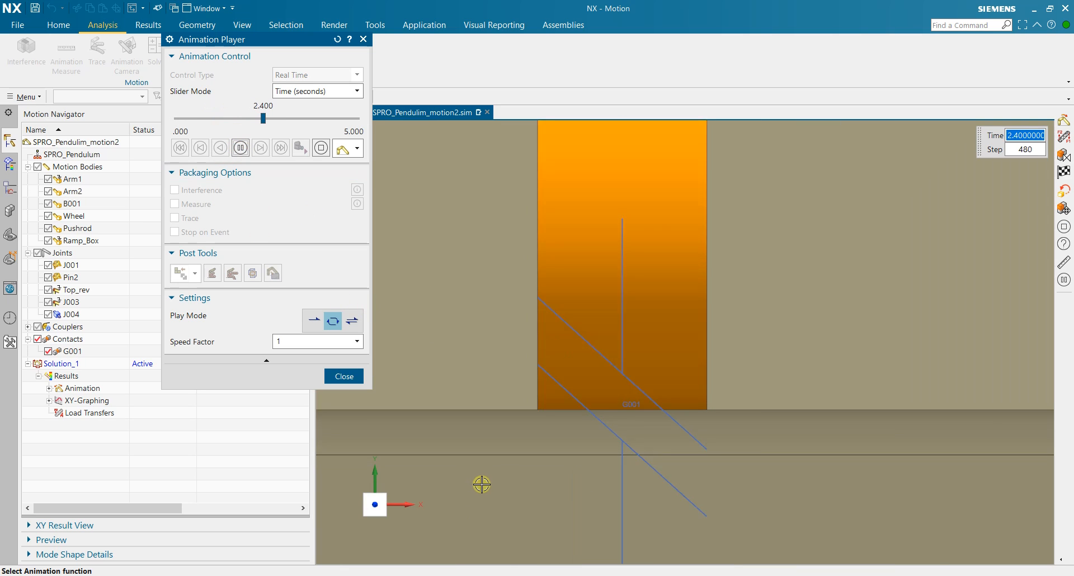
Examine the line of contact between wheel and ramp at high magnification during playback, and close the animation.
{"action": "scroll", "coordinate": [712, 328], "scroll_direction": "up", "scroll_amount": 4}
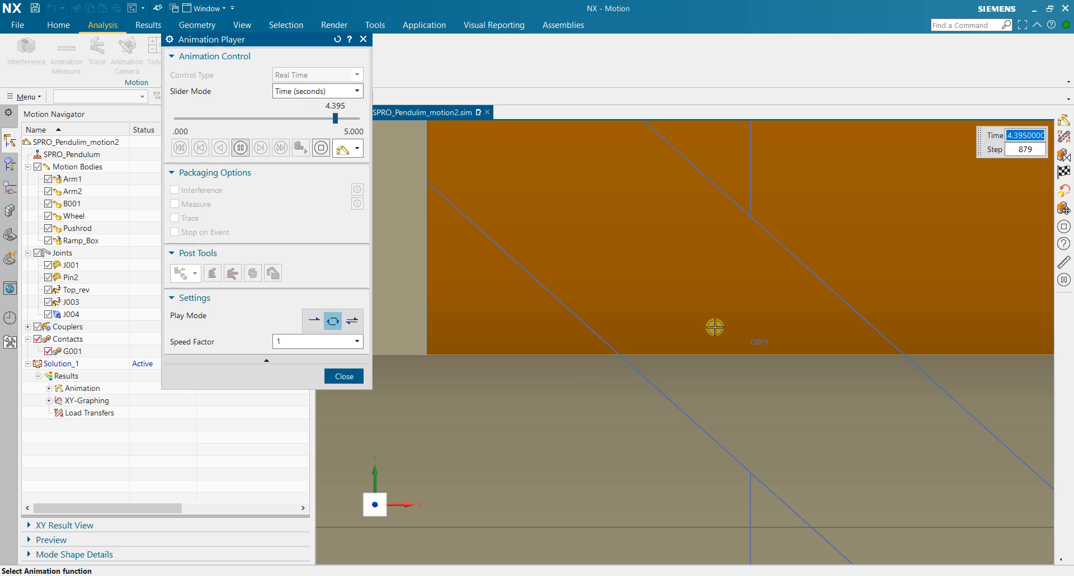
{"action": "scroll", "coordinate": [715, 328], "scroll_direction": "down", "scroll_amount": 8}
{"action": "left_click_drag", "start_coordinate": [732, 331], "coordinate": [710, 330]}
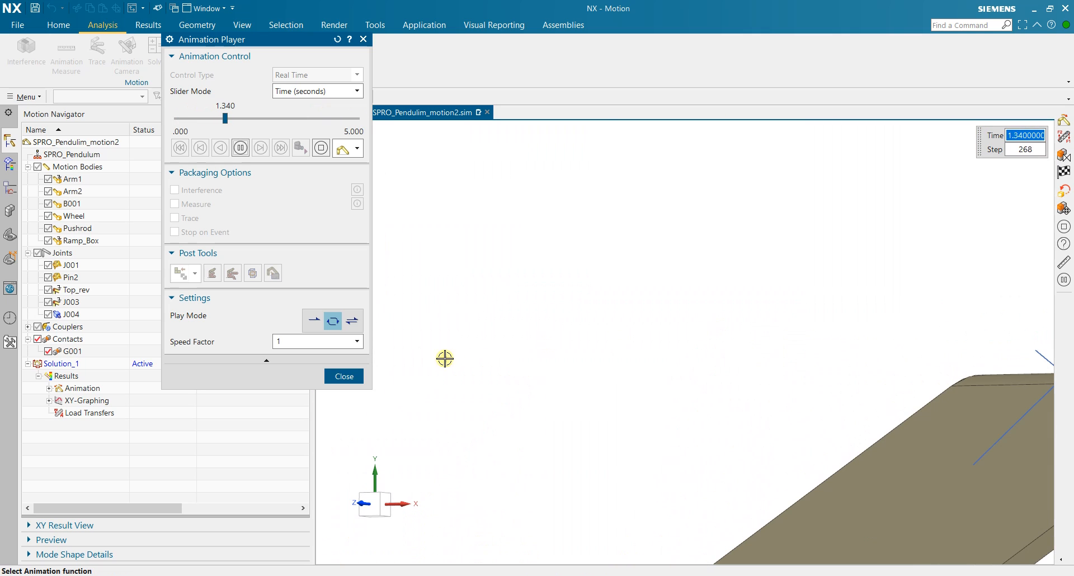
{"action": "left_click", "coordinate": [358, 376]}
Create a solid CAD-type 3D contact with the pushrod as the action body and the wheel as the base body.
{"action": "scroll", "coordinate": [376, 371], "scroll_direction": "down", "scroll_amount": 6}
{"action": "scroll", "coordinate": [528, 345], "scroll_direction": "up", "scroll_amount": 5}
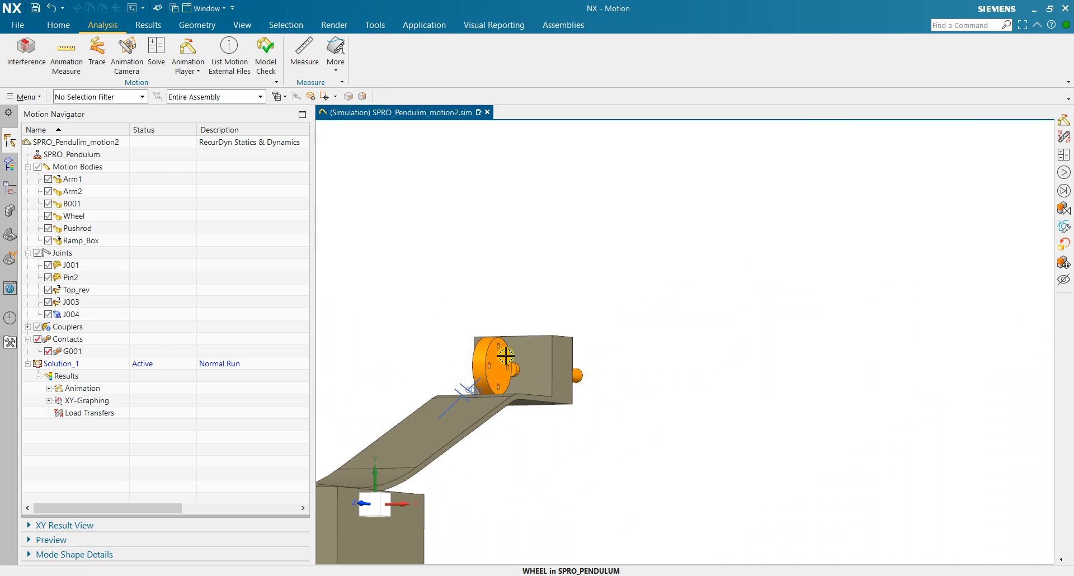
{"action": "scroll", "coordinate": [541, 278], "scroll_direction": "down", "scroll_amount": 4}
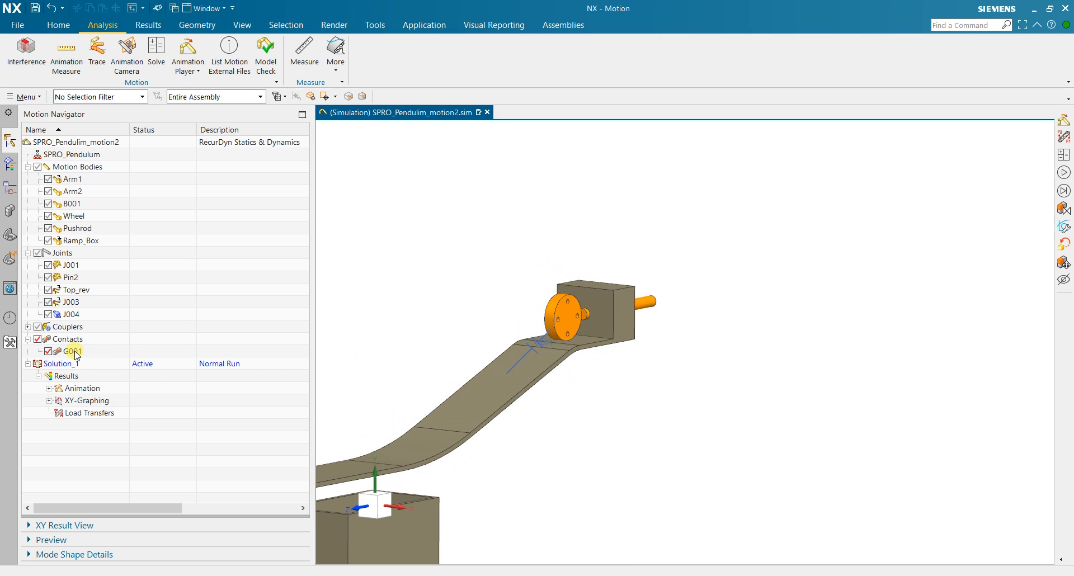
{"action": "left_click", "coordinate": [64, 26]}
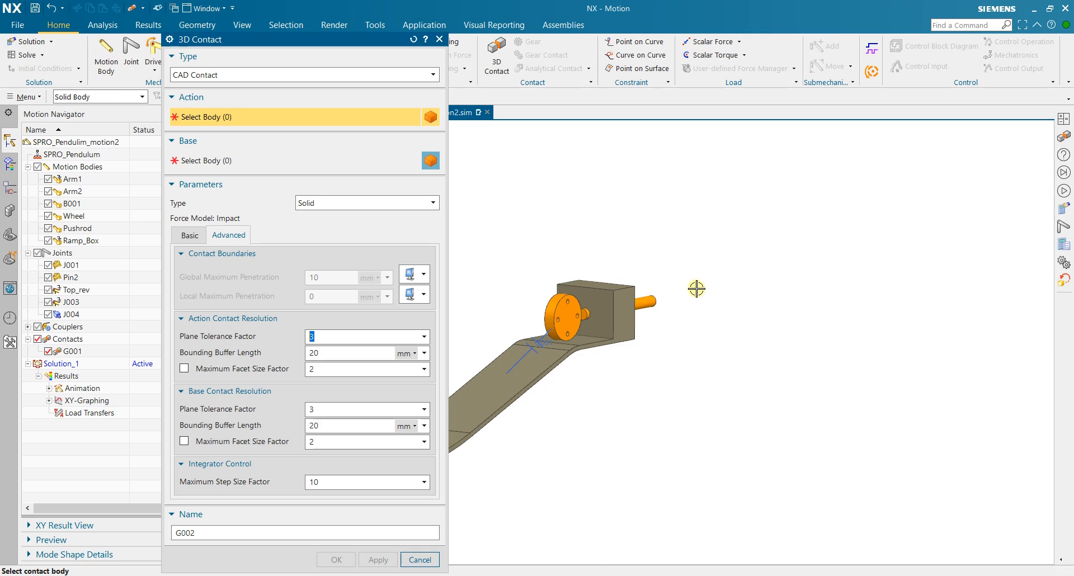
{"action": "scroll", "coordinate": [696, 288], "scroll_direction": "up", "scroll_amount": 3}
{"action": "left_click", "coordinate": [732, 320]}
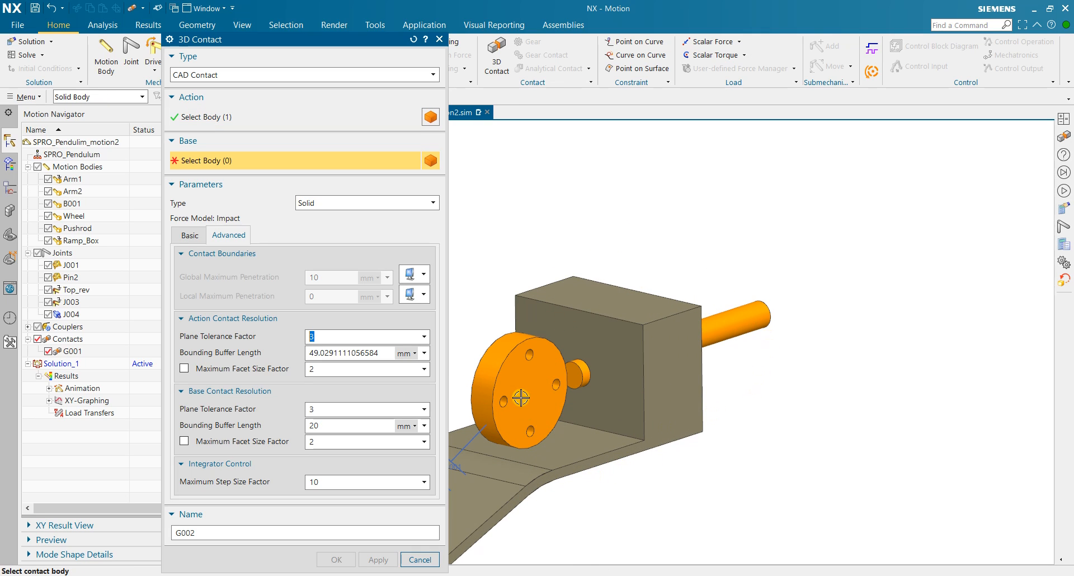
{"action": "left_click", "coordinate": [527, 370]}
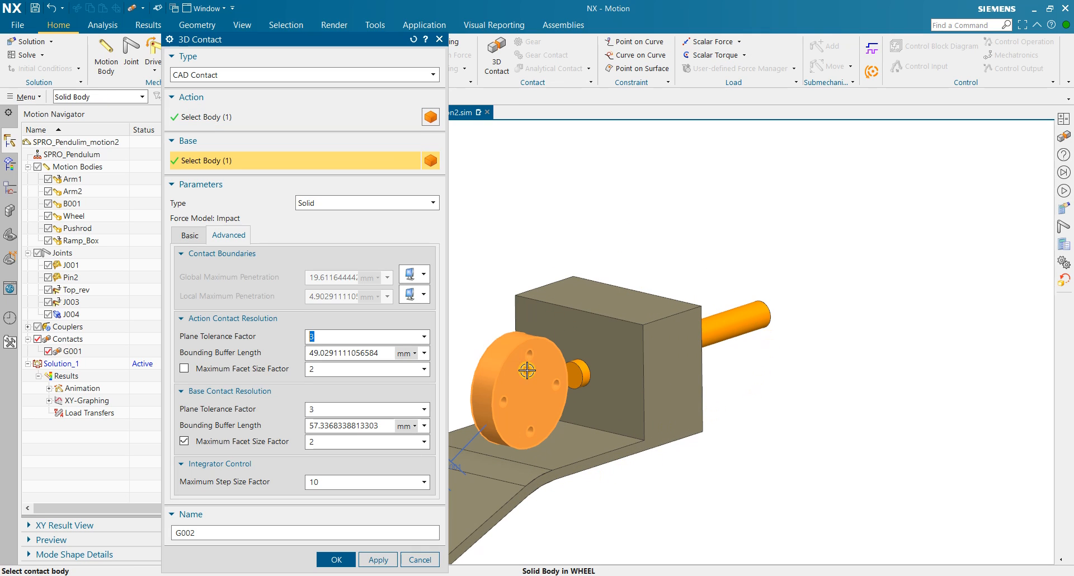
{"action": "left_click", "coordinate": [376, 559]}
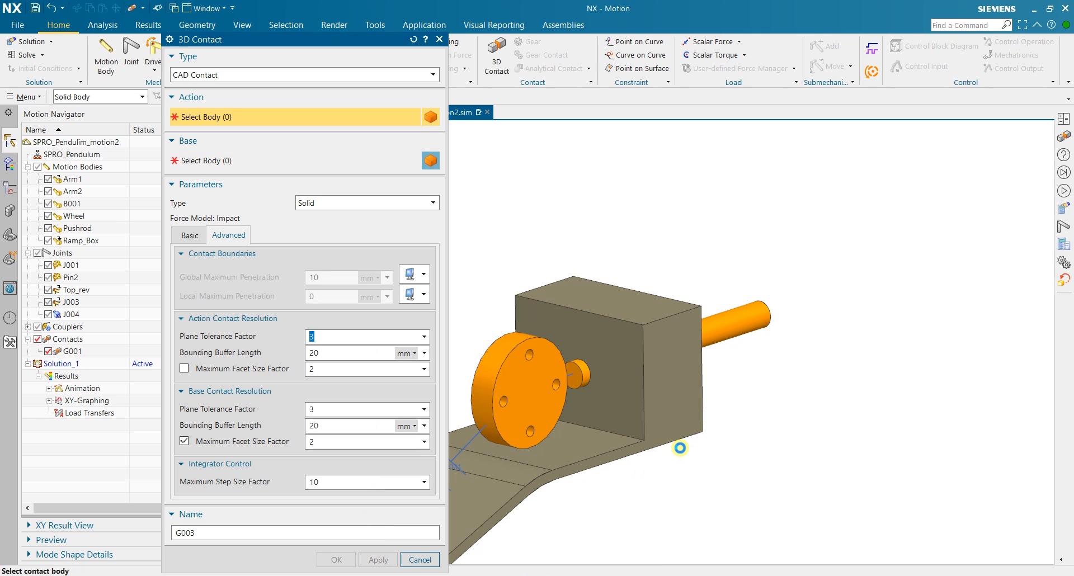
Create another 3D contact with the wheel as the action body and the hand below the arms as the base body.
{"action": "scroll", "coordinate": [680, 447], "scroll_direction": "down", "scroll_amount": 5}
{"action": "scroll", "coordinate": [618, 425], "scroll_direction": "up", "scroll_amount": 5}
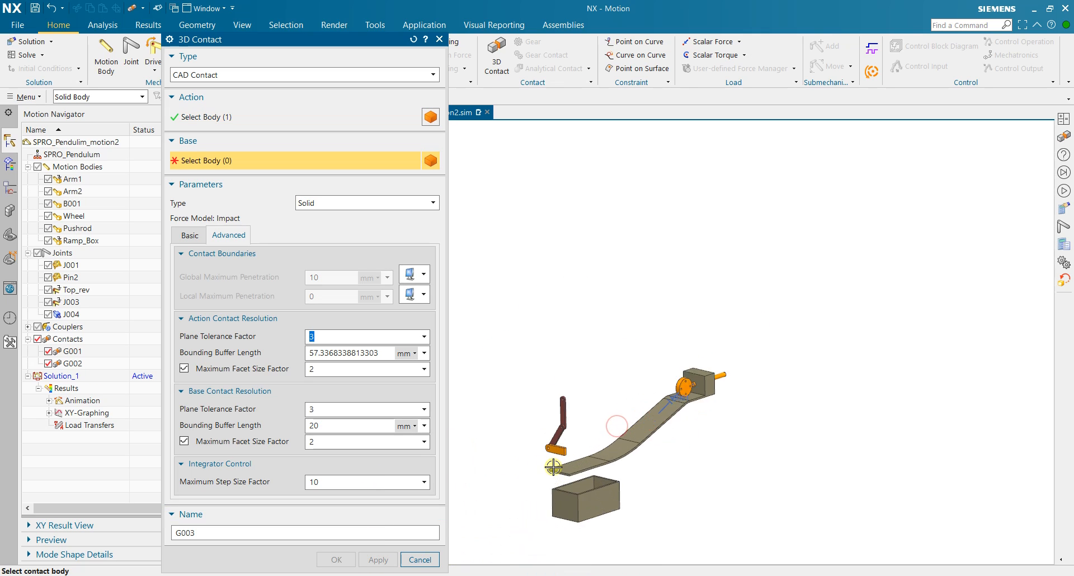
{"action": "left_click", "coordinate": [556, 447]}
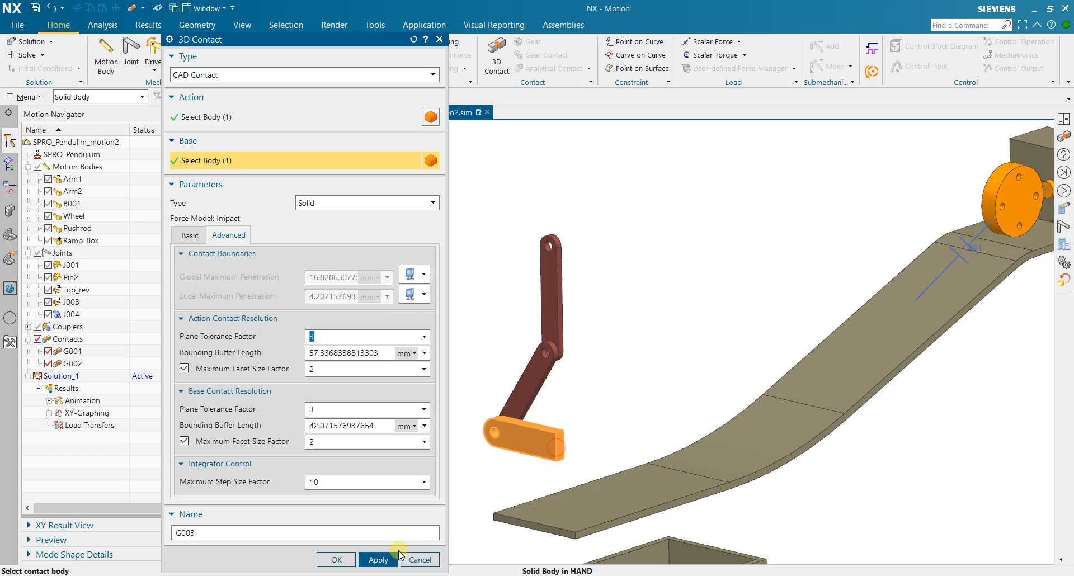
{"action": "left_click", "coordinate": [336, 560]}
Review the basic parameters of the pushrod–wheel contact and of the wheel–ramp contact for stiffness, damping and Coulomb friction.
{"action": "left_click", "coordinate": [73, 363]}
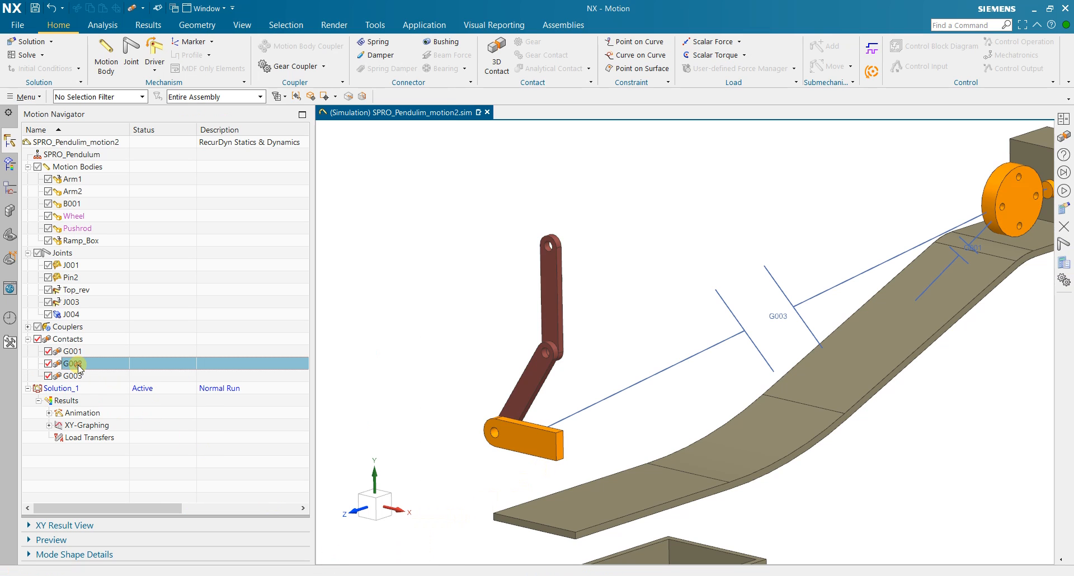
{"action": "double_click", "coordinate": [145, 361]}
{"action": "left_click", "coordinate": [190, 235]}
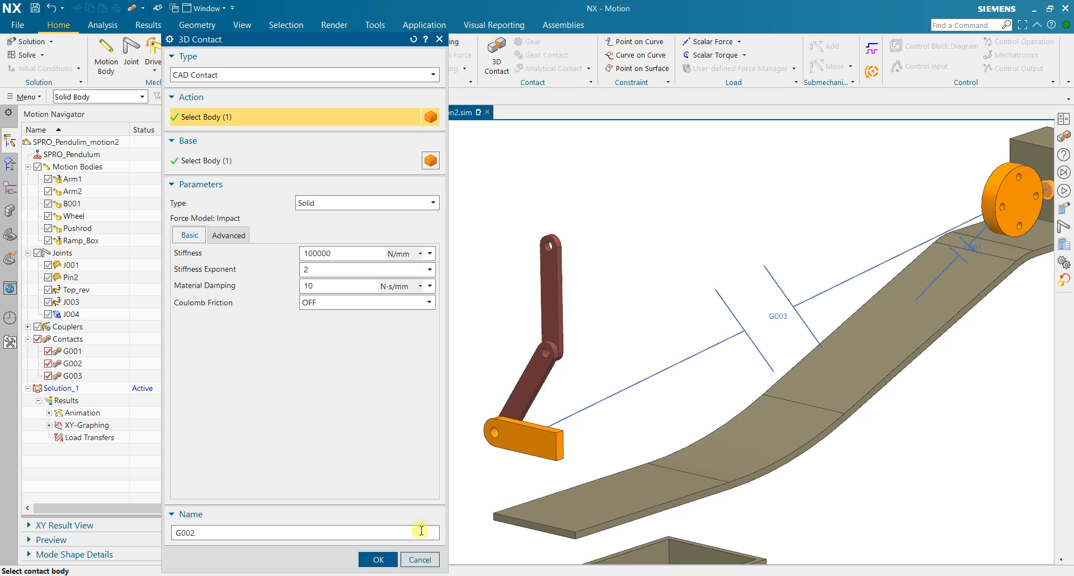
{"action": "left_click", "coordinate": [420, 560]}
{"action": "left_click", "coordinate": [73, 351]}
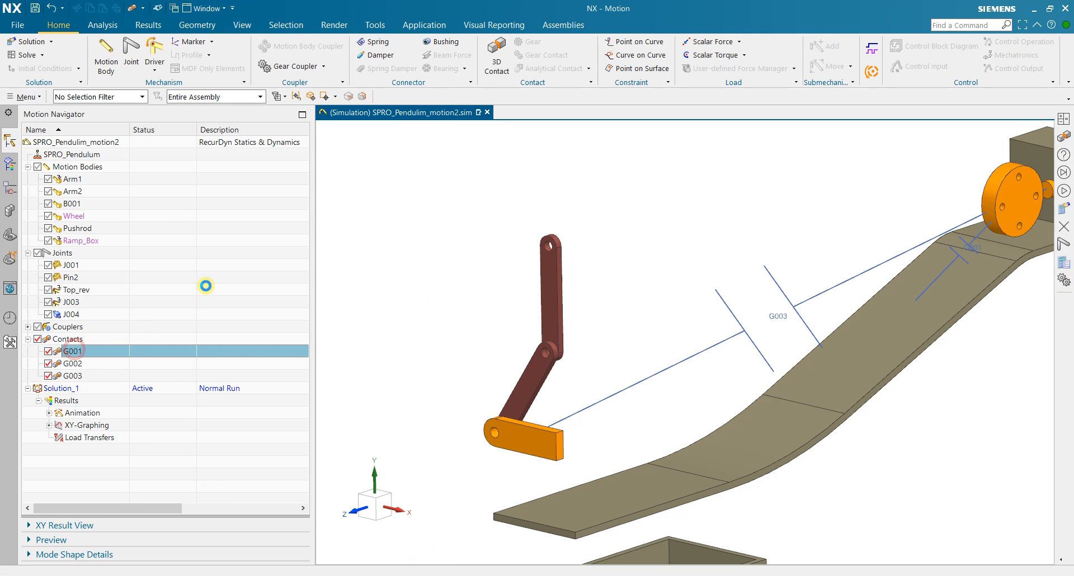
{"action": "left_click", "coordinate": [185, 232]}
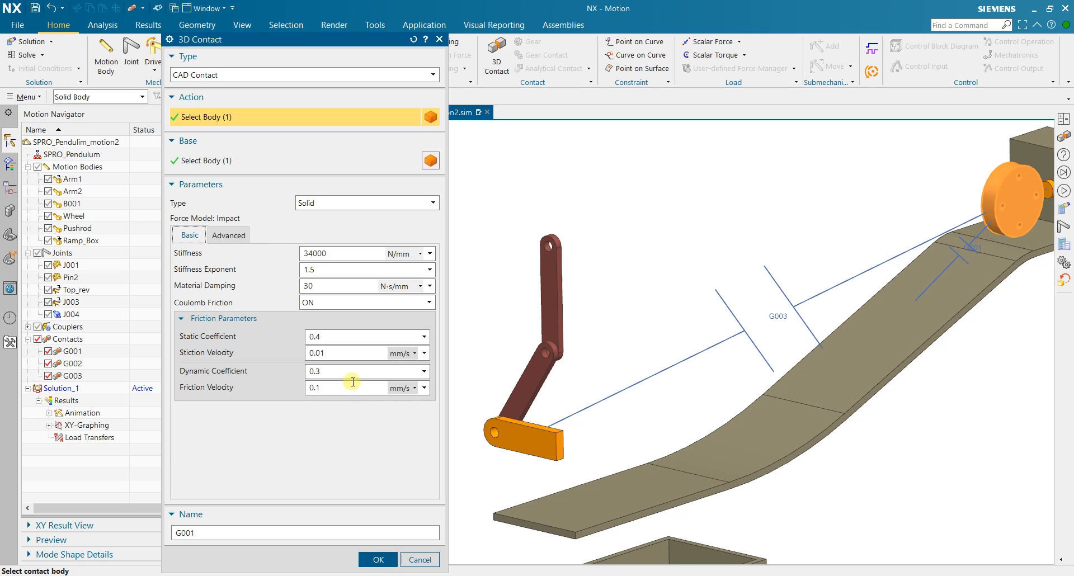
{"action": "left_click", "coordinate": [385, 558]}
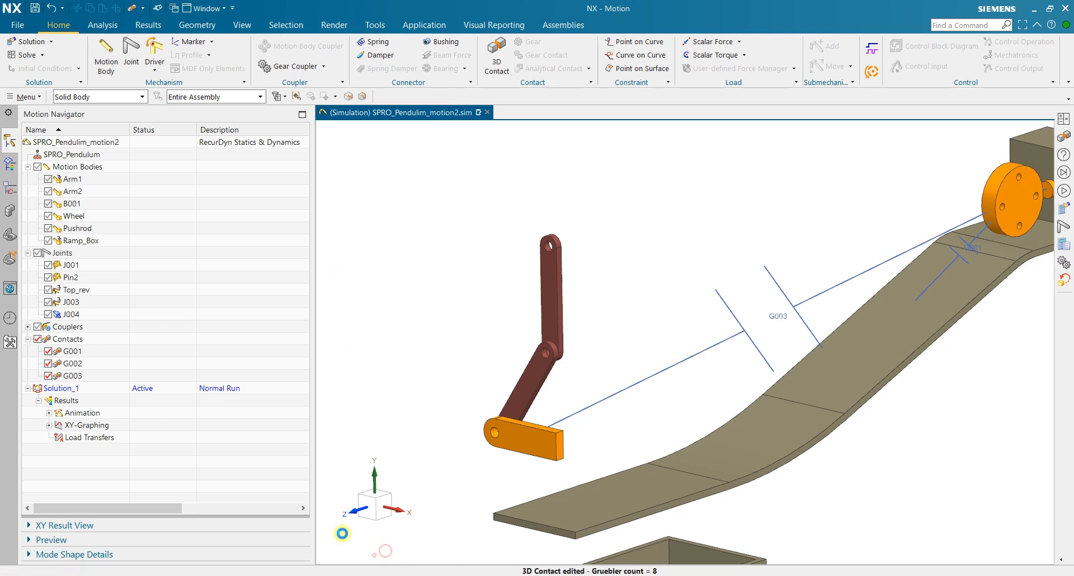
Copy the parameters of contact G001 and paste them onto contacts G002 and G003.
{"action": "right_click", "coordinate": [85, 352]}
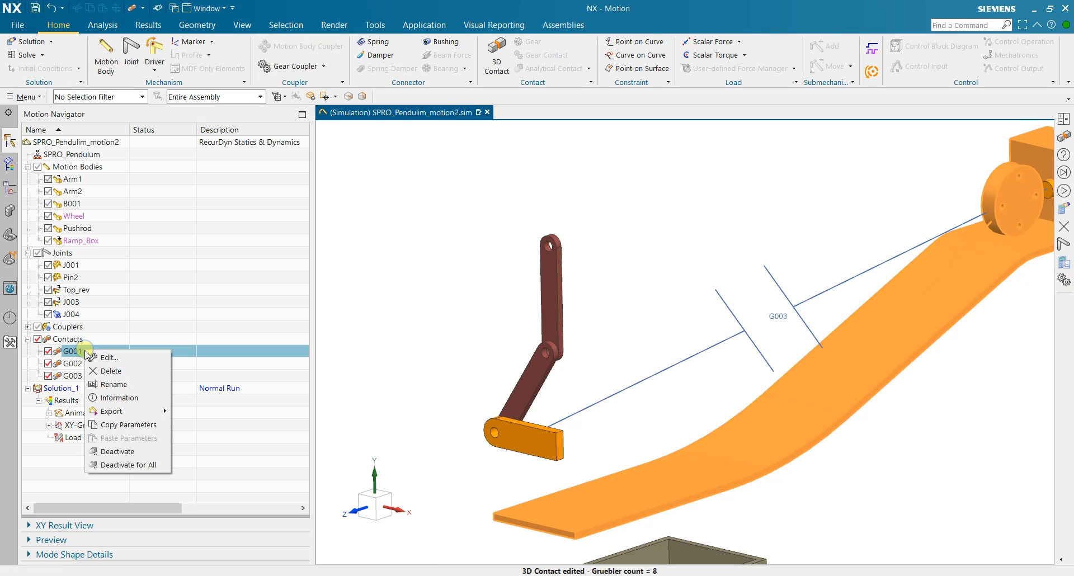
{"action": "left_click", "coordinate": [128, 425]}
{"action": "right_click", "coordinate": [84, 364]}
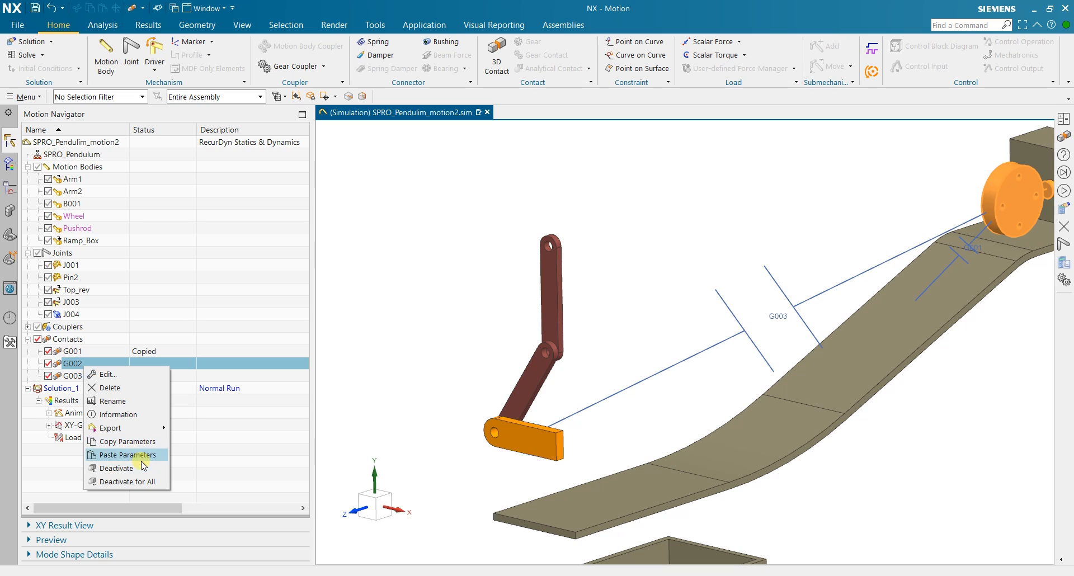
{"action": "left_click", "coordinate": [142, 457]}
{"action": "right_click", "coordinate": [90, 376]}
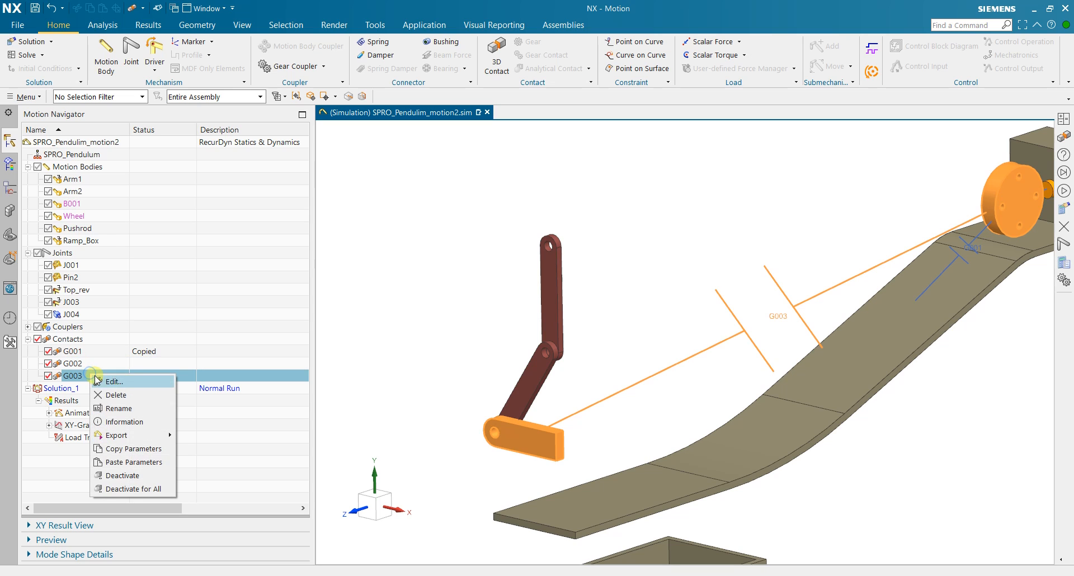
{"action": "left_click", "coordinate": [154, 466]}
Save the simulation file and hide all contact symbols in the model.
{"action": "scroll", "coordinate": [369, 364], "scroll_direction": "down", "scroll_amount": 4}
{"action": "scroll", "coordinate": [415, 356], "scroll_direction": "up", "scroll_amount": 3}
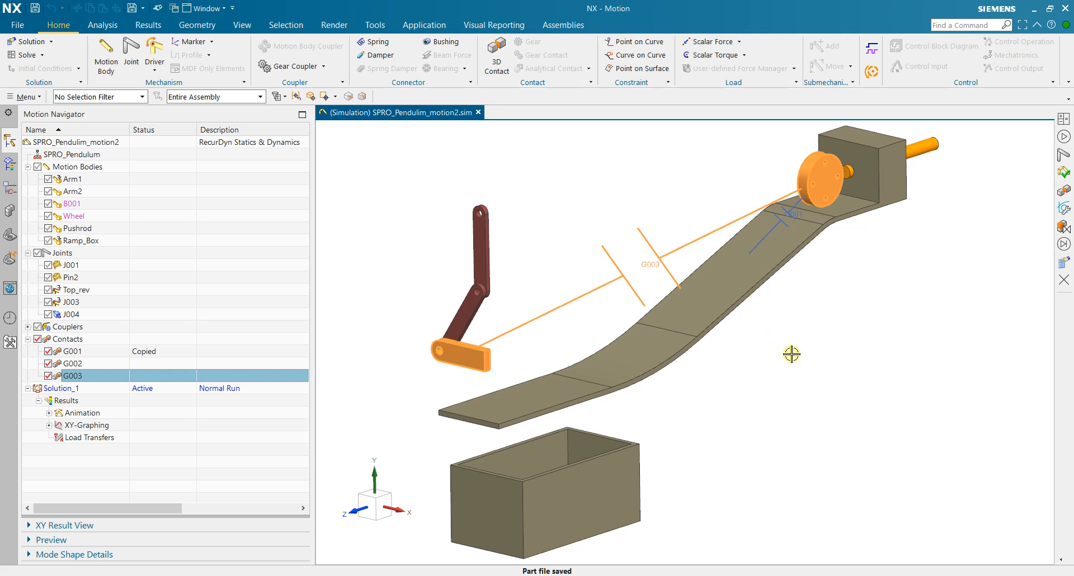
{"action": "left_click_drag", "start_coordinate": [792, 292], "coordinate": [808, 271]}
{"action": "left_click", "coordinate": [38, 340]}
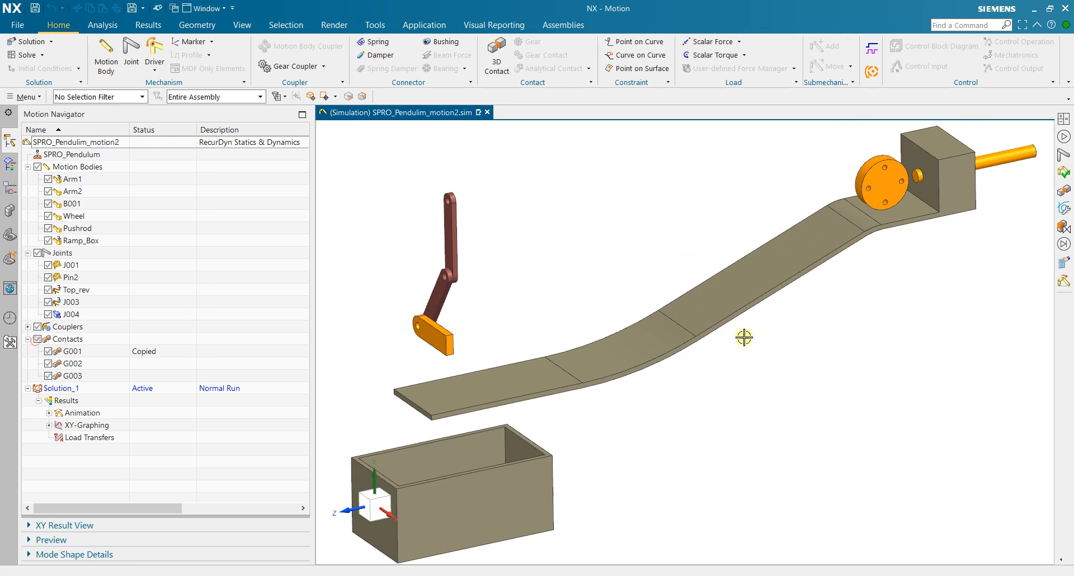
{"action": "scroll", "coordinate": [850, 251], "scroll_direction": "down", "scroll_amount": 3}
{"action": "scroll", "coordinate": [947, 166], "scroll_direction": "up", "scroll_amount": 3}
{"action": "key", "text": "ctrl+f"}
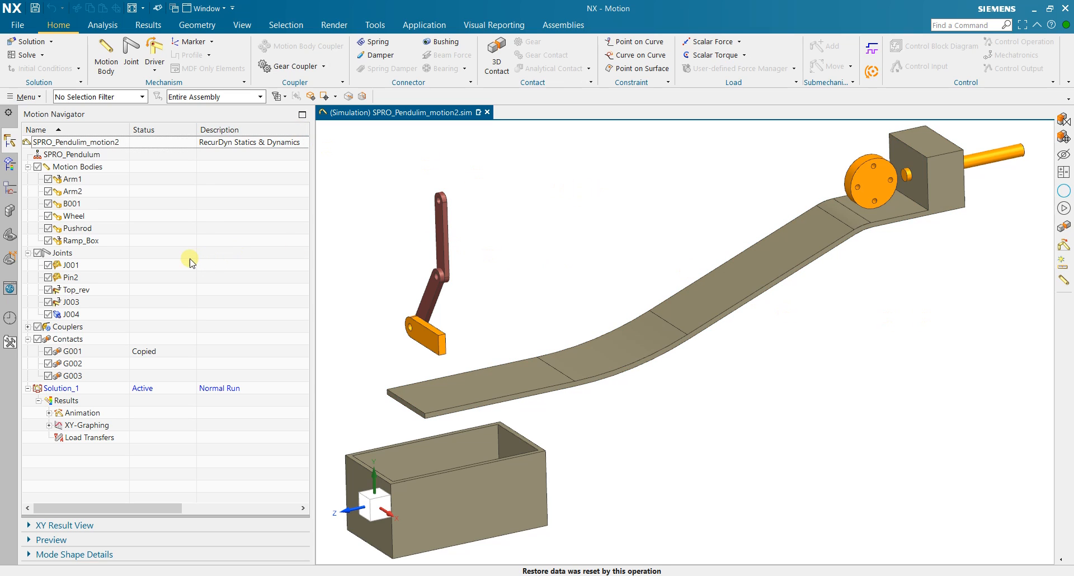
Look through the rotation driver types available for revolute joint J001 at the hand, leaving the joint unedited.
{"action": "double_click", "coordinate": [95, 265]}
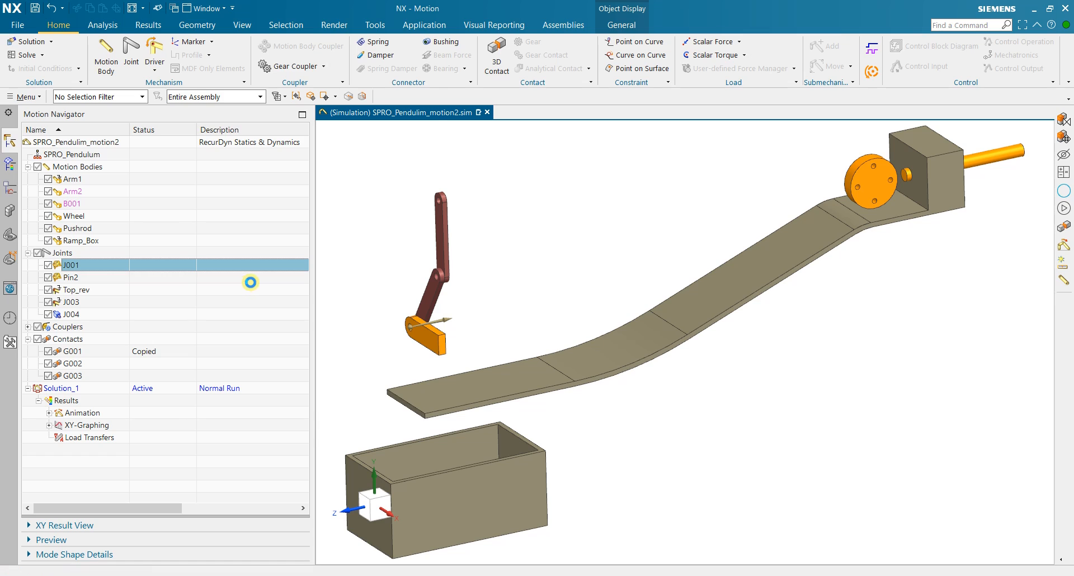
{"action": "left_click_drag", "start_coordinate": [277, 46], "coordinate": [276, 67]}
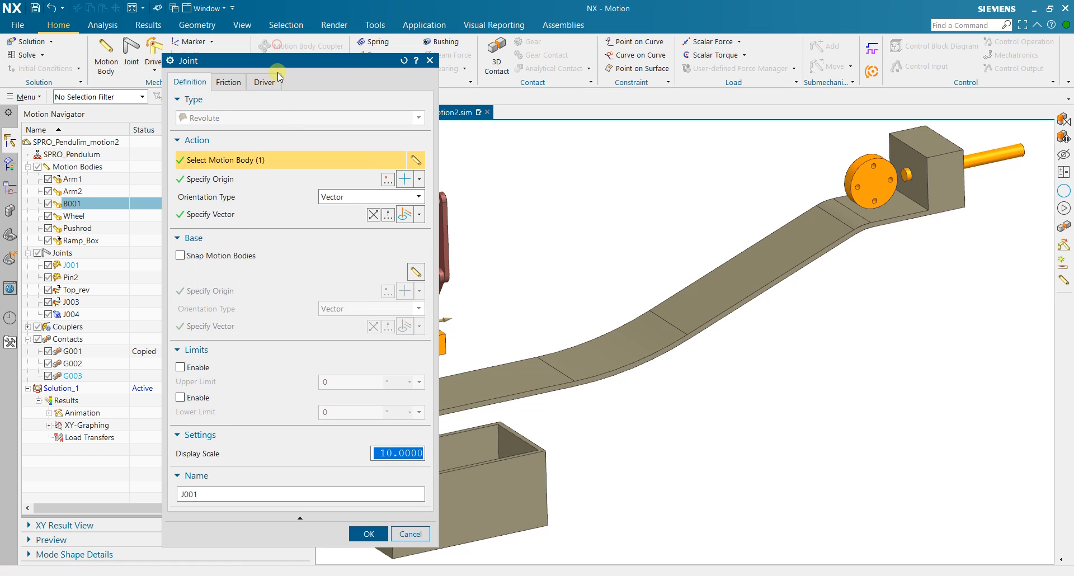
{"action": "left_click", "coordinate": [268, 87]}
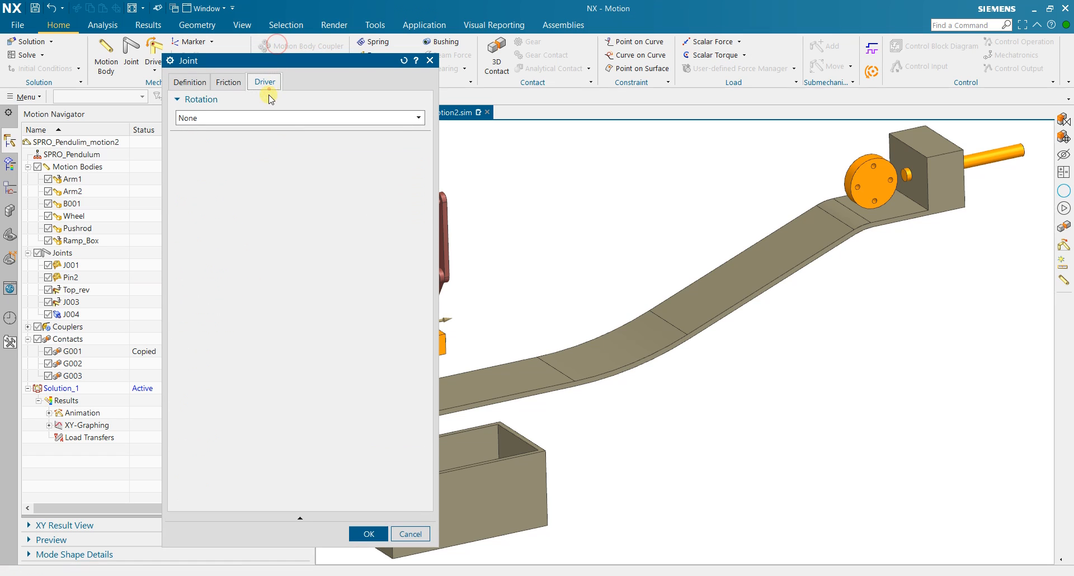
{"action": "left_click", "coordinate": [235, 118]}
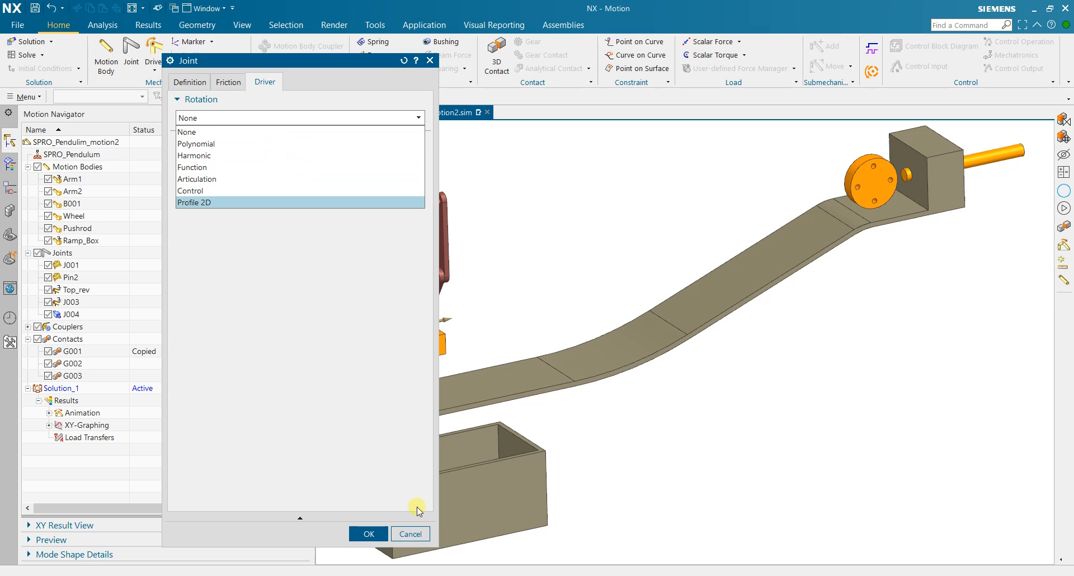
{"action": "left_click", "coordinate": [415, 531]}
{"action": "left_click", "coordinate": [410, 534]}
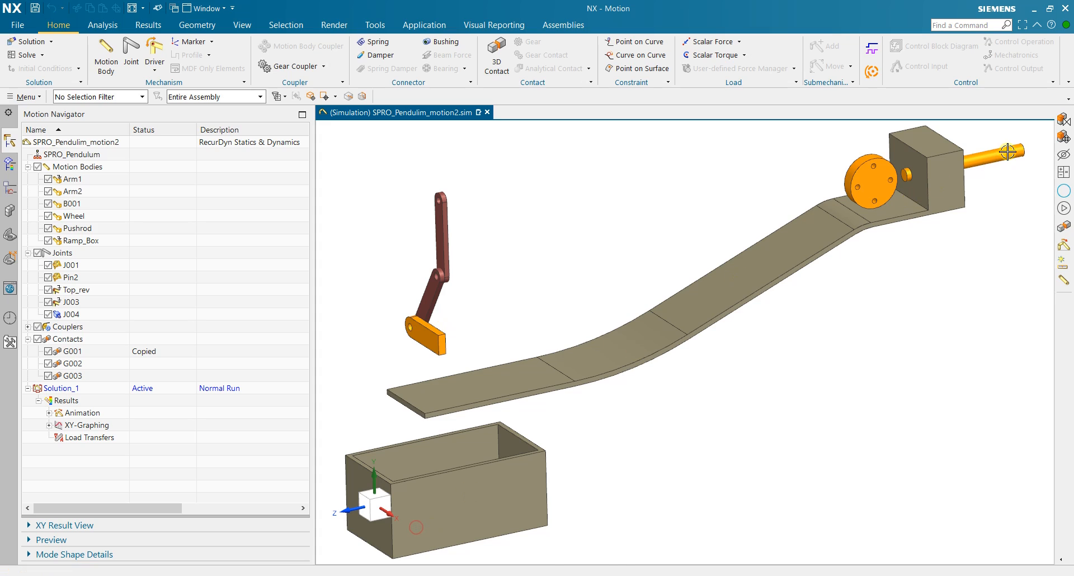
Open the translation driver settings of joint J004 between the pushrod and the ramp box.
{"action": "left_click", "coordinate": [106, 277]}
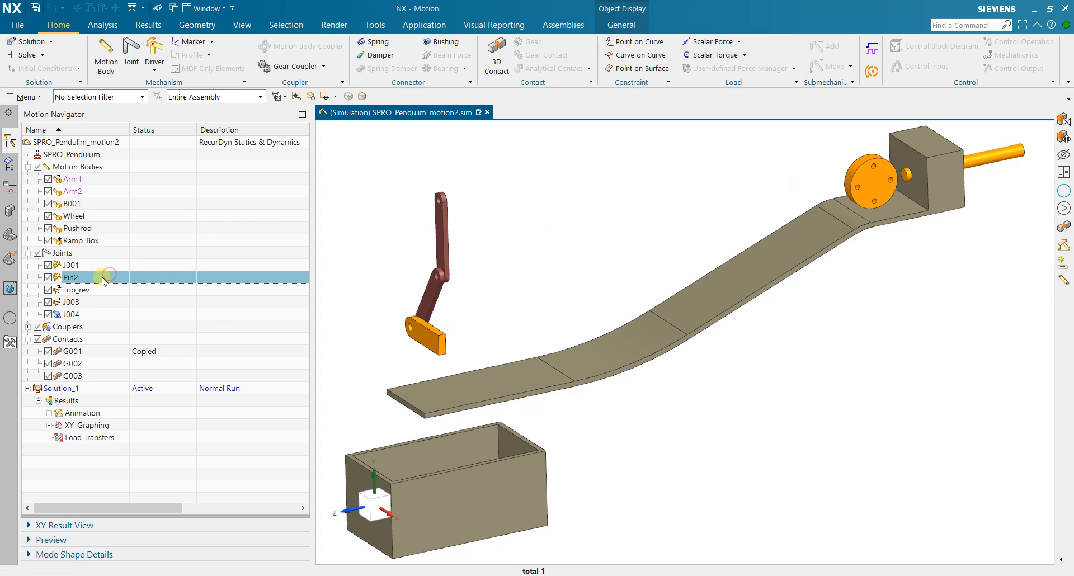
{"action": "left_click", "coordinate": [73, 313]}
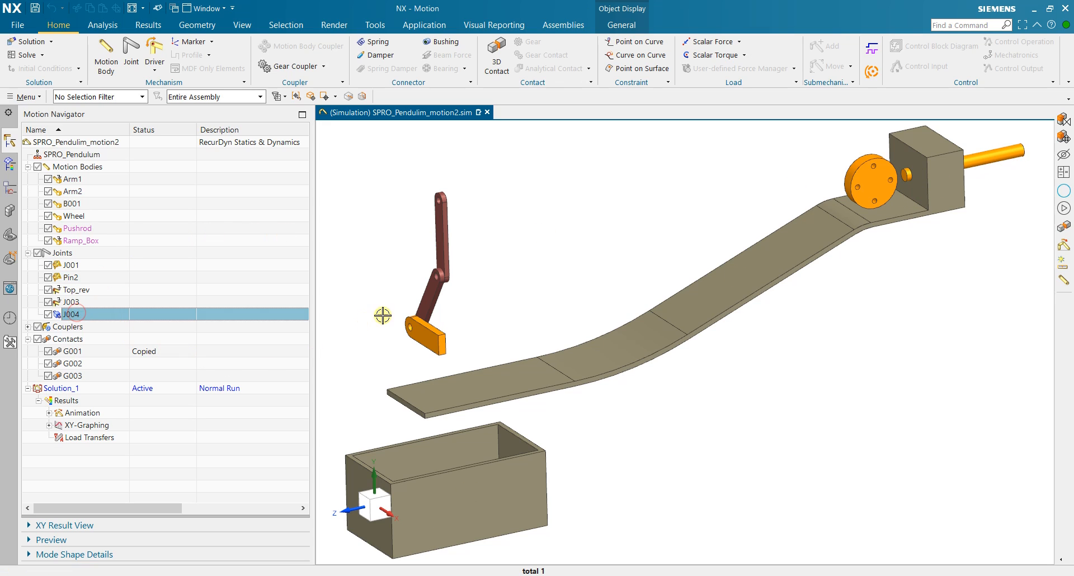
{"action": "double_click", "coordinate": [90, 315]}
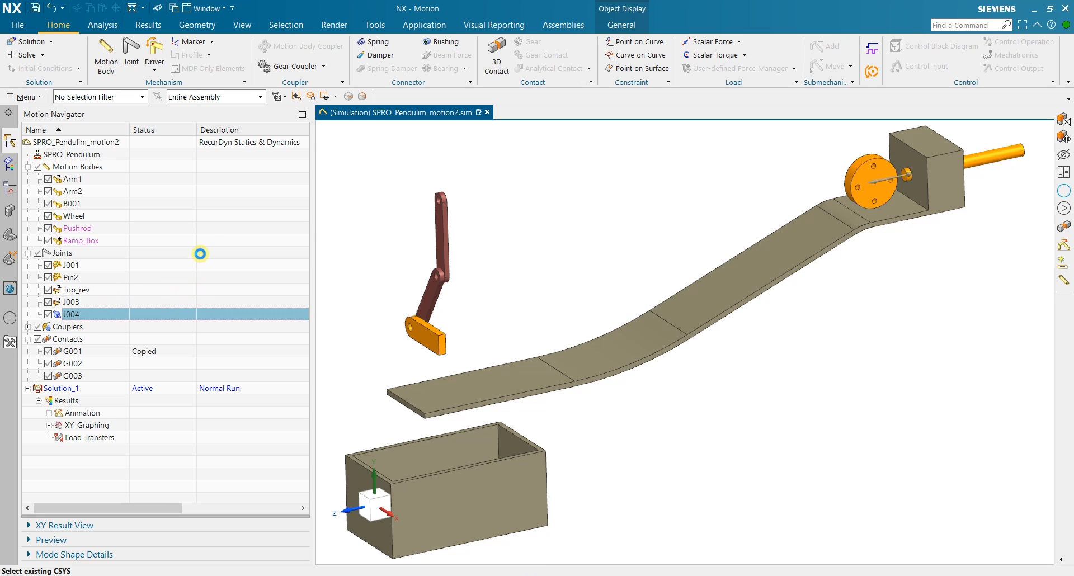
{"action": "left_click", "coordinate": [265, 83]}
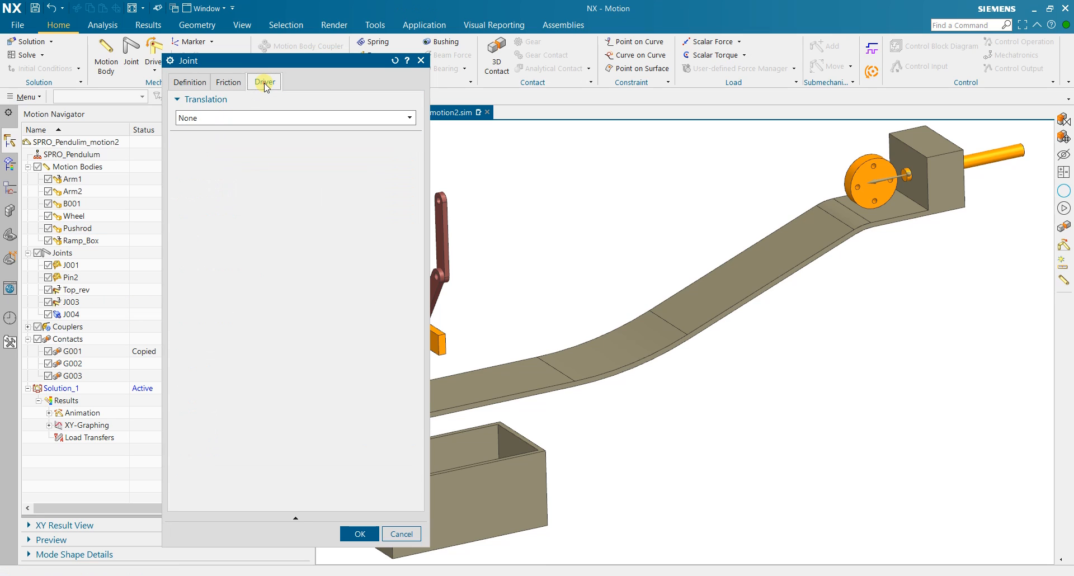
Examine the parameters that the Polynomial, Harmonic, Function and Articulation driver types offer for the pushrod joint.
{"action": "left_click", "coordinate": [268, 118]}
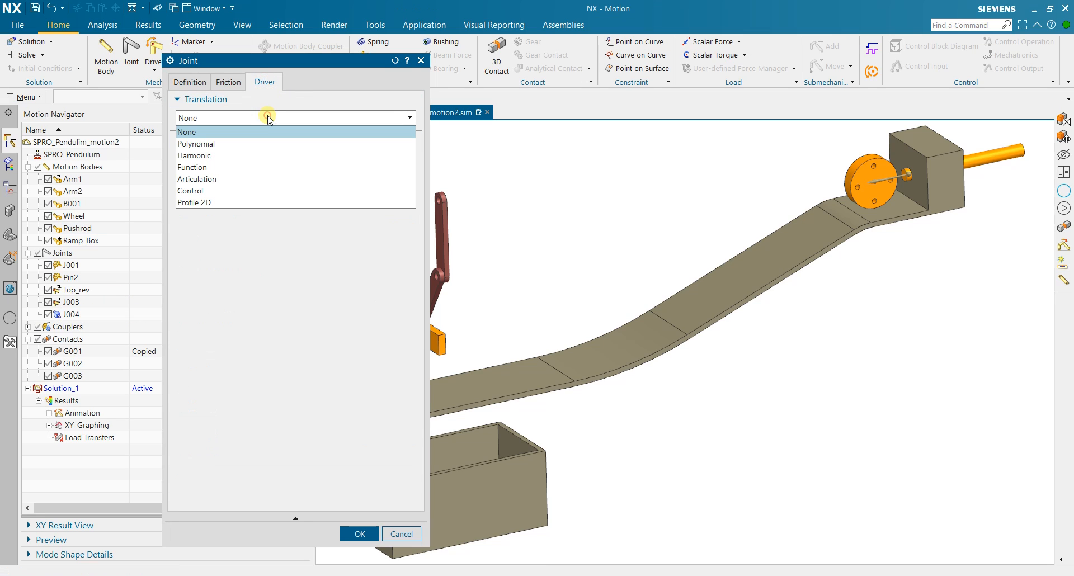
{"action": "left_click", "coordinate": [244, 143]}
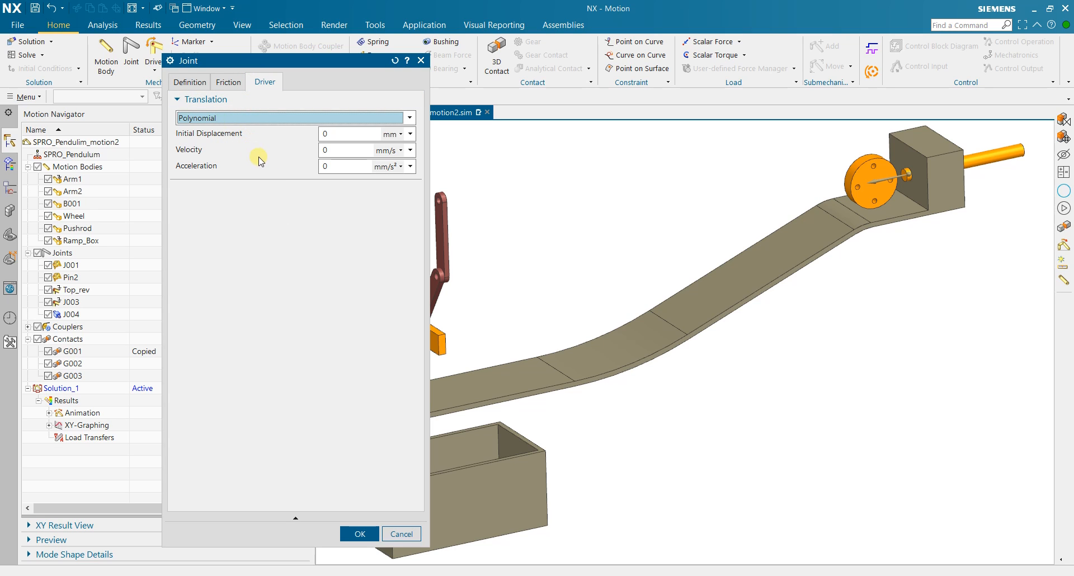
{"action": "left_click", "coordinate": [344, 150]}
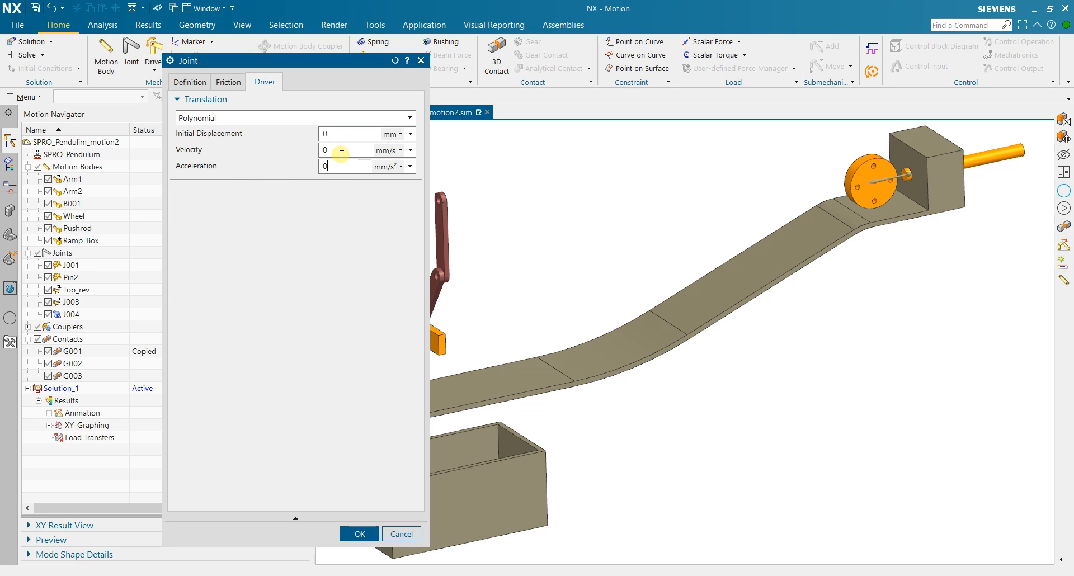
{"action": "left_click", "coordinate": [226, 115]}
{"action": "left_click", "coordinate": [220, 154]}
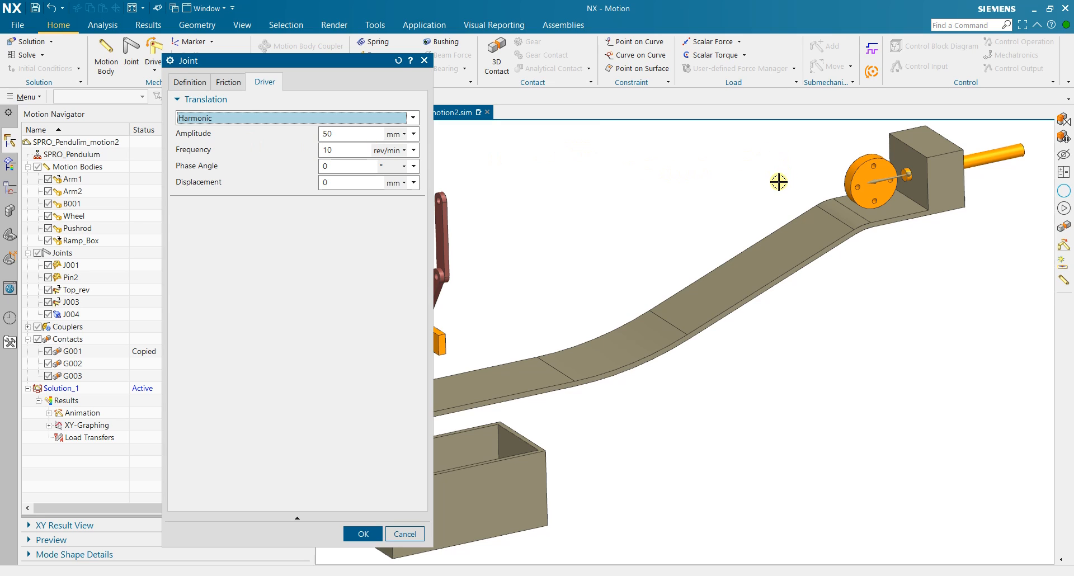
{"action": "left_click", "coordinate": [365, 149]}
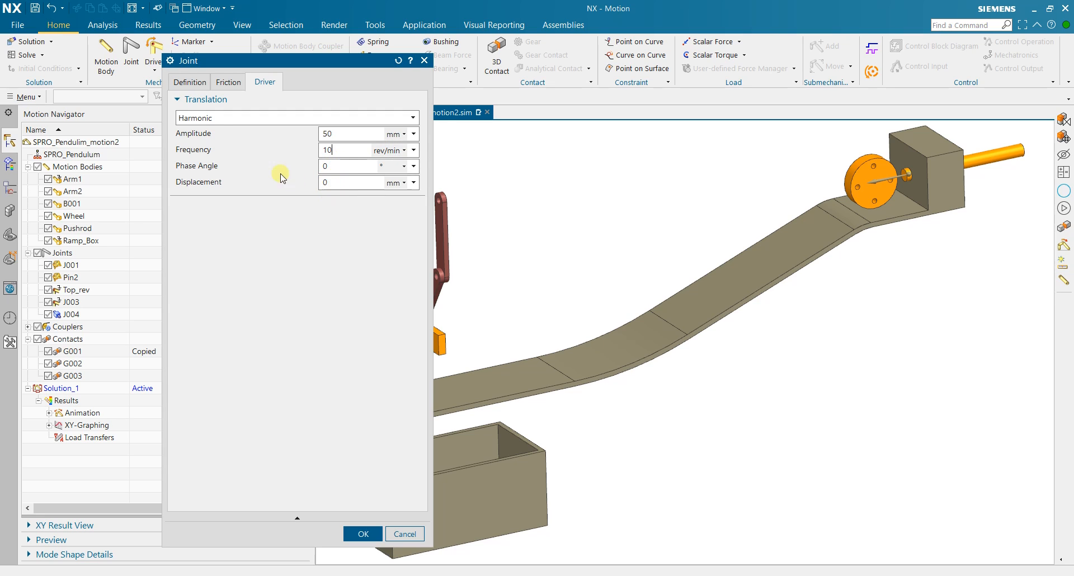
{"action": "left_click", "coordinate": [216, 118]}
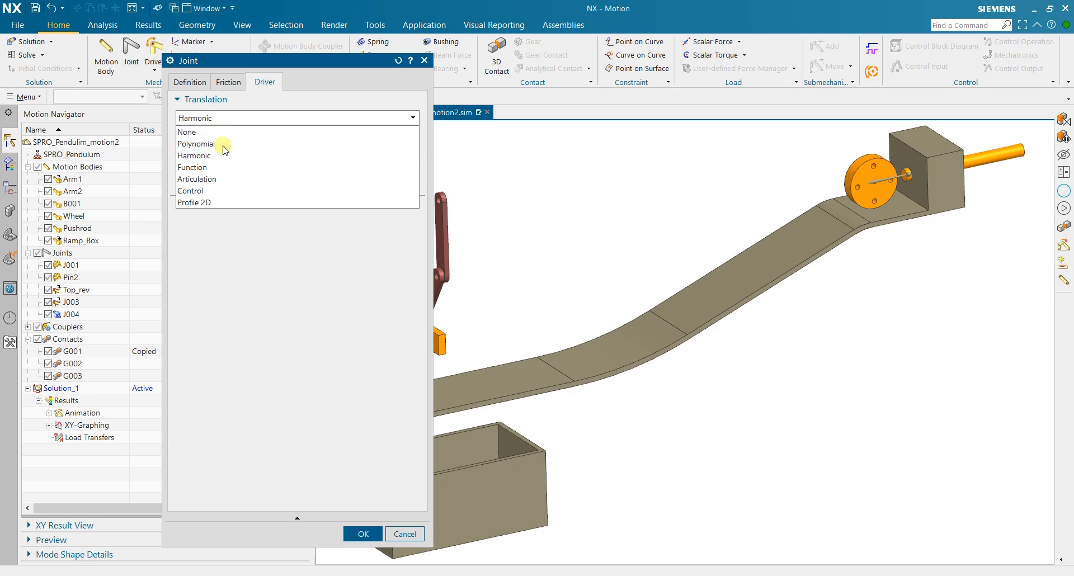
{"action": "left_click", "coordinate": [227, 166]}
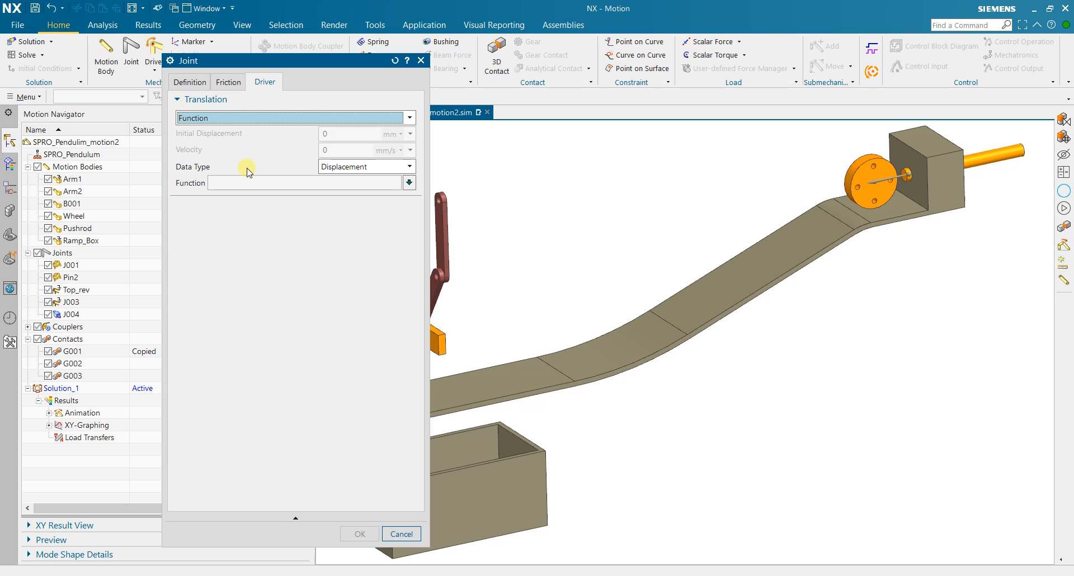
{"action": "left_click", "coordinate": [216, 118]}
{"action": "left_click", "coordinate": [217, 119]}
{"action": "left_click", "coordinate": [210, 117]}
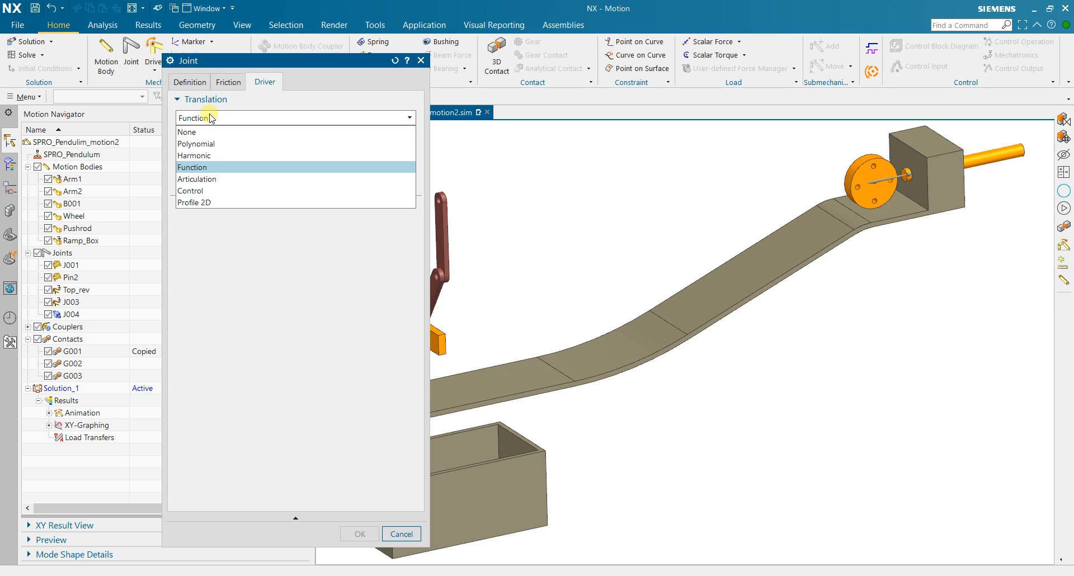
{"action": "left_click", "coordinate": [232, 179]}
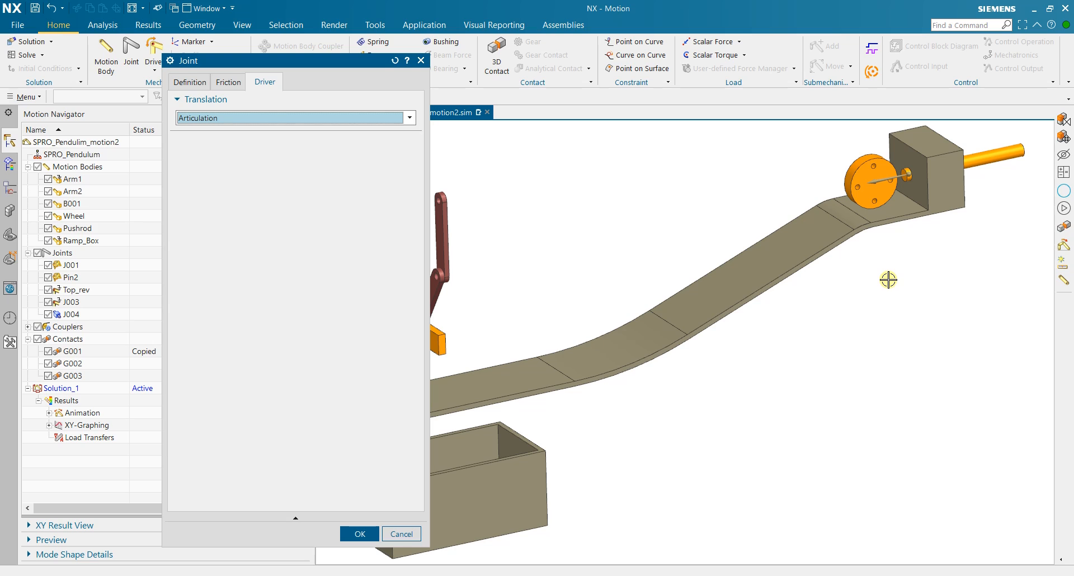
Give the pushrod joint a Harmonic translation driver with 50 mm amplitude, 10 rev/min frequency, 0° phase angle and 0 mm displacement.
{"action": "left_click", "coordinate": [258, 119]}
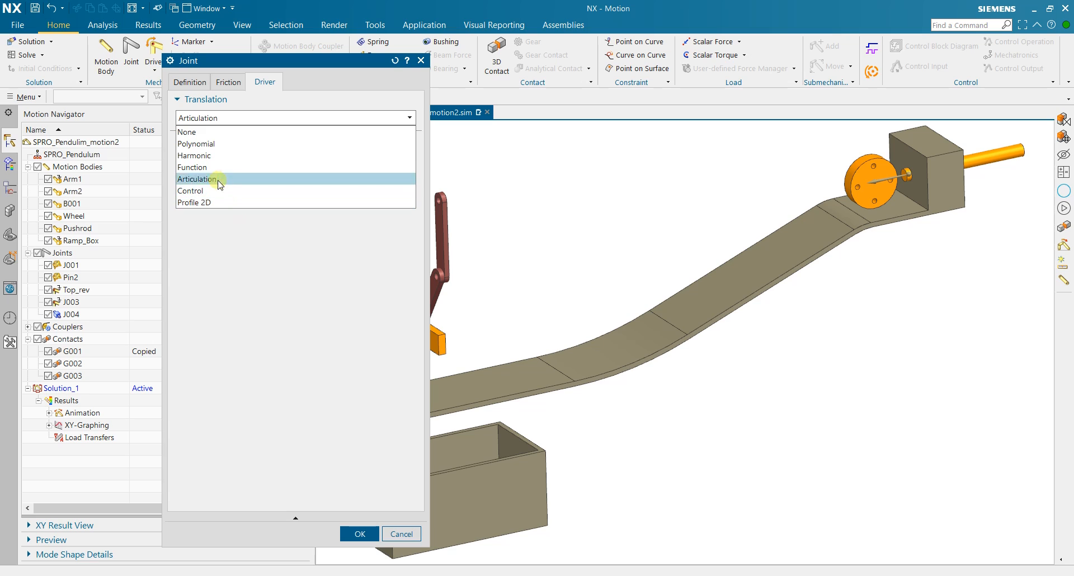
{"action": "left_click", "coordinate": [225, 155]}
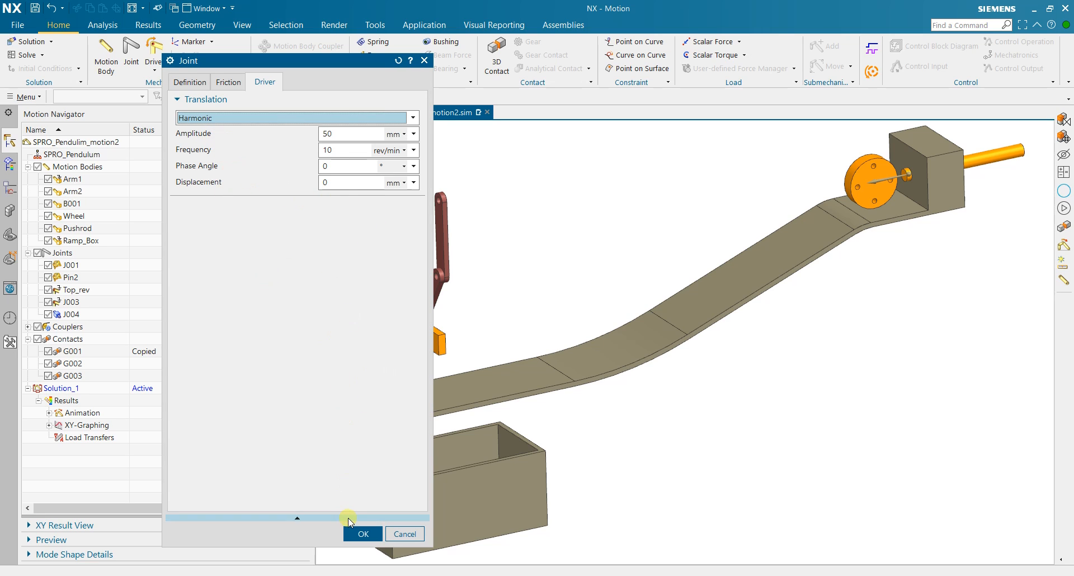
{"action": "left_click", "coordinate": [356, 534]}
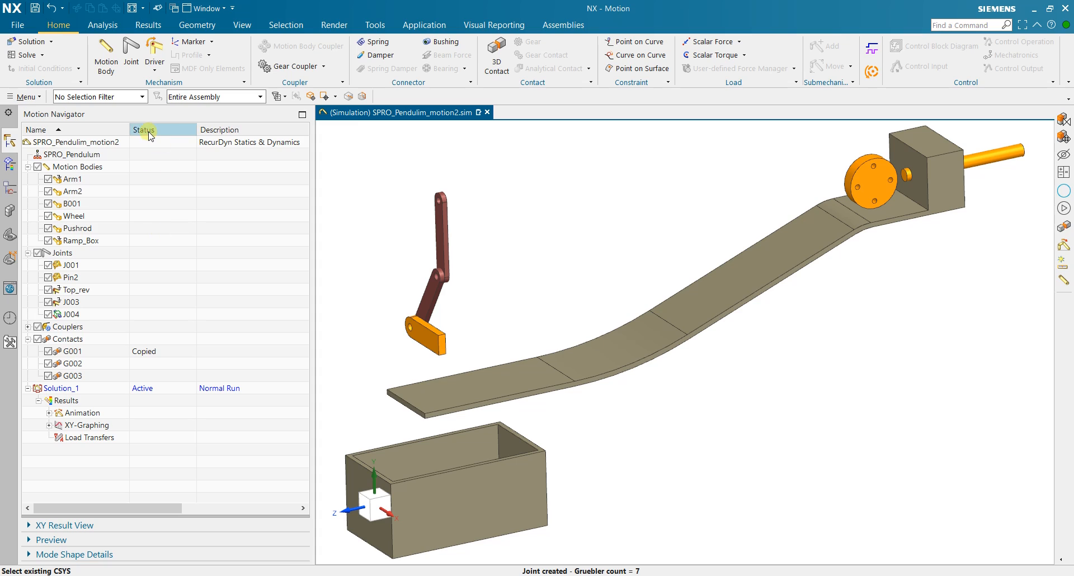
Solve the motion solution and play its animation with the pushrod and wheel seen from the side.
{"action": "left_click", "coordinate": [11, 55]}
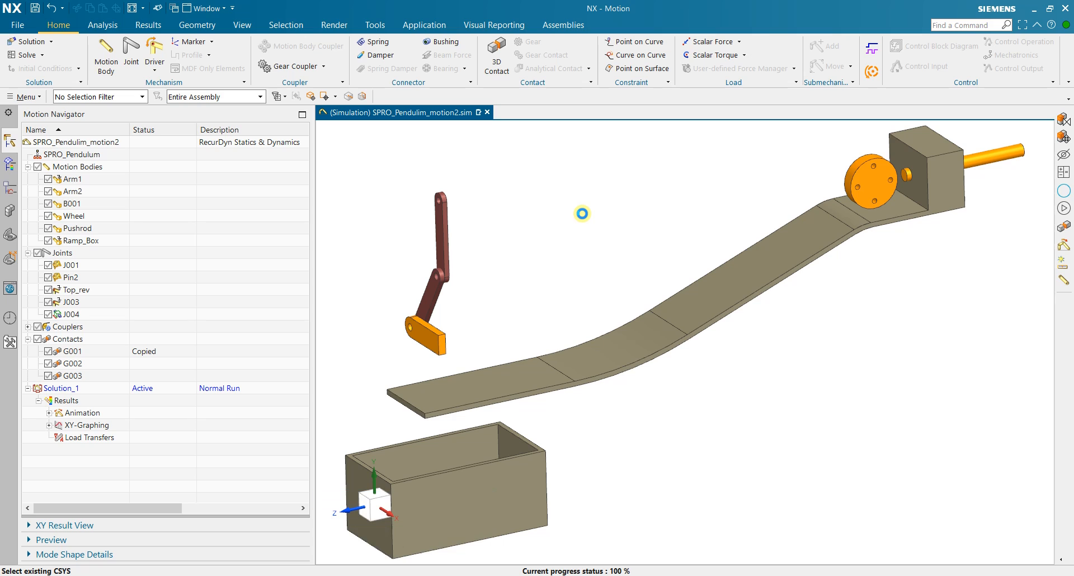
{"action": "left_click_drag", "start_coordinate": [583, 214], "coordinate": [679, 180]}
{"action": "key", "text": "F8"}
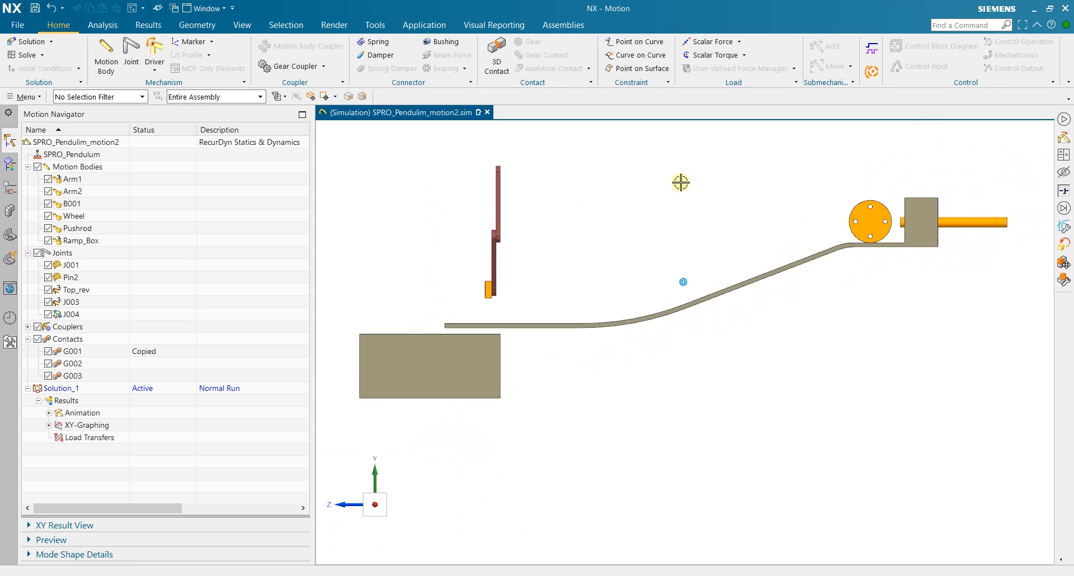
{"action": "left_click", "coordinate": [140, 21]}
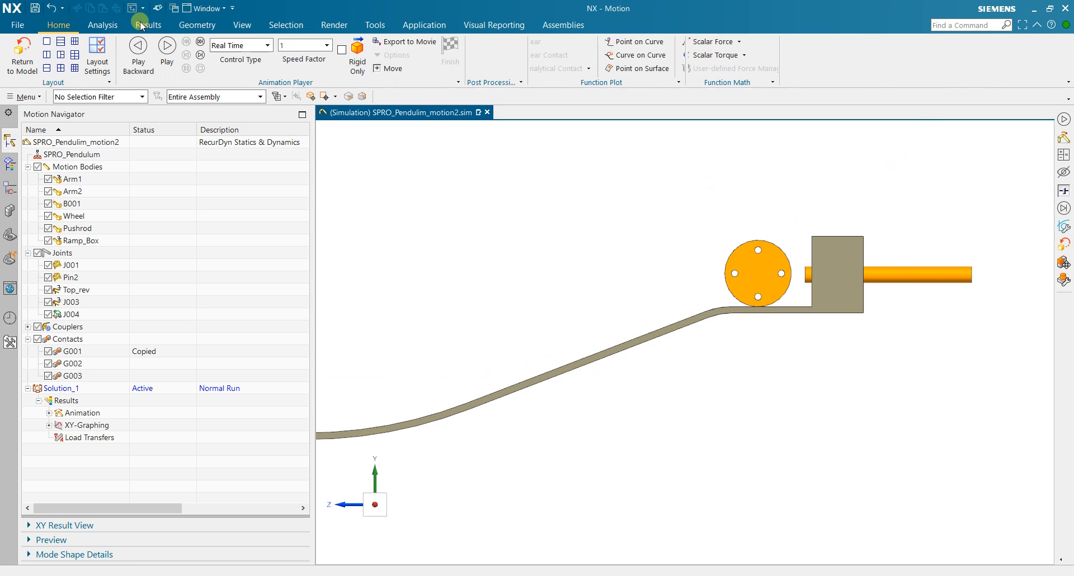
{"action": "left_click", "coordinate": [111, 20]}
{"action": "left_click", "coordinate": [204, 68]}
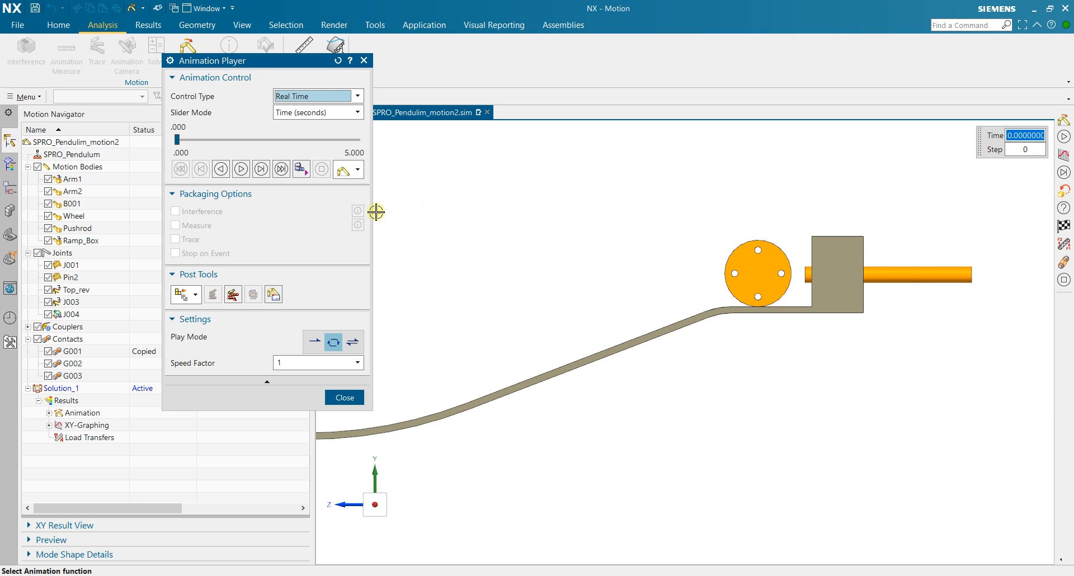
{"action": "left_click", "coordinate": [241, 169]}
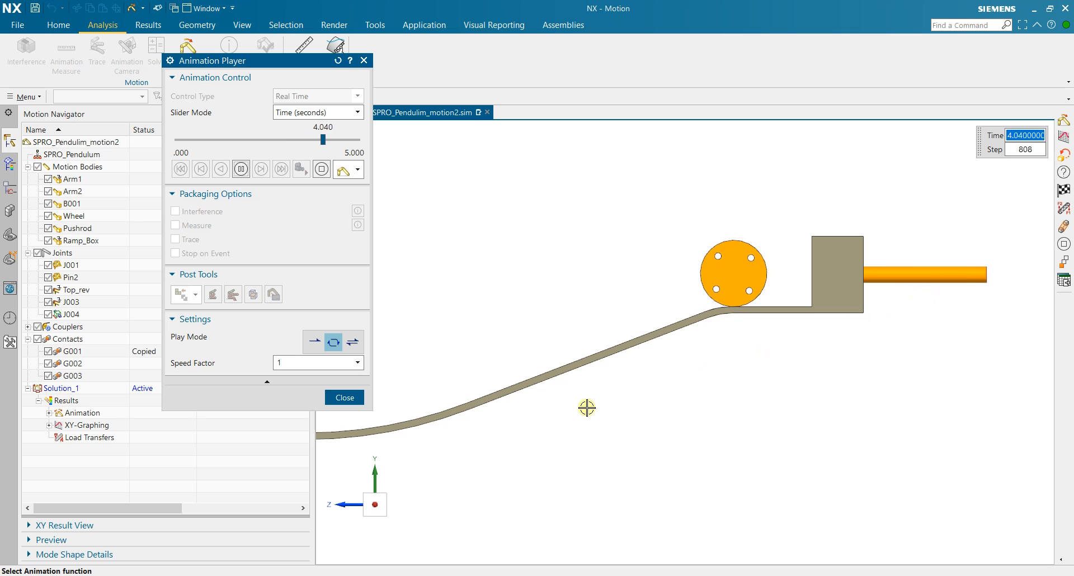
{"action": "left_click", "coordinate": [345, 397]}
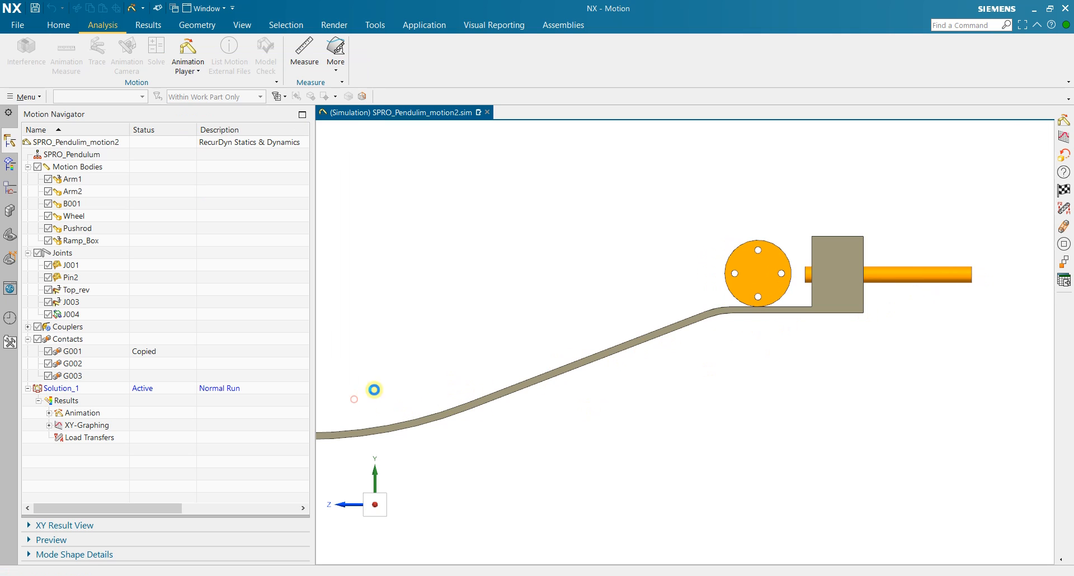
Set pushrod joint J004's harmonic driver to 100 mm amplitude and 20 rev/min frequency and solve the motion again.
{"action": "left_click_drag", "start_coordinate": [371, 389], "coordinate": [499, 285]}
{"action": "left_click", "coordinate": [88, 315]}
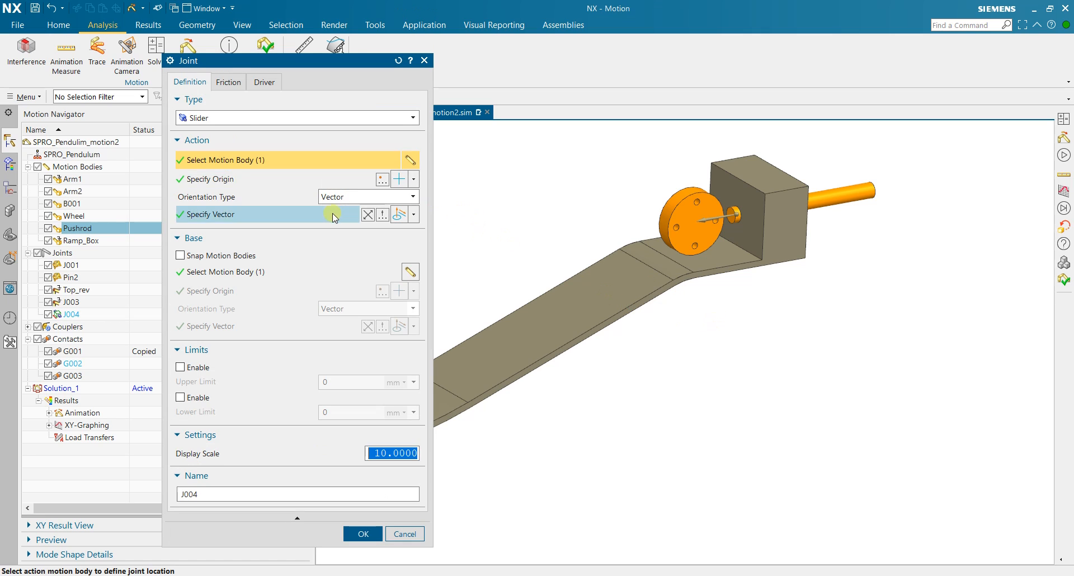
{"action": "left_click", "coordinate": [266, 82]}
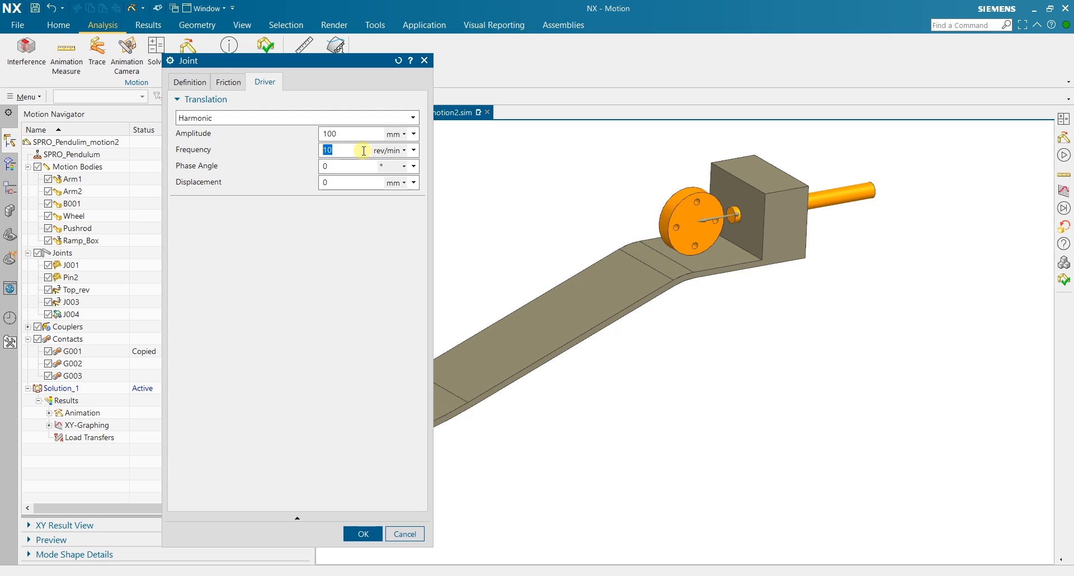
{"action": "left_click", "coordinate": [361, 532]}
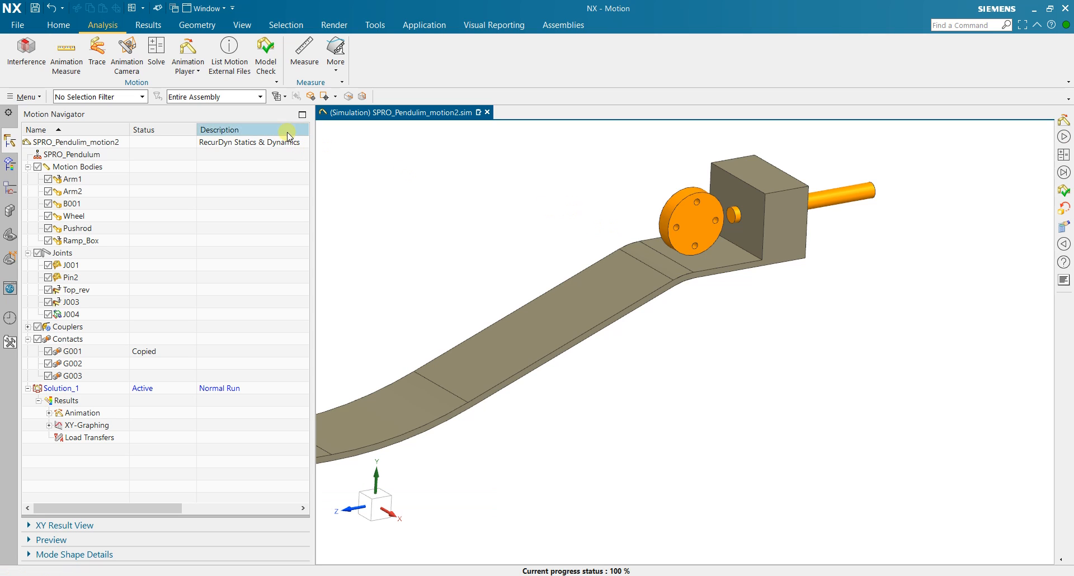
Play the recalculated animation and watch the wheel roll down the ramp from side and angled views.
{"action": "left_click", "coordinate": [188, 47]}
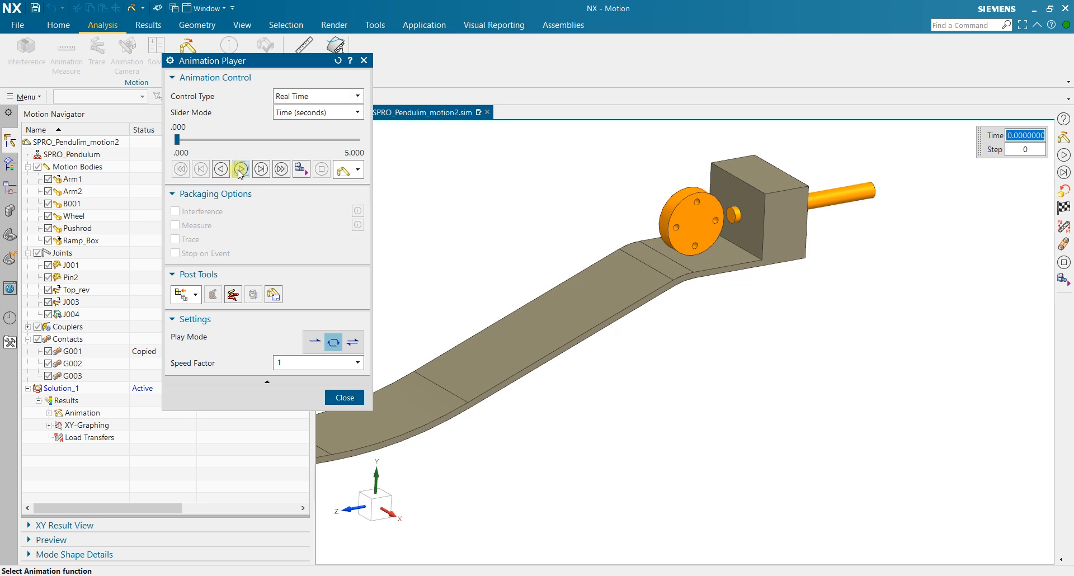
{"action": "left_click", "coordinate": [240, 169]}
{"action": "scroll", "coordinate": [493, 234], "scroll_direction": "down", "scroll_amount": 5}
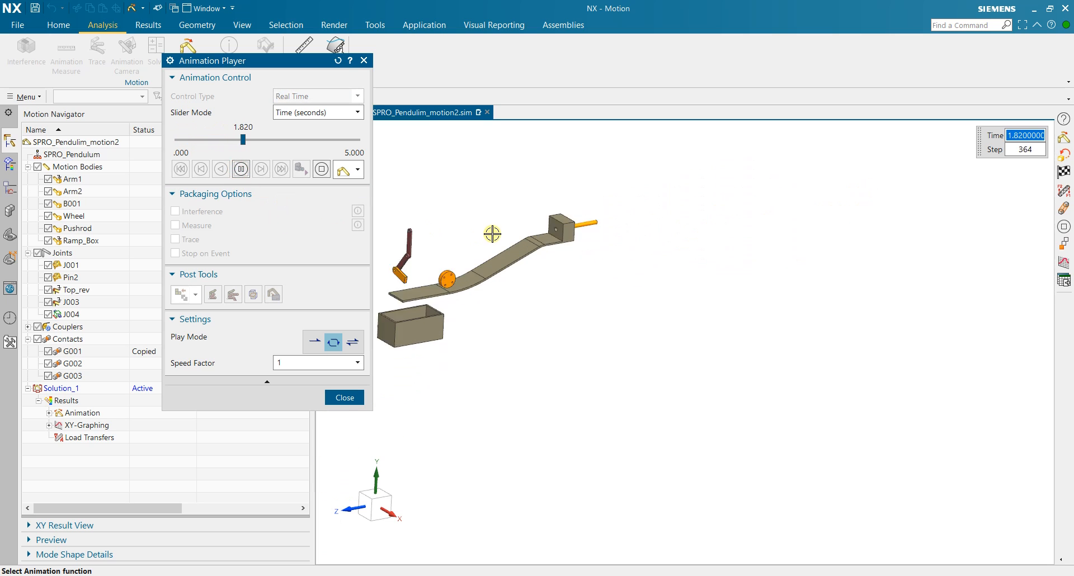
{"action": "scroll", "coordinate": [492, 234], "scroll_direction": "down", "scroll_amount": 1}
{"action": "key", "text": "ctrl+f"}
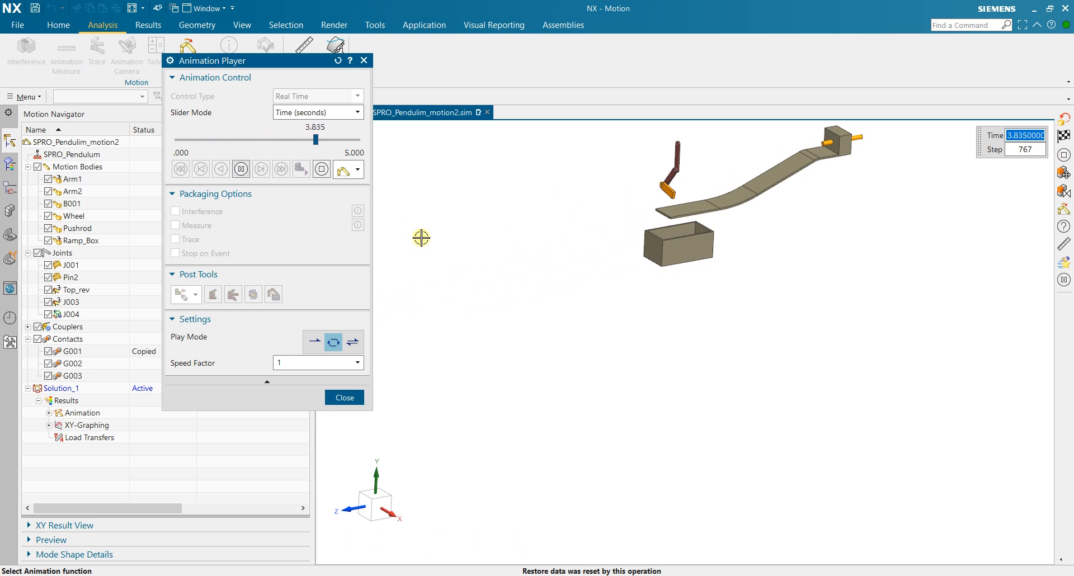
{"action": "key", "text": "ctrl+alt+r"}
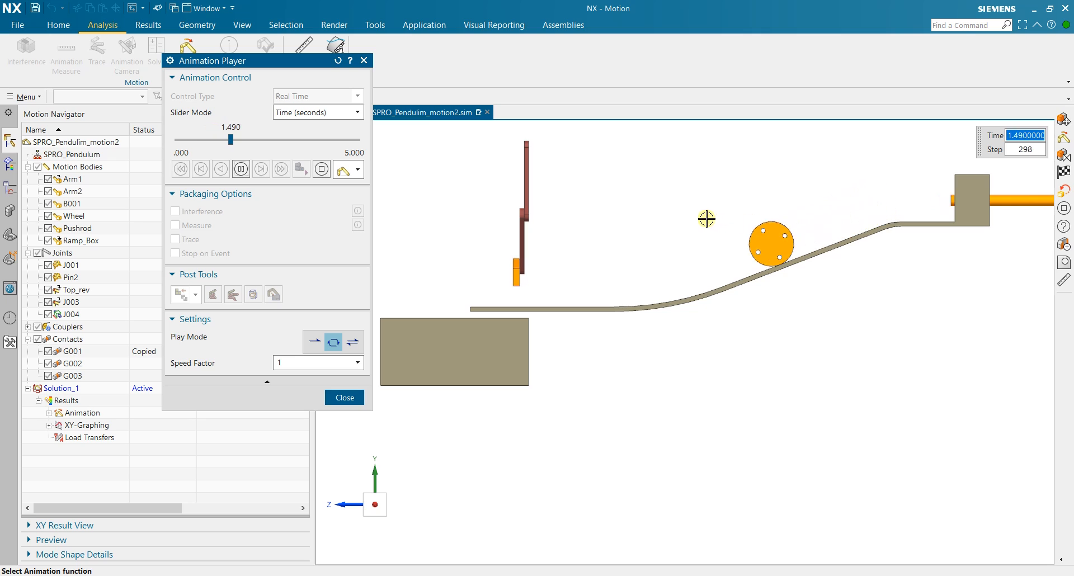
{"action": "left_click_drag", "start_coordinate": [707, 219], "coordinate": [661, 302]}
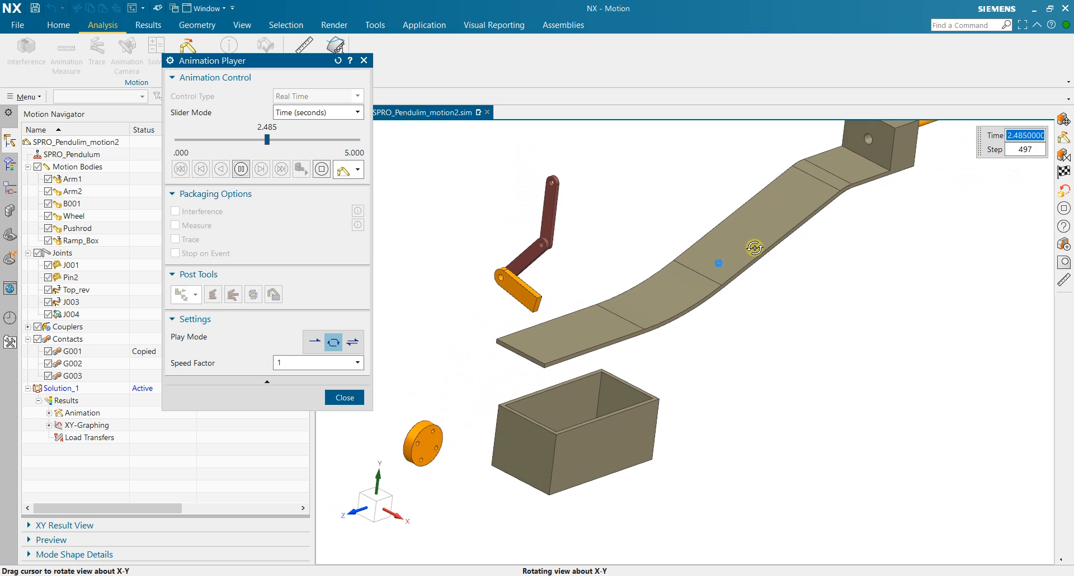
Pause the animation at about 2.105 s and examine the hand and wheel from several angles.
{"action": "left_click", "coordinate": [242, 169]}
{"action": "left_click_drag", "start_coordinate": [303, 139], "coordinate": [253, 143]}
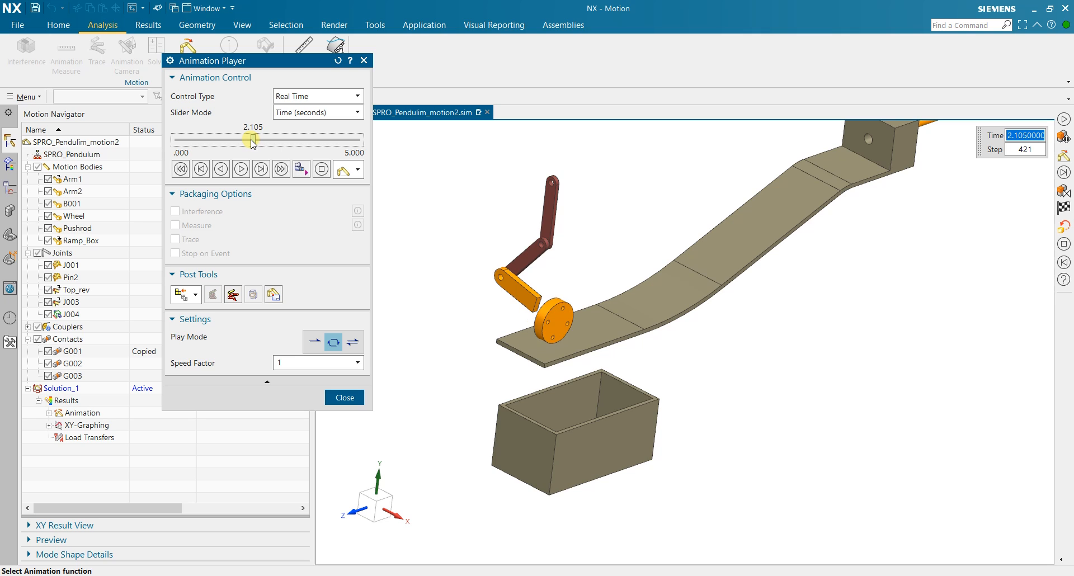
{"action": "left_click_drag", "start_coordinate": [484, 257], "coordinate": [542, 308]}
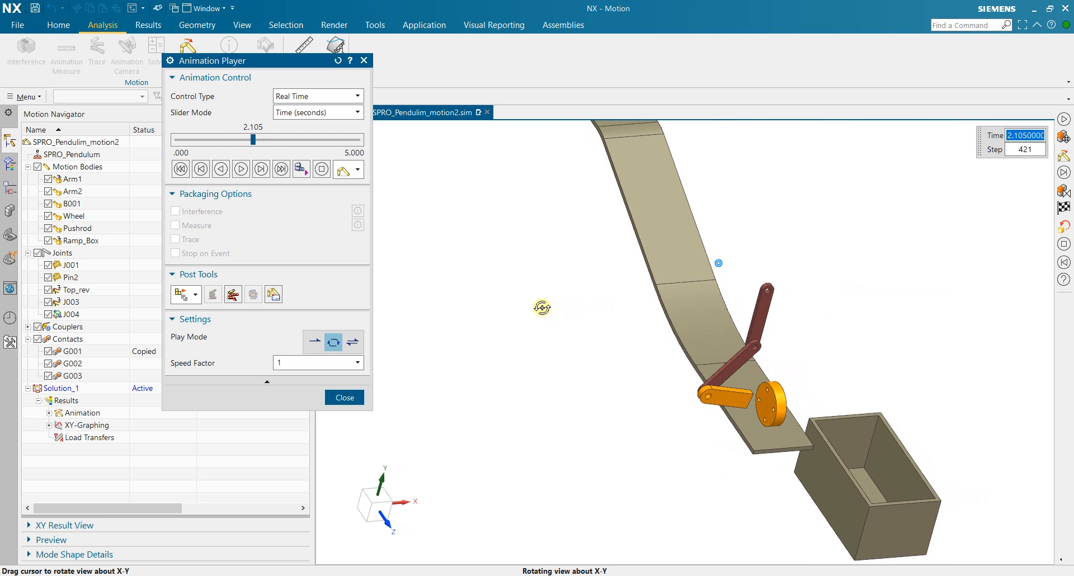
{"action": "scroll", "coordinate": [795, 408], "scroll_direction": "up", "scroll_amount": 3}
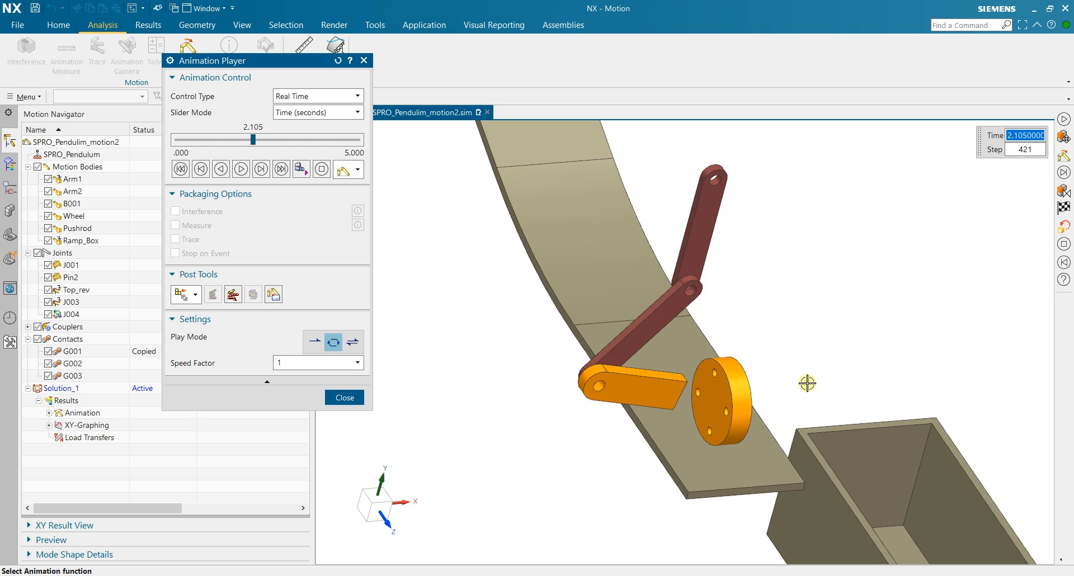
{"action": "scroll", "coordinate": [817, 369], "scroll_direction": "down", "scroll_amount": 4}
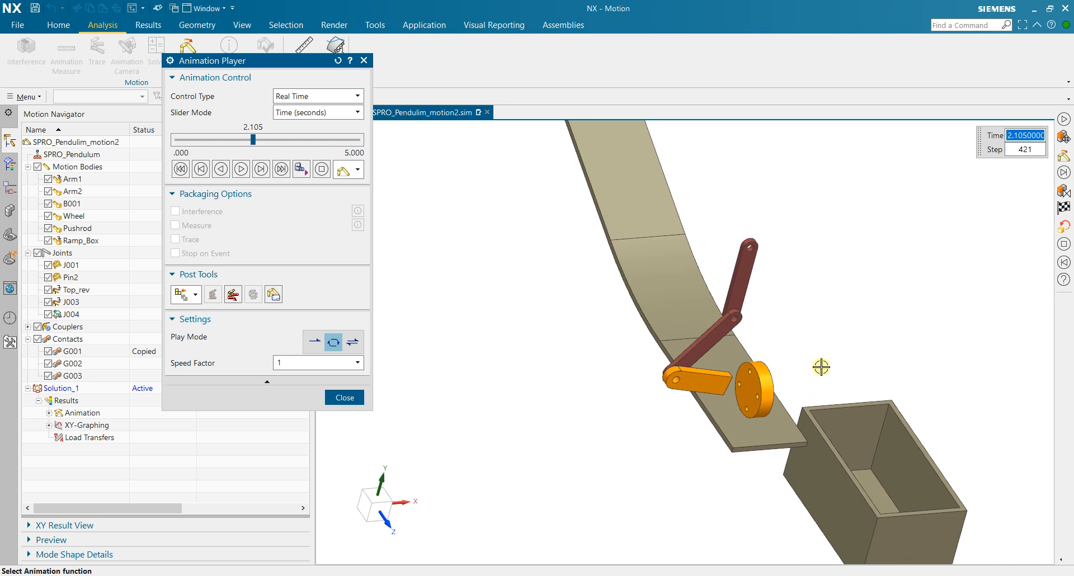
{"action": "scroll", "coordinate": [936, 387], "scroll_direction": "up", "scroll_amount": 2}
{"action": "left_click_drag", "start_coordinate": [924, 387], "coordinate": [847, 374]}
{"action": "scroll", "coordinate": [813, 362], "scroll_direction": "down", "scroll_amount": 3}
{"action": "scroll", "coordinate": [713, 242], "scroll_direction": "up", "scroll_amount": 2}
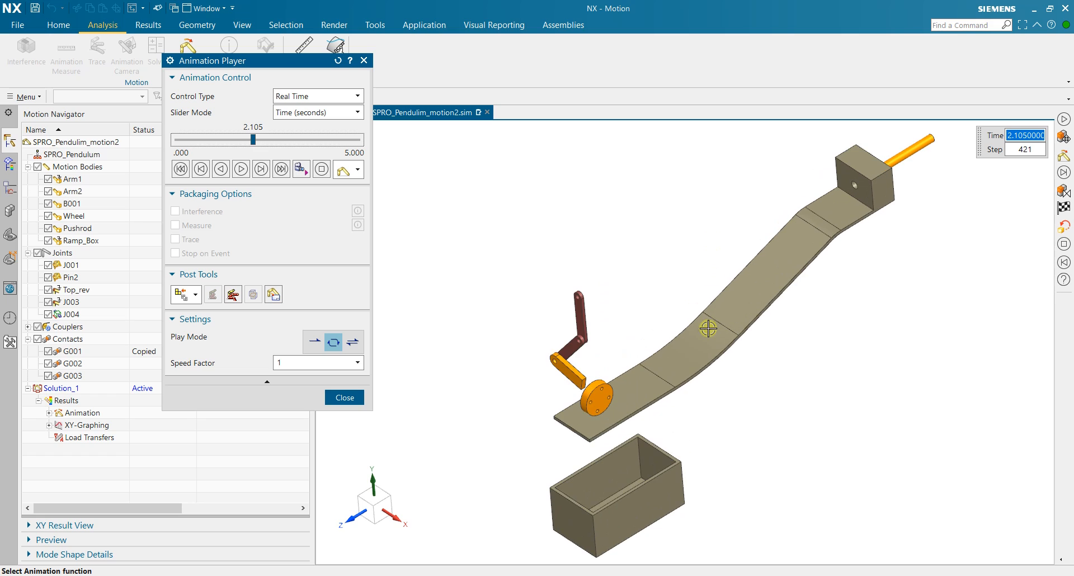
{"action": "scroll", "coordinate": [606, 414], "scroll_direction": "up", "scroll_amount": 2}
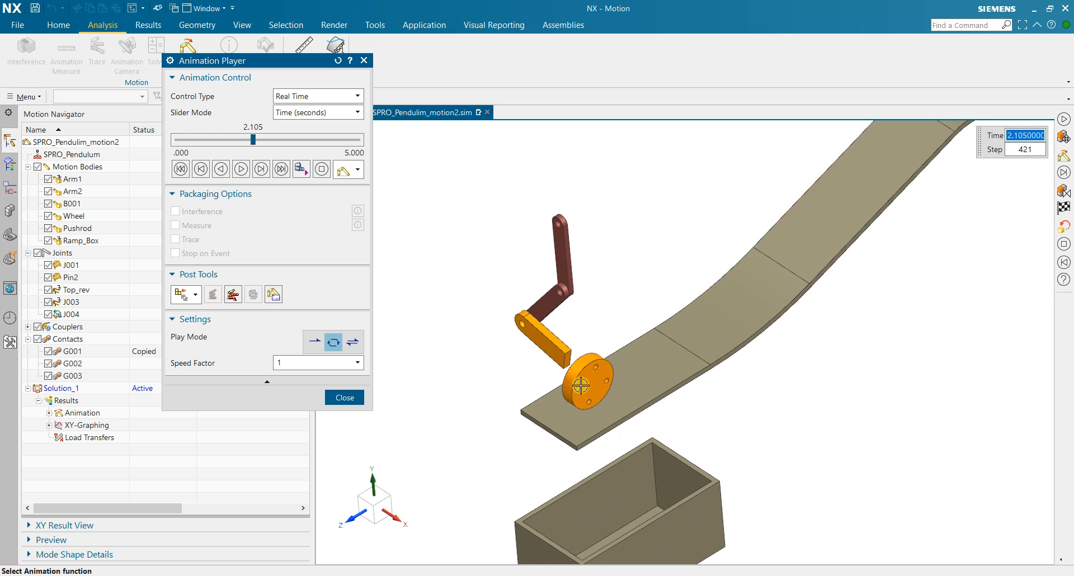
{"action": "scroll", "coordinate": [559, 376], "scroll_direction": "down", "scroll_amount": 2}
{"action": "scroll", "coordinate": [638, 329], "scroll_direction": "up", "scroll_amount": 1}
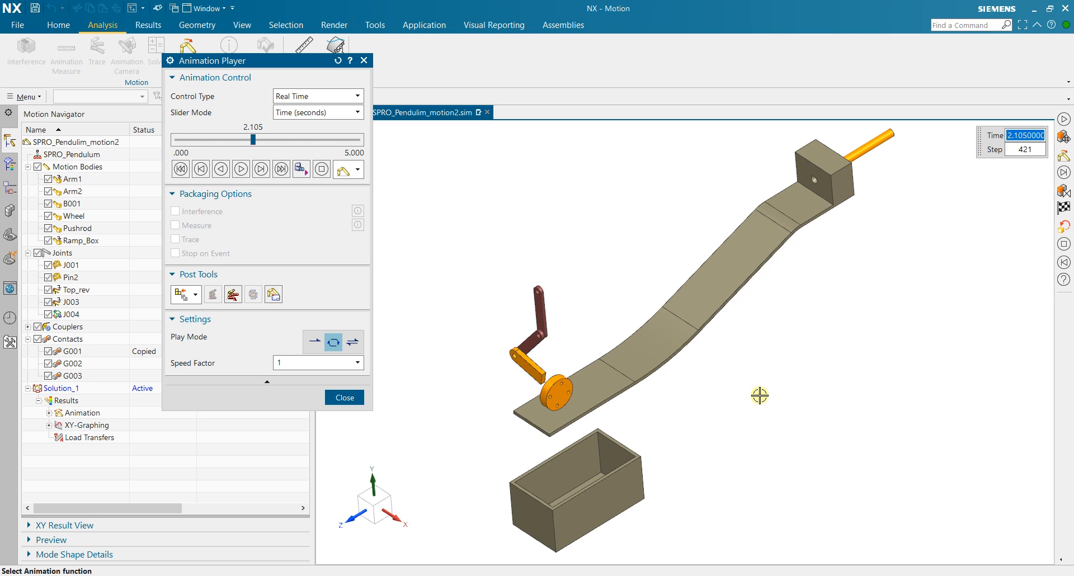
{"action": "left_click", "coordinate": [353, 398]}
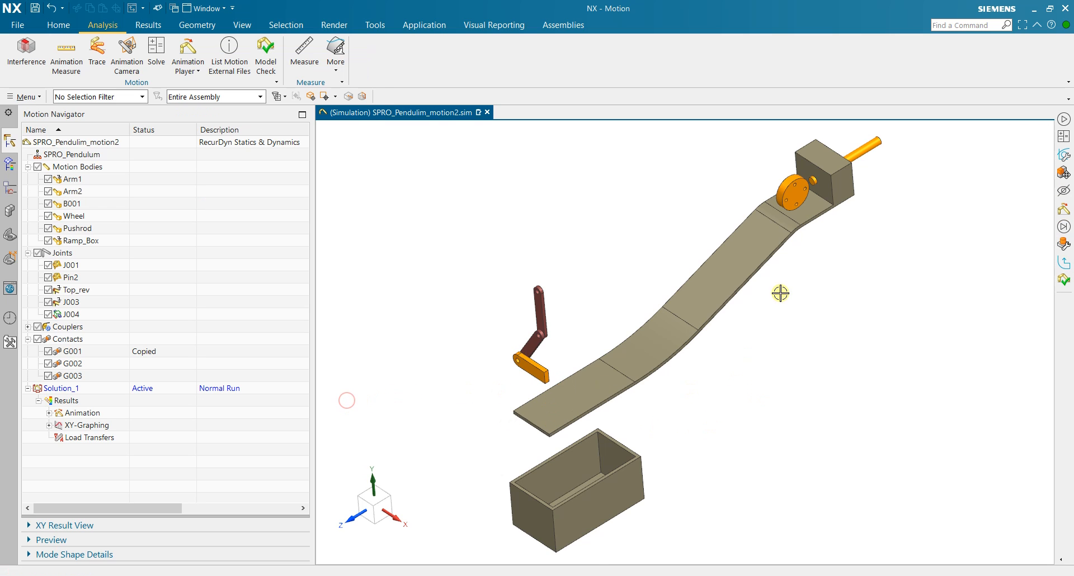
Review the harmonic translation driver settings stored in pushrod joint J004.
{"action": "left_click_drag", "start_coordinate": [780, 288], "coordinate": [812, 207]}
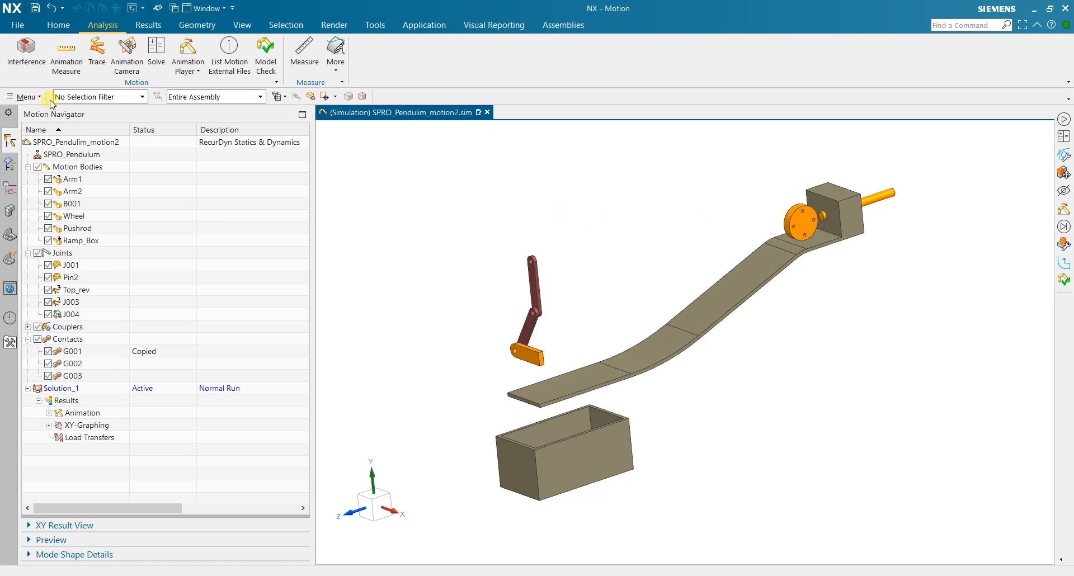
{"action": "left_click", "coordinate": [58, 24]}
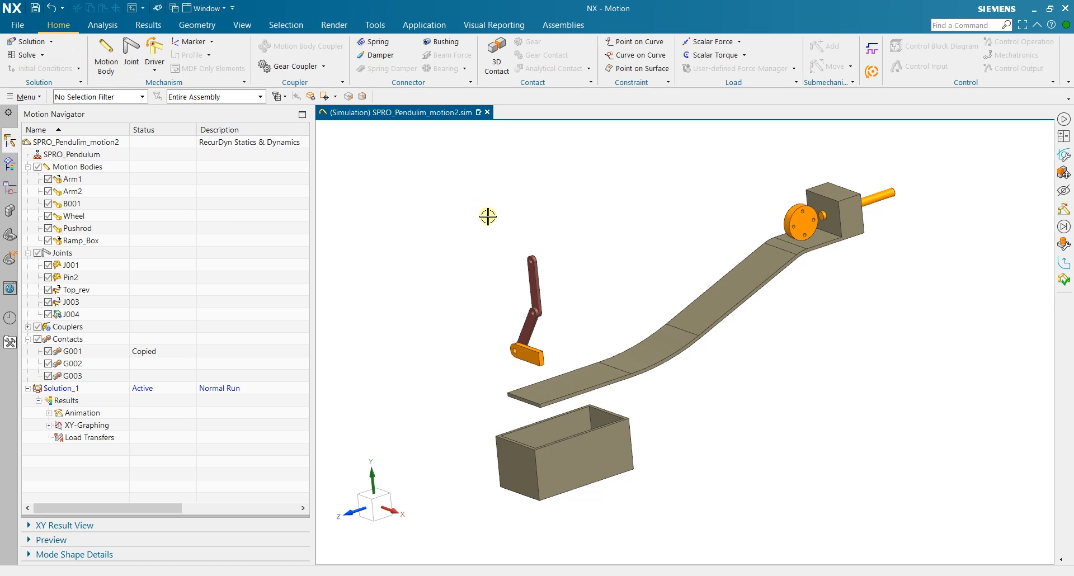
{"action": "left_click", "coordinate": [87, 314]}
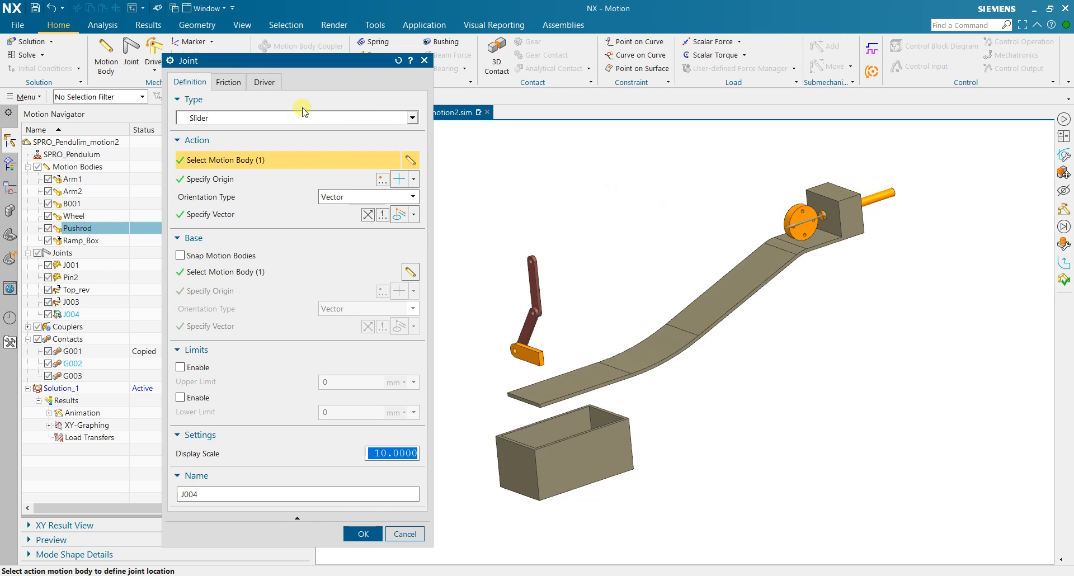
{"action": "left_click", "coordinate": [264, 82]}
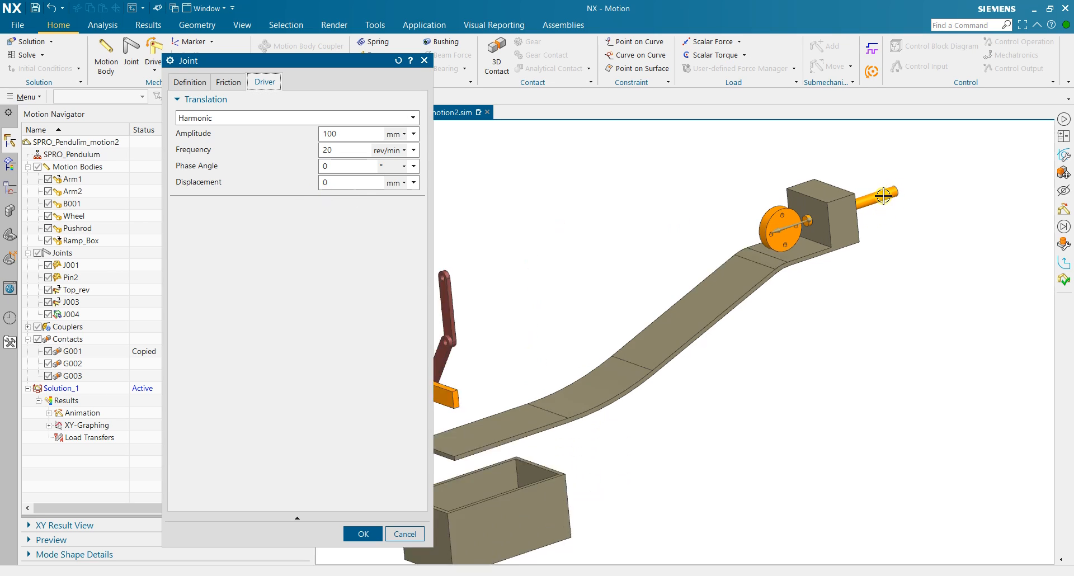
{"action": "scroll", "coordinate": [890, 199], "scroll_direction": "up", "scroll_amount": 4}
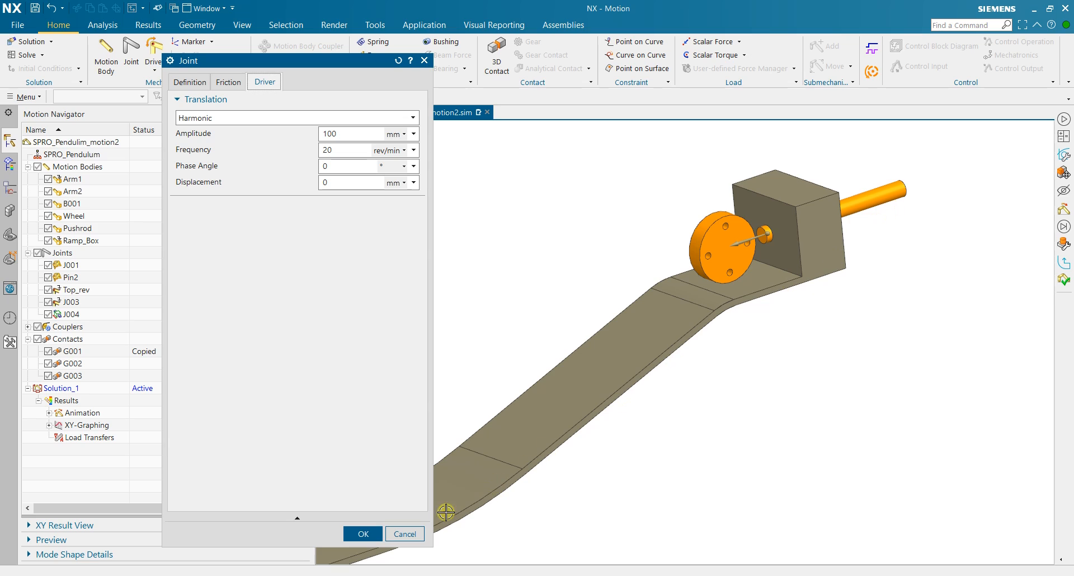
{"action": "left_click", "coordinate": [364, 536]}
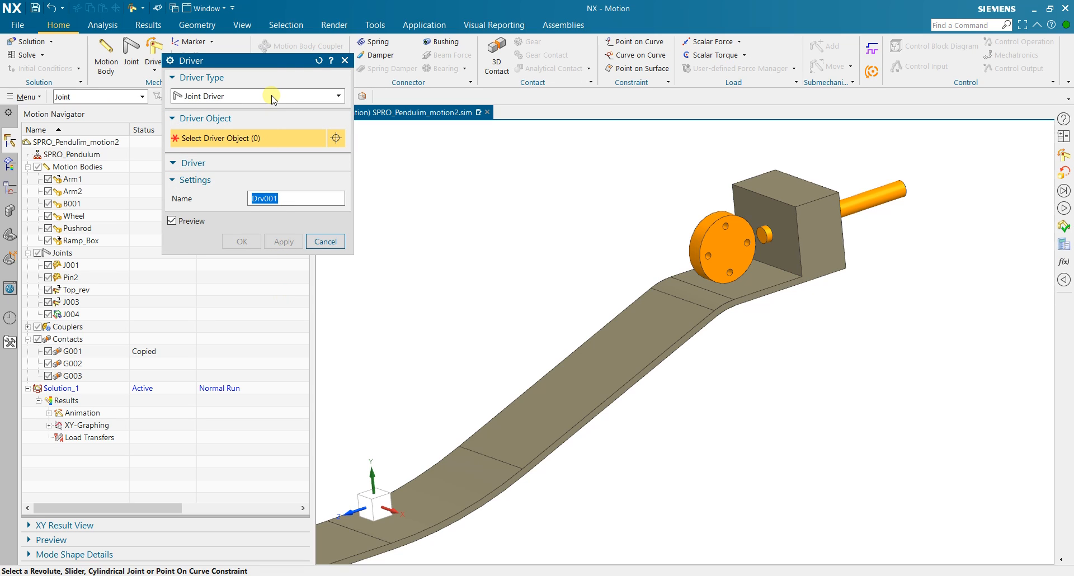
Define a separate joint driver on J004 with a Harmonic translation of 100 mm amplitude and 20 °/s frequency.
{"action": "left_click_drag", "start_coordinate": [242, 59], "coordinate": [290, 92]}
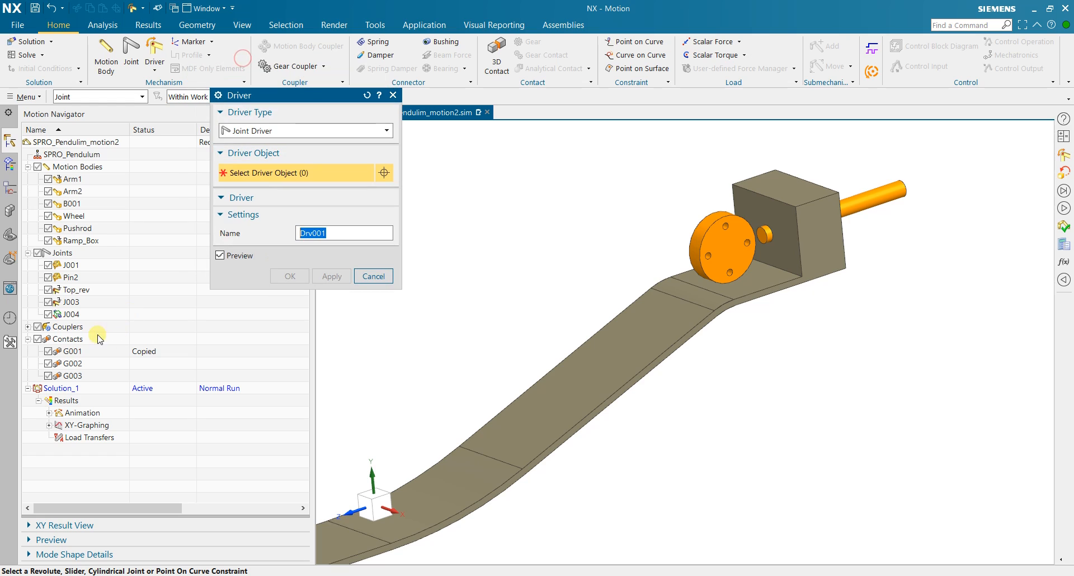
{"action": "left_click", "coordinate": [79, 314]}
{"action": "left_click", "coordinate": [271, 234]}
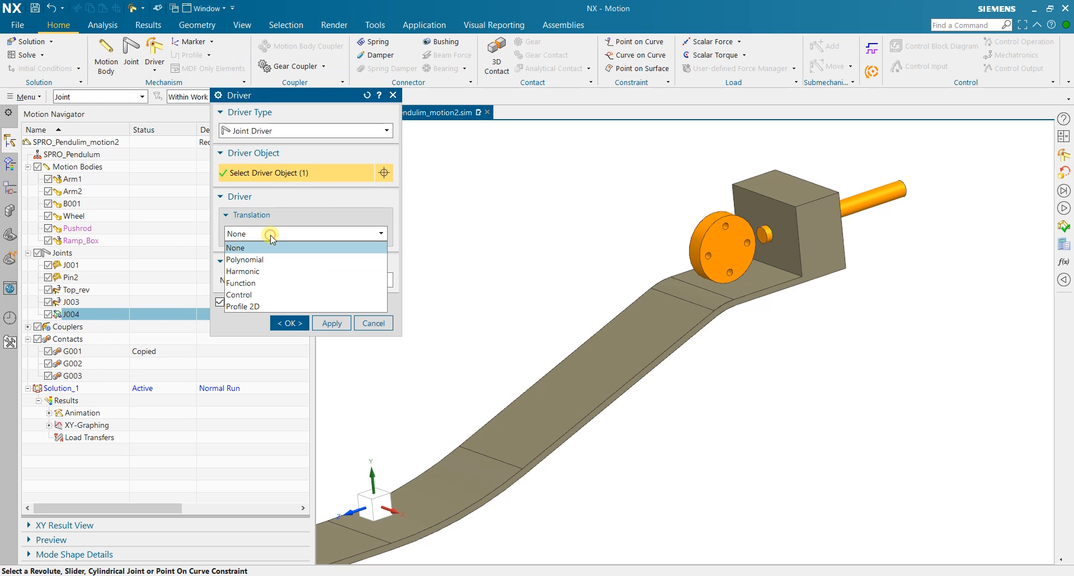
{"action": "left_click", "coordinate": [270, 271]}
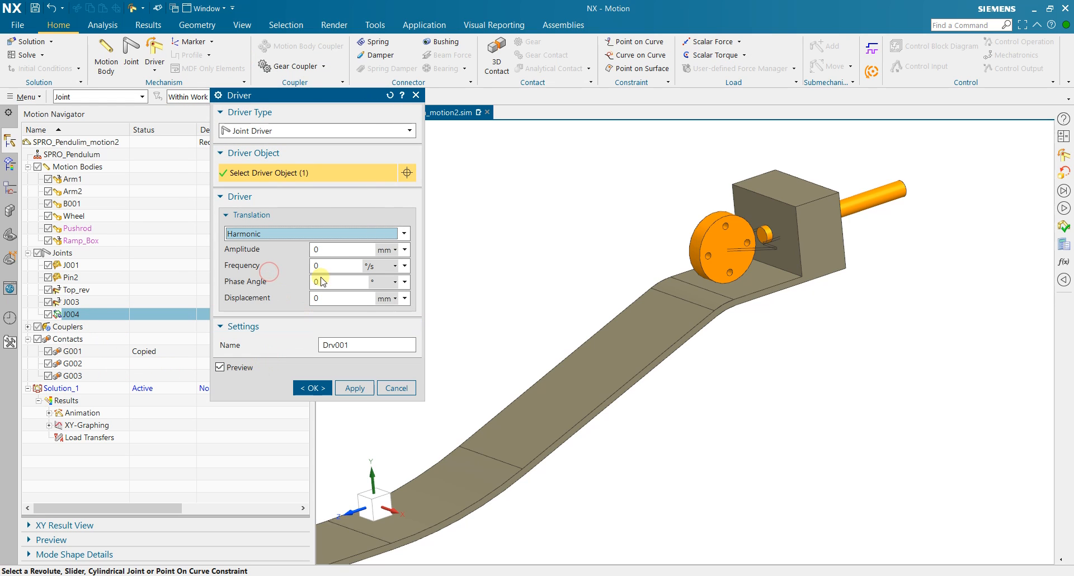
{"action": "left_click", "coordinate": [332, 249]}
{"action": "type", "text": "100"}
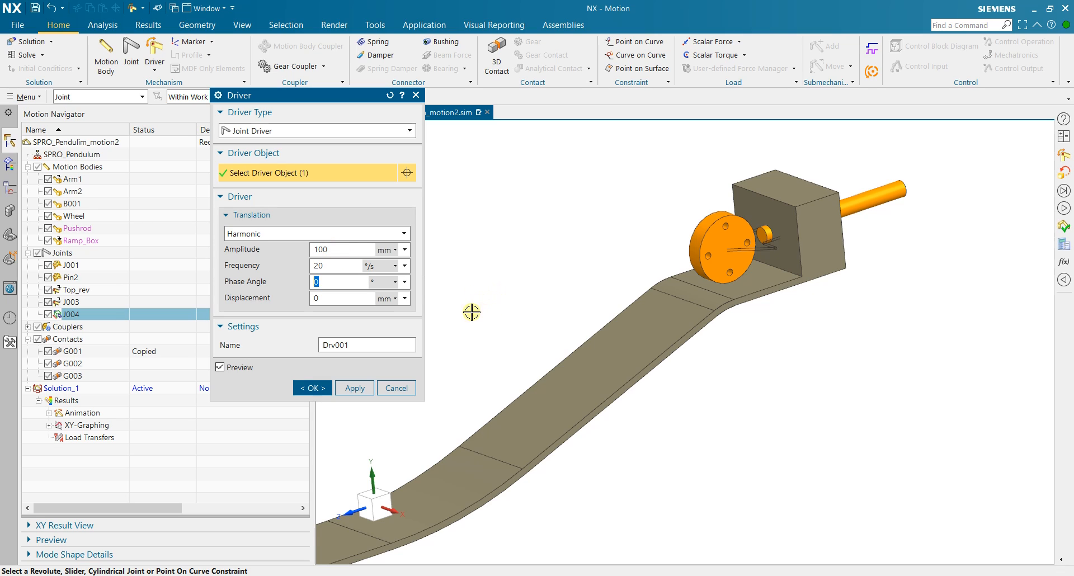
Name the new driver Push_rod, create it and expand the Drivers group.
{"action": "double_click", "coordinate": [356, 342]}
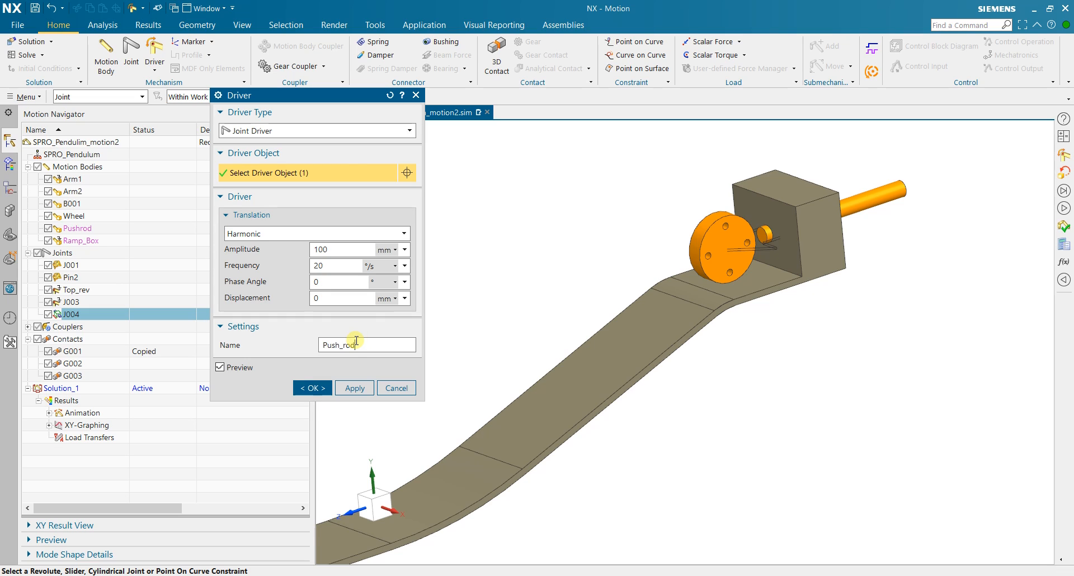
{"action": "left_click", "coordinate": [298, 388]}
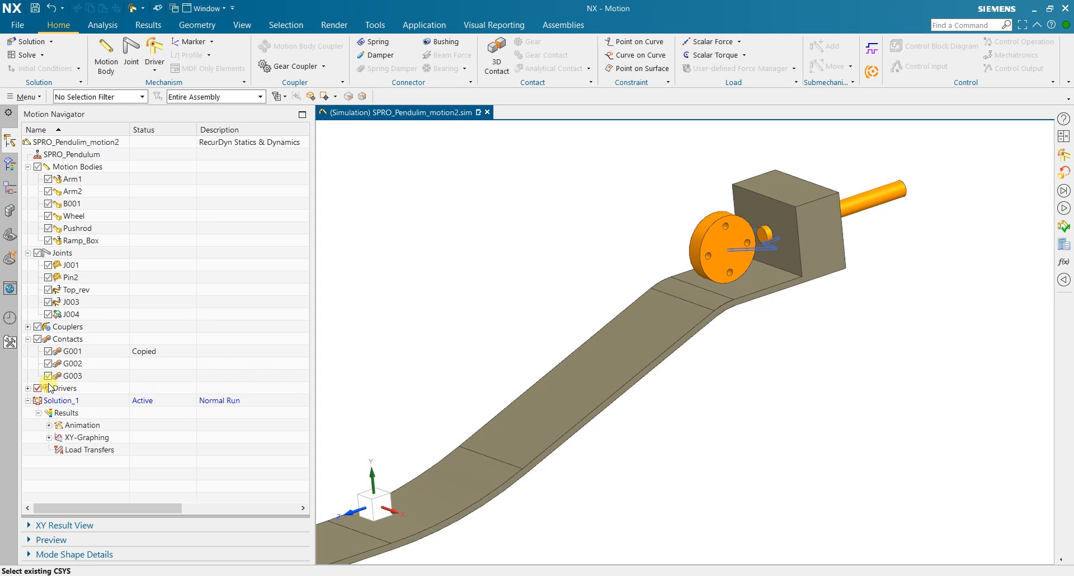
{"action": "left_click", "coordinate": [28, 388]}
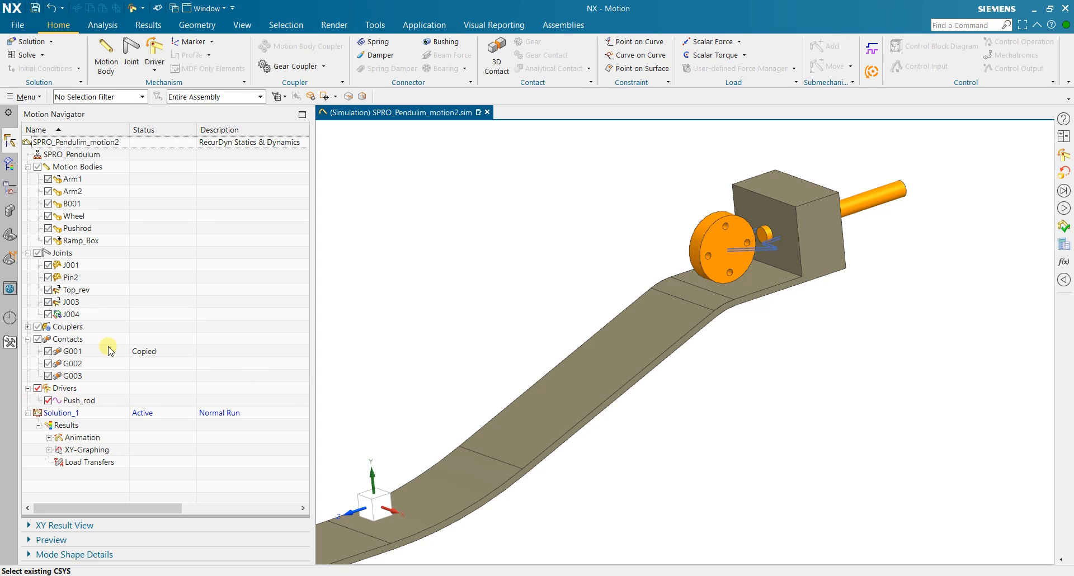
Remove the harmonic translation driver from pushrod joint J004 by setting its Translation to None.
{"action": "left_click", "coordinate": [92, 316]}
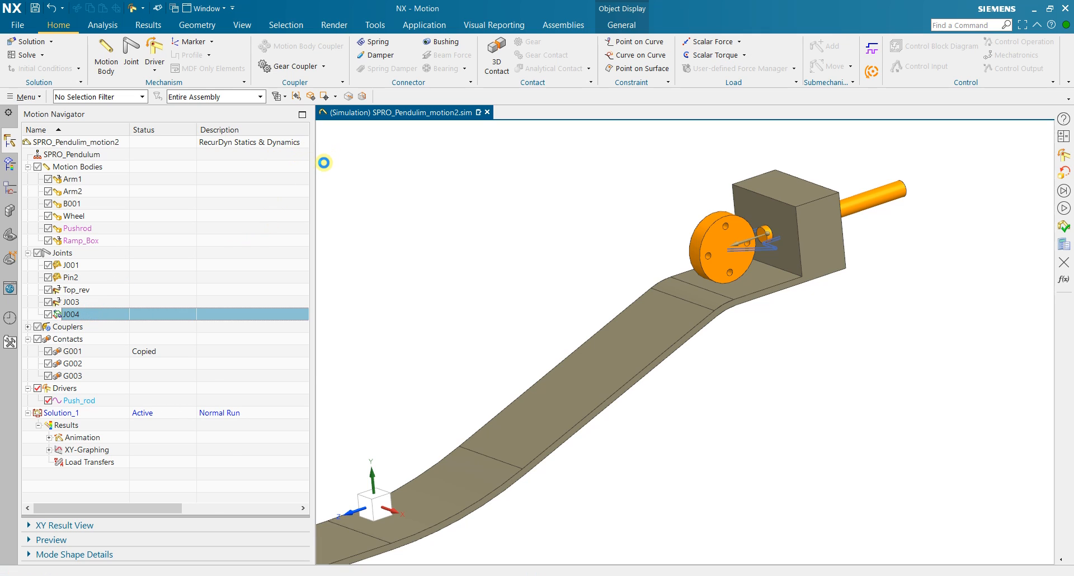
{"action": "left_click", "coordinate": [313, 112]}
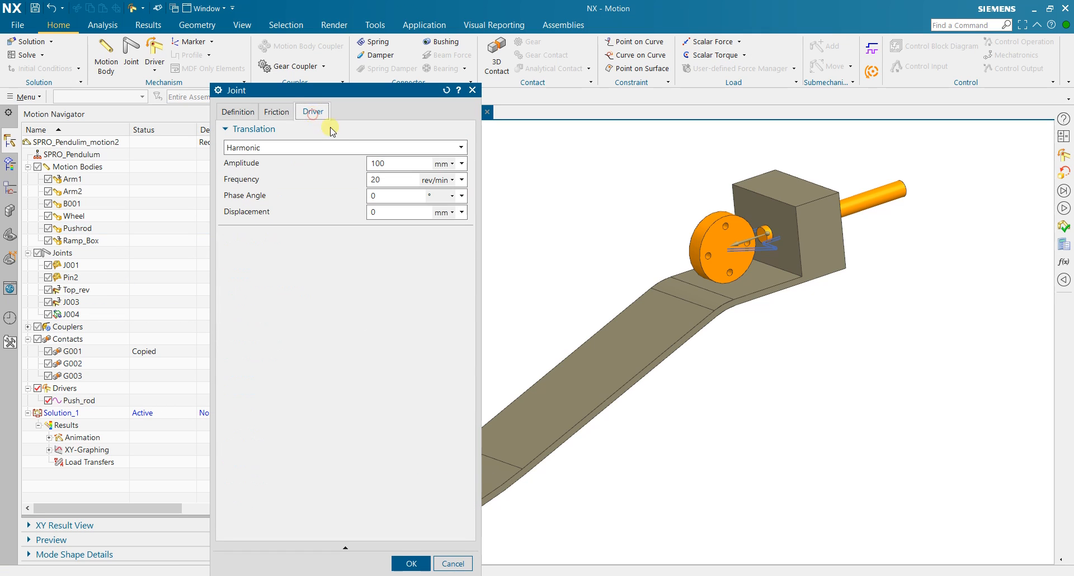
{"action": "left_click", "coordinate": [312, 149]}
{"action": "left_click", "coordinate": [286, 162]}
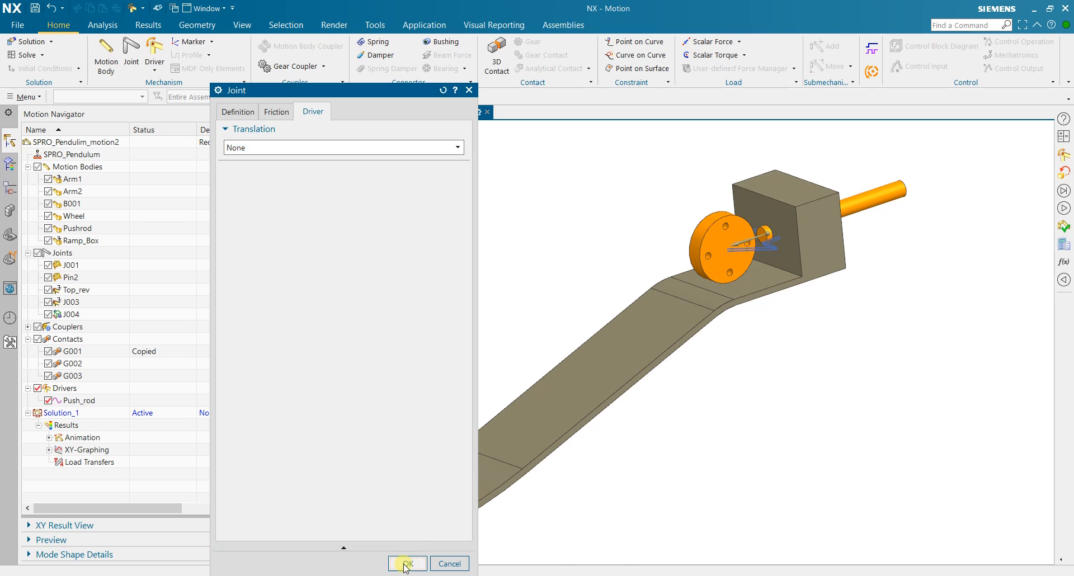
{"action": "left_click", "coordinate": [408, 564]}
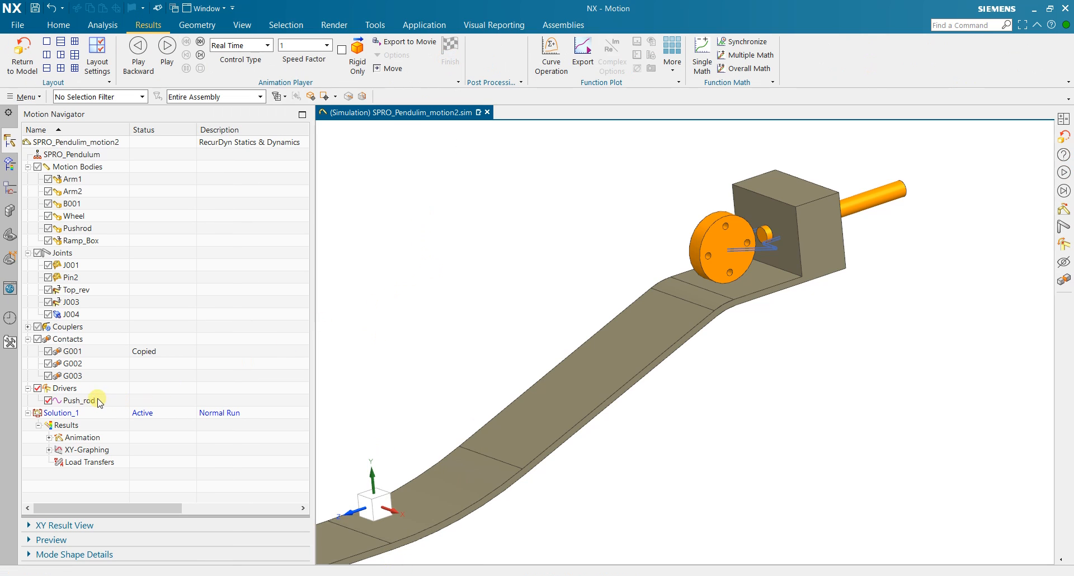
Change the frequency unit of the Push_rod driver to rev/min, keeping the value at 20.
{"action": "left_click", "coordinate": [79, 401]}
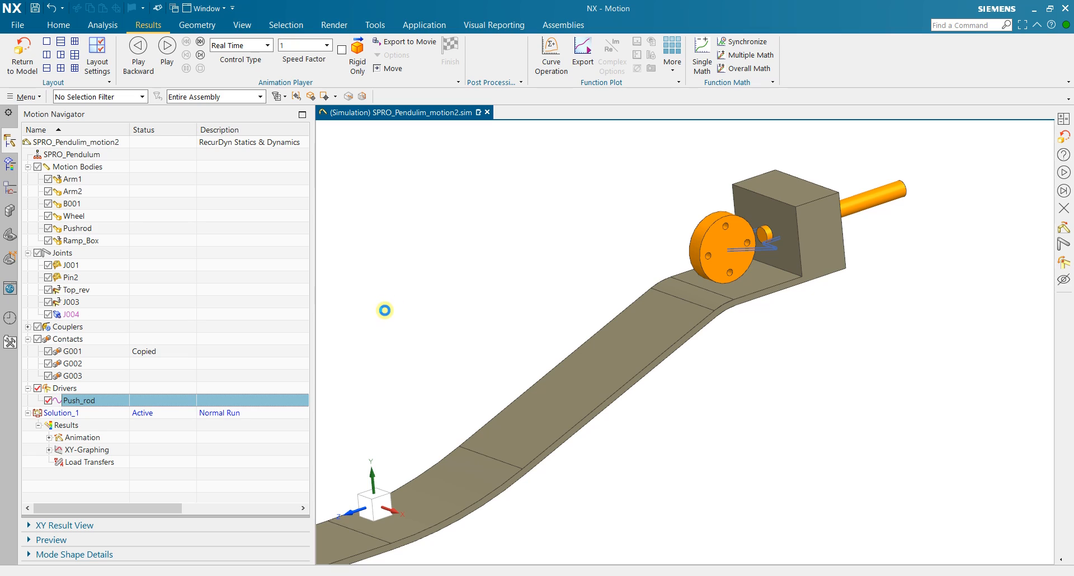
{"action": "left_click", "coordinate": [395, 262]}
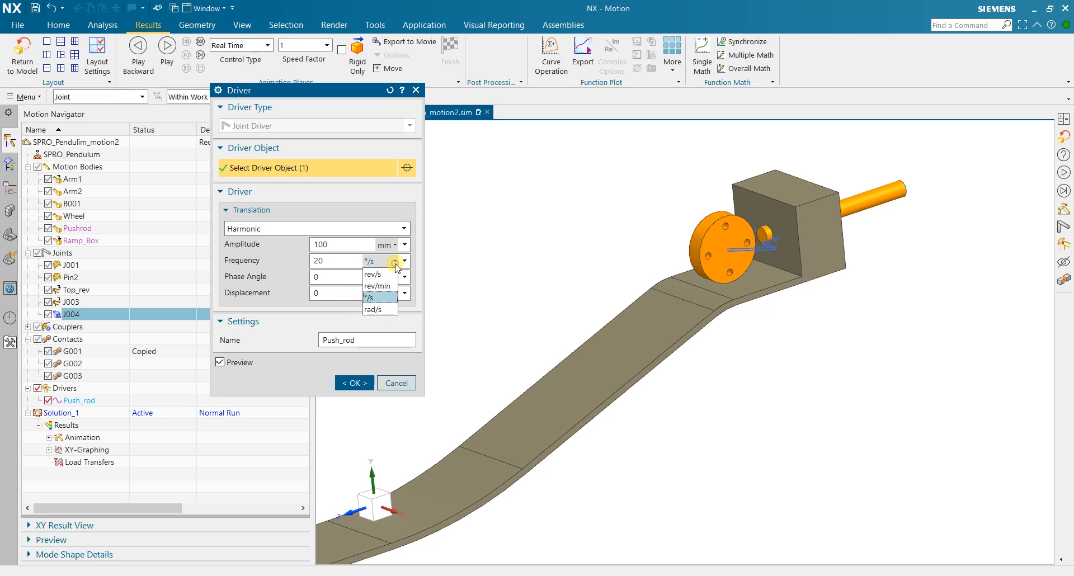
{"action": "left_click", "coordinate": [378, 286]}
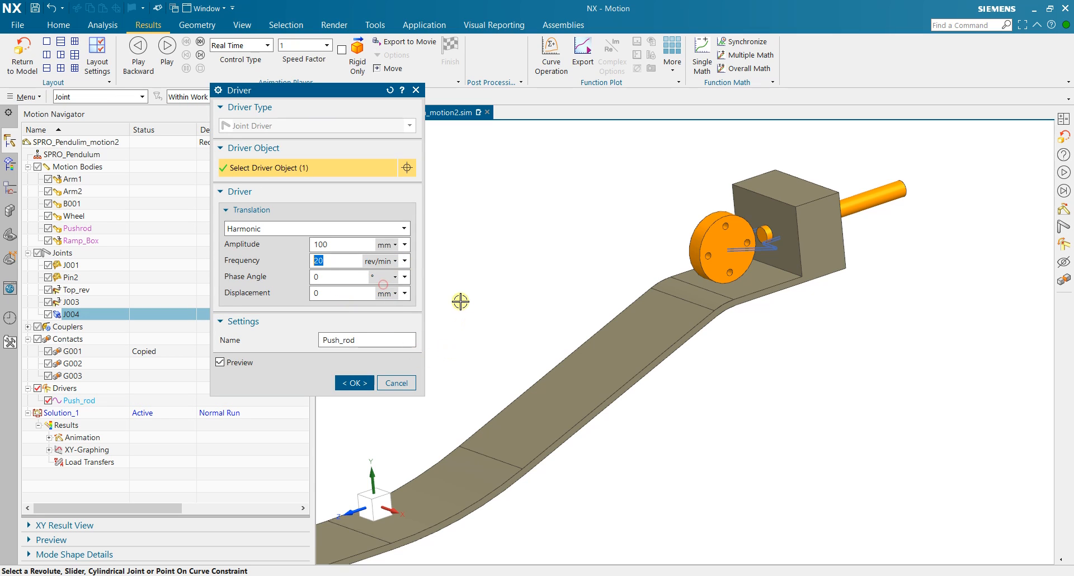
{"action": "left_click", "coordinate": [358, 383]}
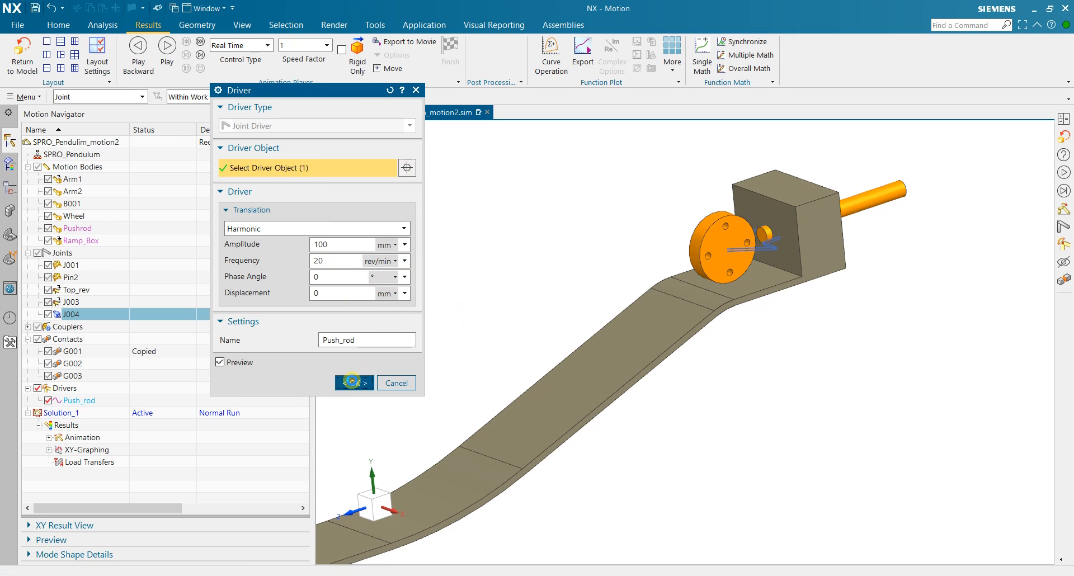
Solve the motion solution and play the animation, checking the mechanism at about 1.665 s and 0.265 s before closing the player.
{"action": "left_click", "coordinate": [58, 25]}
{"action": "left_click", "coordinate": [22, 55]}
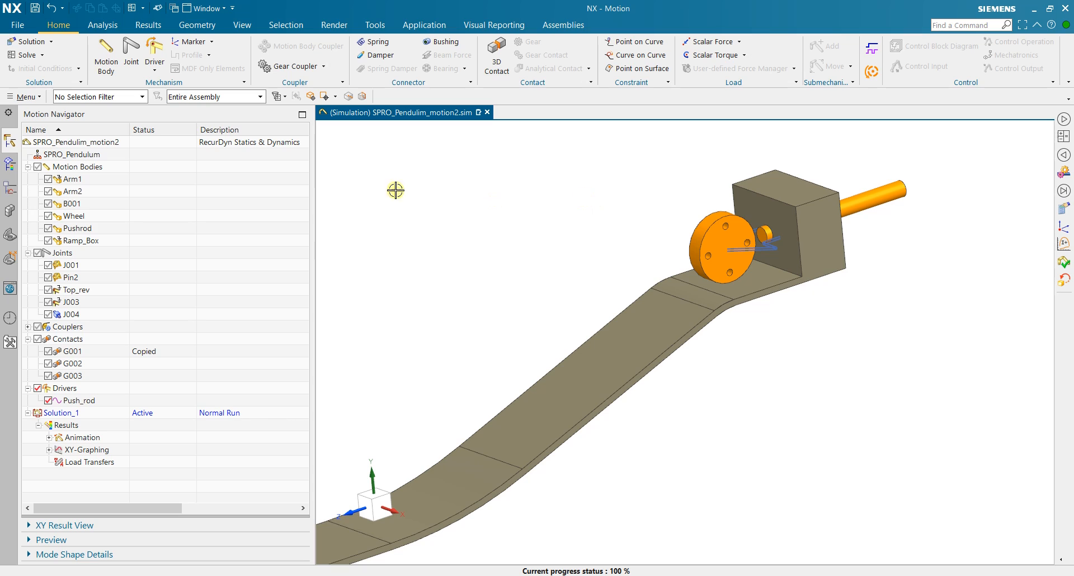
{"action": "left_click", "coordinate": [104, 26]}
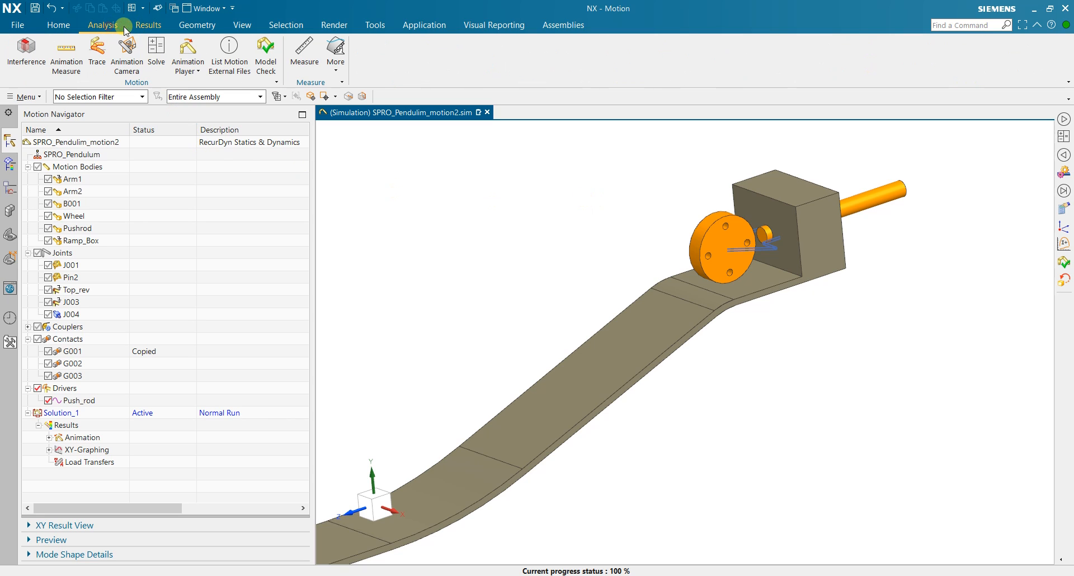
{"action": "left_click", "coordinate": [188, 50]}
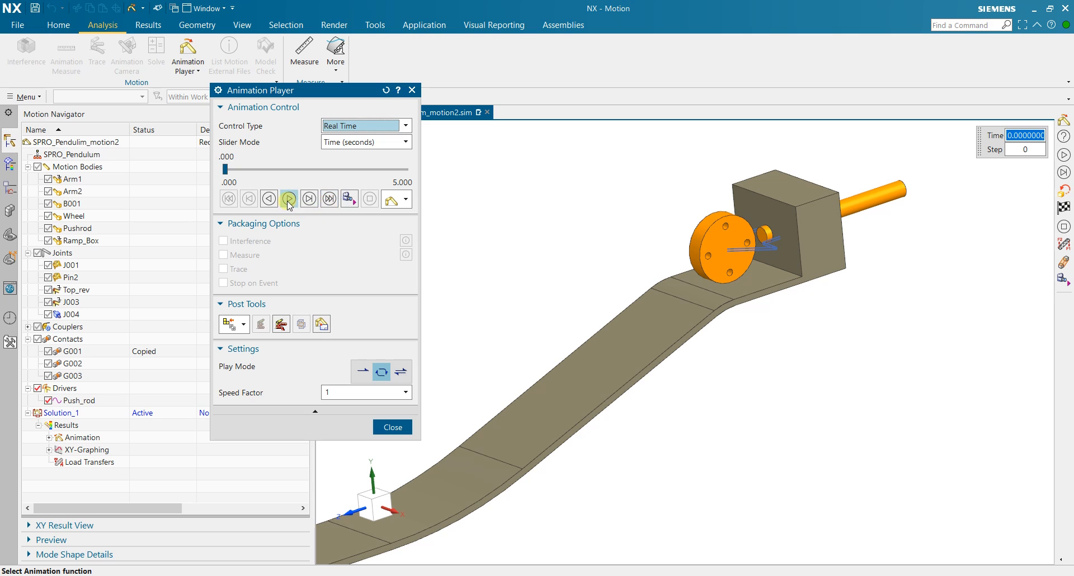
{"action": "left_click", "coordinate": [289, 200]}
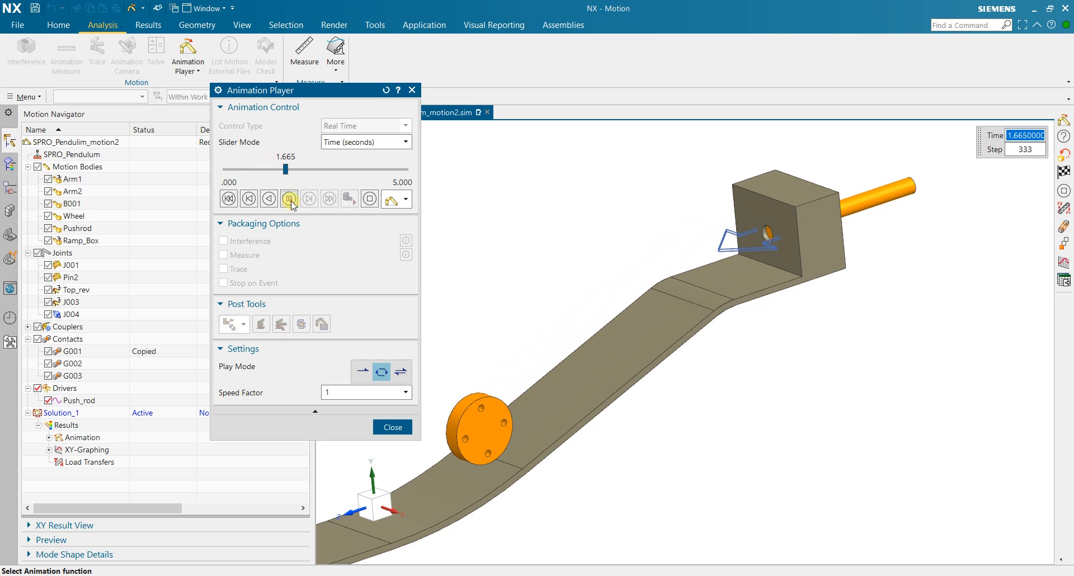
{"action": "left_click", "coordinate": [291, 201]}
{"action": "left_click_drag", "start_coordinate": [284, 170], "coordinate": [235, 190]}
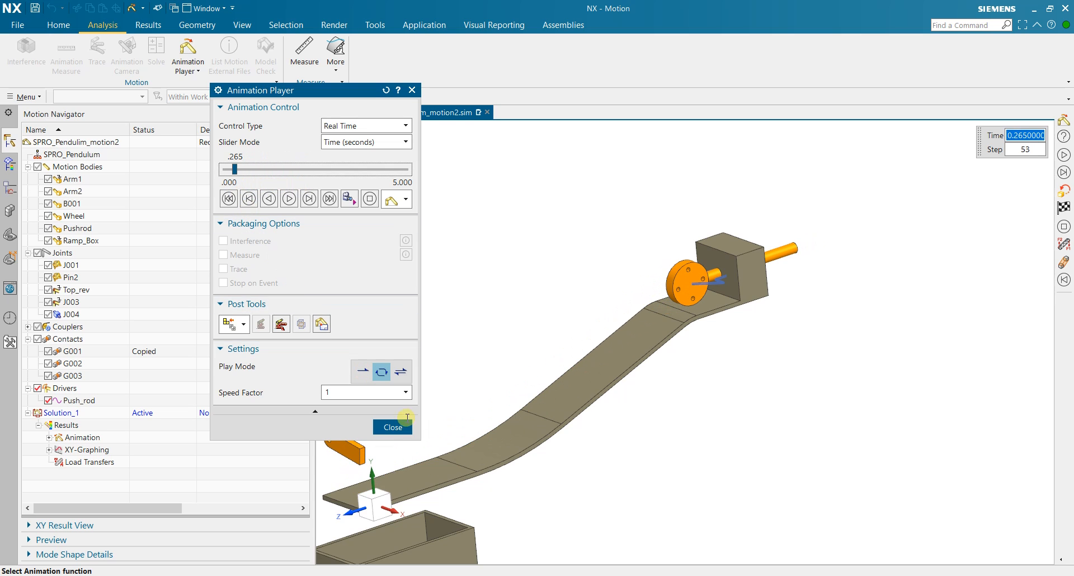
{"action": "left_click", "coordinate": [399, 427]}
Start a new marker with the wheel as its associated motion body.
{"action": "scroll", "coordinate": [445, 419], "scroll_direction": "down", "scroll_amount": 3}
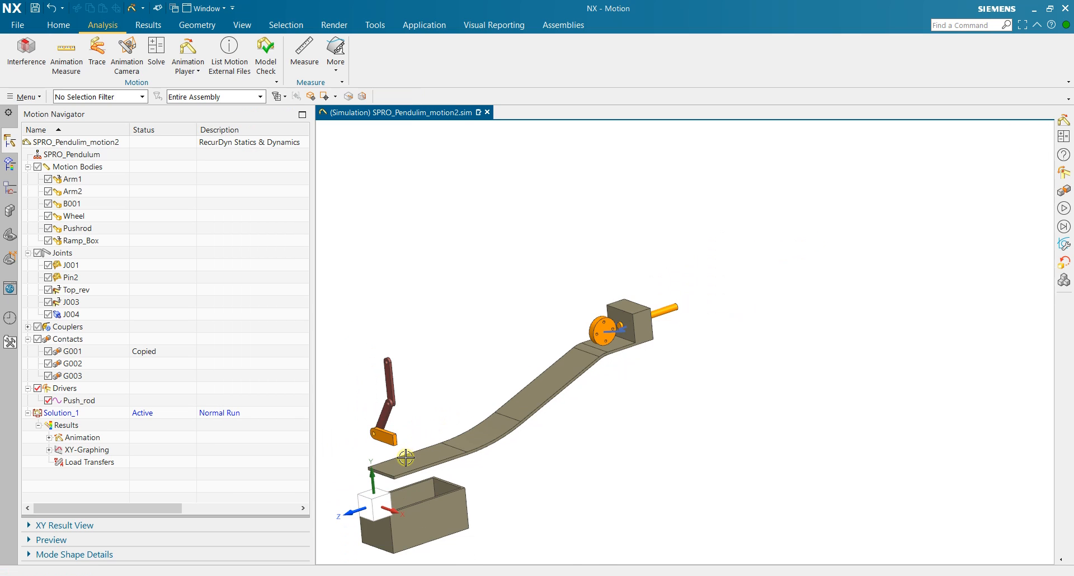
{"action": "key", "text": "ctrl+f"}
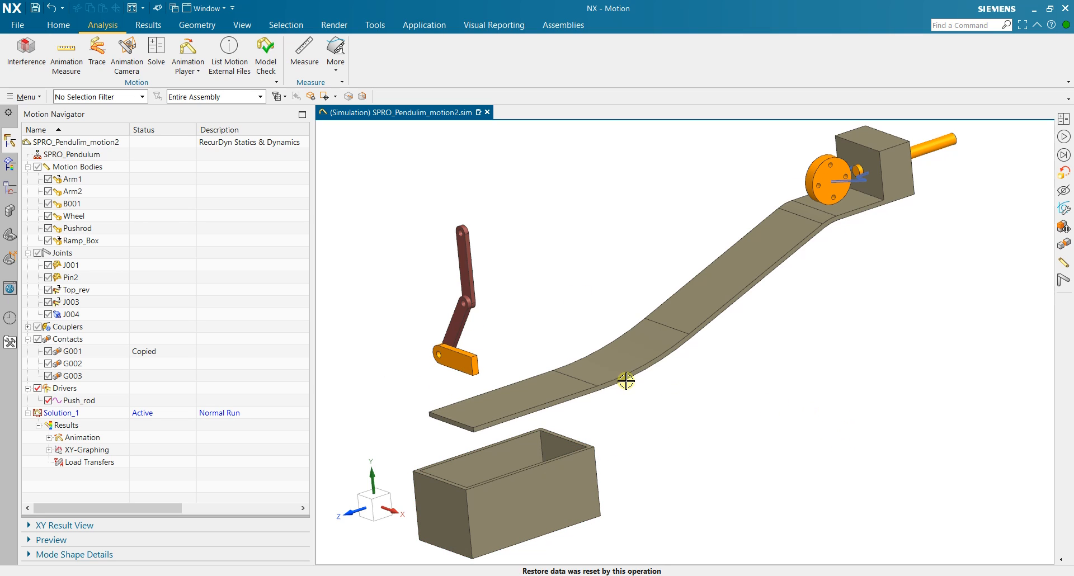
{"action": "left_click", "coordinate": [58, 25]}
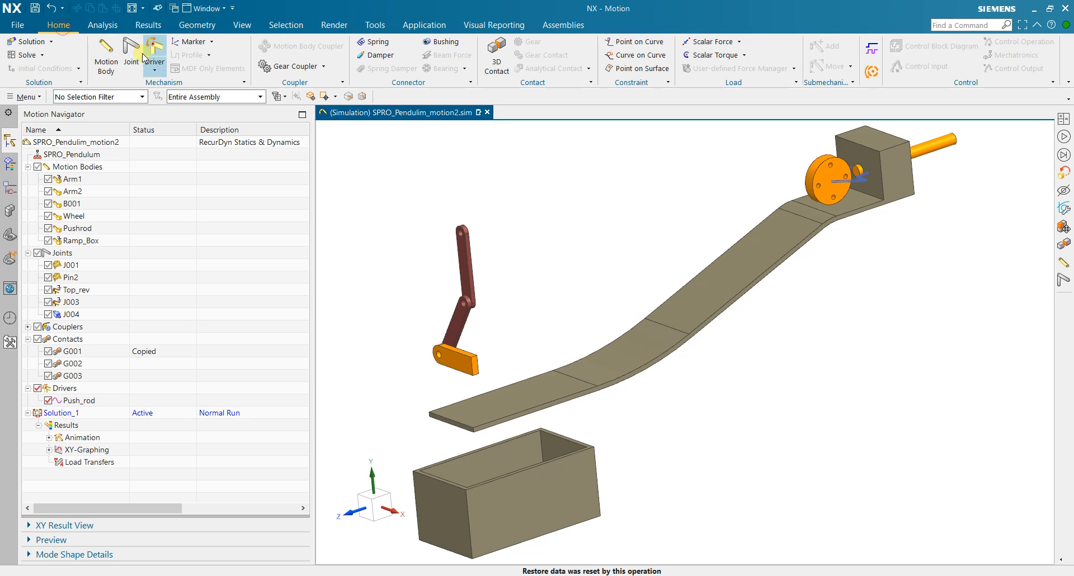
{"action": "left_click", "coordinate": [191, 41]}
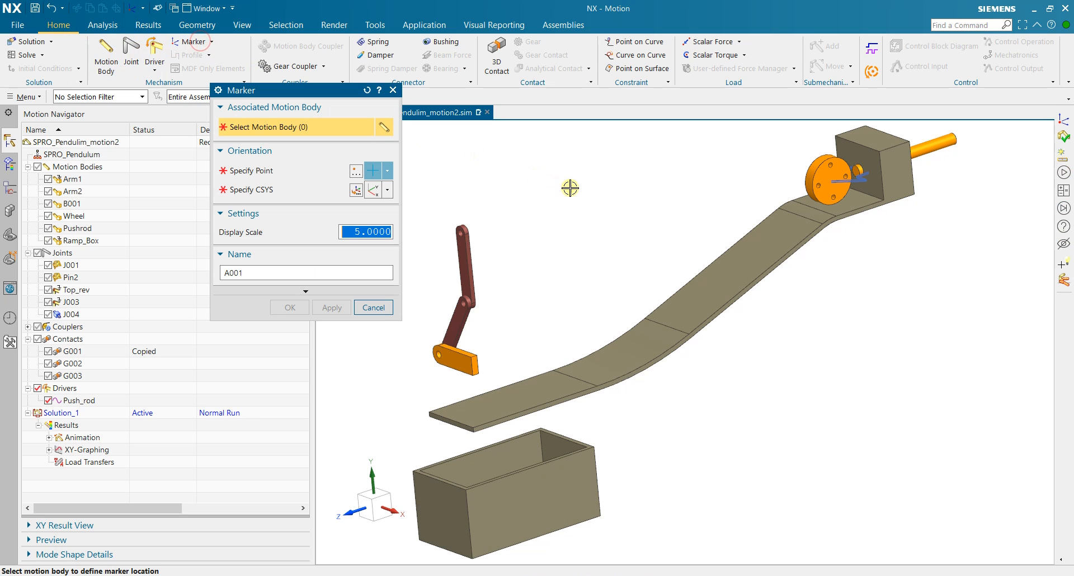
{"action": "scroll", "coordinate": [803, 163], "scroll_direction": "up", "scroll_amount": 3}
{"action": "scroll", "coordinate": [800, 162], "scroll_direction": "down", "scroll_amount": 1}
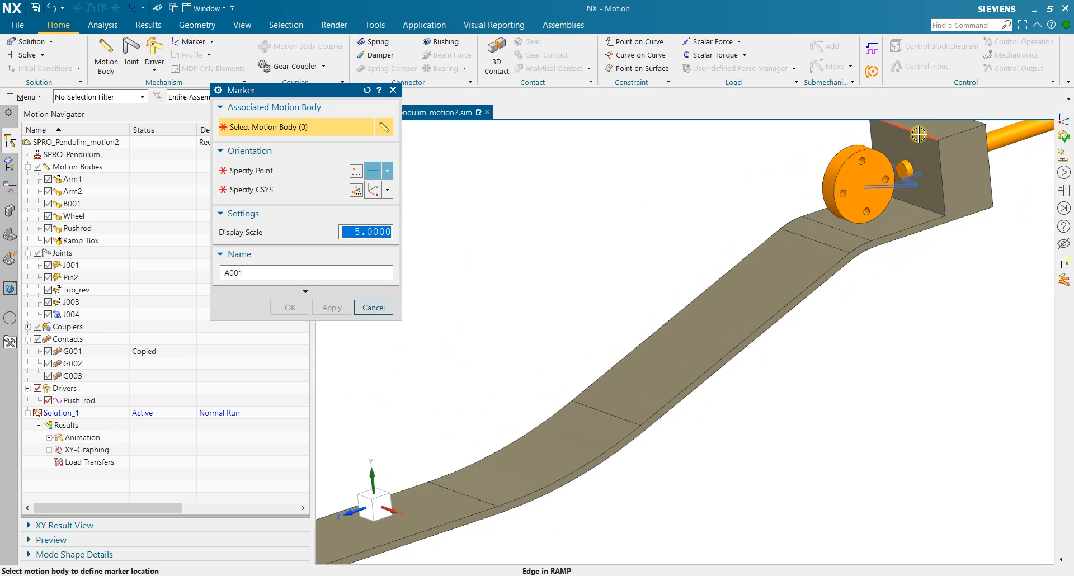
{"action": "scroll", "coordinate": [847, 166], "scroll_direction": "up", "scroll_amount": 3}
{"action": "scroll", "coordinate": [729, 166], "scroll_direction": "up", "scroll_amount": 1}
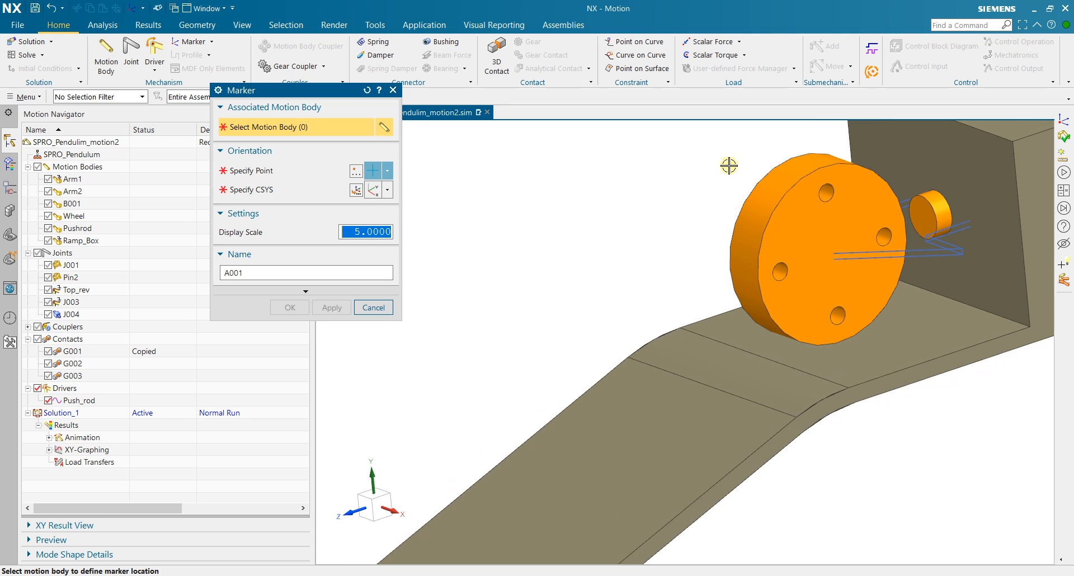
{"action": "left_click_drag", "start_coordinate": [687, 160], "coordinate": [756, 187]}
{"action": "left_click", "coordinate": [500, 166]}
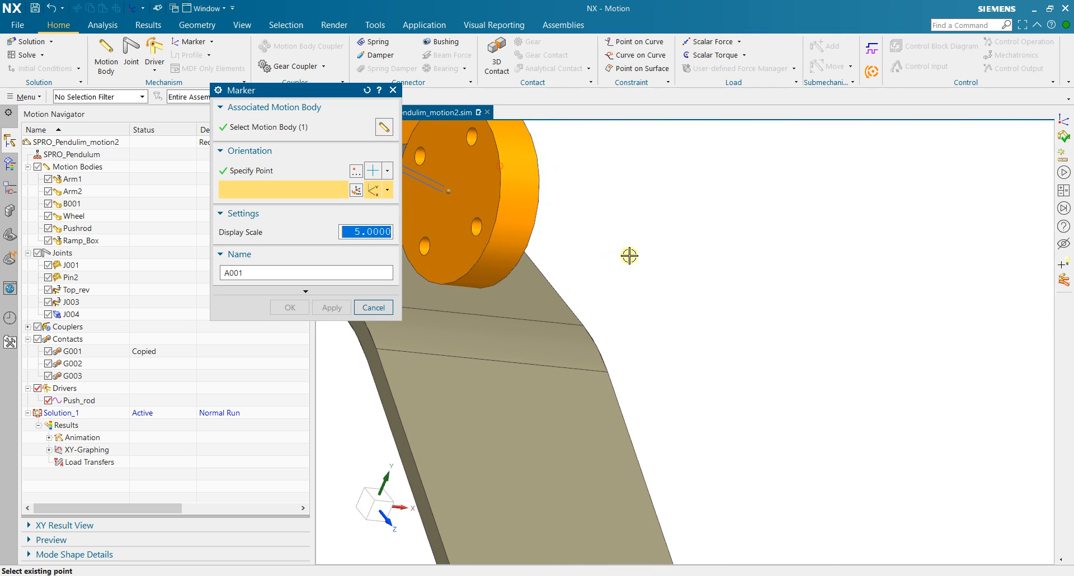
Place the marker's point at the arc center of the wheel's circular face edge.
{"action": "scroll", "coordinate": [640, 259], "scroll_direction": "down", "scroll_amount": 1}
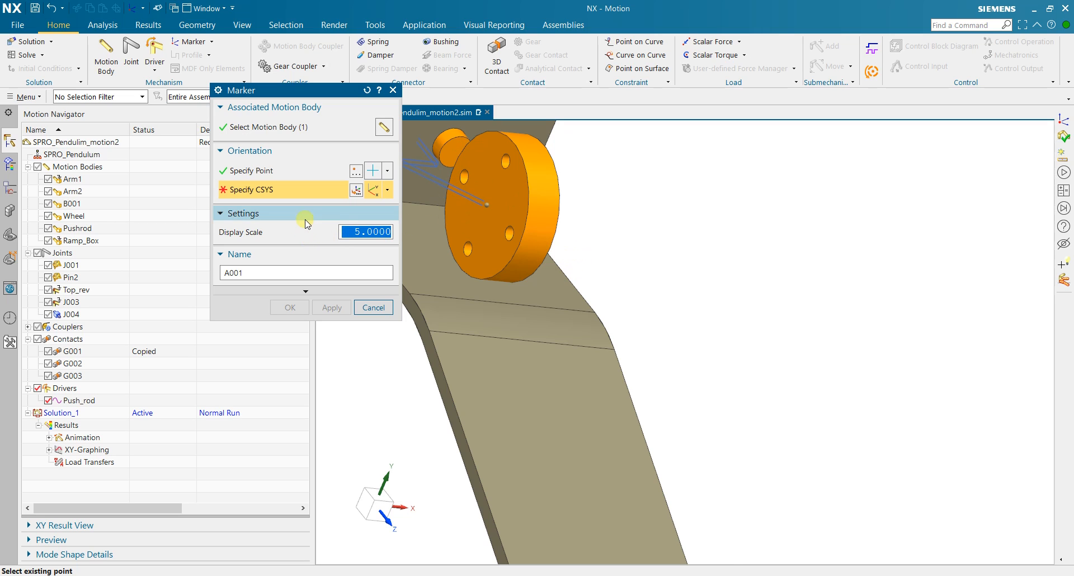
{"action": "scroll", "coordinate": [527, 180], "scroll_direction": "up", "scroll_amount": 1}
{"action": "left_click", "coordinate": [387, 170]}
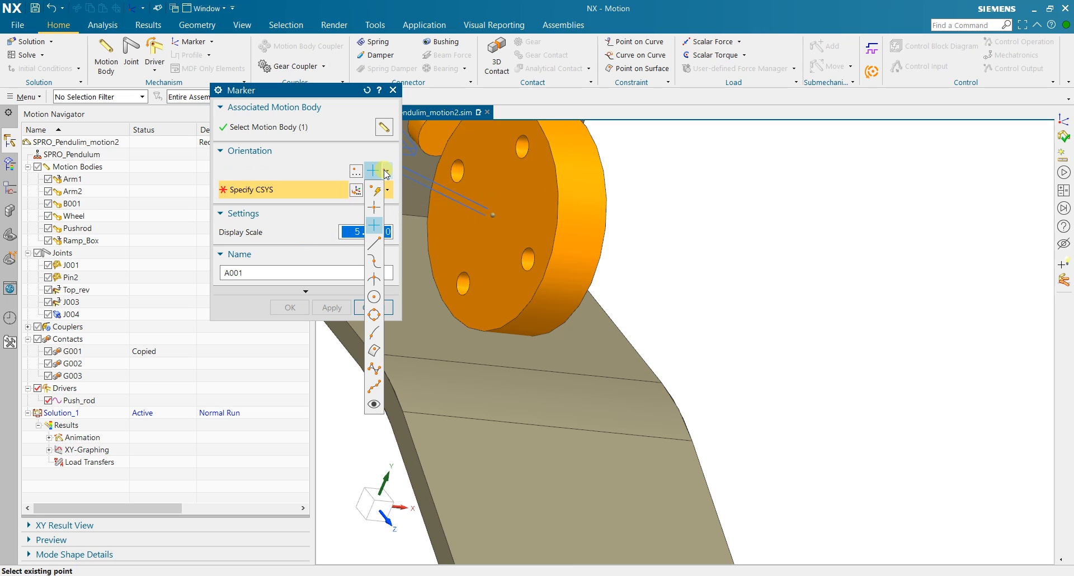
{"action": "left_click", "coordinate": [375, 295]}
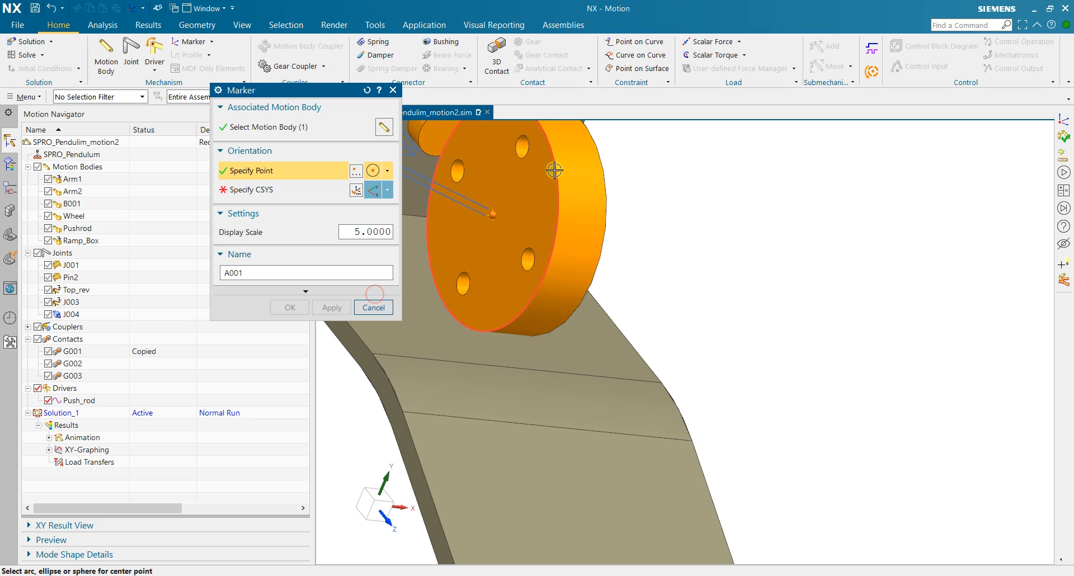
{"action": "left_click", "coordinate": [554, 170]}
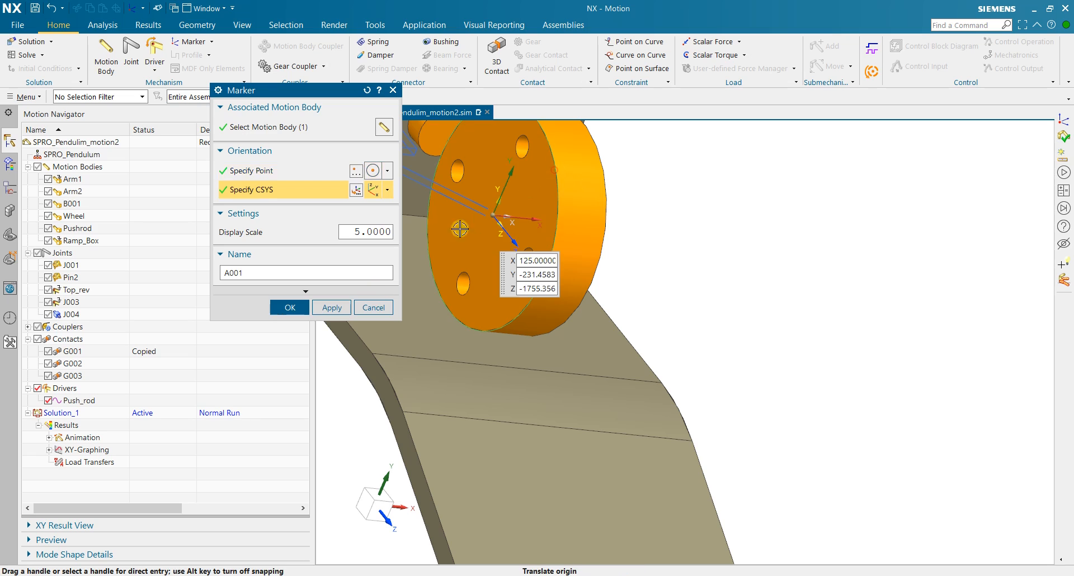
Orient the marker's coordinate system to the wheel's flat face and create the marker.
{"action": "left_click", "coordinate": [389, 190]}
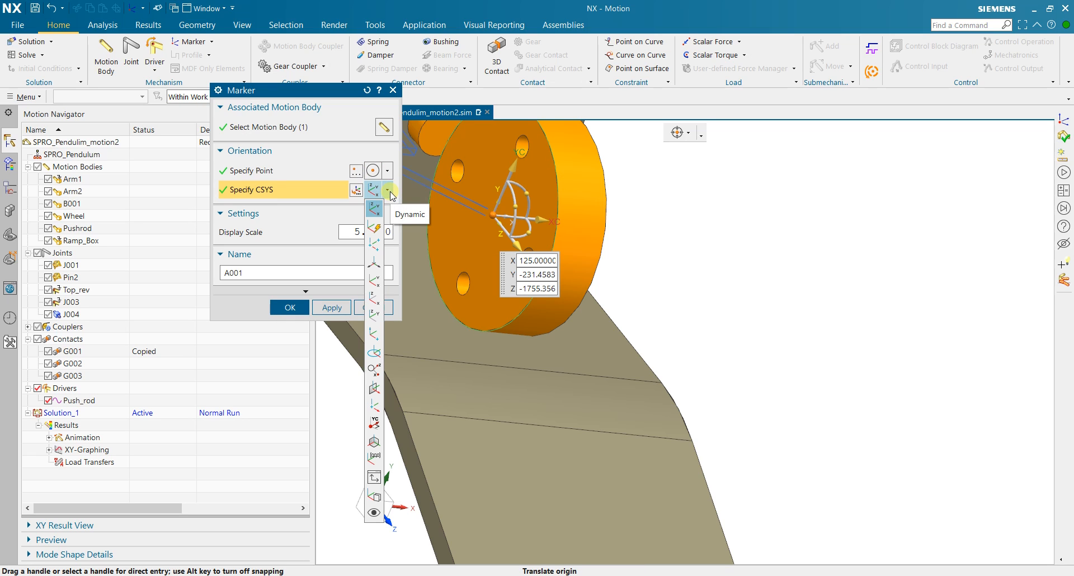
{"action": "left_click", "coordinate": [389, 192]}
{"action": "left_click", "coordinate": [389, 191]}
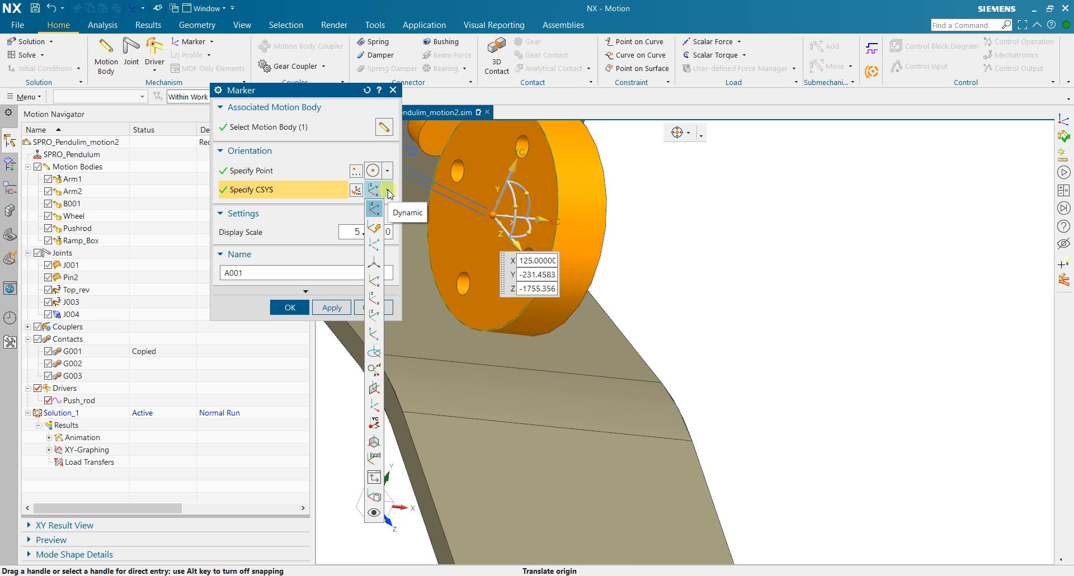
{"action": "left_click", "coordinate": [374, 352]}
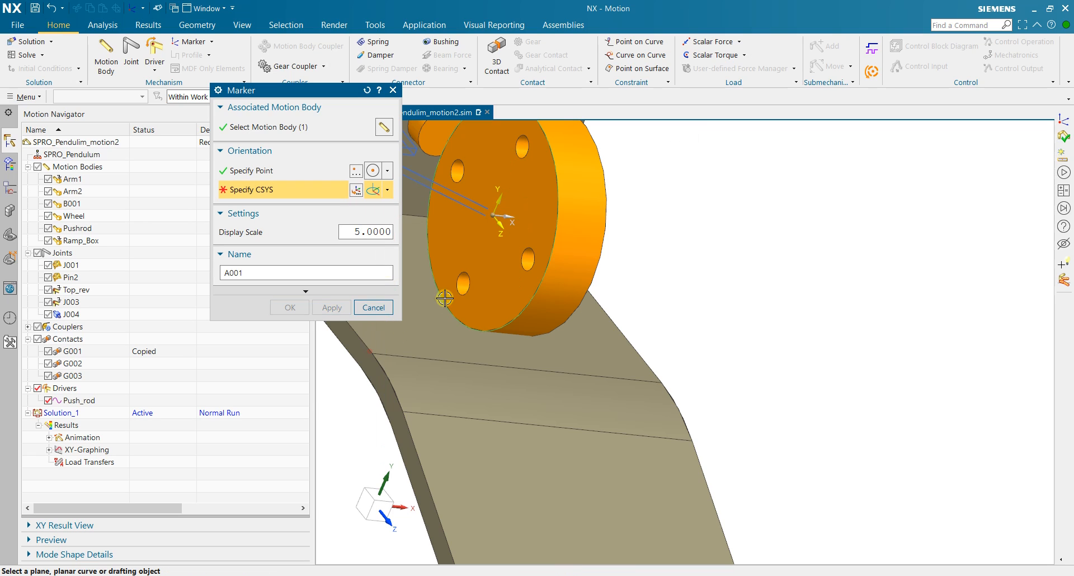
{"action": "left_click", "coordinate": [565, 166]}
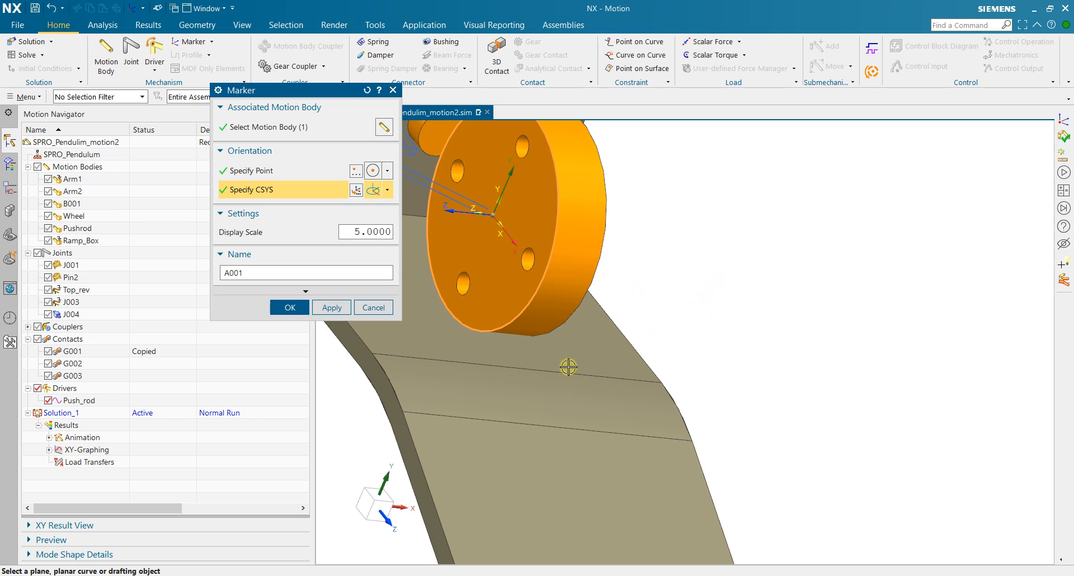
{"action": "left_click", "coordinate": [288, 307]}
Set the display scale of wheel marker A001 to 20.
{"action": "scroll", "coordinate": [764, 365], "scroll_direction": "down", "scroll_amount": 4}
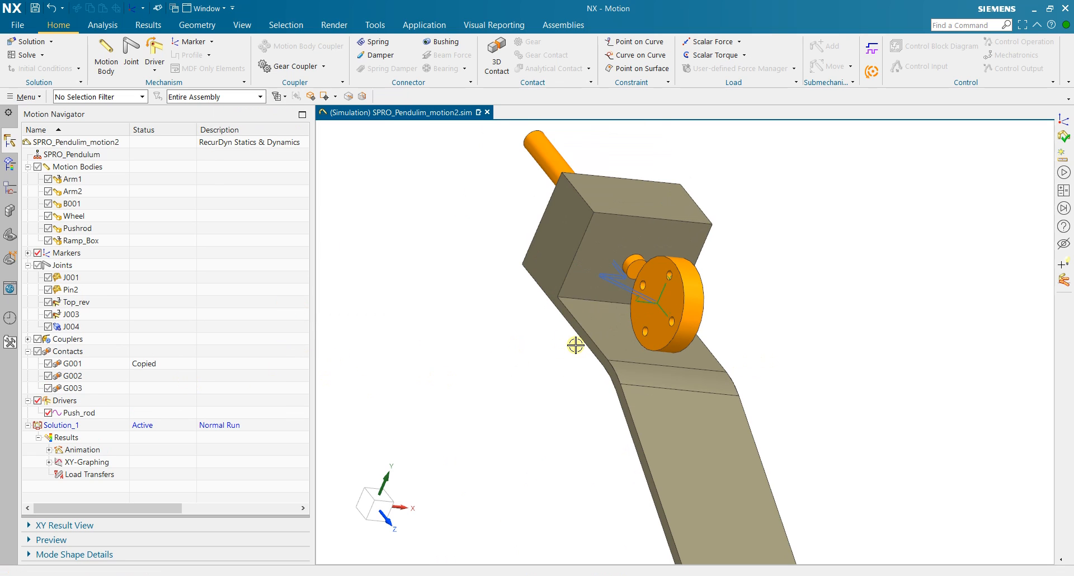
{"action": "scroll", "coordinate": [575, 345], "scroll_direction": "down", "scroll_amount": 2}
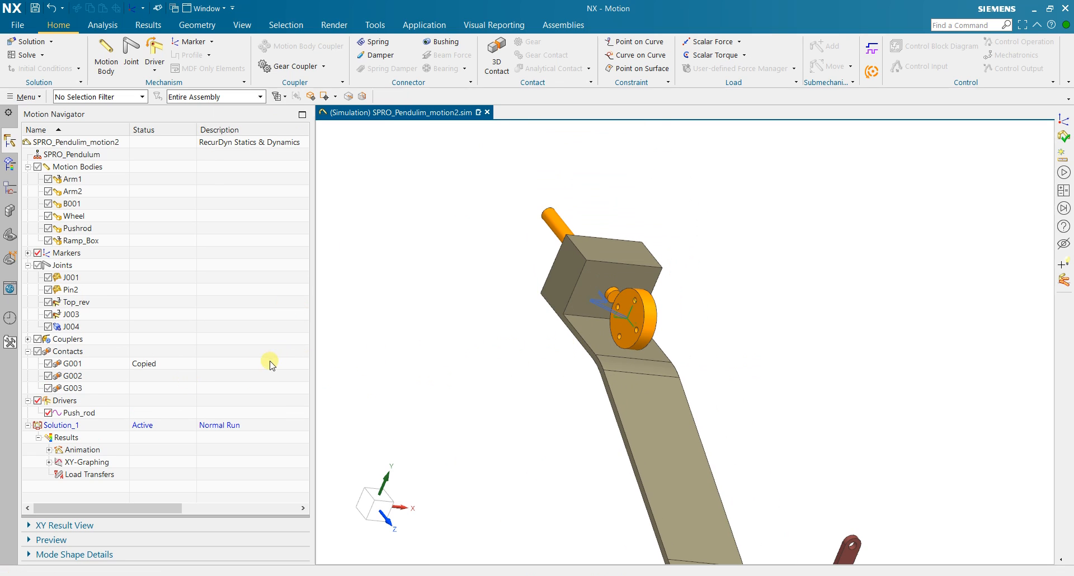
{"action": "left_click", "coordinate": [27, 253]}
{"action": "double_click", "coordinate": [72, 265]}
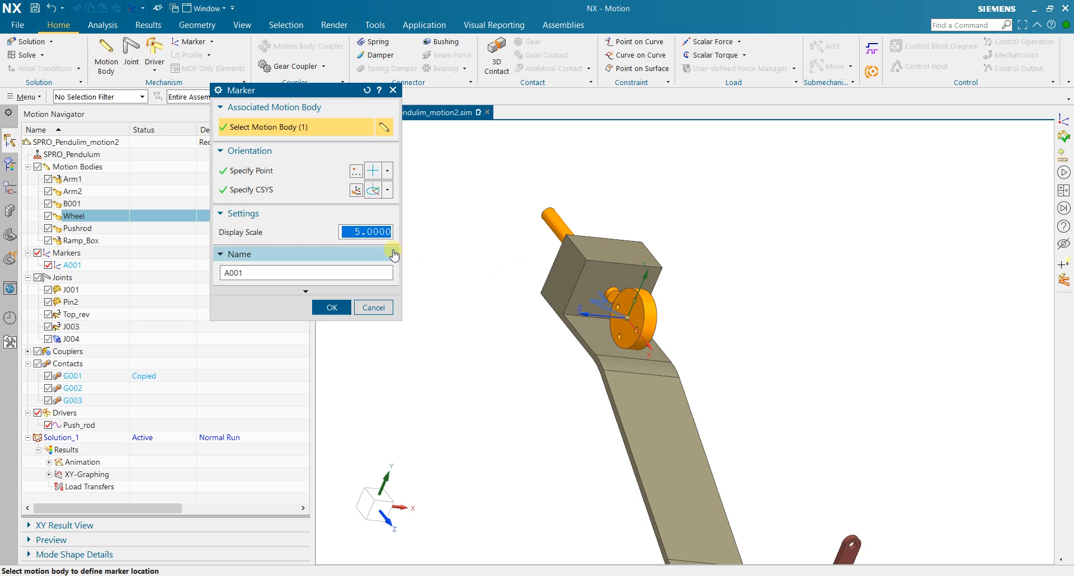
{"action": "type", "text": "20"}
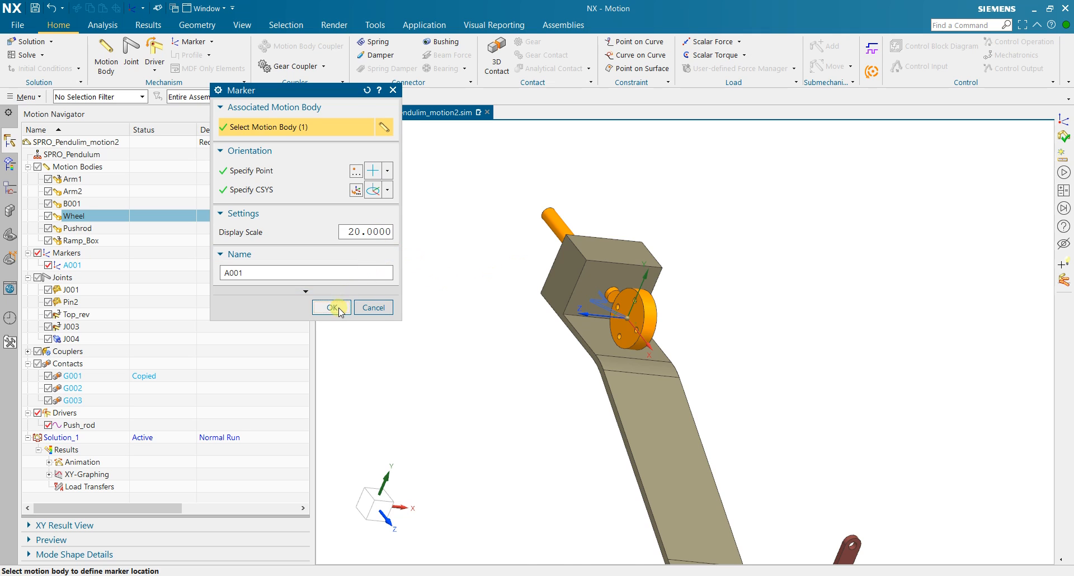
{"action": "left_click", "coordinate": [331, 307]}
Start a second marker with the orange hand as its associated motion body.
{"action": "mouse_move", "coordinate": [724, 354]}
{"action": "left_mouse_down"}
{"action": "mouse_move", "coordinate": [722, 301]}
{"action": "mouse_move", "coordinate": [734, 312]}
{"action": "left_mouse_up"}
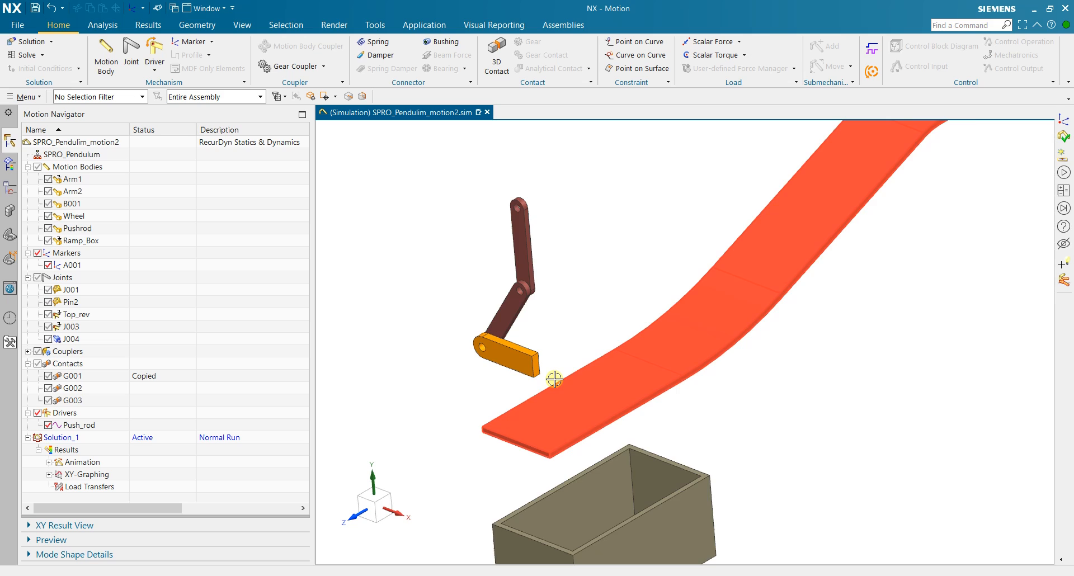
{"action": "scroll", "coordinate": [554, 379], "scroll_direction": "down", "scroll_amount": 5}
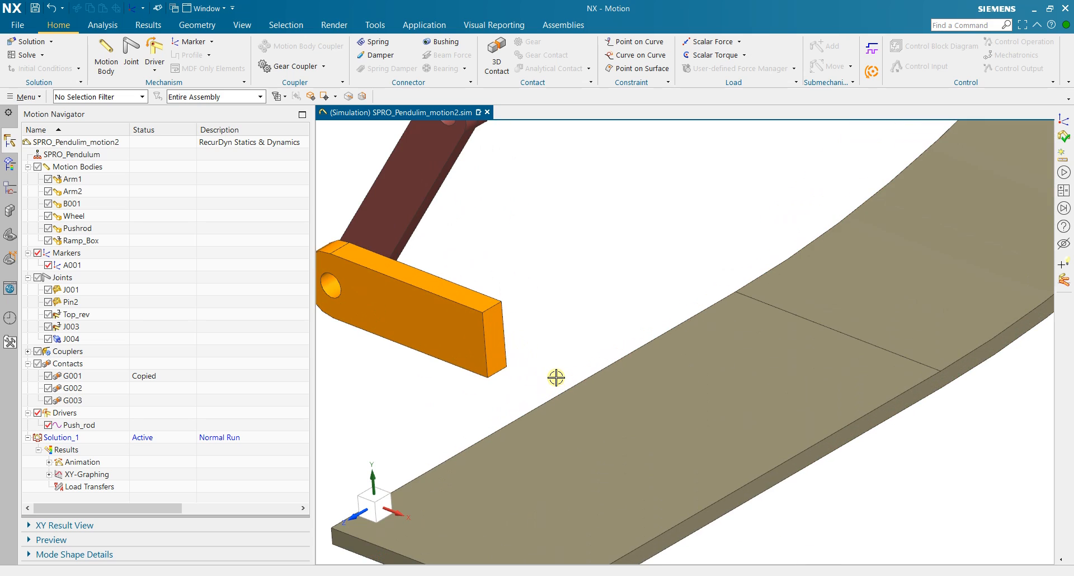
{"action": "left_click", "coordinate": [185, 42]}
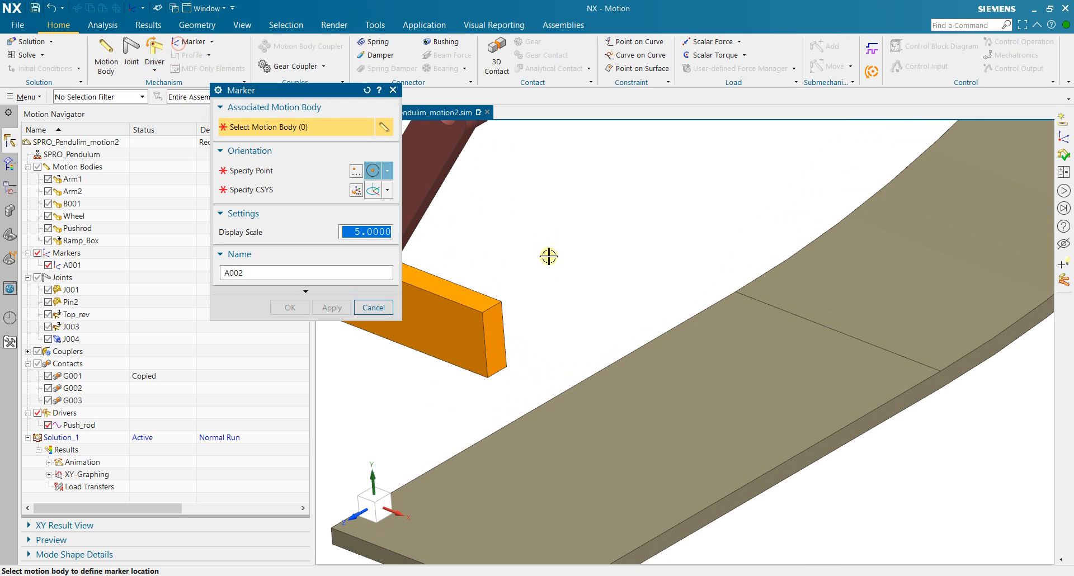
{"action": "left_click_drag", "start_coordinate": [285, 96], "coordinate": [227, 133]}
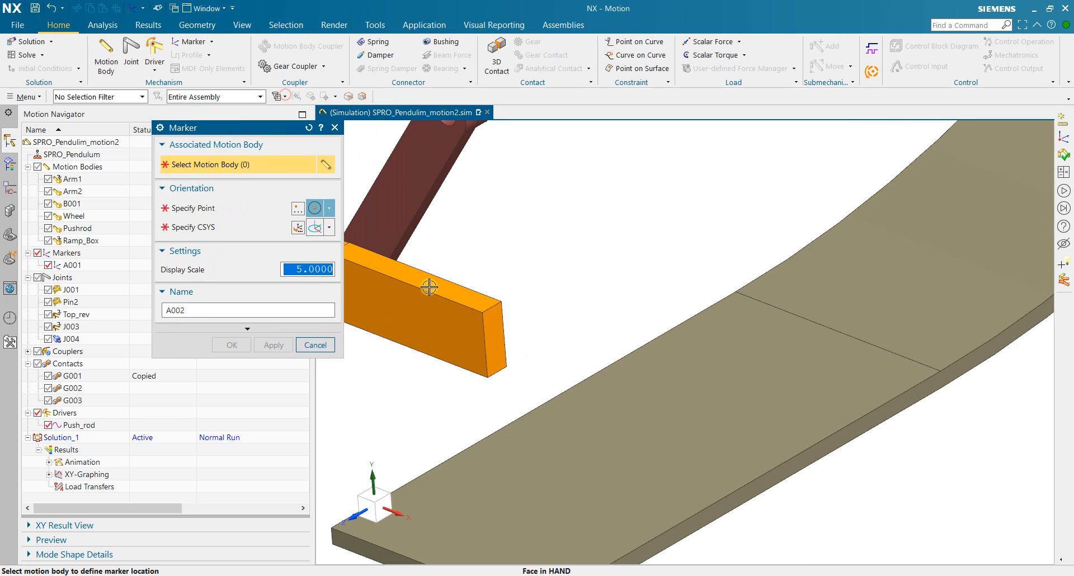
{"action": "left_click", "coordinate": [411, 311]}
Place the marker's point at 50% between the midpoints of the two long edges on the hand's end face.
{"action": "left_click", "coordinate": [226, 210]}
{"action": "scroll", "coordinate": [454, 315], "scroll_direction": "down", "scroll_amount": 3}
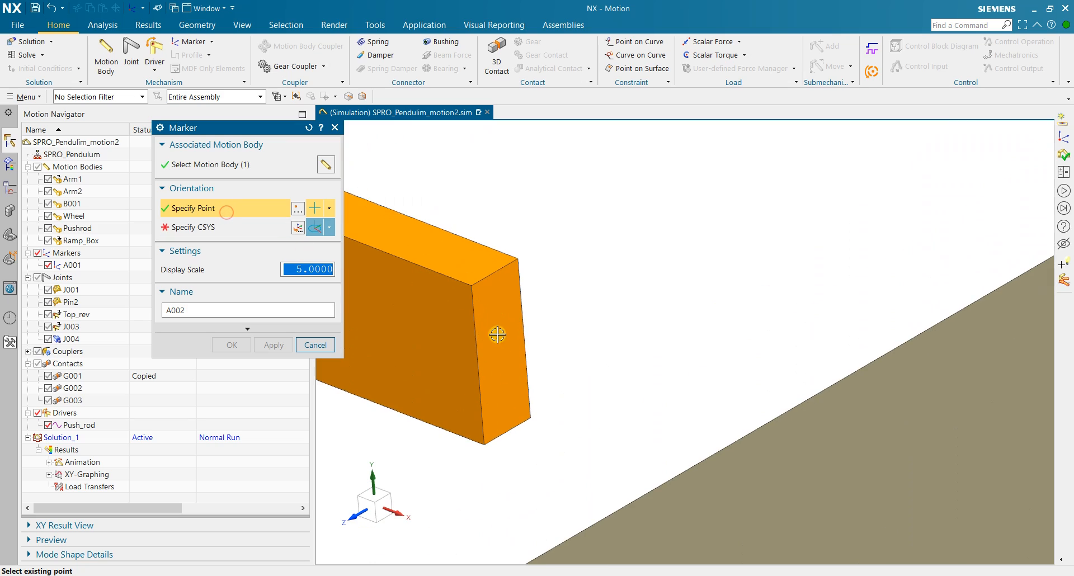
{"action": "left_click", "coordinate": [328, 209]}
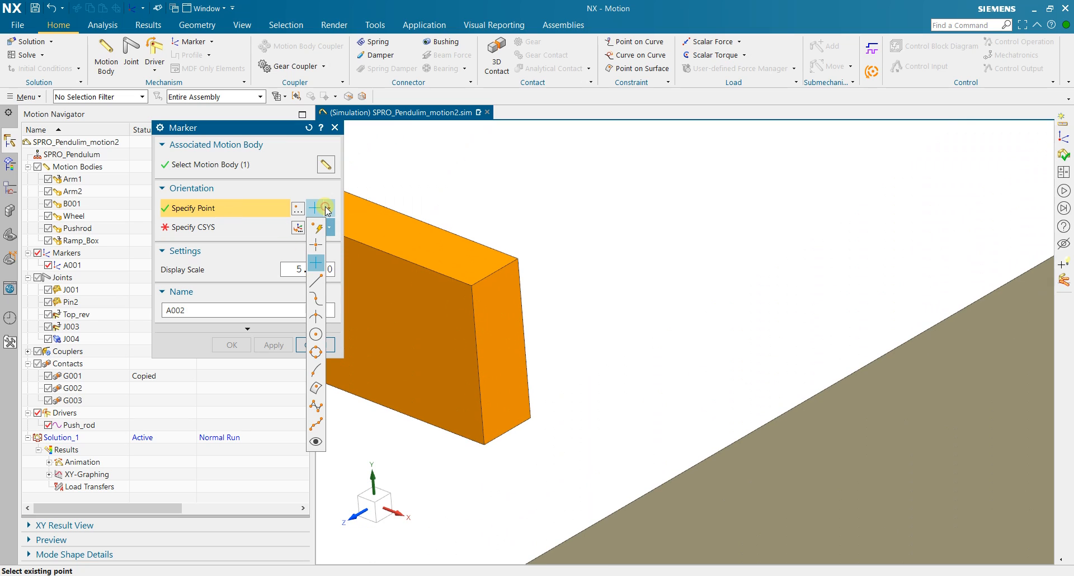
{"action": "left_click", "coordinate": [297, 209]}
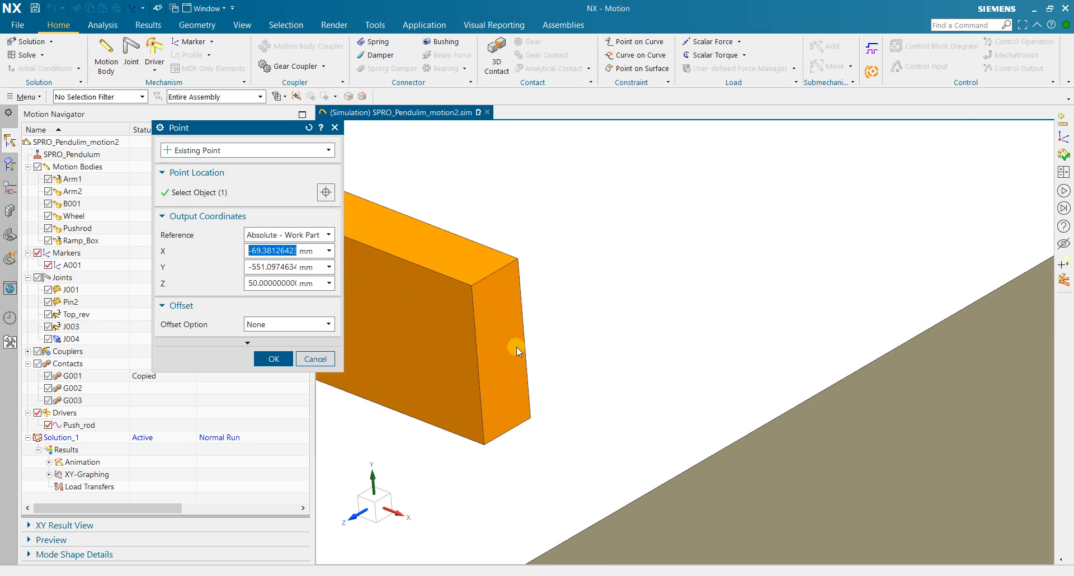
{"action": "left_click", "coordinate": [500, 346]}
{"action": "left_click", "coordinate": [246, 152]}
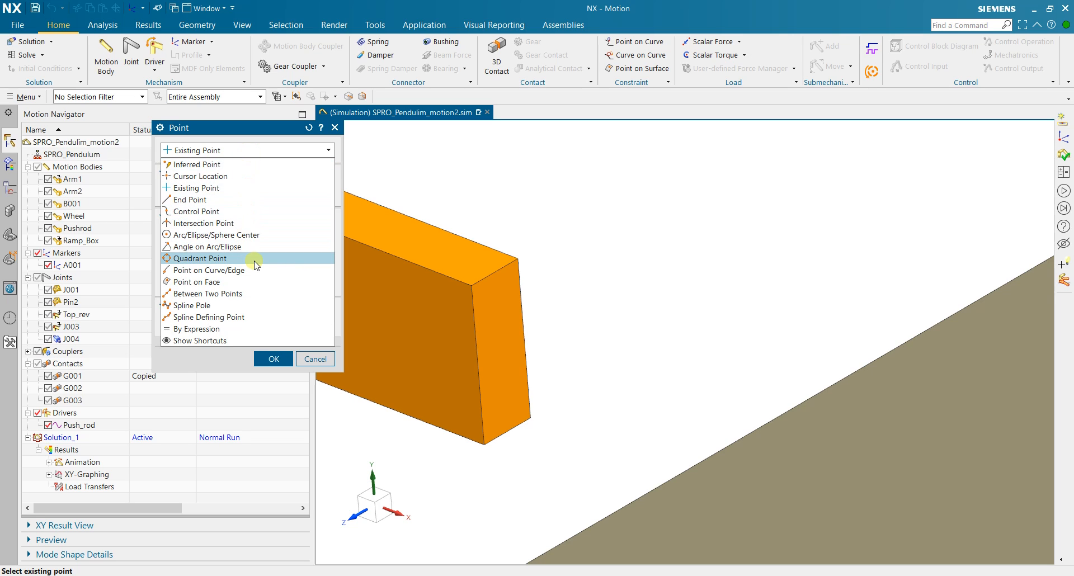
{"action": "left_click", "coordinate": [248, 295]}
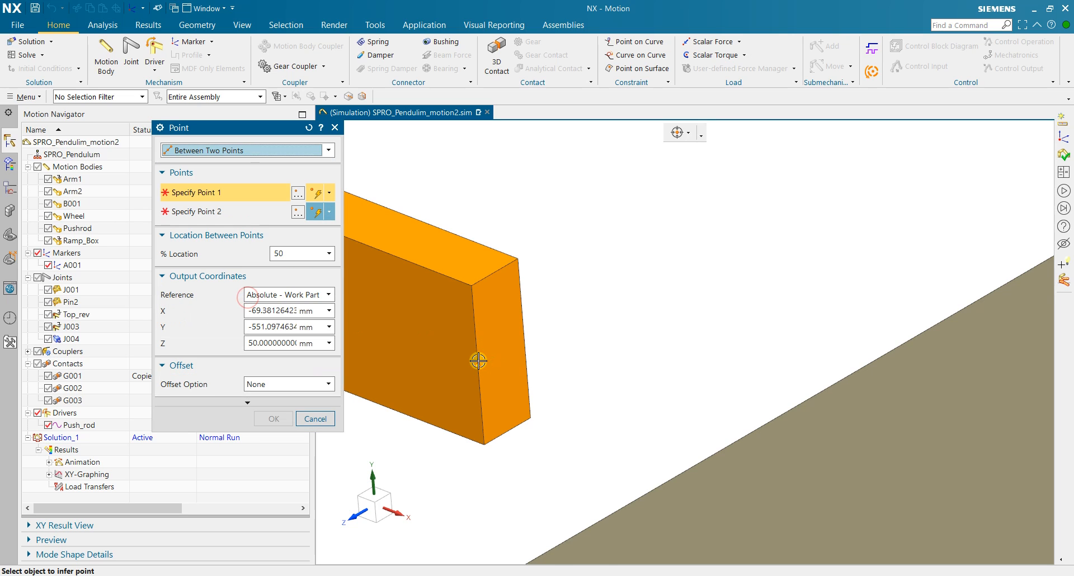
{"action": "left_click", "coordinate": [478, 369]}
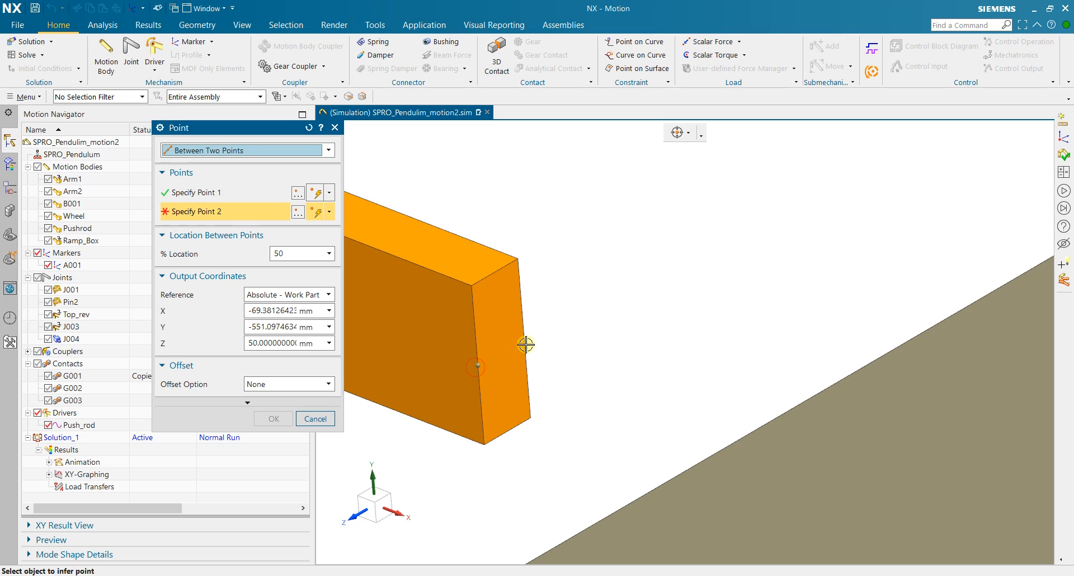
{"action": "left_click", "coordinate": [524, 338]}
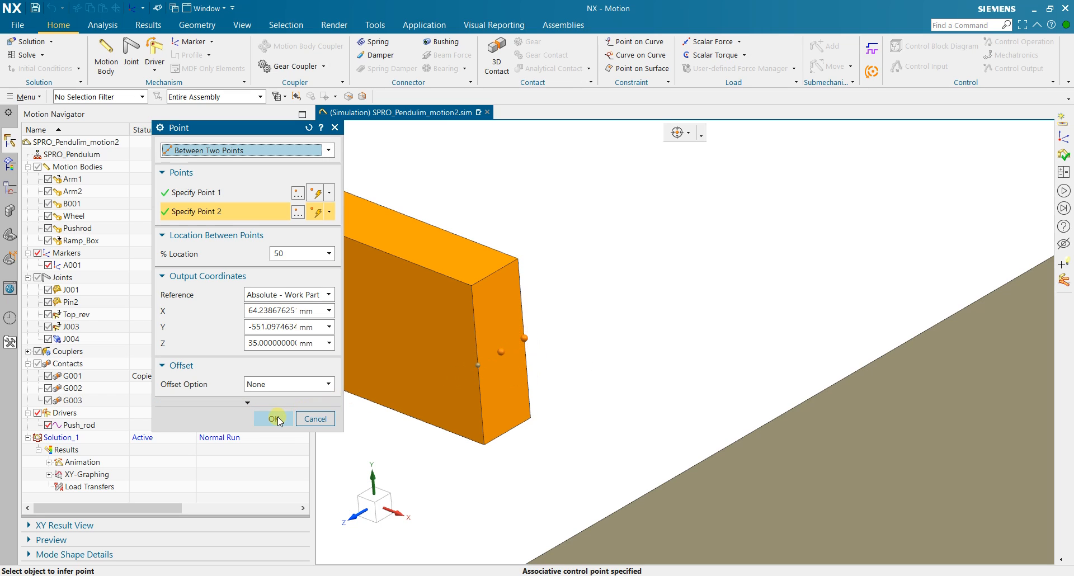
{"action": "left_click", "coordinate": [276, 419]}
Rotate the marker's coordinate system -90 degrees about the YC axis and create the marker.
{"action": "left_click", "coordinate": [215, 227]}
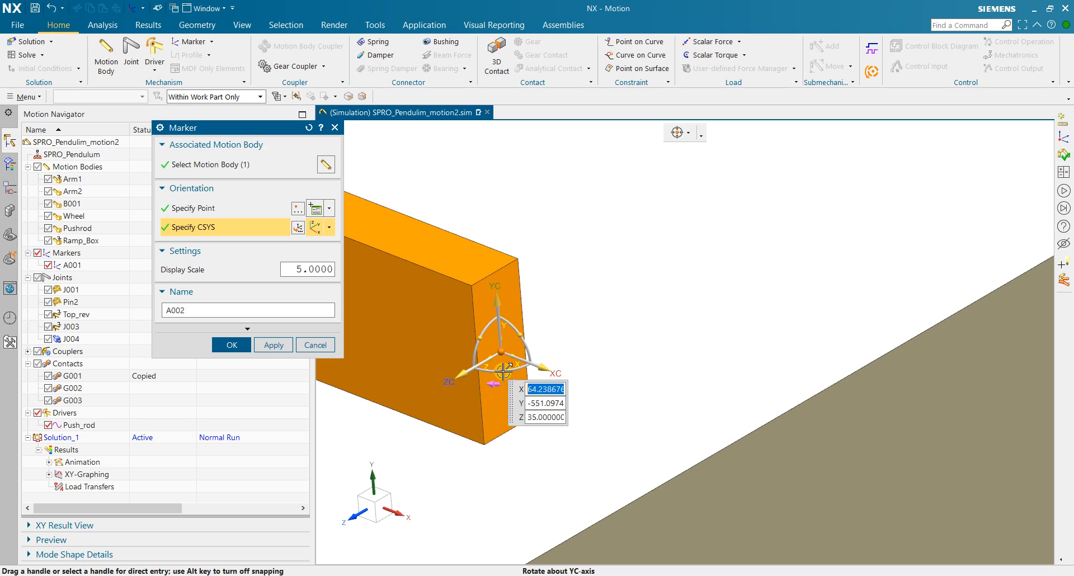
{"action": "left_click_drag", "start_coordinate": [503, 370], "coordinate": [424, 359]}
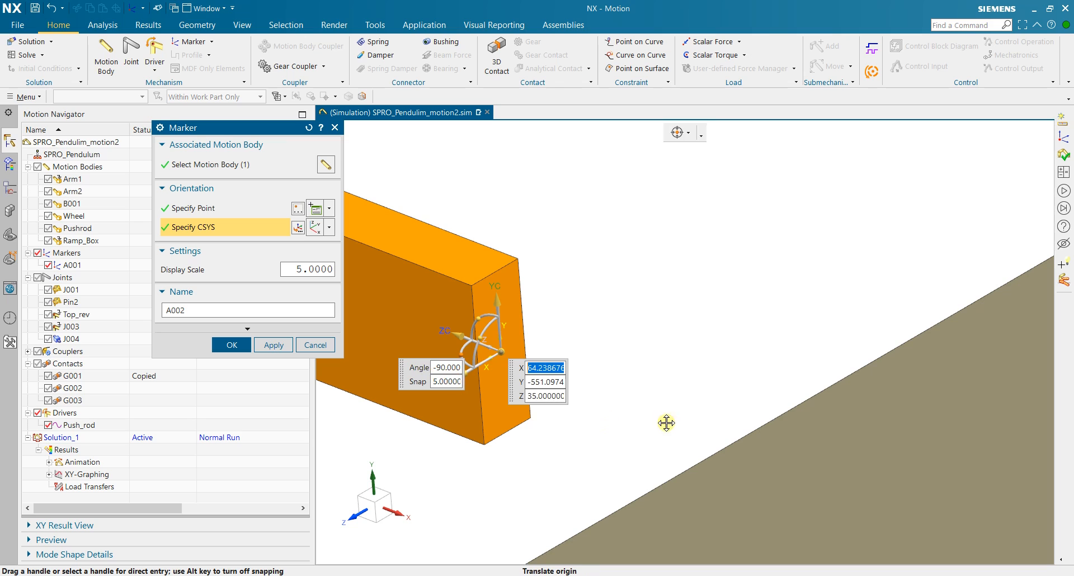
{"action": "left_click", "coordinate": [232, 345]}
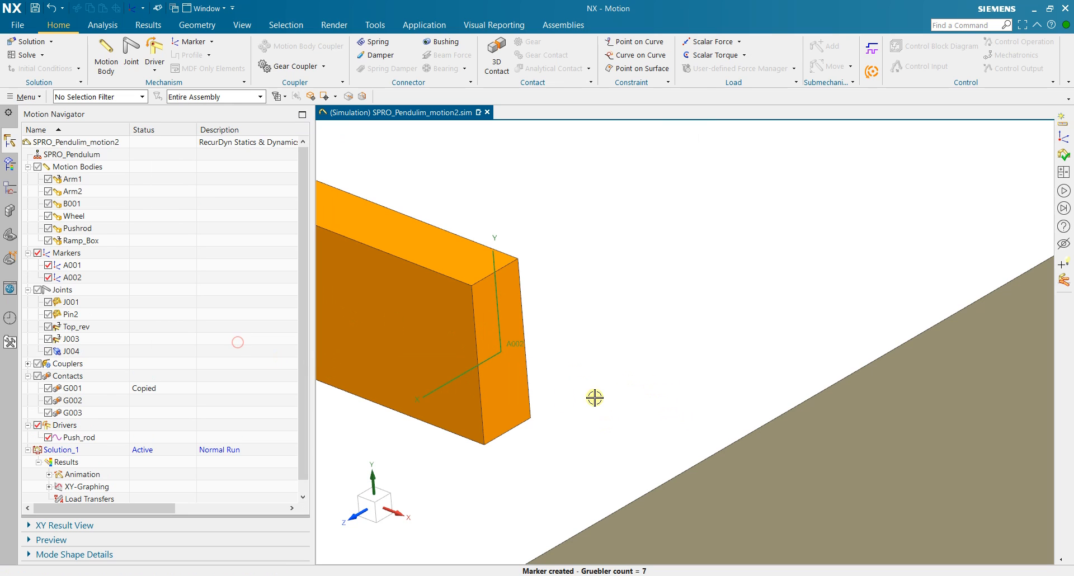
Set the display scale of hand marker A002 to 20.
{"action": "scroll", "coordinate": [513, 362], "scroll_direction": "down", "scroll_amount": 13}
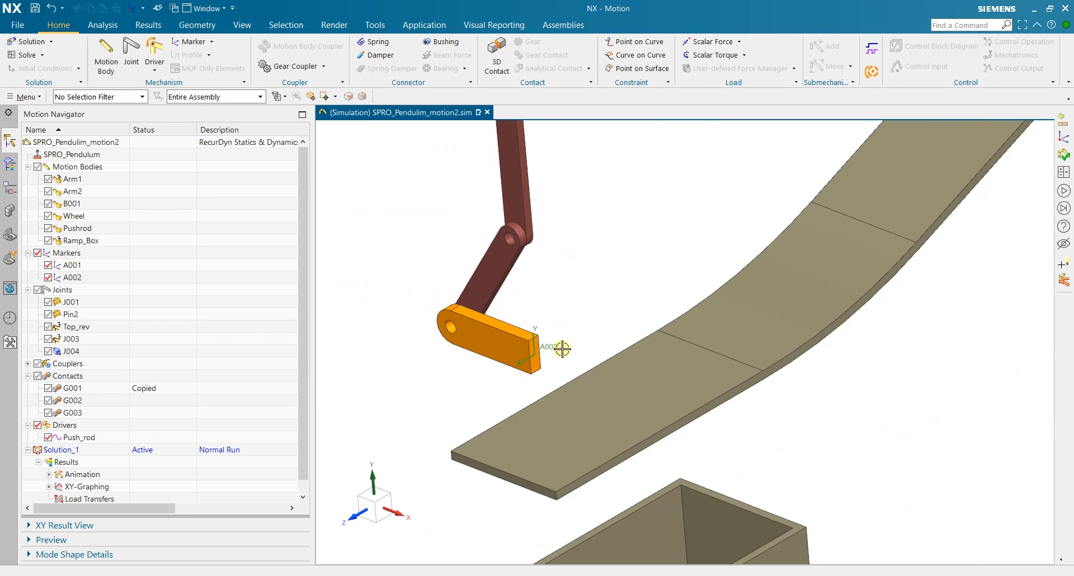
{"action": "scroll", "coordinate": [622, 273], "scroll_direction": "up", "scroll_amount": 3}
{"action": "scroll", "coordinate": [529, 394], "scroll_direction": "up", "scroll_amount": 2}
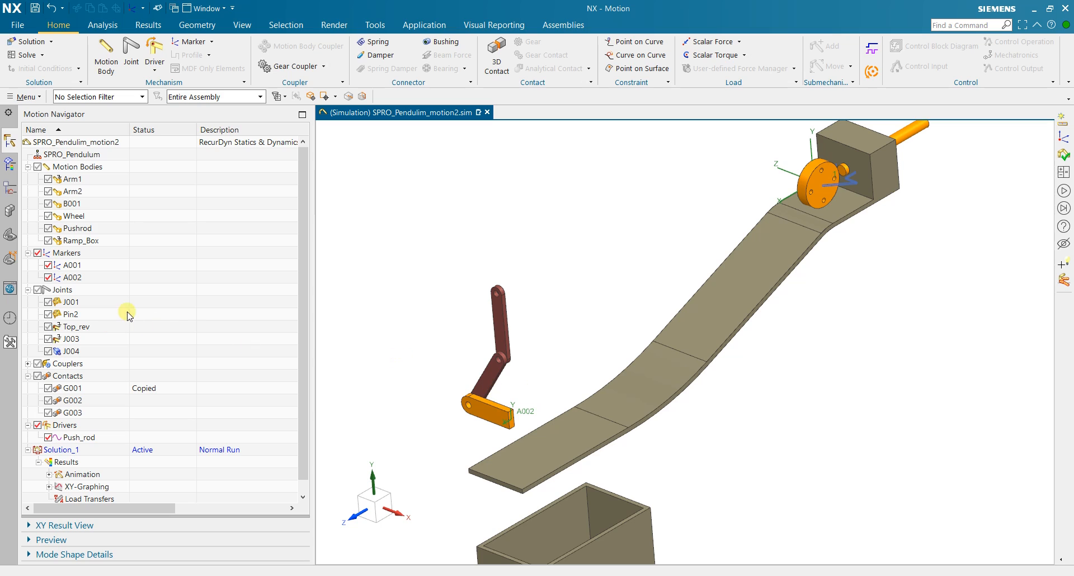
{"action": "double_click", "coordinate": [73, 278]}
{"action": "double_click", "coordinate": [309, 270]}
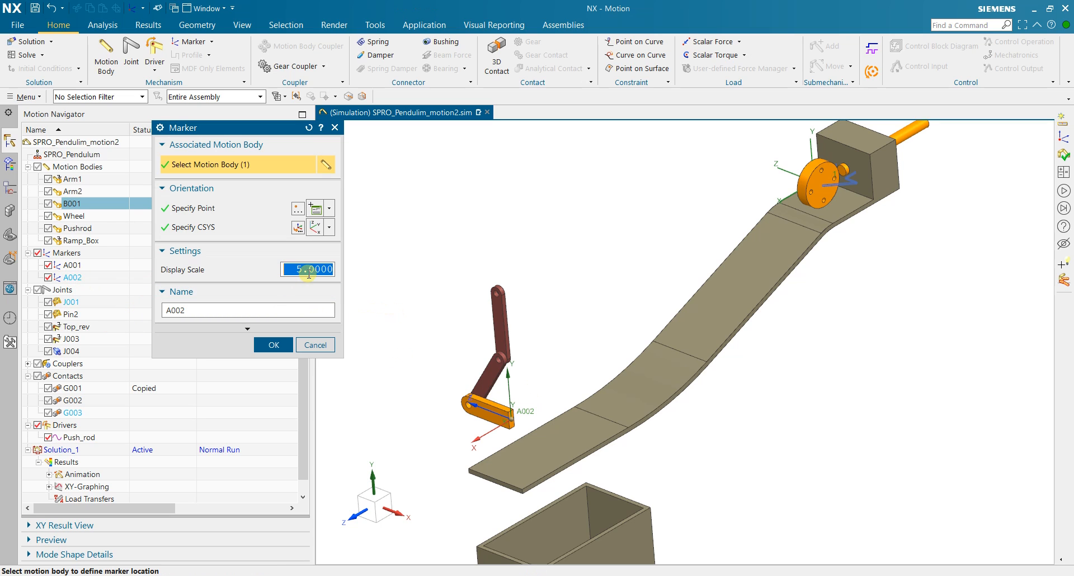
{"action": "type", "text": "20"}
{"action": "left_click", "coordinate": [275, 351]}
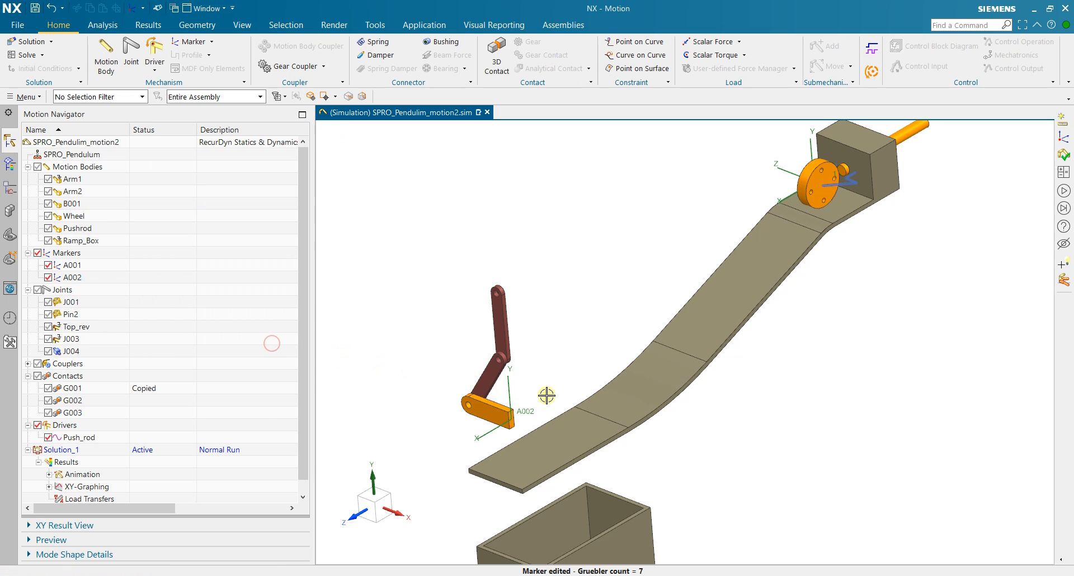
Start a displacement sensor with component X and a Relative reference frame.
{"action": "scroll", "coordinate": [607, 293], "scroll_direction": "down", "scroll_amount": 2}
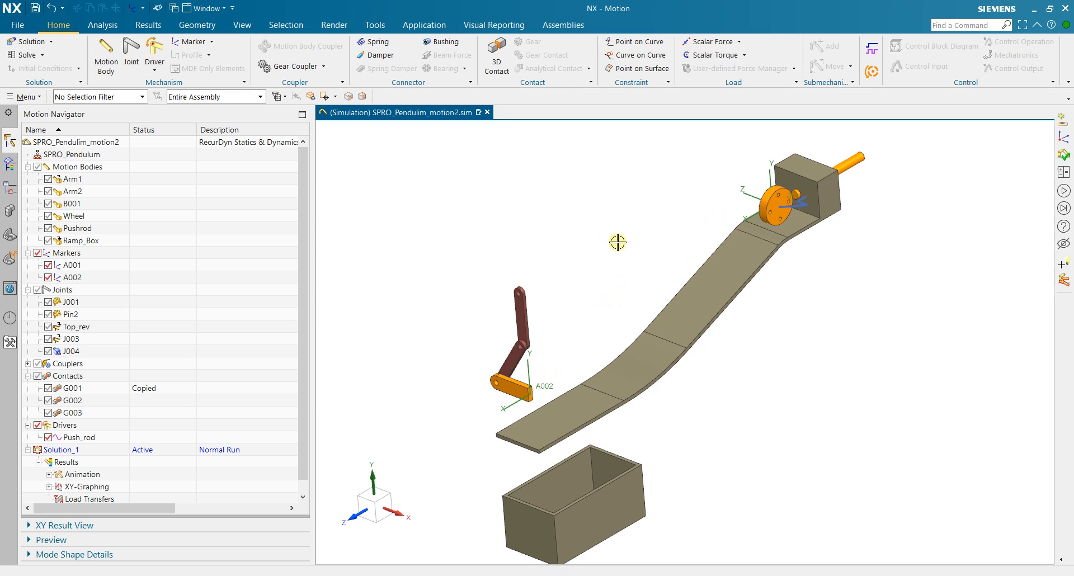
{"action": "left_click", "coordinate": [212, 41]}
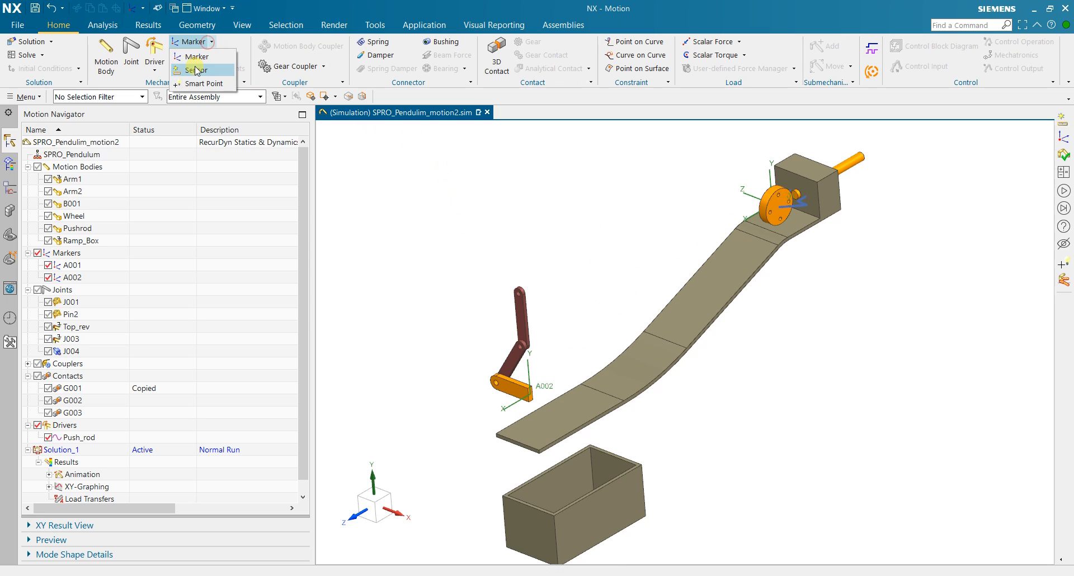
{"action": "left_click", "coordinate": [196, 71]}
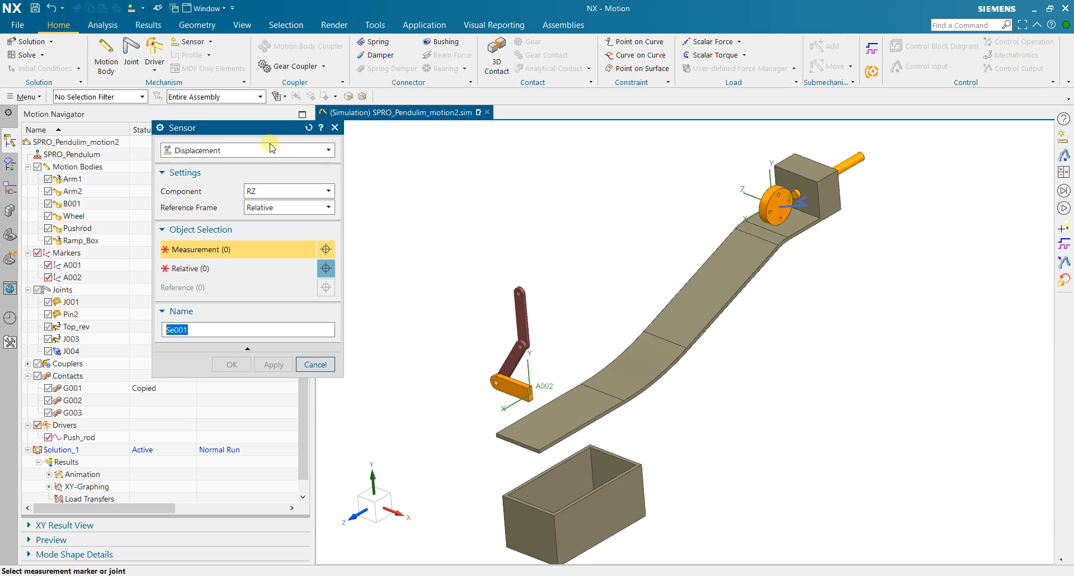
{"action": "left_click", "coordinate": [281, 191]}
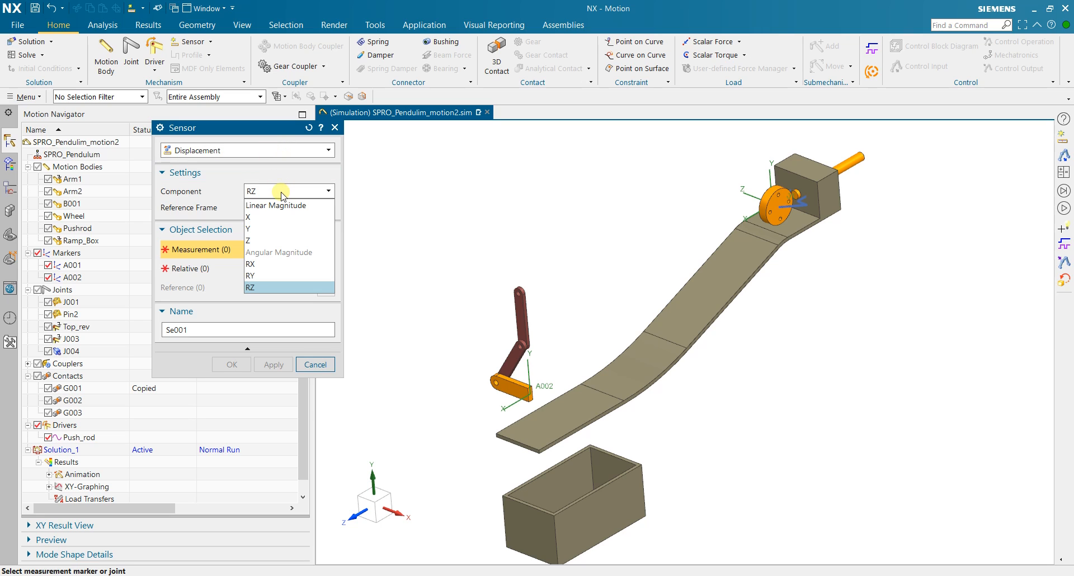
{"action": "left_click", "coordinate": [258, 217]}
{"action": "scroll", "coordinate": [627, 290], "scroll_direction": "up", "scroll_amount": 3}
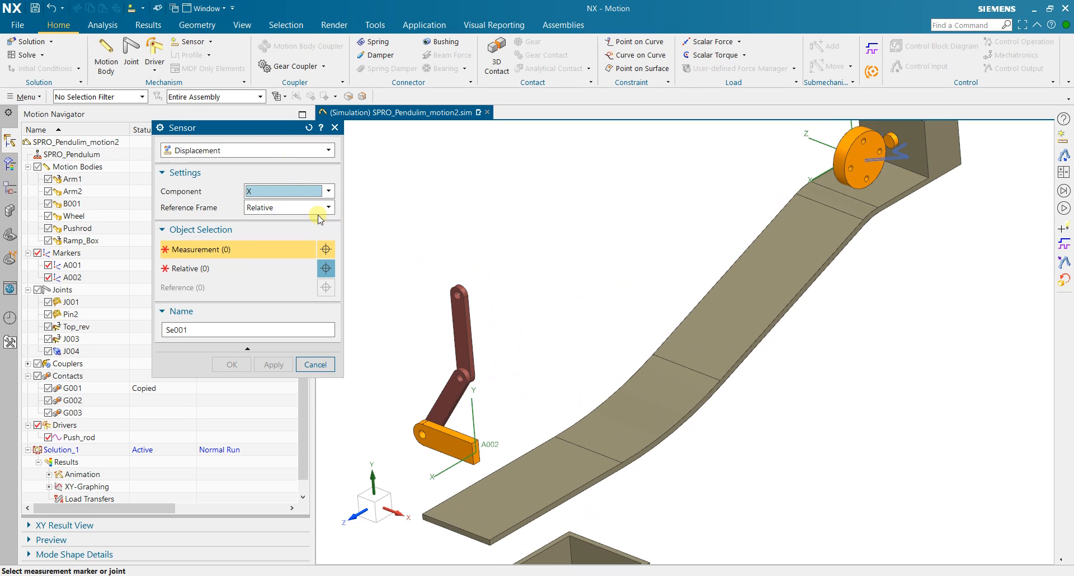
{"action": "left_click", "coordinate": [317, 210]}
{"action": "left_click", "coordinate": [305, 235]}
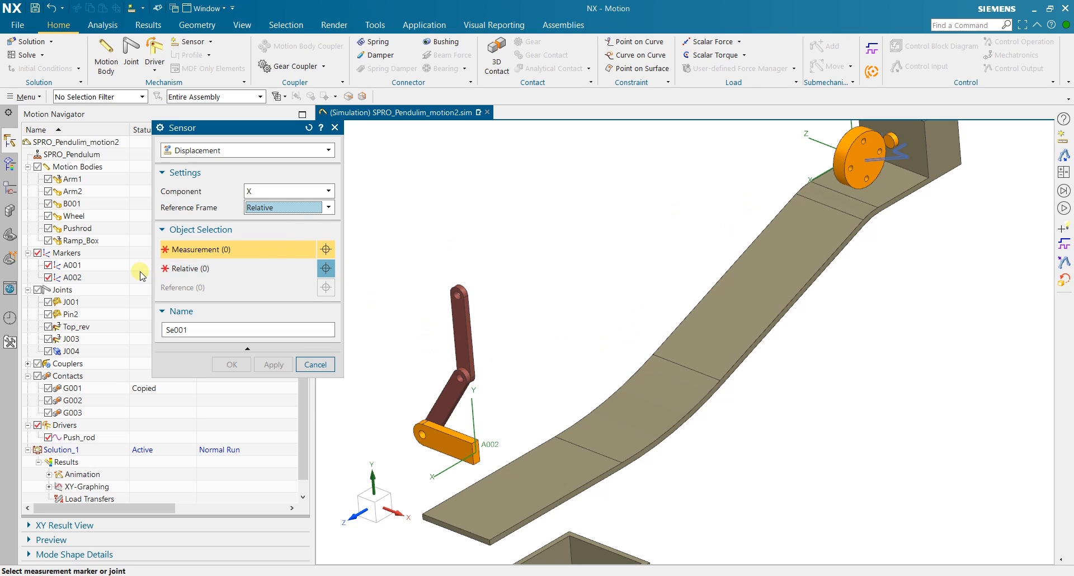
Select marker A001 as the sensor's measurement and A002 as its relative marker, and create the sensor.
{"action": "left_click", "coordinate": [96, 267]}
{"action": "left_click", "coordinate": [79, 277]}
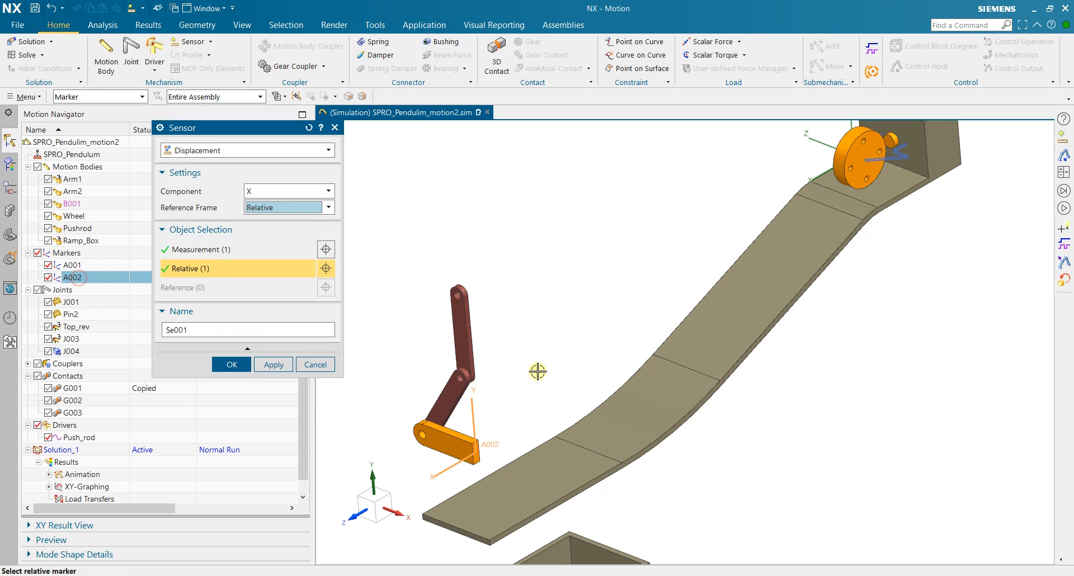
{"action": "left_click", "coordinate": [281, 208]}
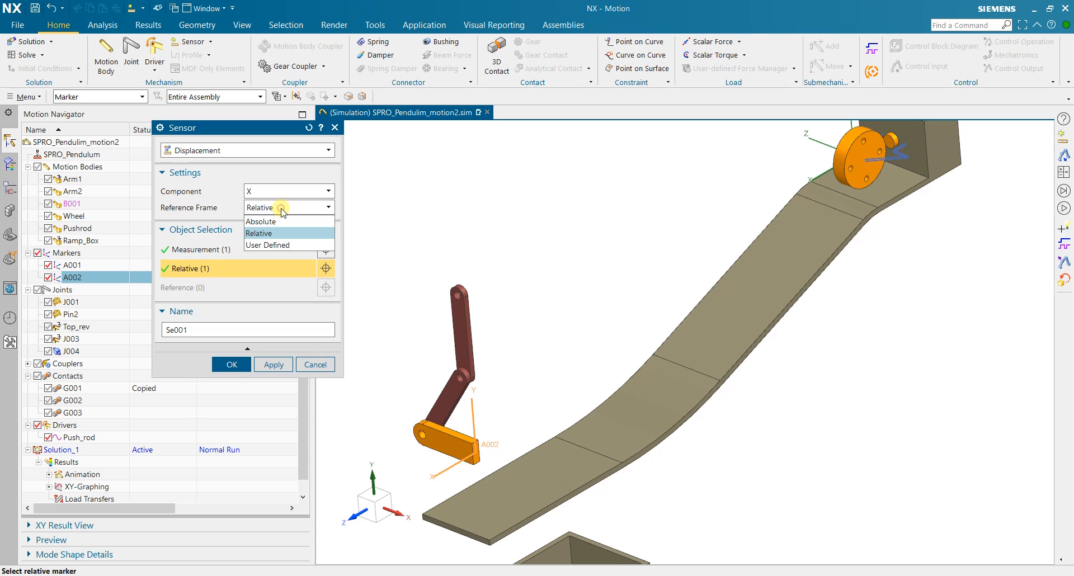
{"action": "left_click", "coordinate": [281, 212]}
{"action": "left_click", "coordinate": [231, 365]}
Save the simulation and solve the active solution.
{"action": "scroll", "coordinate": [540, 367], "scroll_direction": "down", "scroll_amount": 3}
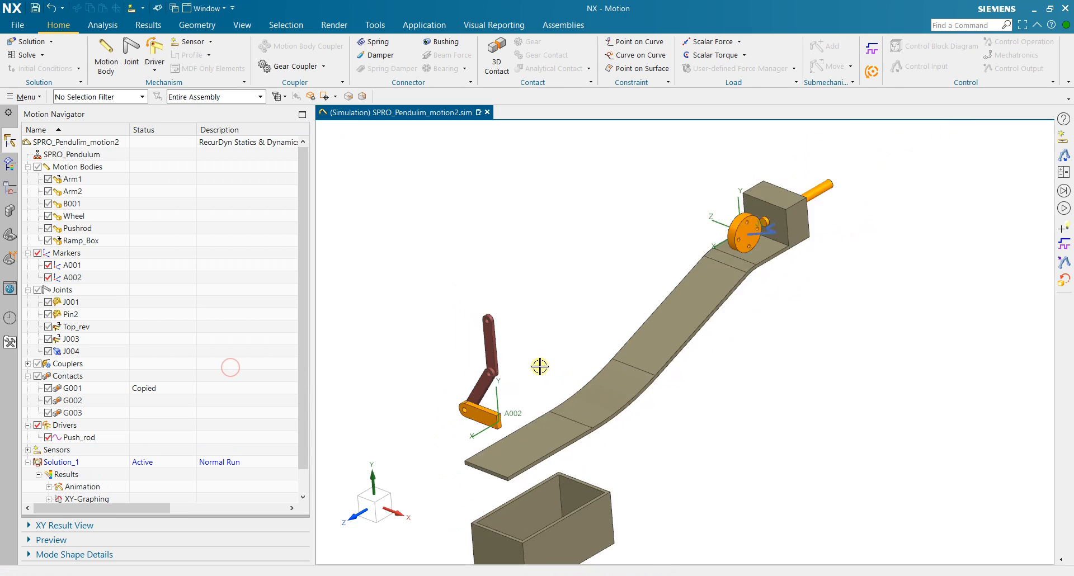
{"action": "scroll", "coordinate": [540, 366], "scroll_direction": "down", "scroll_amount": 2}
{"action": "key", "text": "ctrl+s"}
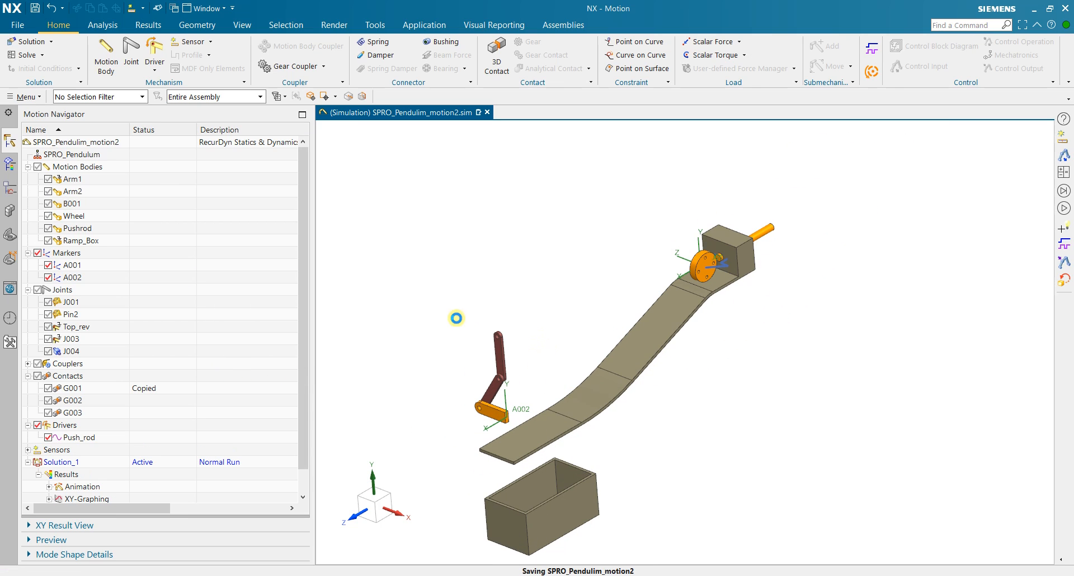
{"action": "left_click", "coordinate": [25, 56]}
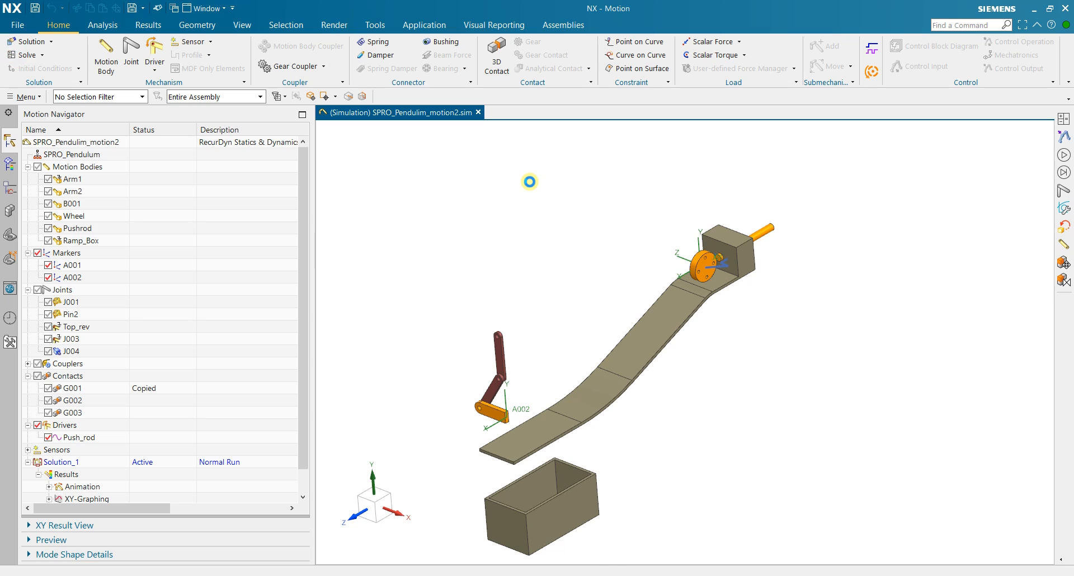
Plot the relative X displacement of sensor Se001 in a new graph window and inspect the curve.
{"action": "left_click", "coordinate": [27, 450]}
{"action": "scroll", "coordinate": [71, 399], "scroll_direction": "down", "scroll_amount": 1}
{"action": "left_click", "coordinate": [84, 430]}
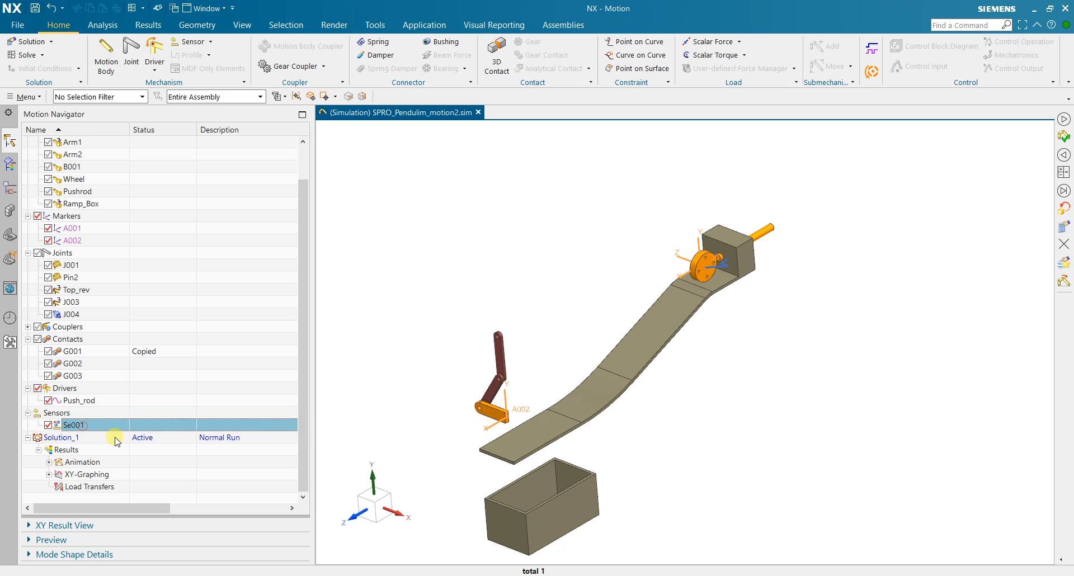
{"action": "left_click", "coordinate": [136, 524]}
{"action": "scroll", "coordinate": [166, 231], "scroll_direction": "down", "scroll_amount": 1}
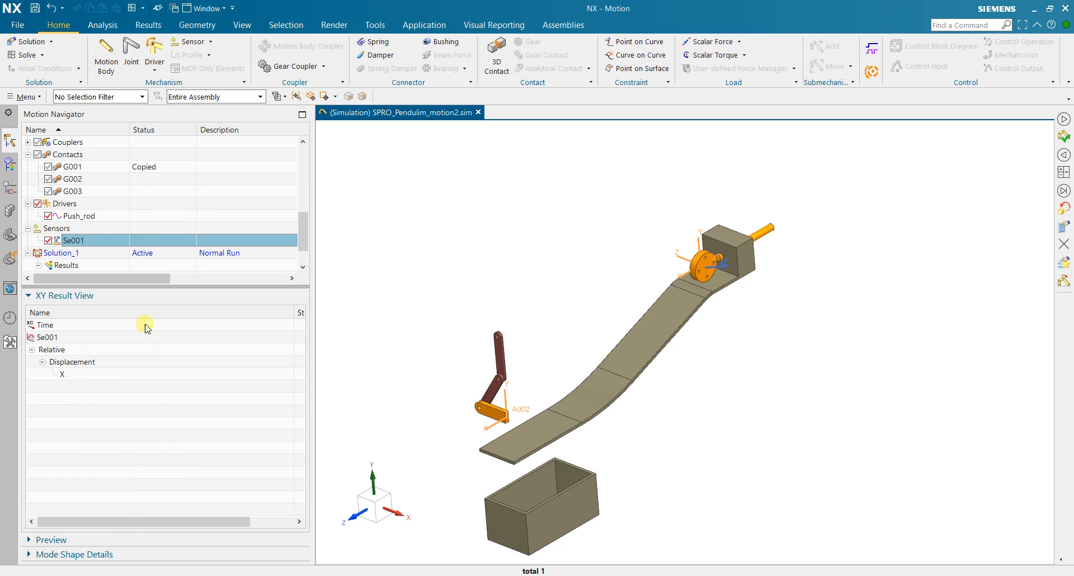
{"action": "double_click", "coordinate": [110, 372]}
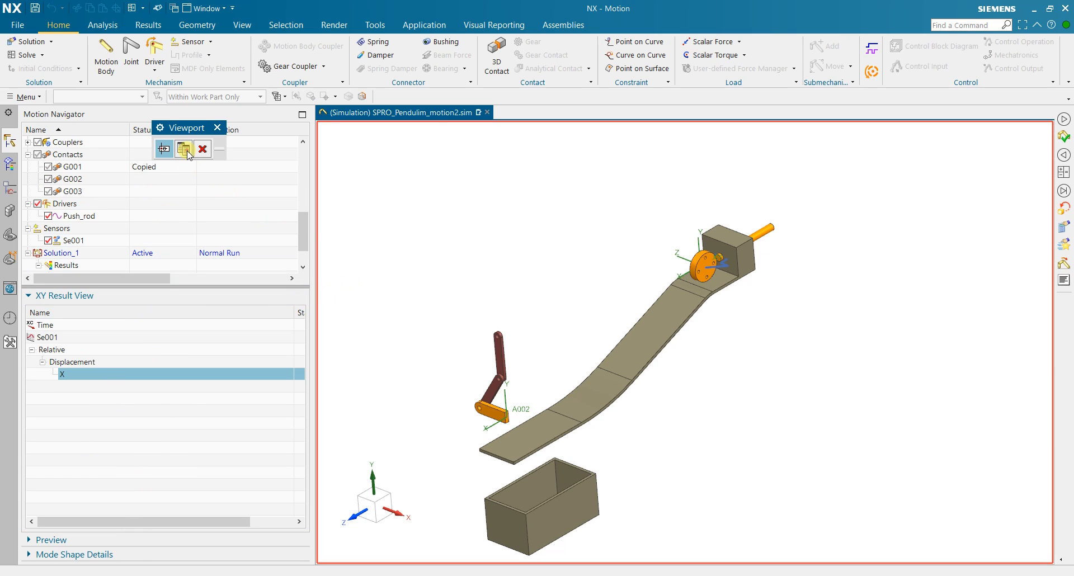
{"action": "left_click", "coordinate": [185, 149]}
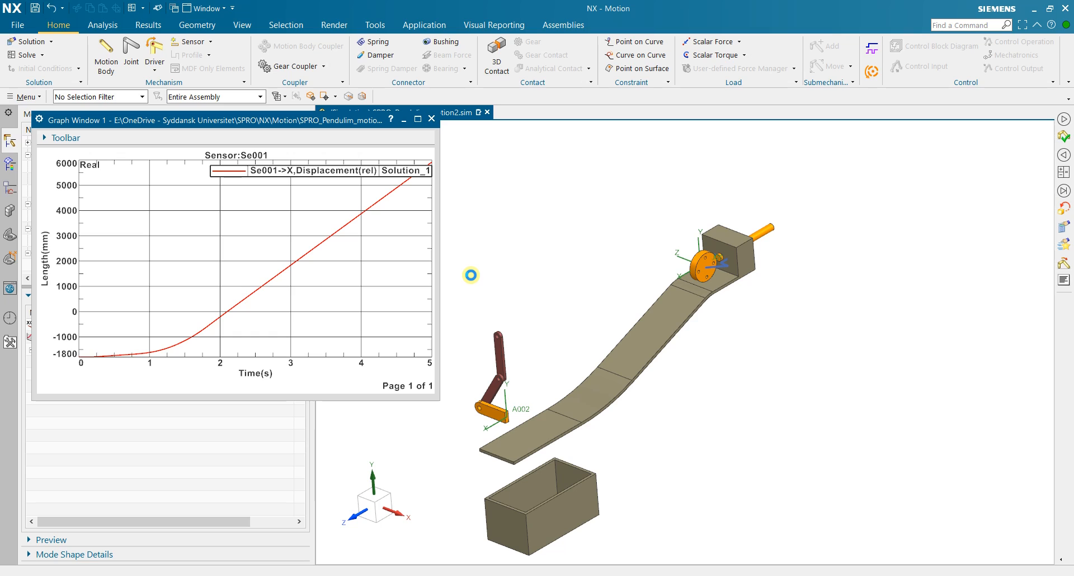
{"action": "scroll", "coordinate": [141, 336], "scroll_direction": "up", "scroll_amount": 2}
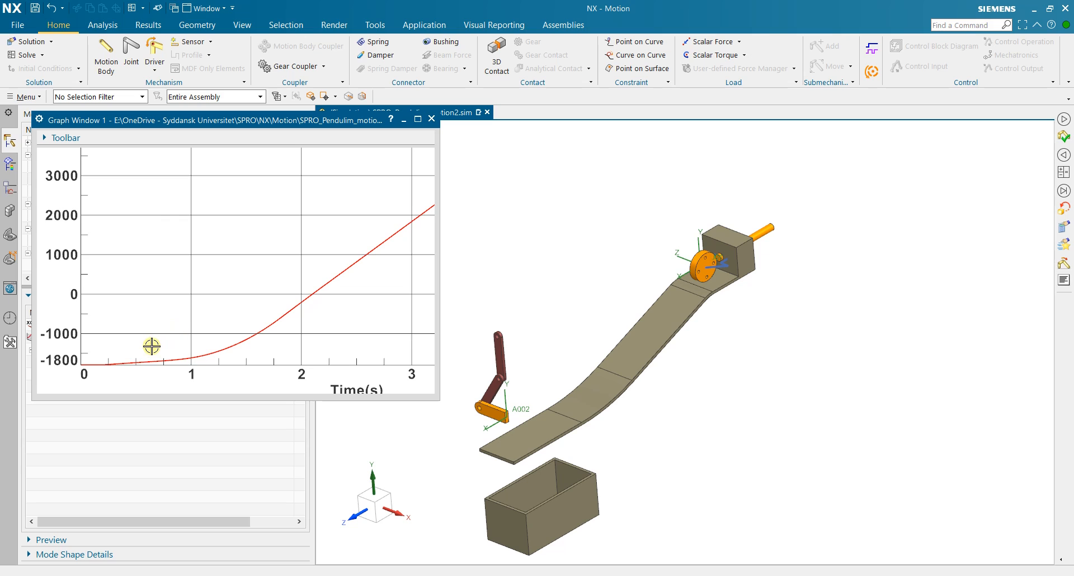
{"action": "scroll", "coordinate": [291, 295], "scroll_direction": "down", "scroll_amount": 2}
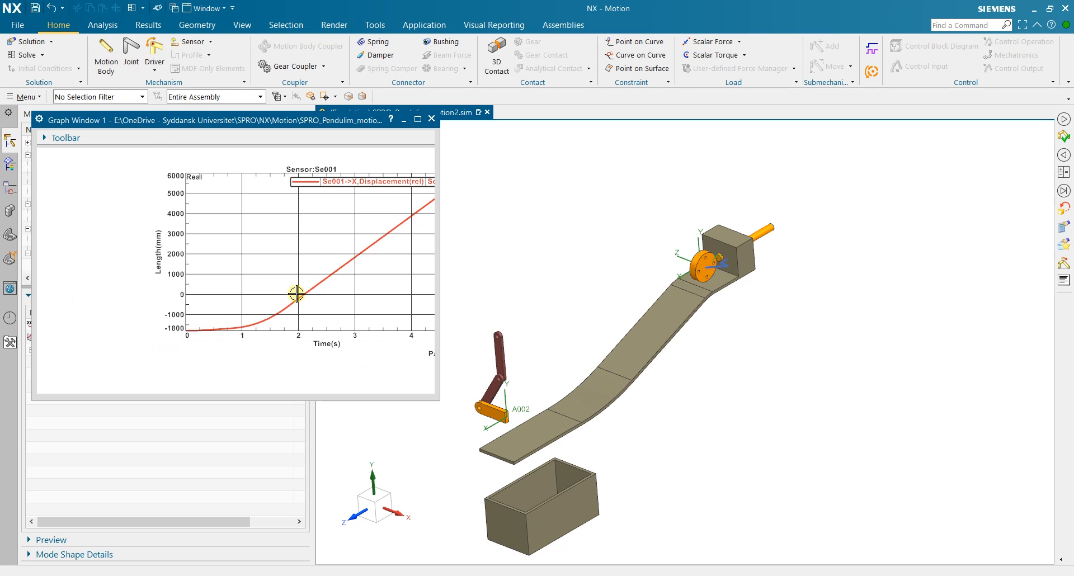
Open the Animation Player and place it beside the displacement graph, clear of the mechanism.
{"action": "scroll", "coordinate": [311, 291], "scroll_direction": "up", "scroll_amount": 2}
{"action": "scroll", "coordinate": [364, 294], "scroll_direction": "down", "scroll_amount": 2}
{"action": "scroll", "coordinate": [409, 263], "scroll_direction": "up", "scroll_amount": 1}
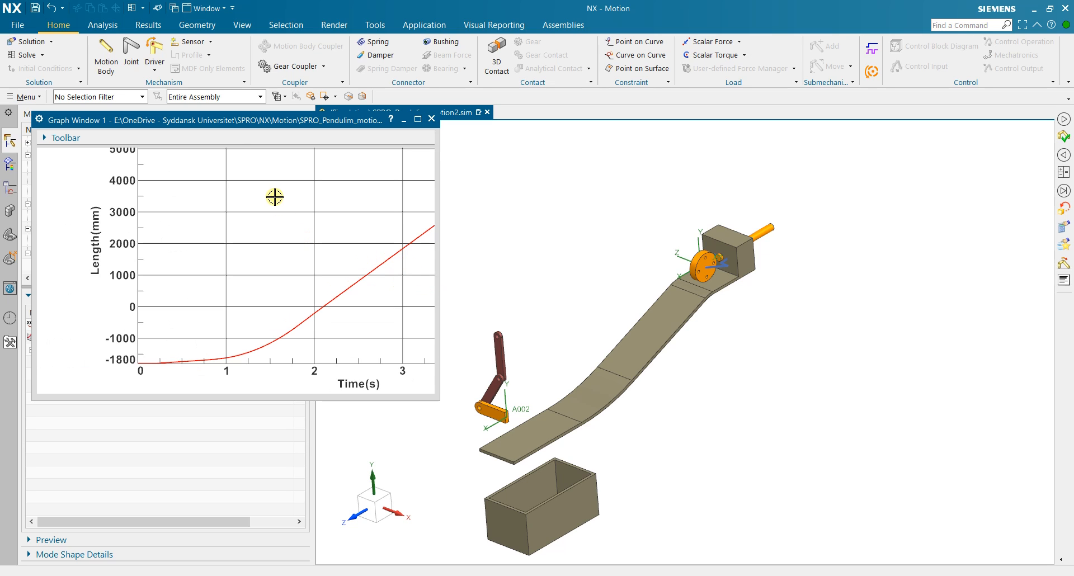
{"action": "left_click", "coordinate": [196, 25]}
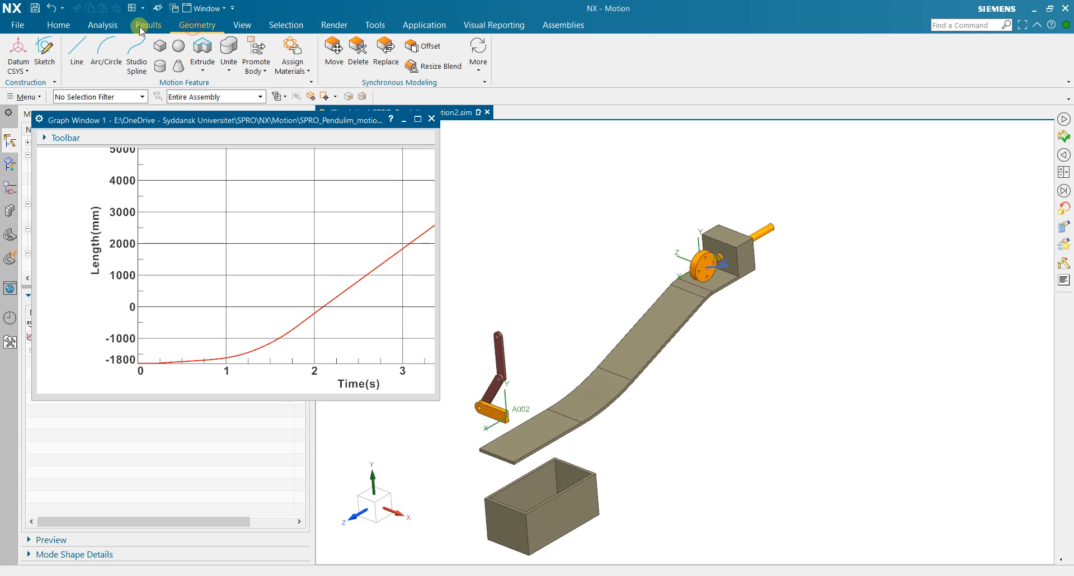
{"action": "left_click", "coordinate": [102, 25]}
{"action": "left_click", "coordinate": [188, 48]}
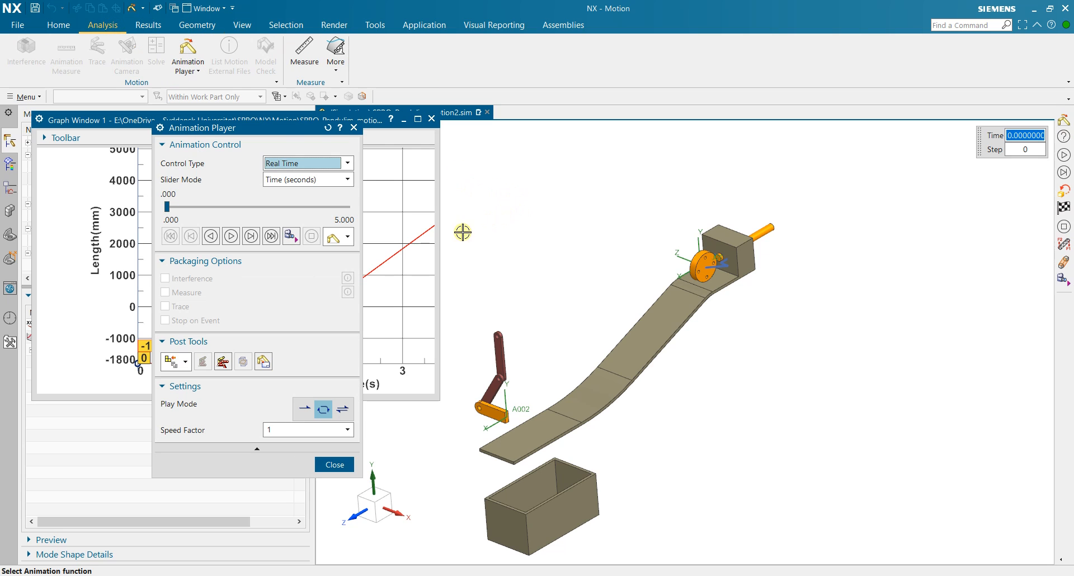
{"action": "left_click_drag", "start_coordinate": [281, 125], "coordinate": [907, 107]}
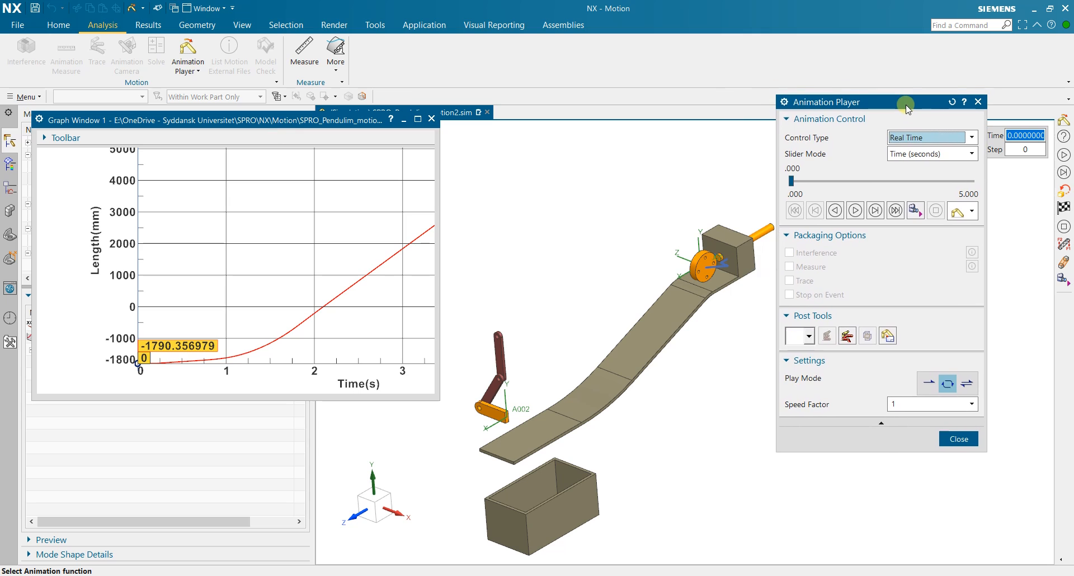
Play the animation in stages with the graph and set the time to 2.090 s to examine the wheel near the hand.
{"action": "left_click", "coordinate": [856, 210]}
{"action": "left_click", "coordinate": [856, 211]}
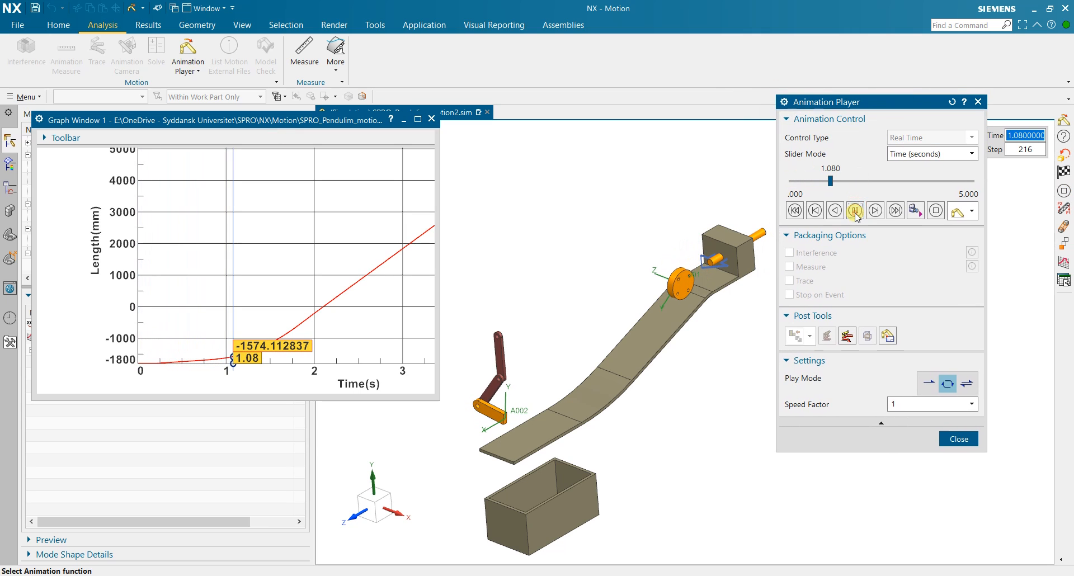
{"action": "left_click", "coordinate": [856, 213]}
{"action": "left_click", "coordinate": [856, 212]}
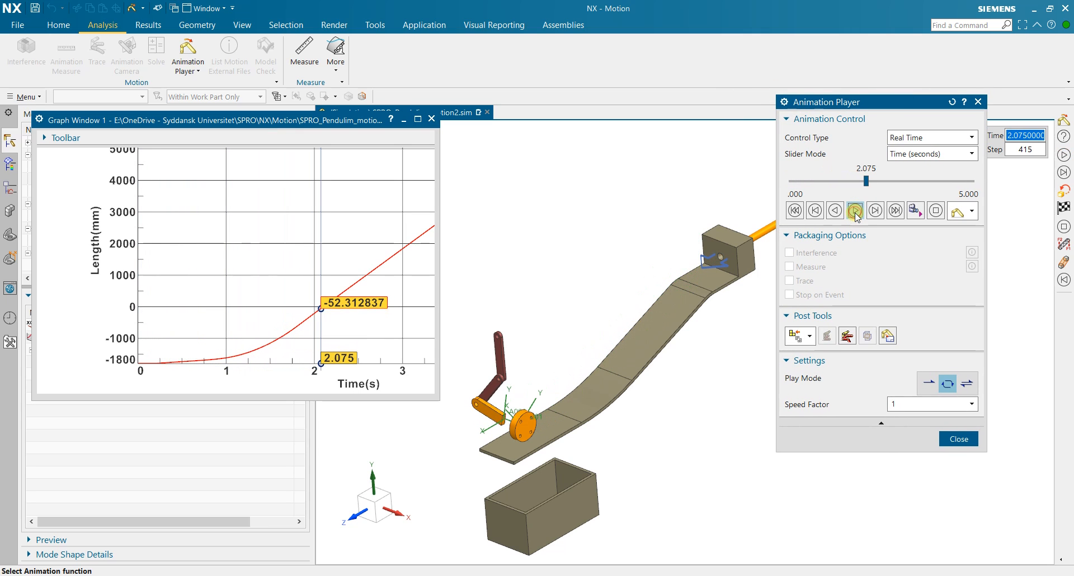
{"action": "left_click", "coordinate": [856, 212]}
{"action": "left_click", "coordinate": [856, 213]}
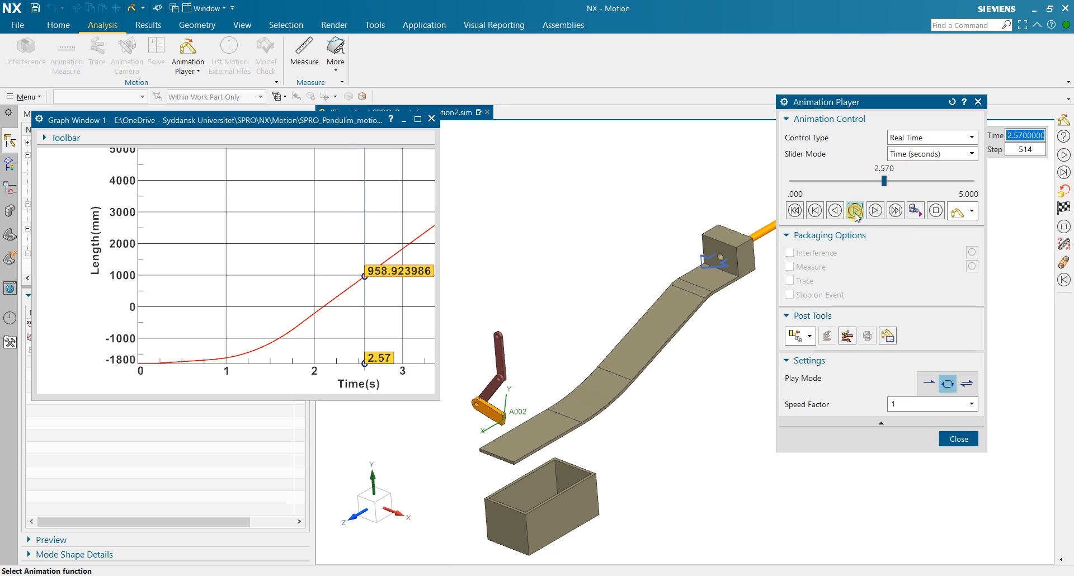
{"action": "left_click_drag", "start_coordinate": [884, 188], "coordinate": [869, 195]}
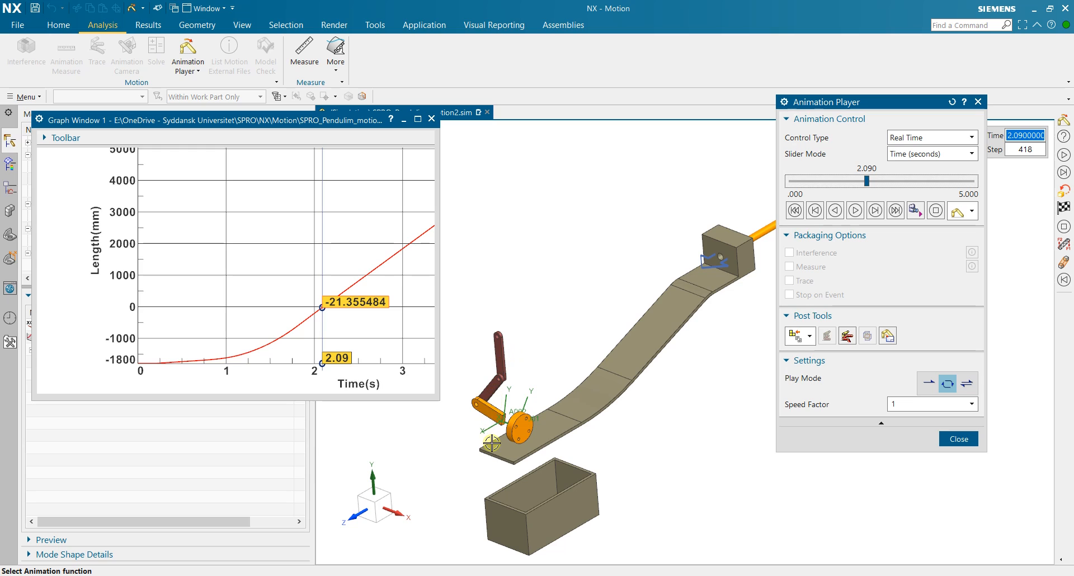
{"action": "scroll", "coordinate": [494, 442], "scroll_direction": "up", "scroll_amount": 4}
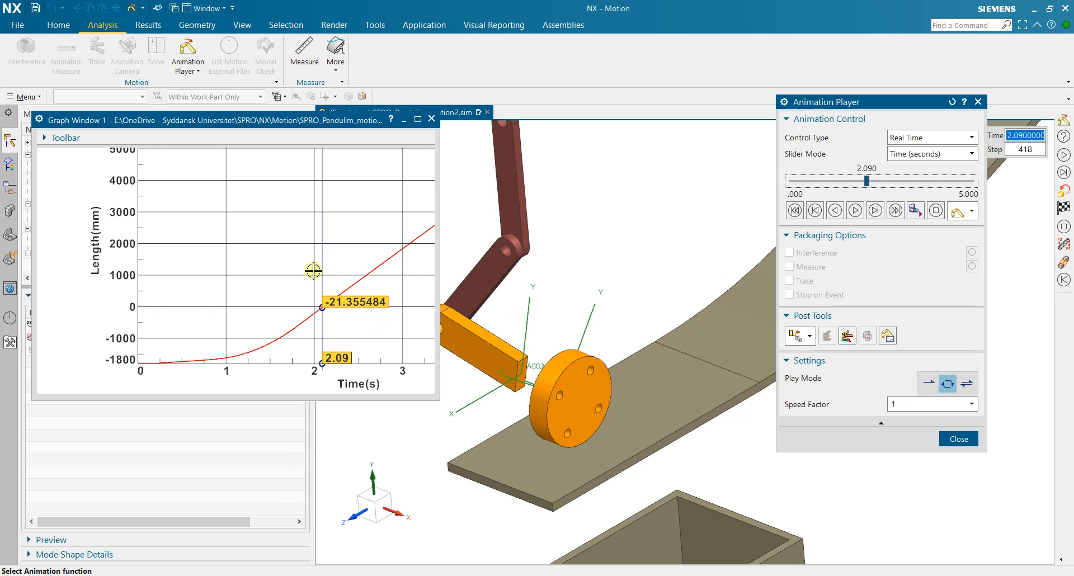
Use Fine Tracking on the displacement curve and step point by point around the zero crossing, ending at point 422.
{"action": "right_click", "coordinate": [225, 381]}
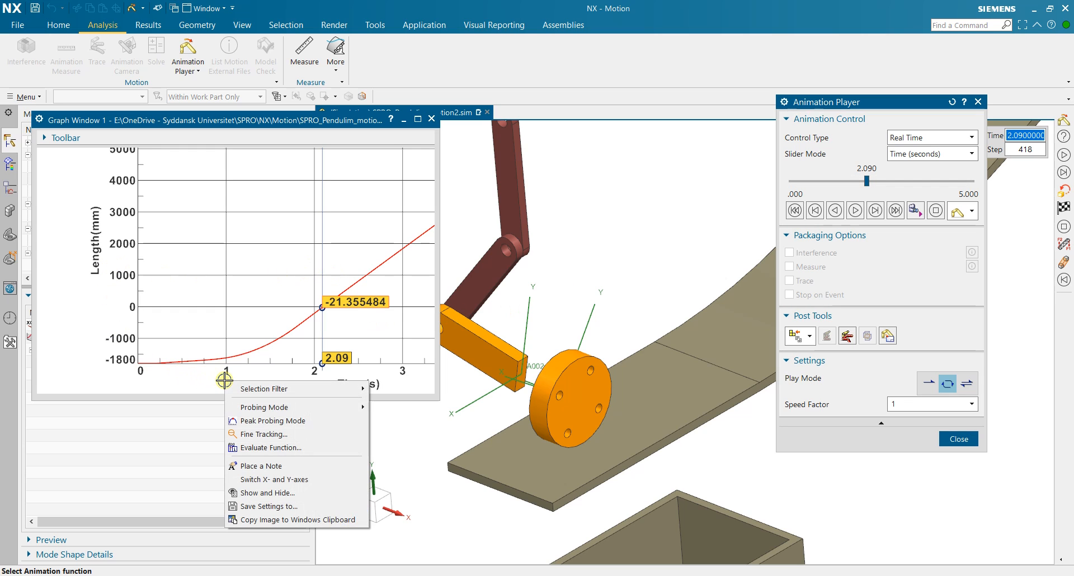
{"action": "left_click", "coordinate": [265, 433]}
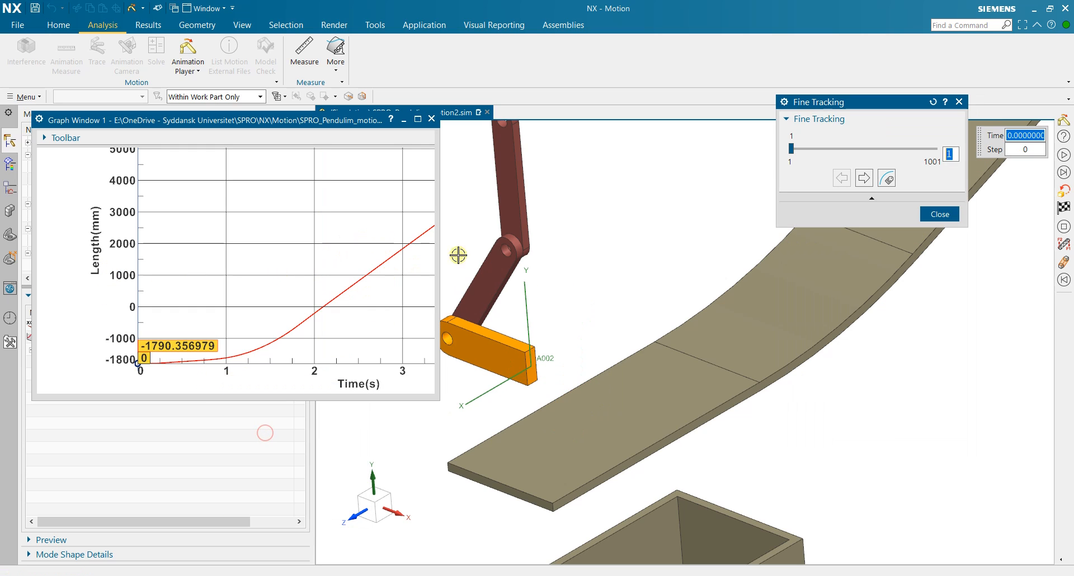
{"action": "left_click_drag", "start_coordinate": [790, 151], "coordinate": [855, 158]}
{"action": "left_click", "coordinate": [865, 178]}
{"action": "left_click", "coordinate": [846, 183]}
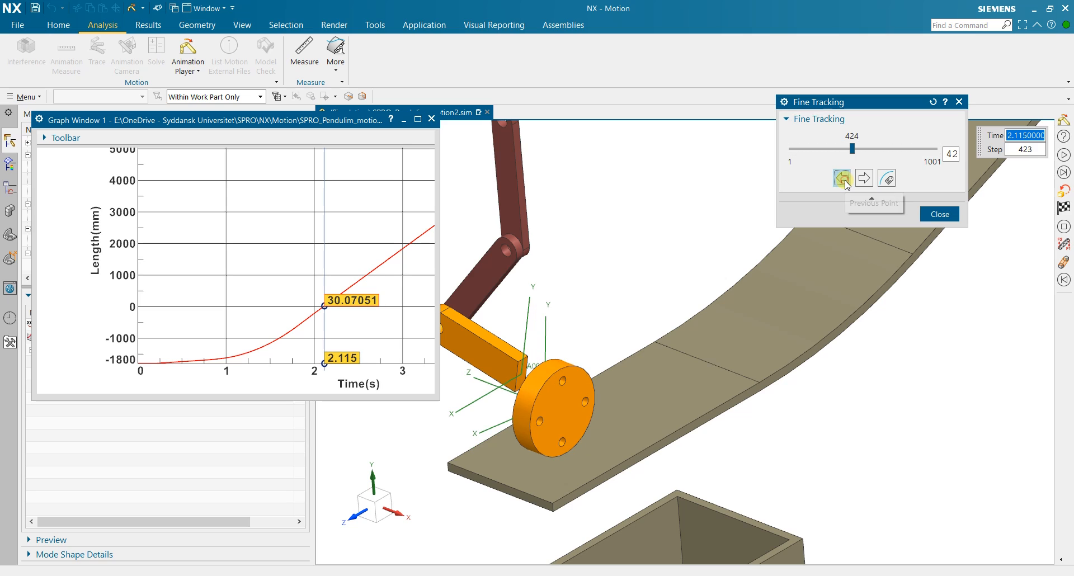
{"action": "left_click", "coordinate": [843, 179]}
{"action": "left_click", "coordinate": [844, 179]}
{"action": "left_click", "coordinate": [843, 179]}
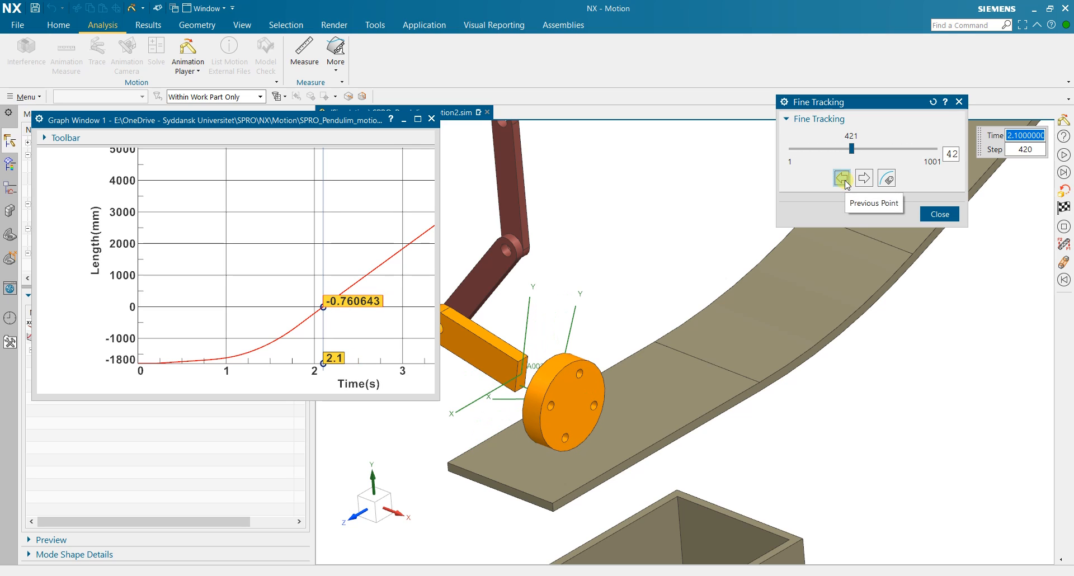
{"action": "left_click", "coordinate": [839, 180]}
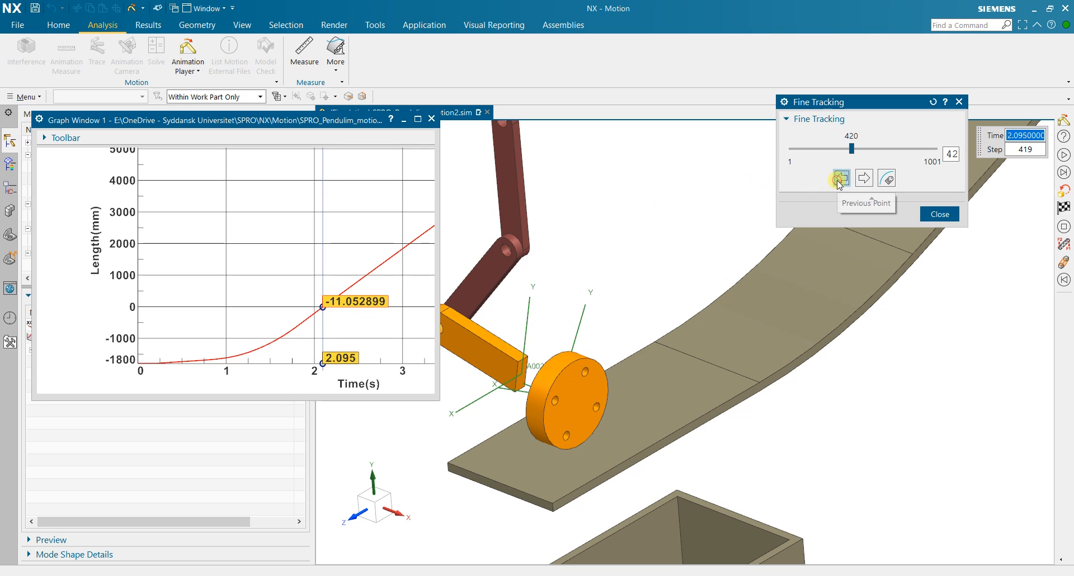
{"action": "left_click", "coordinate": [862, 179]}
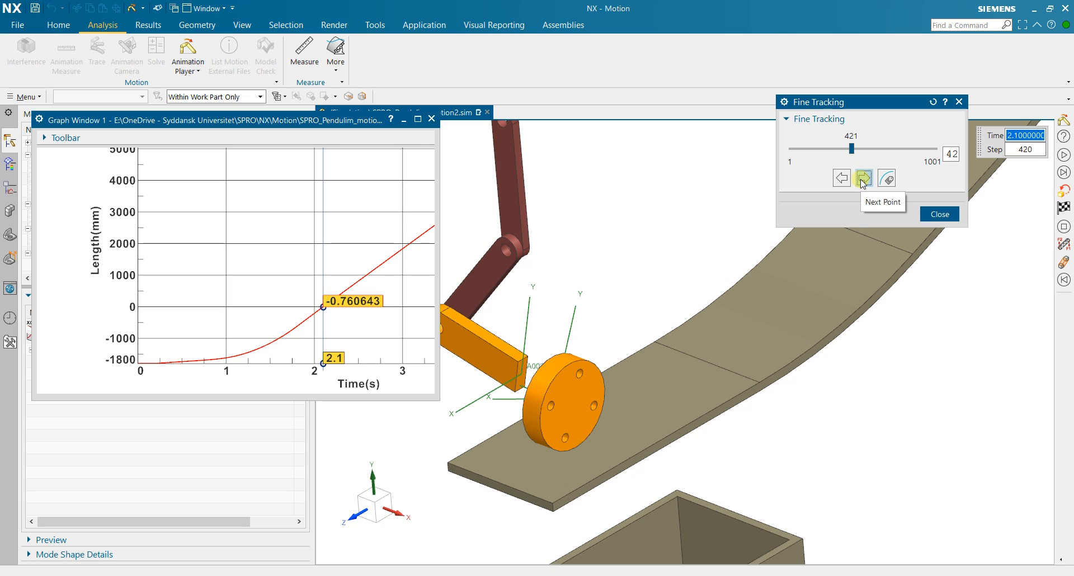
{"action": "left_click", "coordinate": [863, 179]}
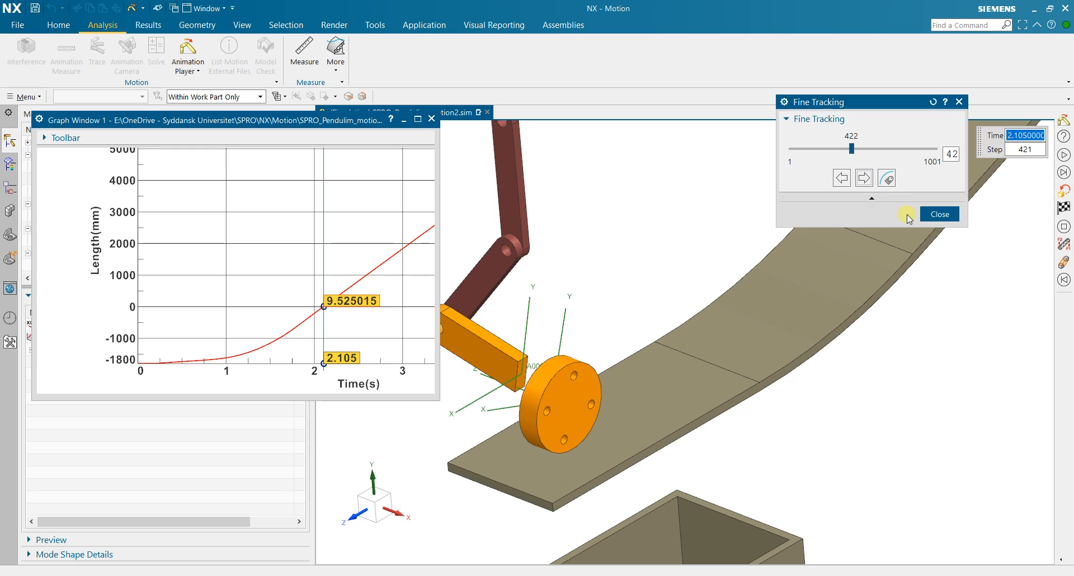
{"action": "left_click", "coordinate": [940, 215]}
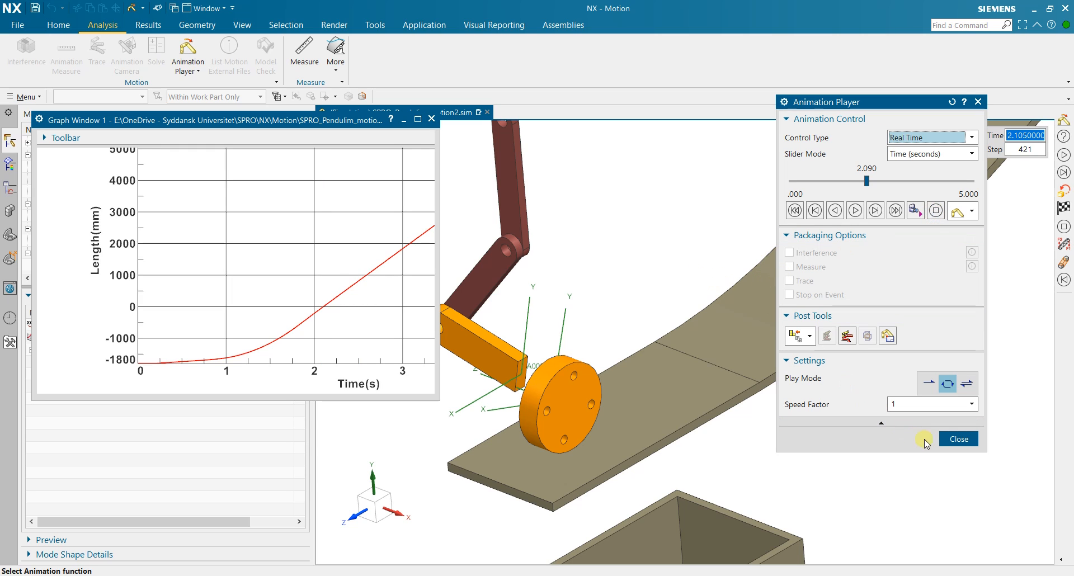
Close the Animation Player and the graph window, and collapse the XY Result View.
{"action": "left_click", "coordinate": [957, 439]}
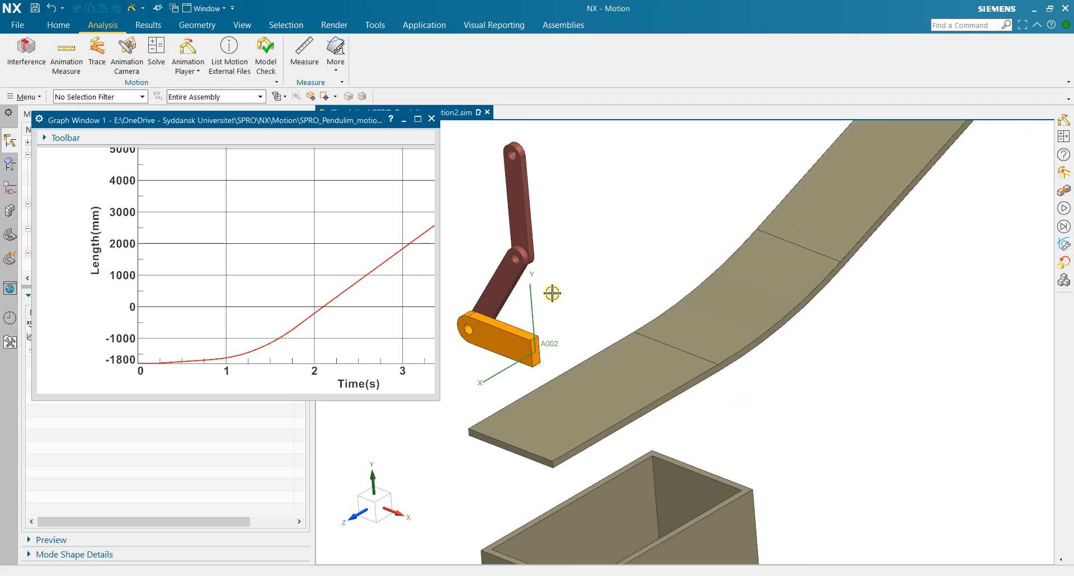
{"action": "left_click", "coordinate": [432, 120]}
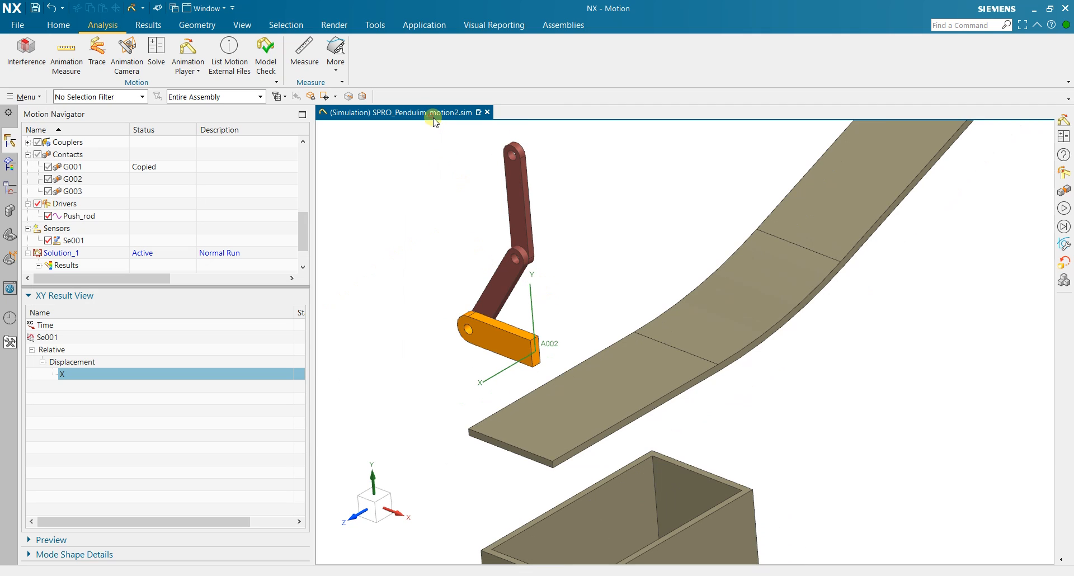
{"action": "scroll", "coordinate": [557, 266], "scroll_direction": "up", "scroll_amount": 3}
{"action": "left_click_drag", "start_coordinate": [563, 260], "coordinate": [618, 215]}
{"action": "scroll", "coordinate": [618, 216], "scroll_direction": "down", "scroll_amount": 3}
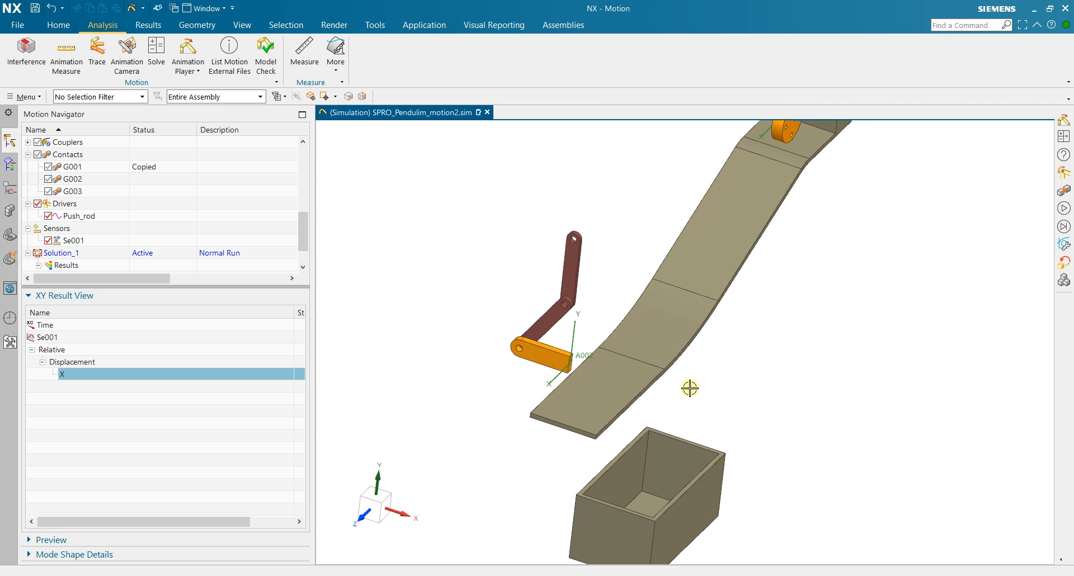
{"action": "left_click", "coordinate": [165, 299]}
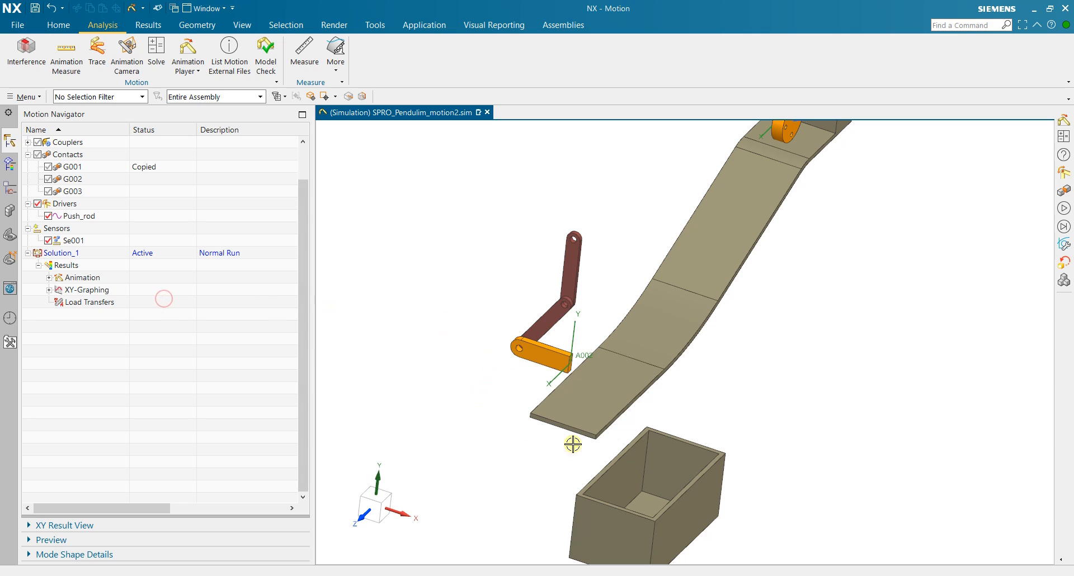
Start a joint driver on Pin2 with Motor rotation and create a Without Rotor PMDC motor for it using the default parameters.
{"action": "scroll", "coordinate": [700, 385], "scroll_direction": "up", "scroll_amount": 2}
{"action": "scroll", "coordinate": [710, 357], "scroll_direction": "down", "scroll_amount": 2}
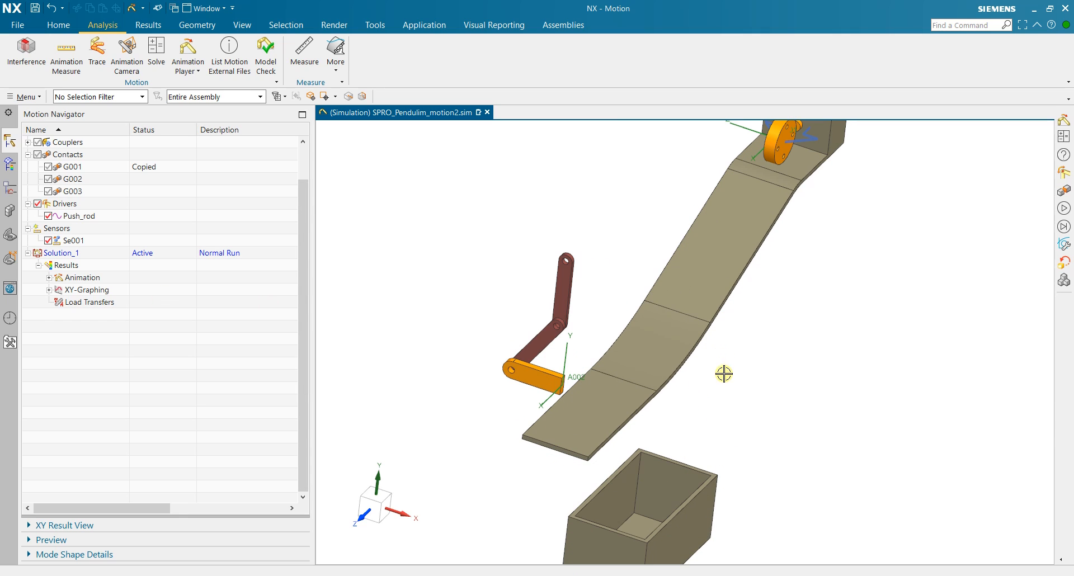
{"action": "left_click_drag", "start_coordinate": [720, 383], "coordinate": [711, 382]}
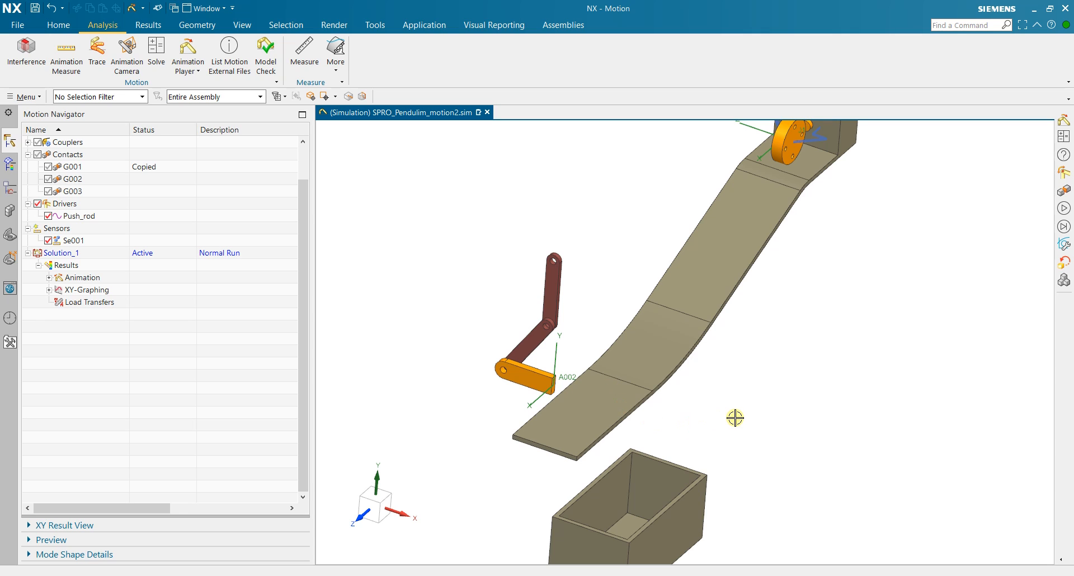
{"action": "scroll", "coordinate": [120, 290], "scroll_direction": "up", "scroll_amount": 6}
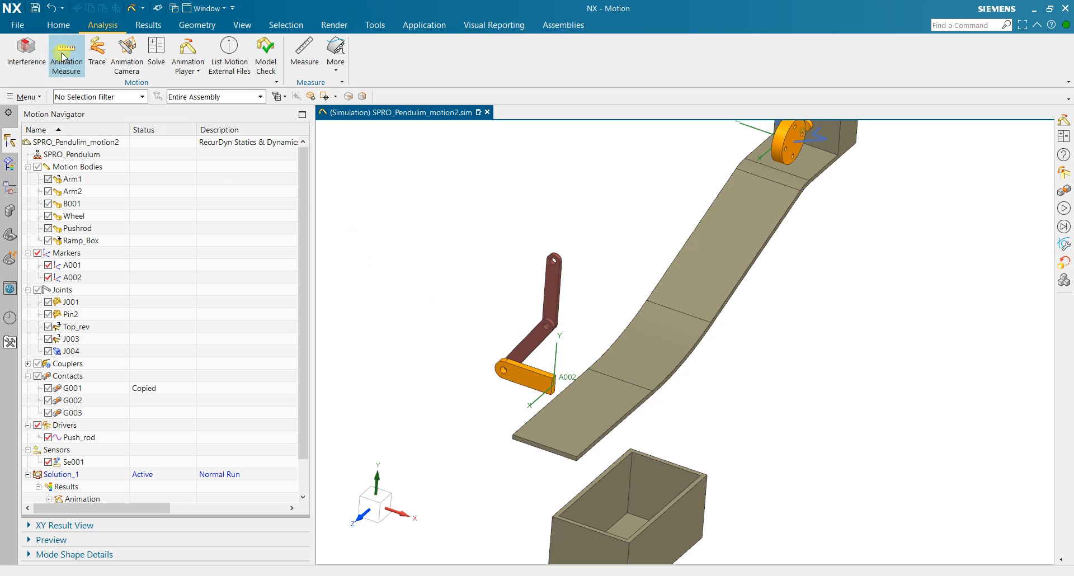
{"action": "left_click", "coordinate": [59, 24]}
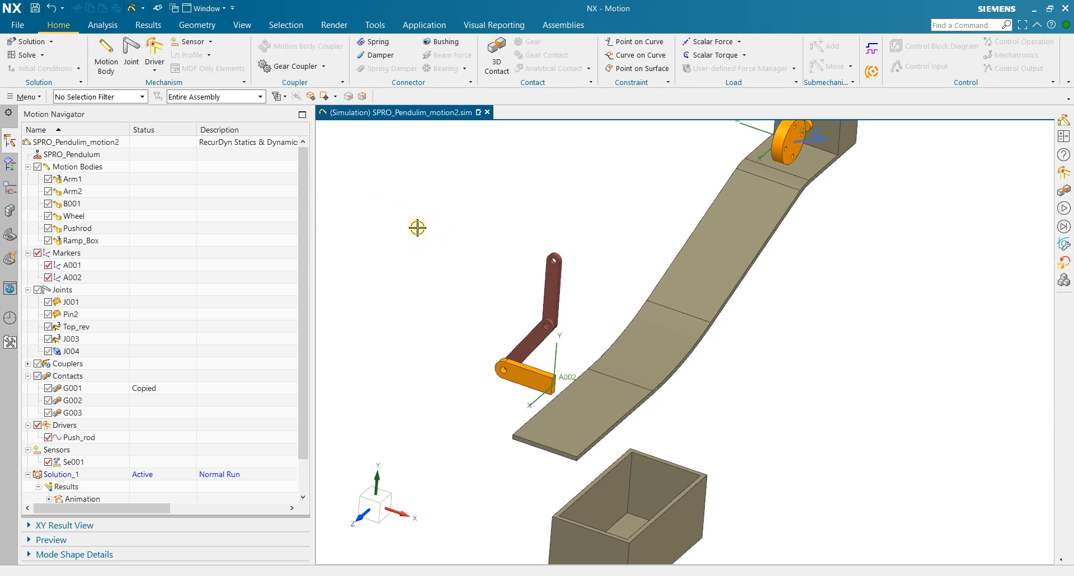
{"action": "scroll", "coordinate": [430, 257], "scroll_direction": "up", "scroll_amount": 3}
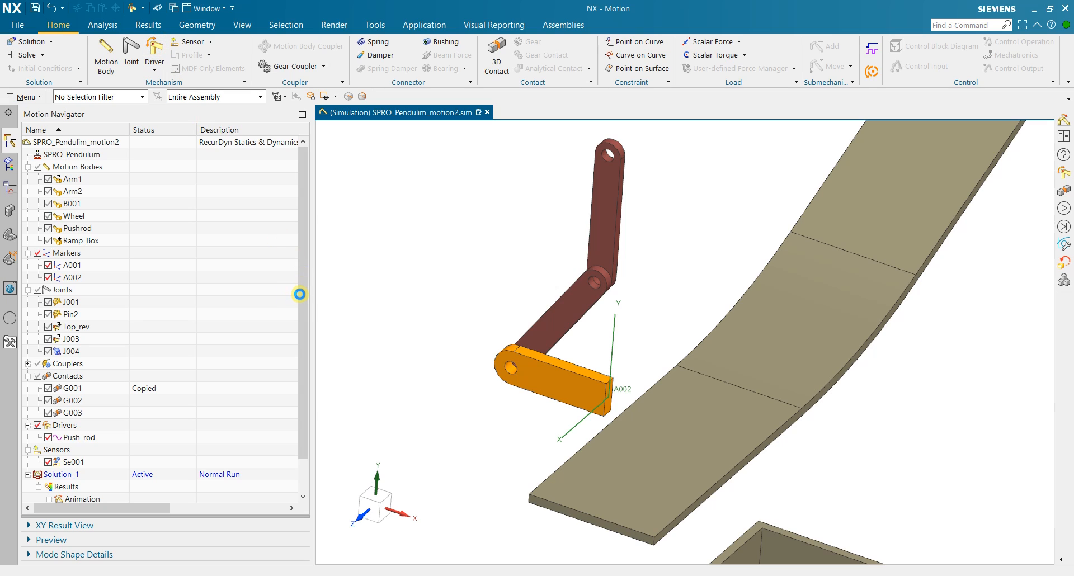
{"action": "left_click", "coordinate": [91, 315]}
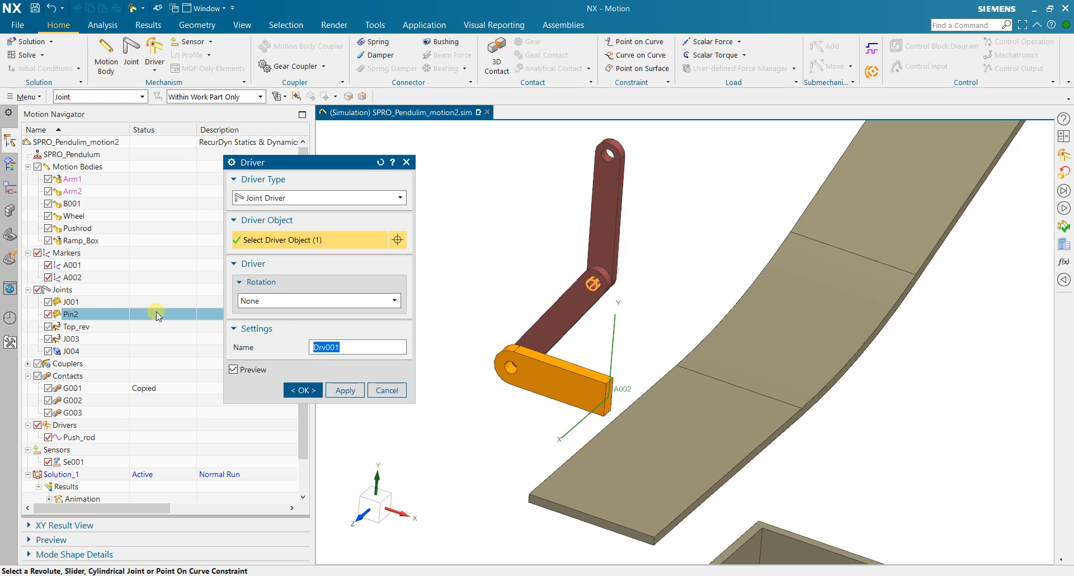
{"action": "left_click", "coordinate": [311, 297]}
{"action": "left_click", "coordinate": [286, 362]}
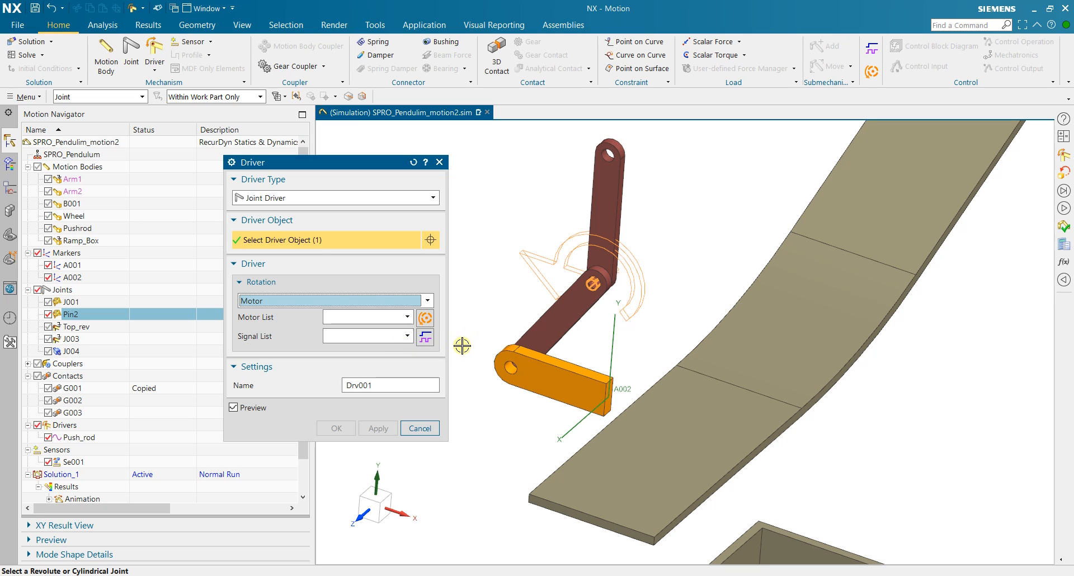
{"action": "left_click", "coordinate": [425, 318]}
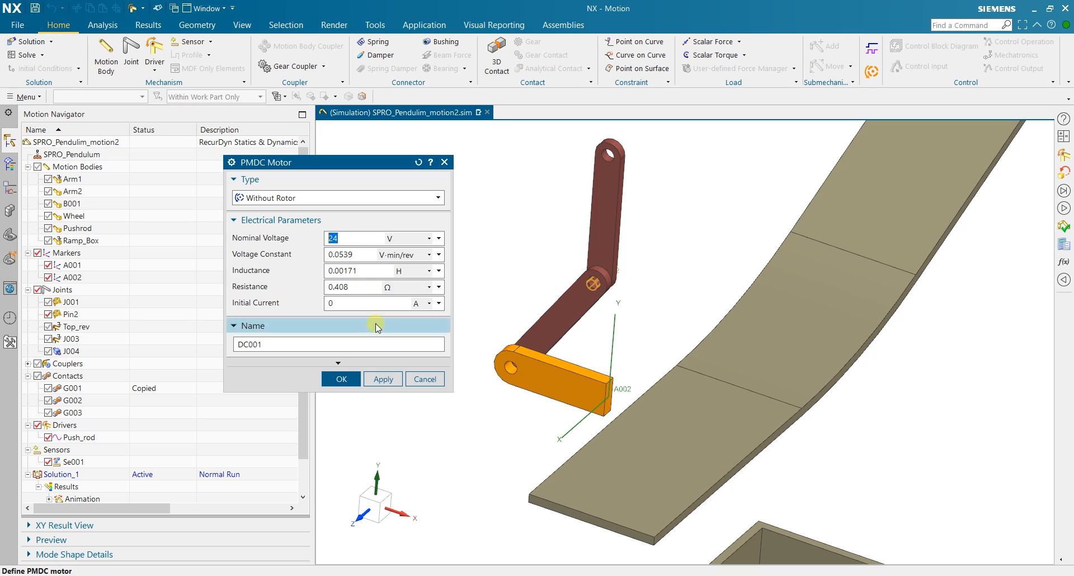
{"action": "left_click", "coordinate": [342, 379]}
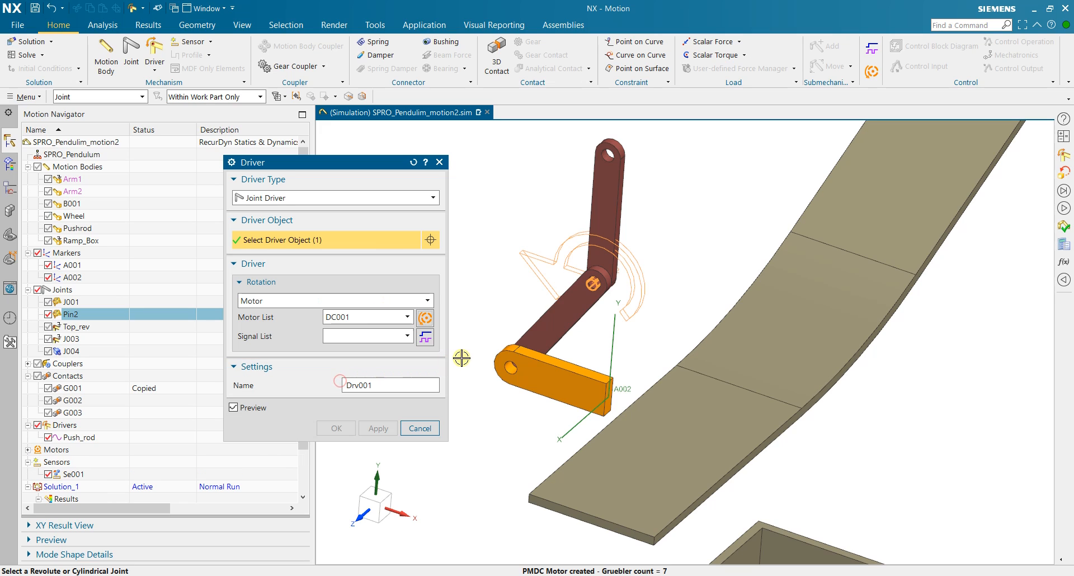
{"action": "left_click", "coordinate": [425, 339]}
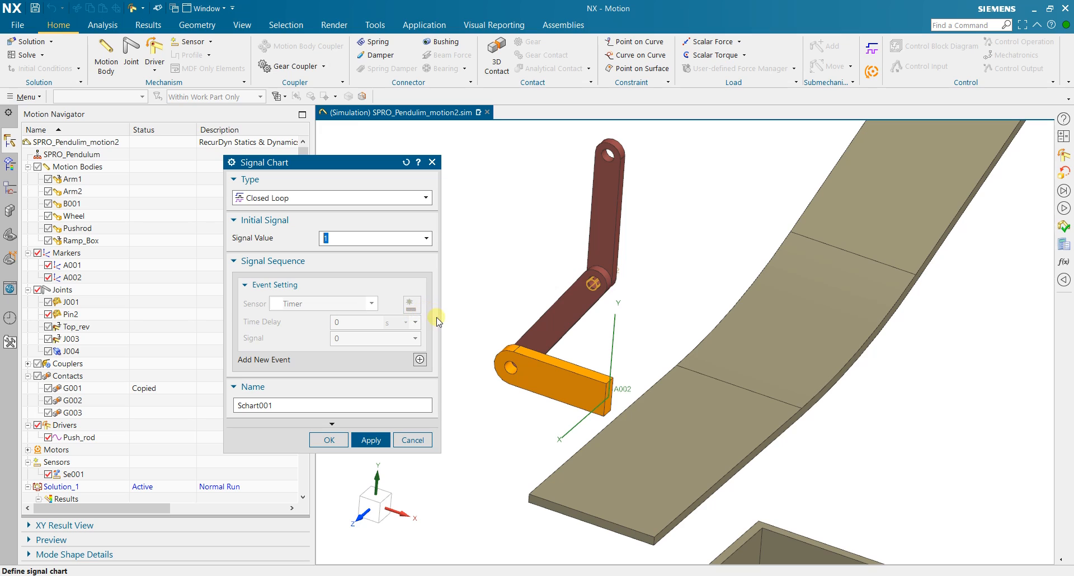
{"action": "left_click", "coordinate": [293, 198]}
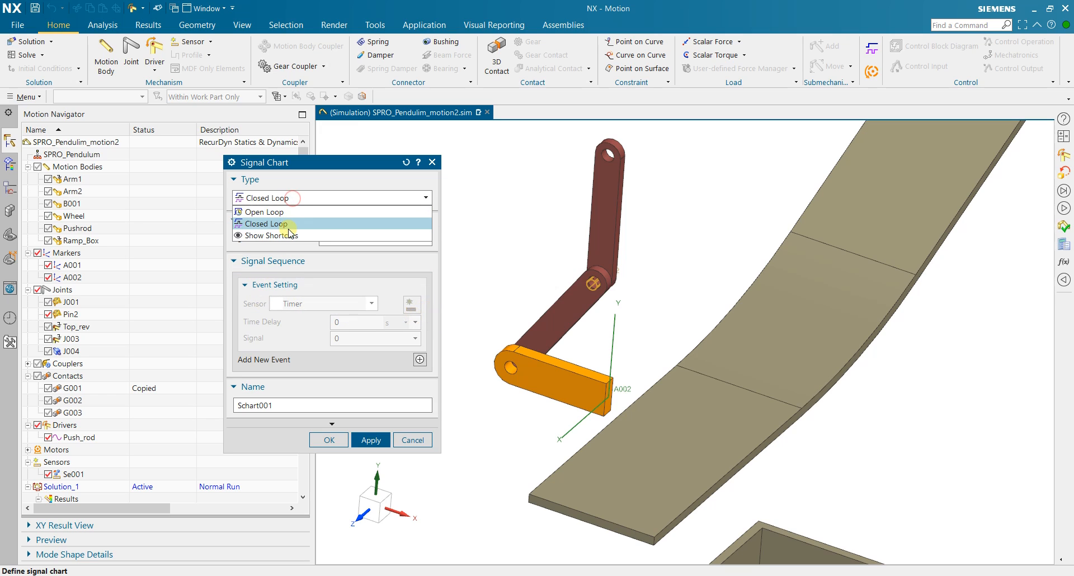
{"action": "left_click", "coordinate": [289, 224]}
{"action": "left_click", "coordinate": [300, 198]}
{"action": "left_click", "coordinate": [297, 213]}
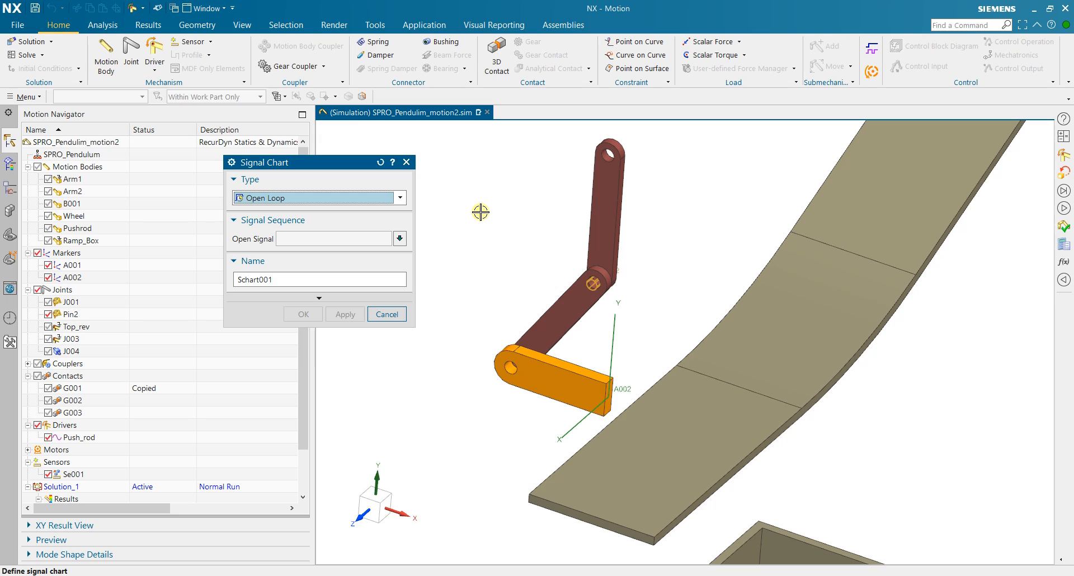
{"action": "left_click", "coordinate": [399, 198]}
{"action": "left_click", "coordinate": [359, 220]}
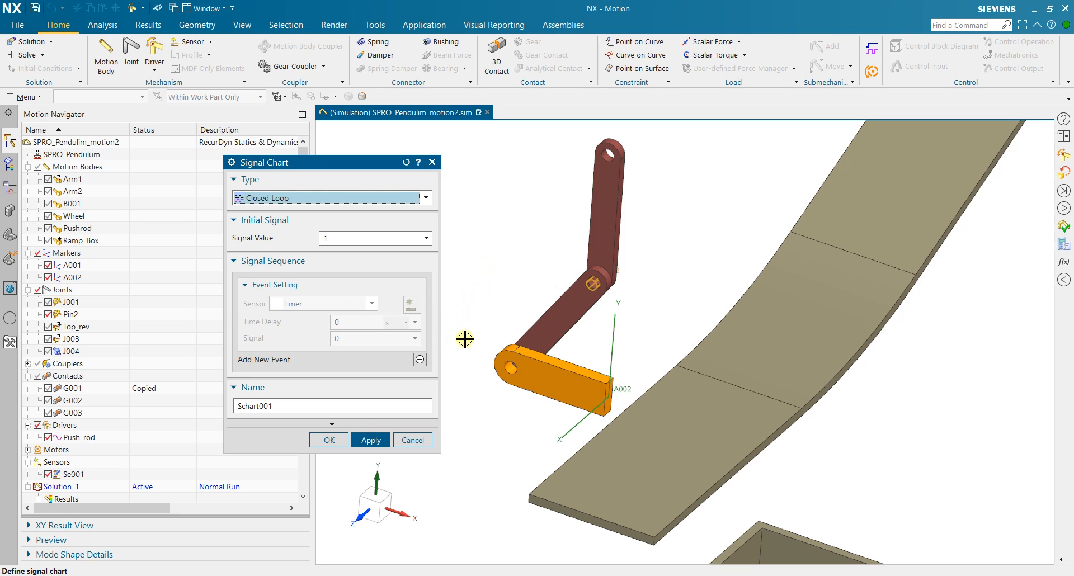
{"action": "left_click", "coordinate": [420, 360]}
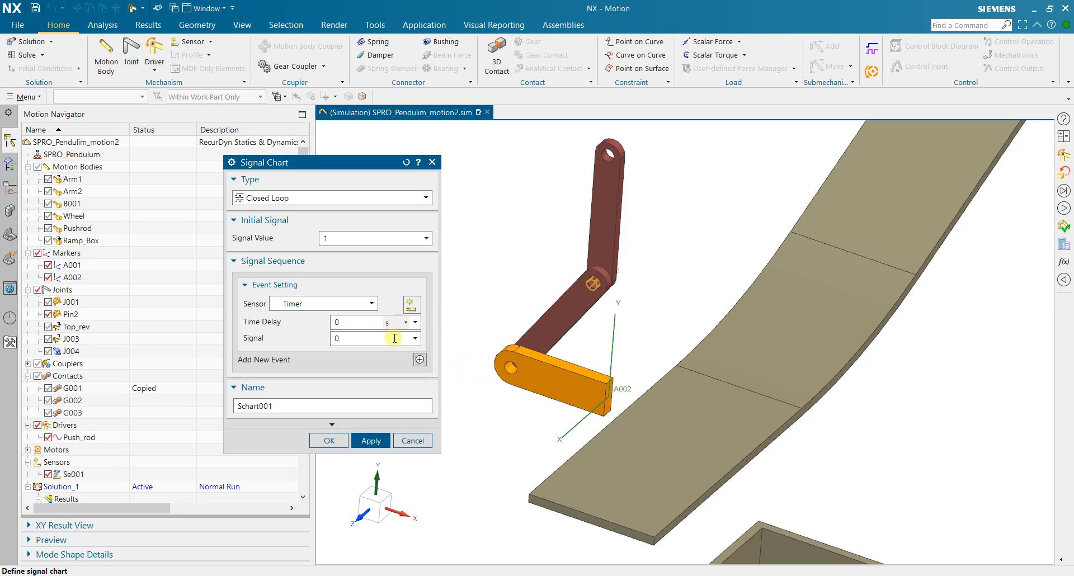
{"action": "left_click", "coordinate": [351, 303]}
{"action": "left_click", "coordinate": [351, 304]}
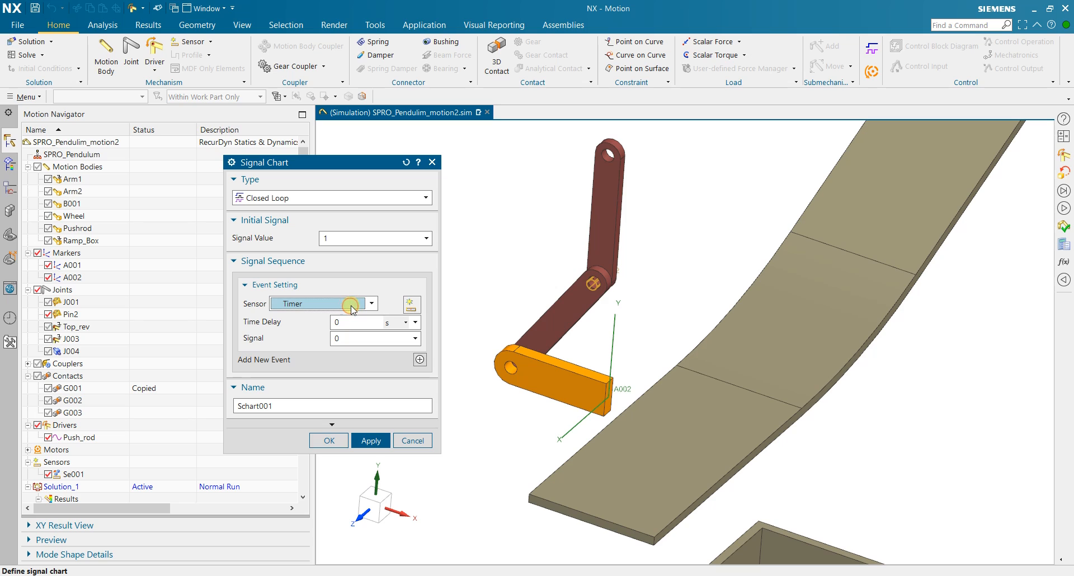
{"action": "scroll", "coordinate": [555, 307], "scroll_direction": "down", "scroll_amount": 3}
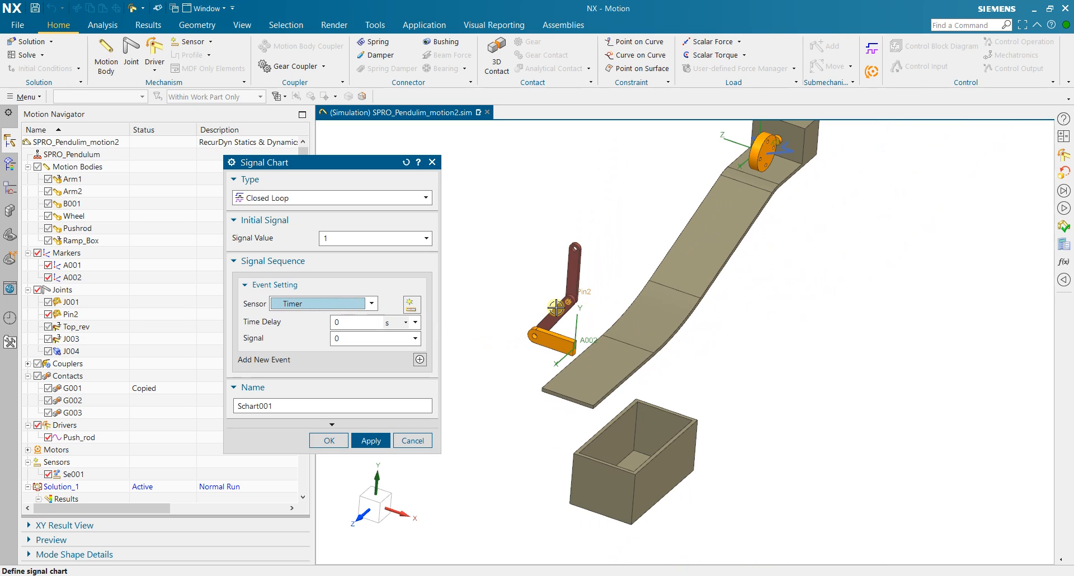
{"action": "scroll", "coordinate": [629, 207], "scroll_direction": "up", "scroll_amount": 4}
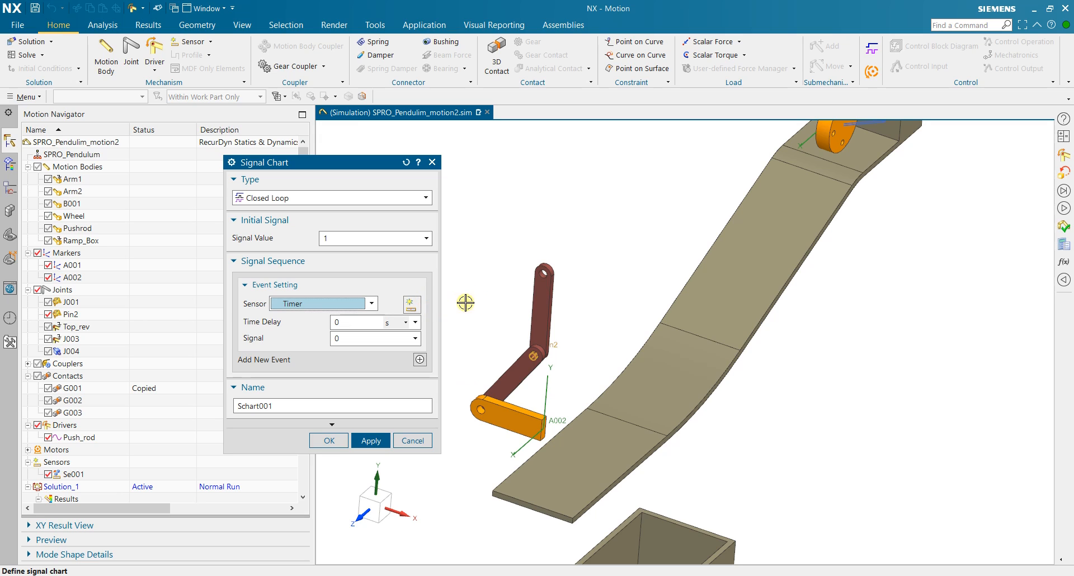
{"action": "scroll", "coordinate": [481, 302], "scroll_direction": "down", "scroll_amount": 2}
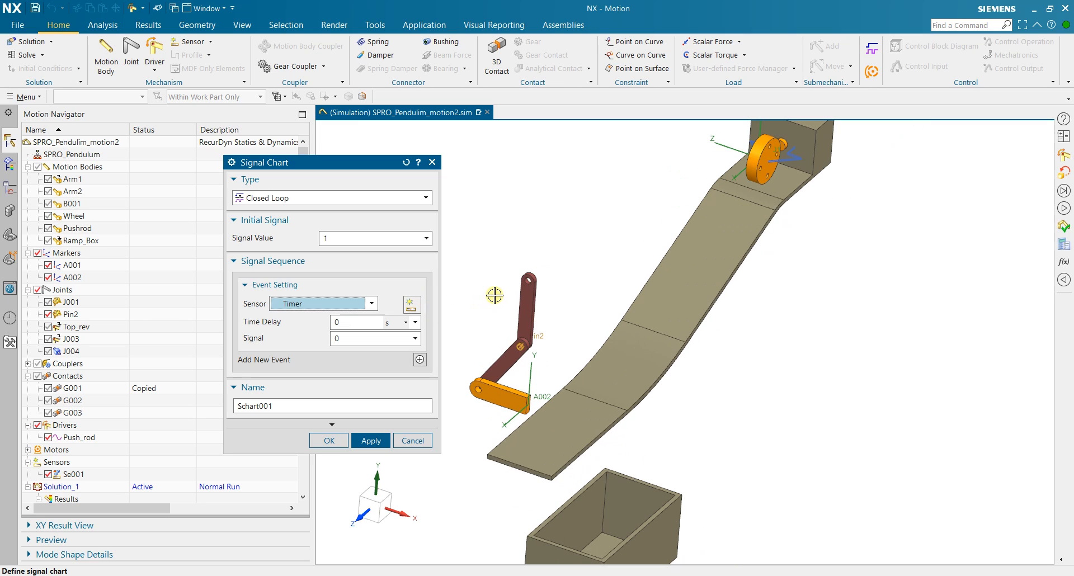
{"action": "left_click", "coordinate": [347, 304]}
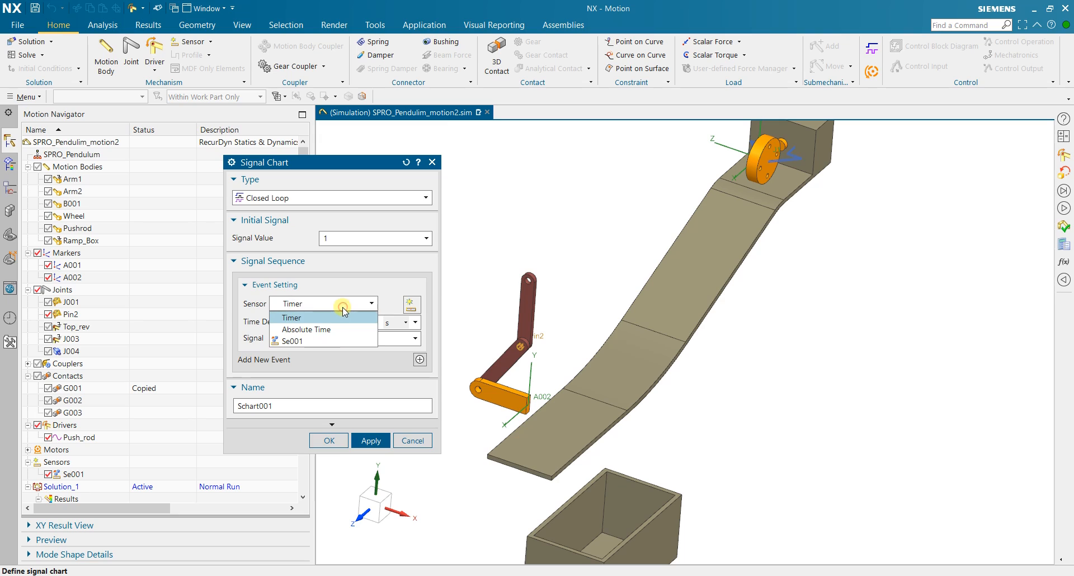
{"action": "left_click", "coordinate": [322, 342]}
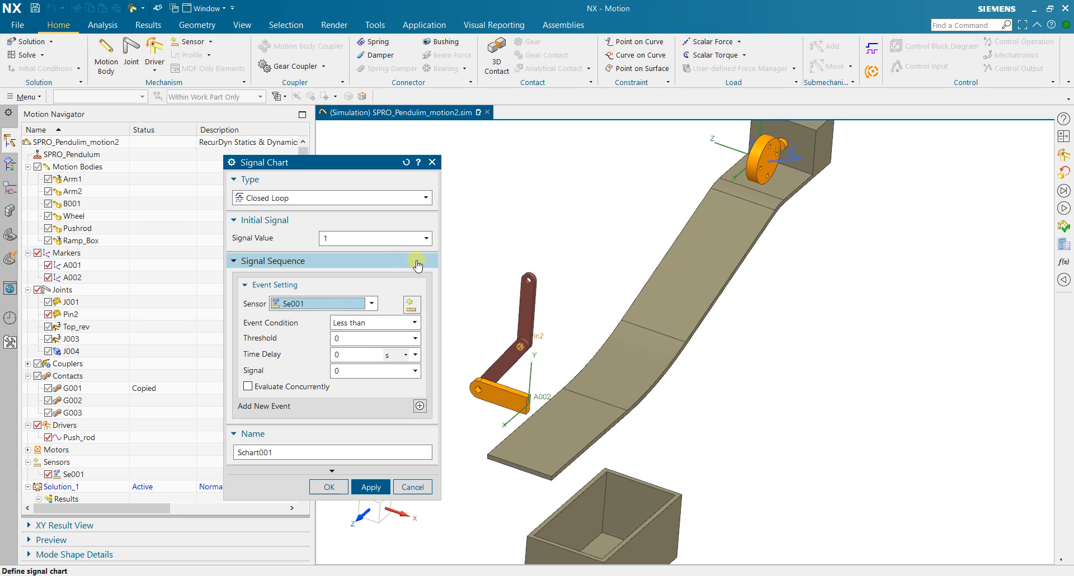
{"action": "double_click", "coordinate": [365, 242]}
{"action": "type", "text": "0"}
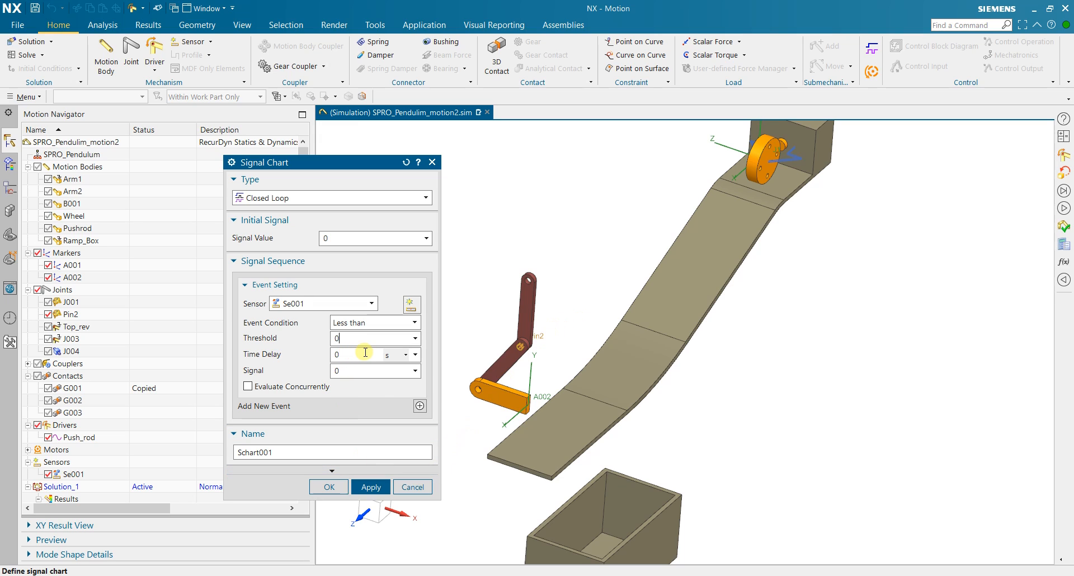
{"action": "left_click", "coordinate": [412, 487]}
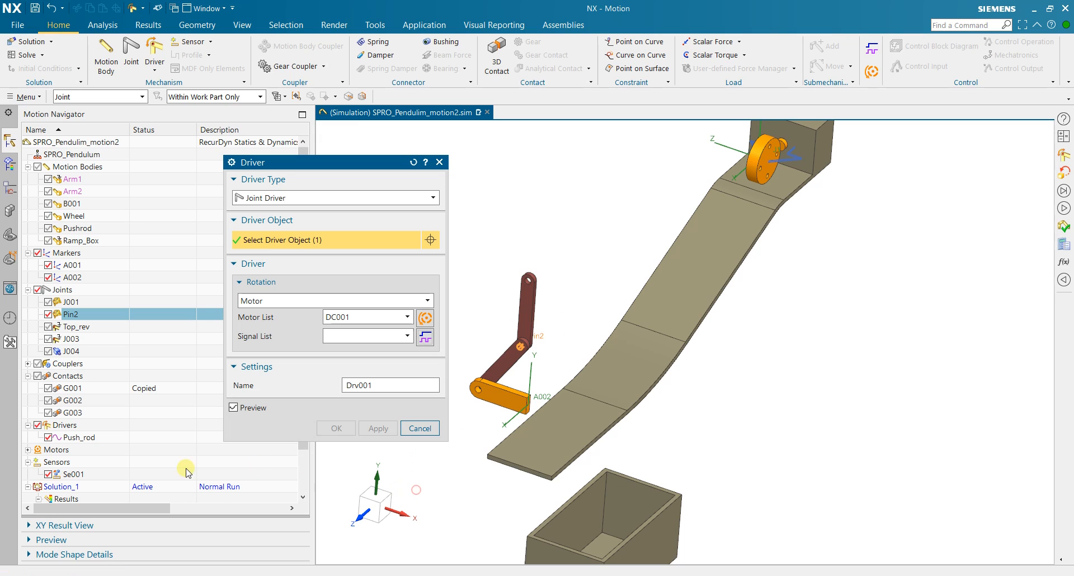
Cancel the Pin2 driver while saving its motor, and check the settings of displacement sensor Se001.
{"action": "left_click", "coordinate": [419, 429]}
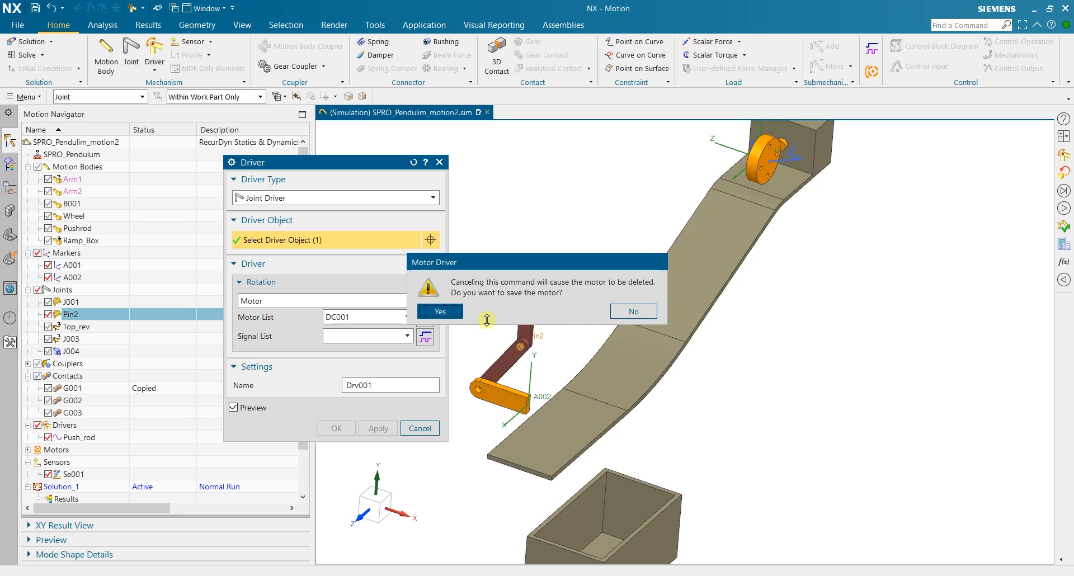
{"action": "left_click", "coordinate": [438, 313]}
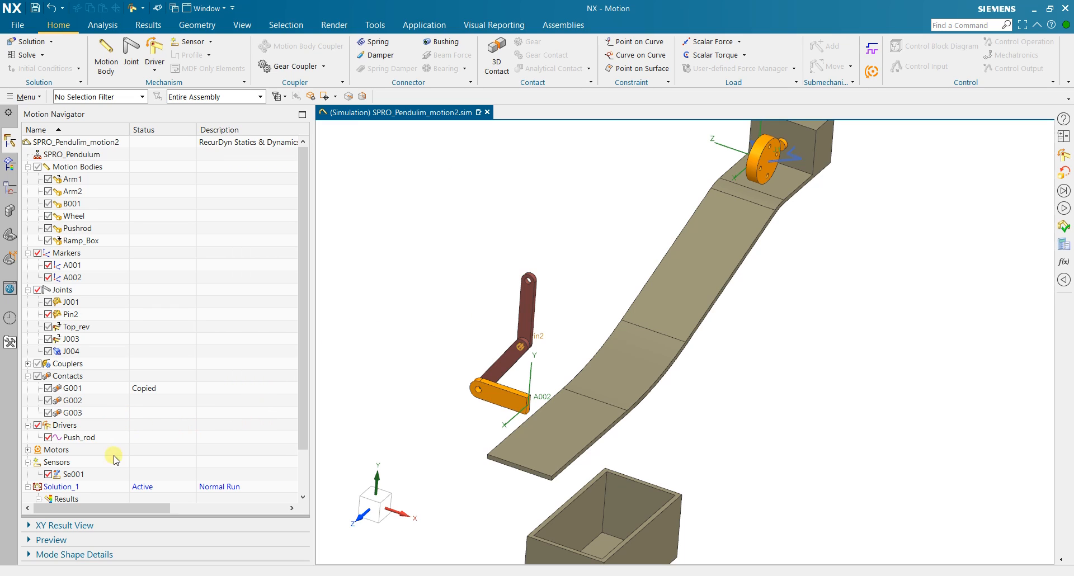
{"action": "double_click", "coordinate": [91, 477]}
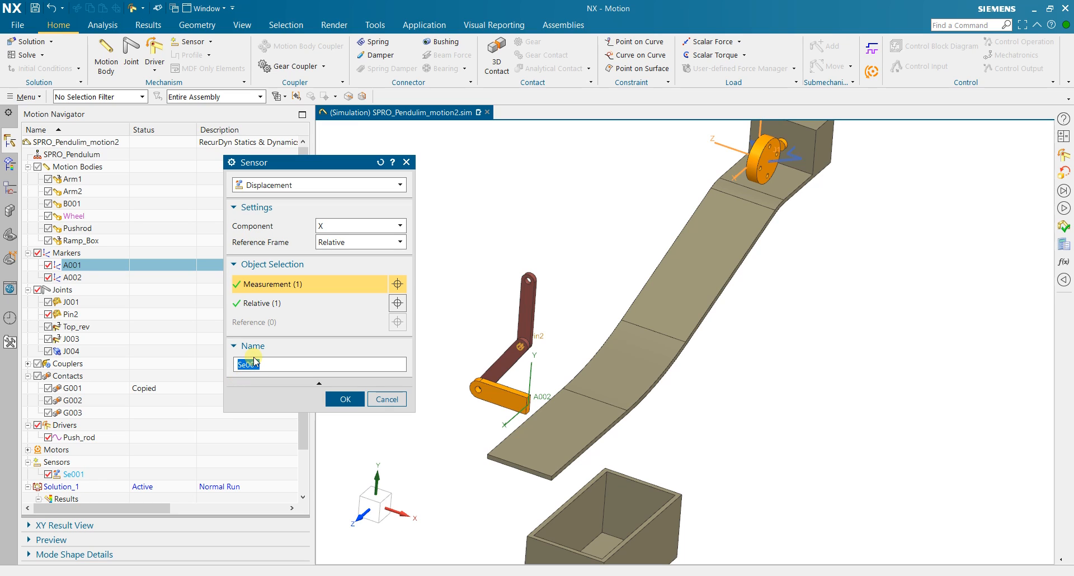
{"action": "key", "text": "Escape"}
Rotate marker A002's coordinate system about its Z axis so that X points towards the ramp and Y points downwards.
{"action": "left_click", "coordinate": [73, 278]}
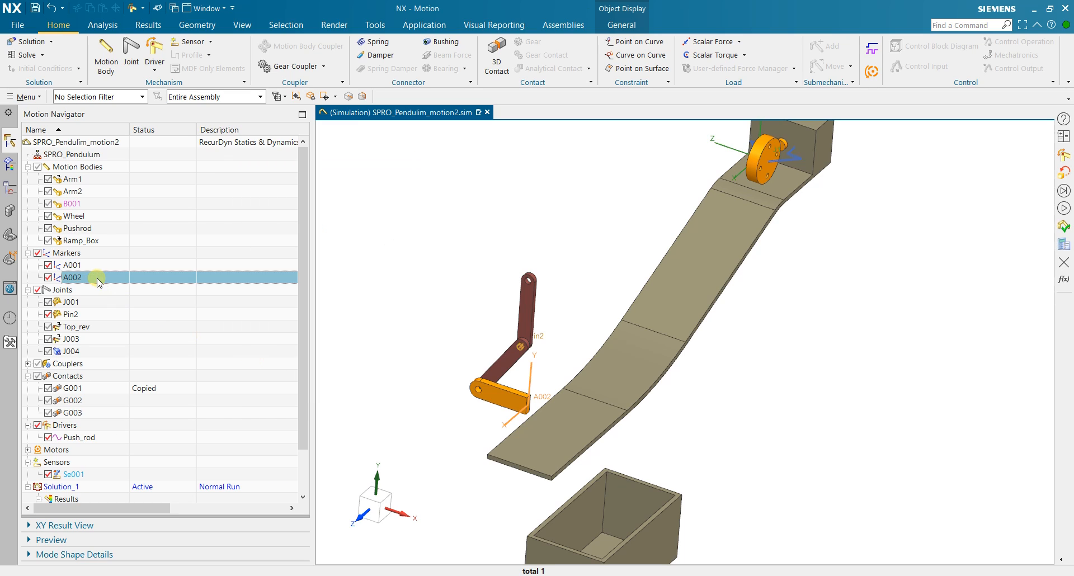
{"action": "double_click", "coordinate": [81, 278]}
{"action": "scroll", "coordinate": [548, 370], "scroll_direction": "up", "scroll_amount": 3}
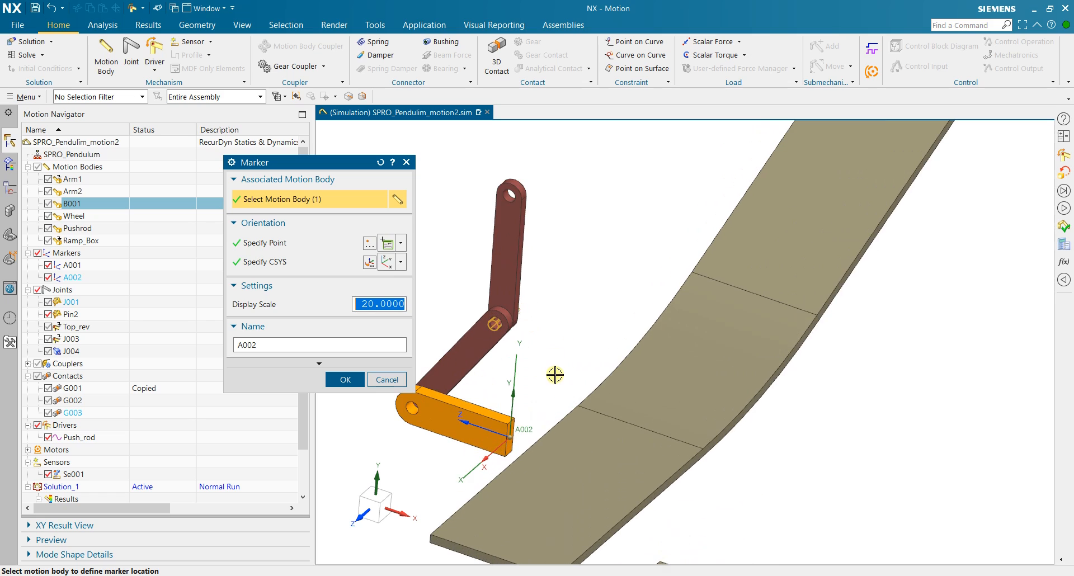
{"action": "left_click", "coordinate": [306, 266]}
{"action": "scroll", "coordinate": [535, 425], "scroll_direction": "up", "scroll_amount": 3}
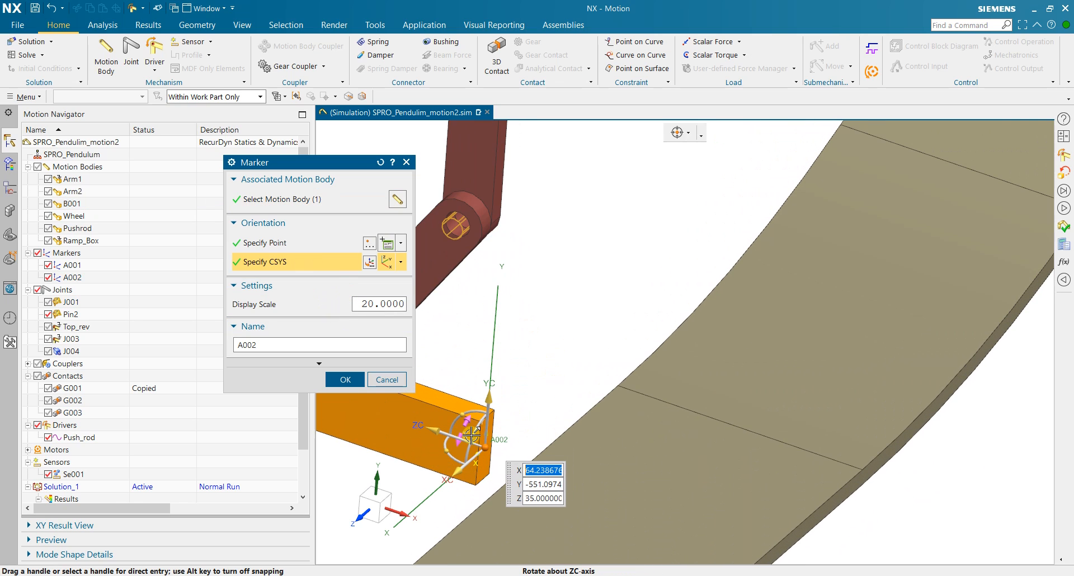
{"action": "mouse_move", "coordinate": [474, 432]}
{"action": "left_mouse_down"}
{"action": "mouse_move", "coordinate": [529, 386]}
{"action": "mouse_move", "coordinate": [560, 440]}
{"action": "mouse_move", "coordinate": [547, 506]}
{"action": "left_mouse_up"}
{"action": "left_click", "coordinate": [346, 379]}
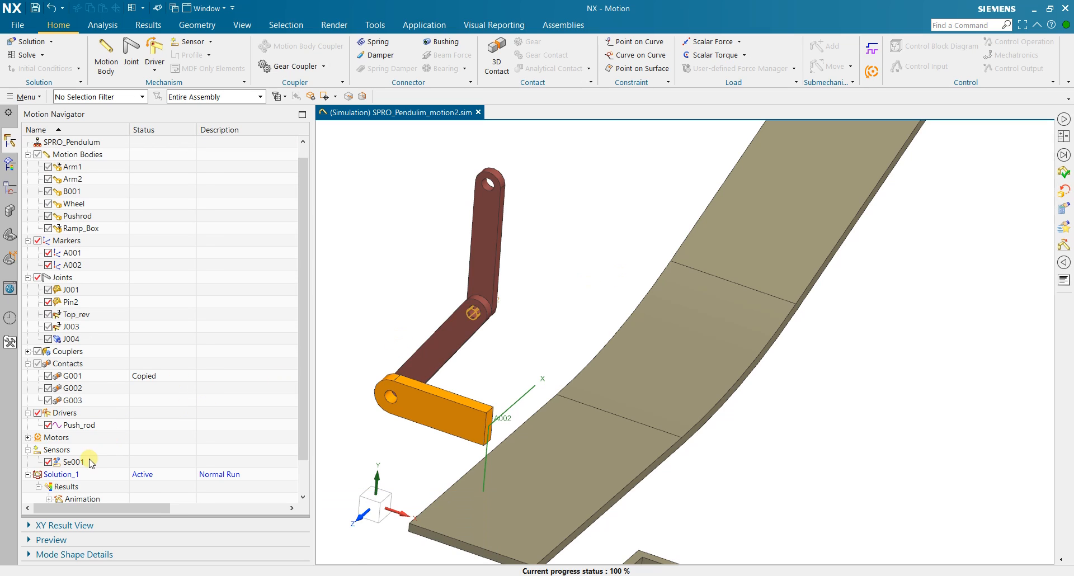
Plot sensor Se001's relative X displacement in a graph window to examine the curve, and close the graph.
{"action": "left_click", "coordinate": [89, 460]}
{"action": "scroll", "coordinate": [90, 487], "scroll_direction": "down", "scroll_amount": 1}
{"action": "left_click", "coordinate": [89, 524]}
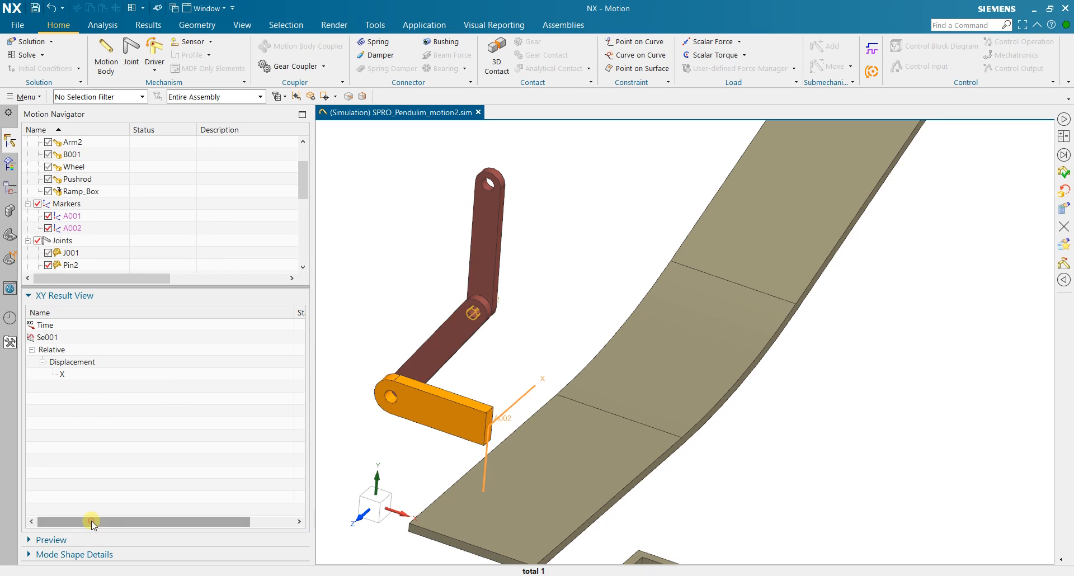
{"action": "double_click", "coordinate": [89, 373]}
{"action": "left_click", "coordinate": [258, 185]}
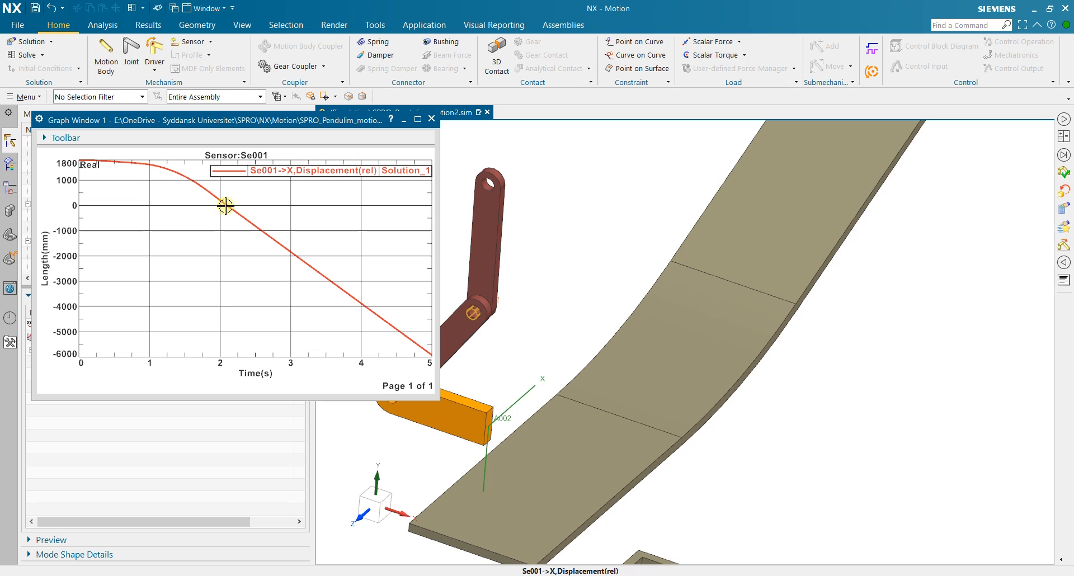
{"action": "left_click", "coordinate": [433, 119]}
{"action": "left_click", "coordinate": [102, 295]}
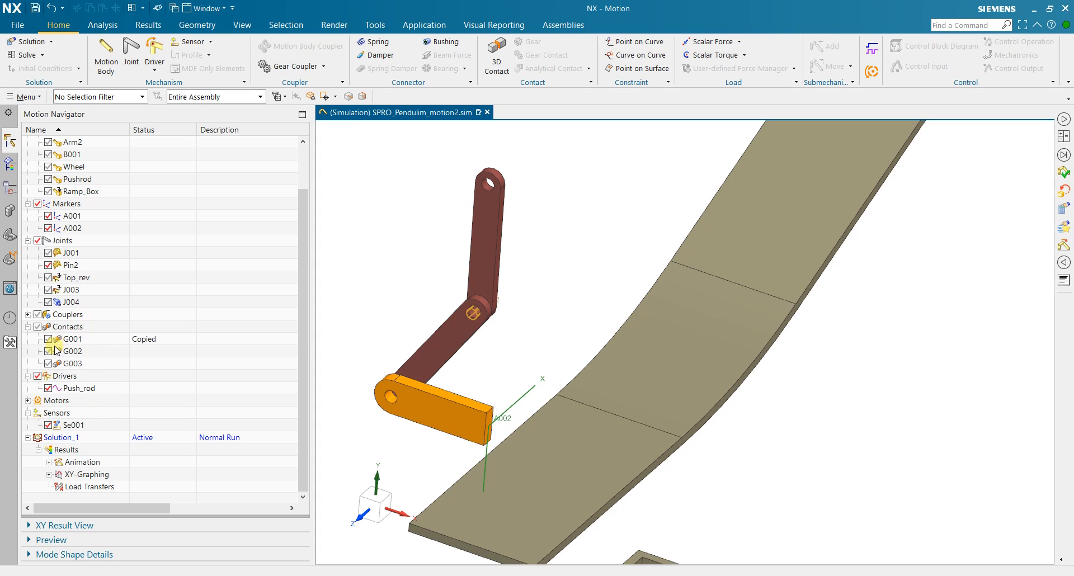
Start a new joint driver on Pin2 with Motor rotation using the saved motor DC001.
{"action": "left_click", "coordinate": [87, 392]}
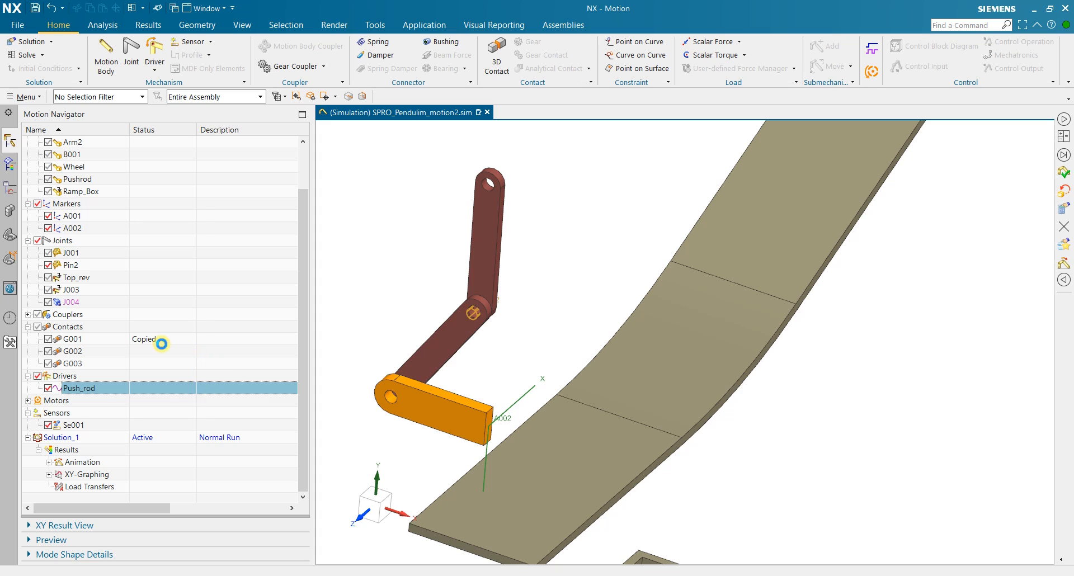
{"action": "left_click", "coordinate": [27, 400]}
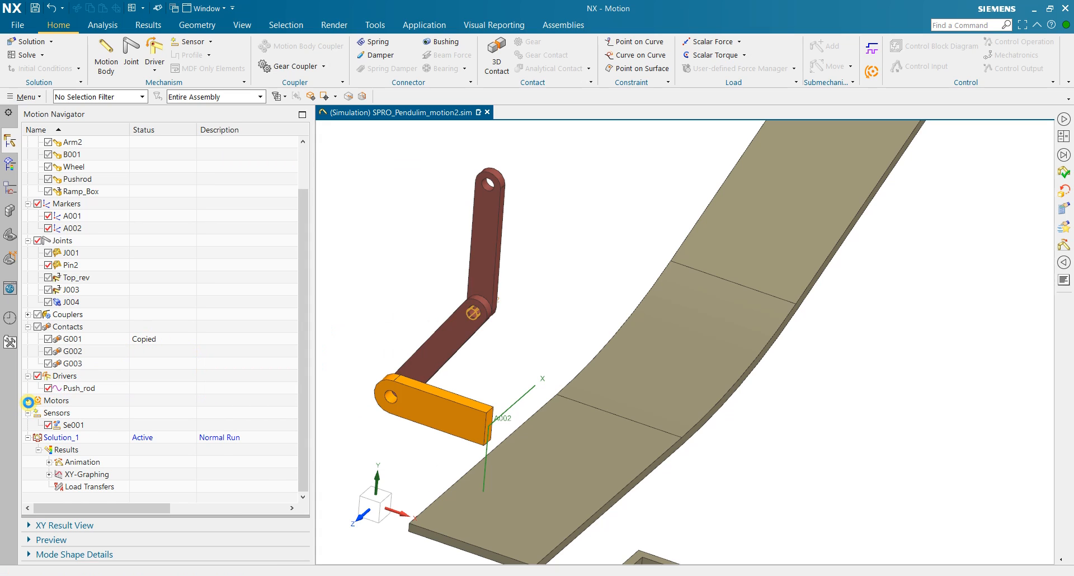
{"action": "left_click", "coordinate": [155, 49]}
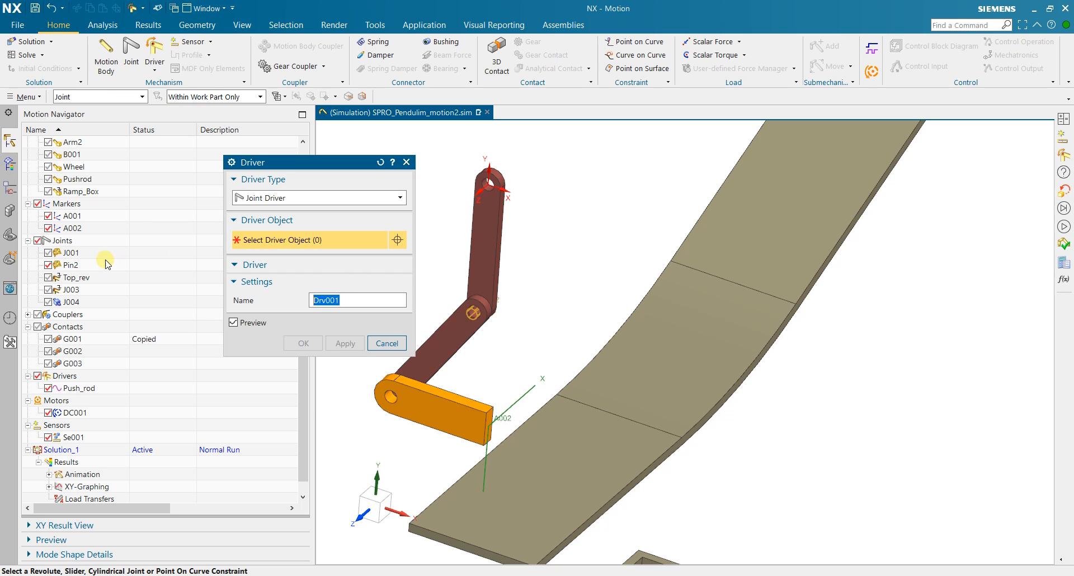
{"action": "left_click", "coordinate": [302, 300]}
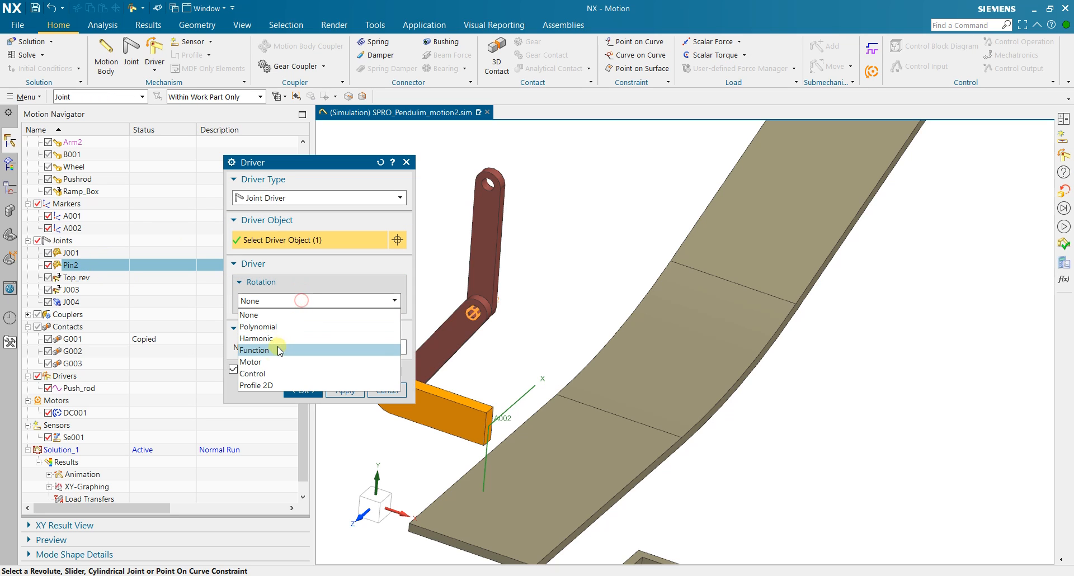
{"action": "left_click", "coordinate": [296, 371]}
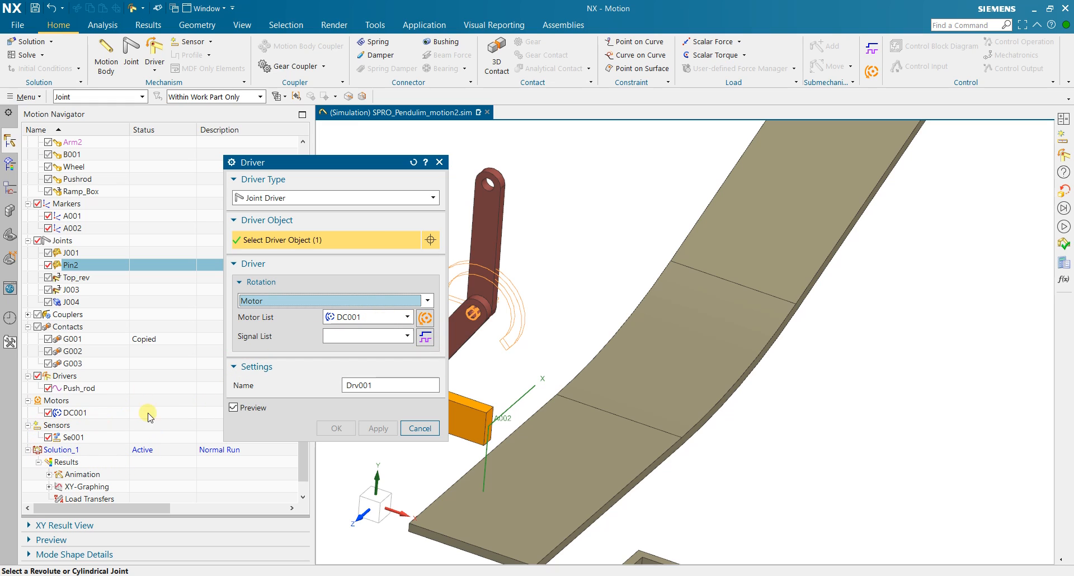
Start a closed-loop signal chart with initial signal 0, add an event, and enlarge the dialog to show the full event list.
{"action": "left_click", "coordinate": [421, 345]}
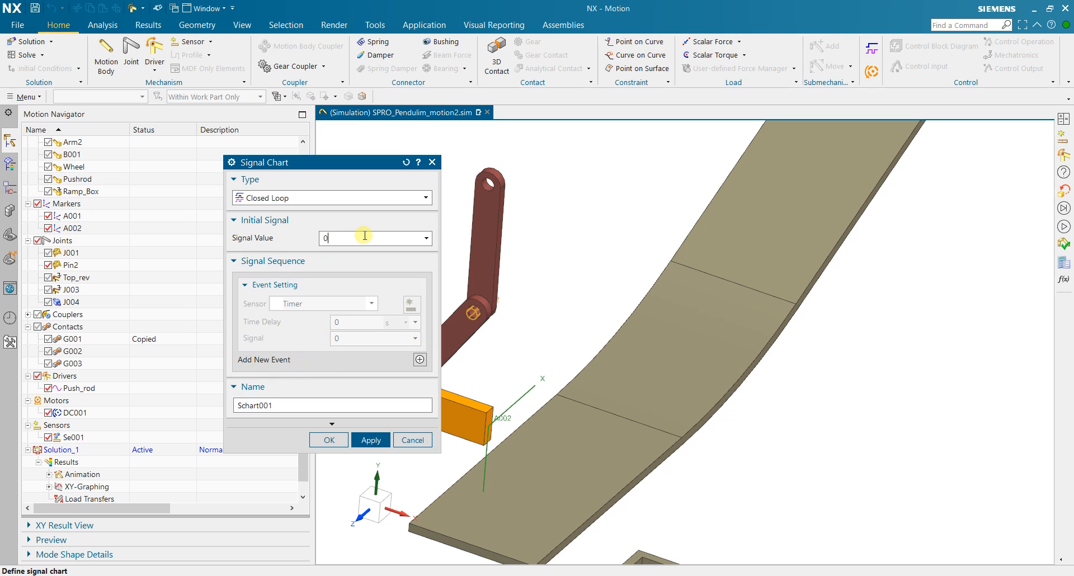
{"action": "left_click", "coordinate": [420, 360]}
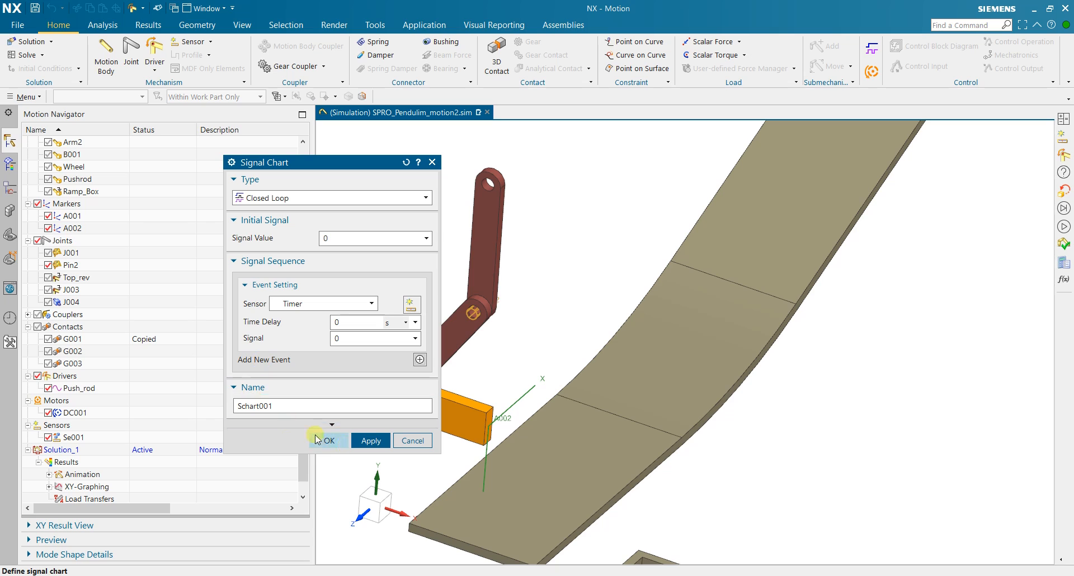
{"action": "left_click", "coordinate": [331, 423]}
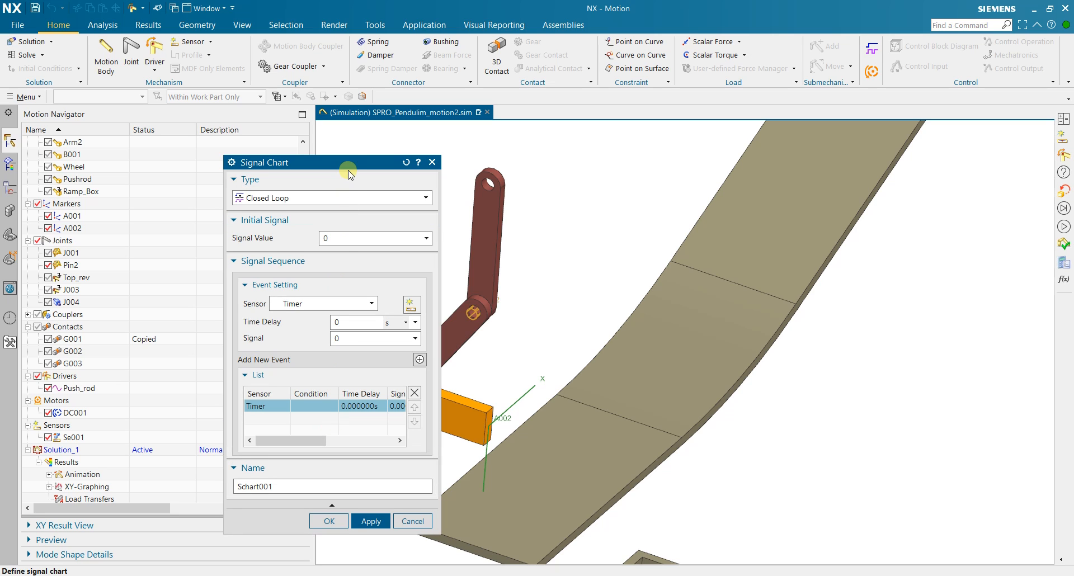
{"action": "left_click_drag", "start_coordinate": [346, 162], "coordinate": [329, 127]}
{"action": "left_click_drag", "start_coordinate": [422, 497], "coordinate": [590, 470]}
{"action": "left_click_drag", "start_coordinate": [498, 137], "coordinate": [363, 80]}
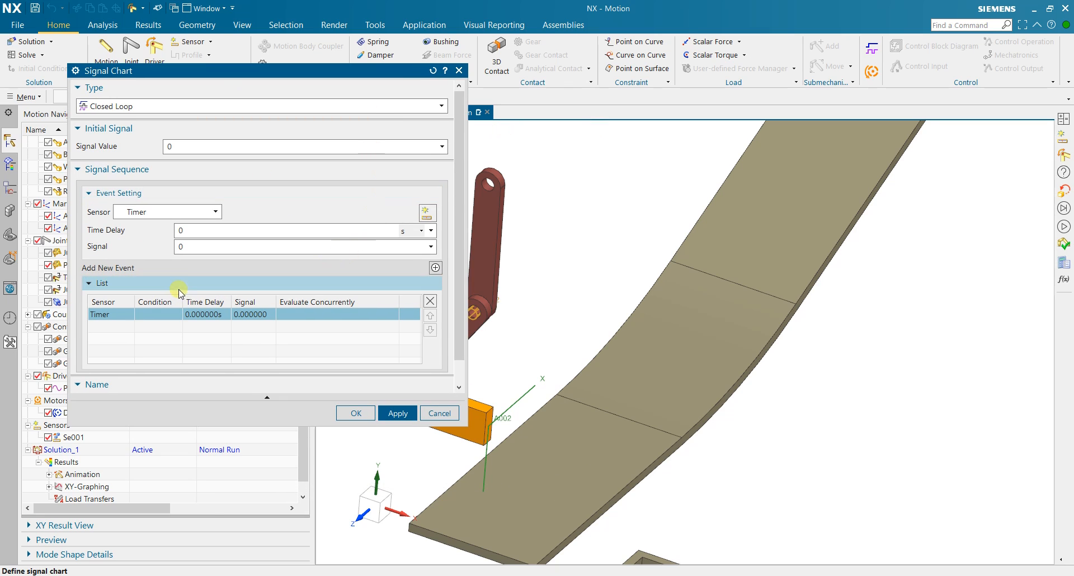
Set the event to sensor Se001 with condition Less than, threshold 0, time delay 0 s and signal 1.
{"action": "left_click", "coordinate": [158, 212]}
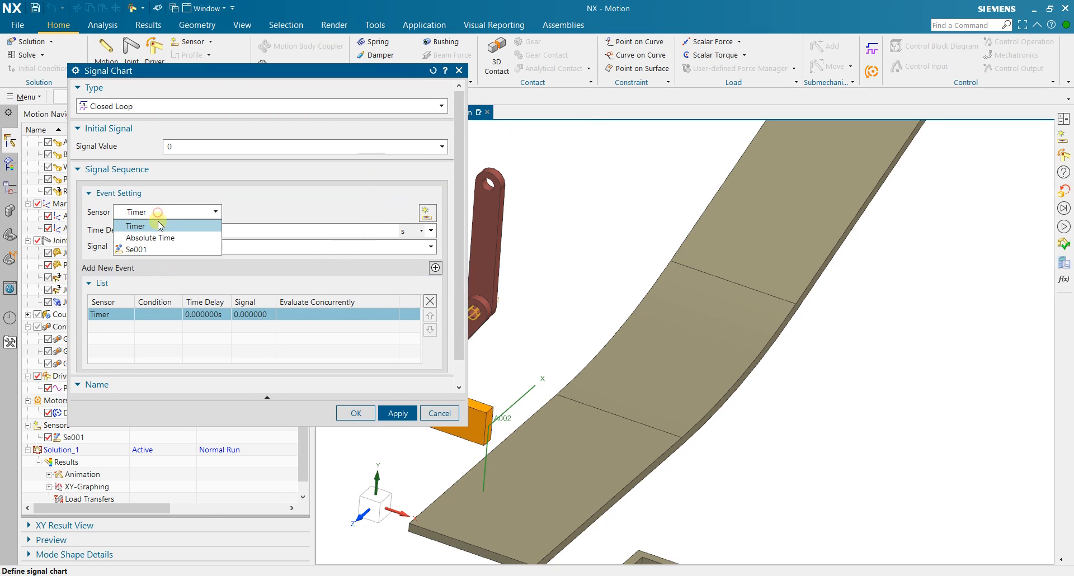
{"action": "left_click", "coordinate": [162, 249]}
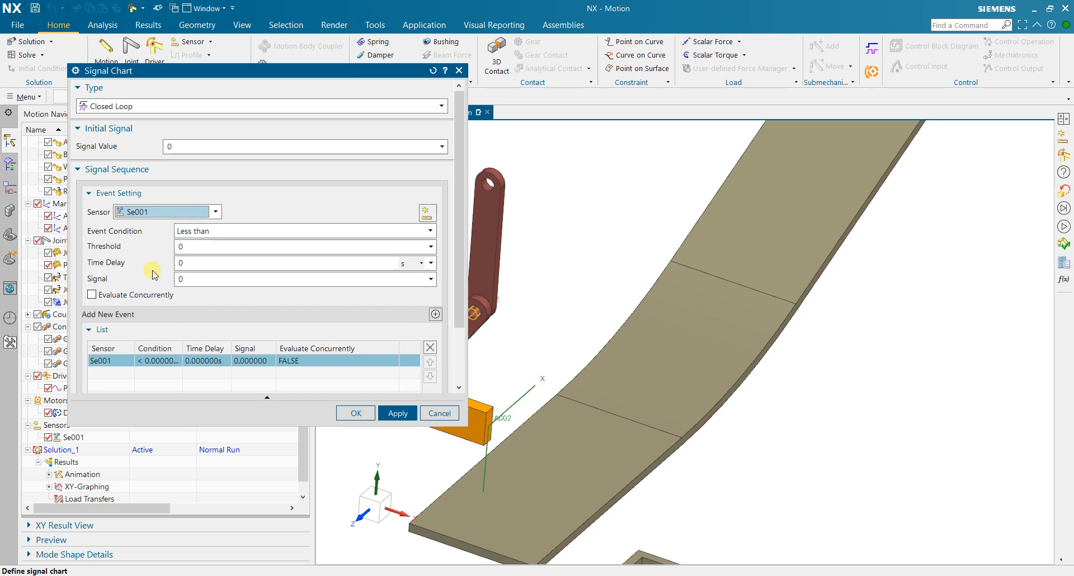
{"action": "left_click", "coordinate": [238, 251]}
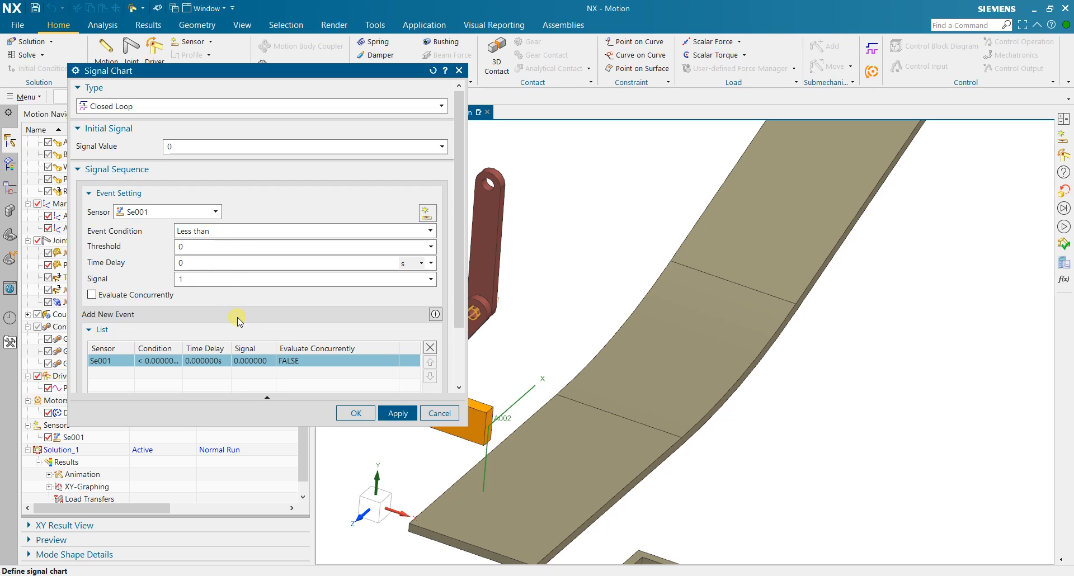
Create the signal chart, complete the Pin2 motor driver that uses it, and save the simulation.
{"action": "left_click", "coordinate": [350, 417]}
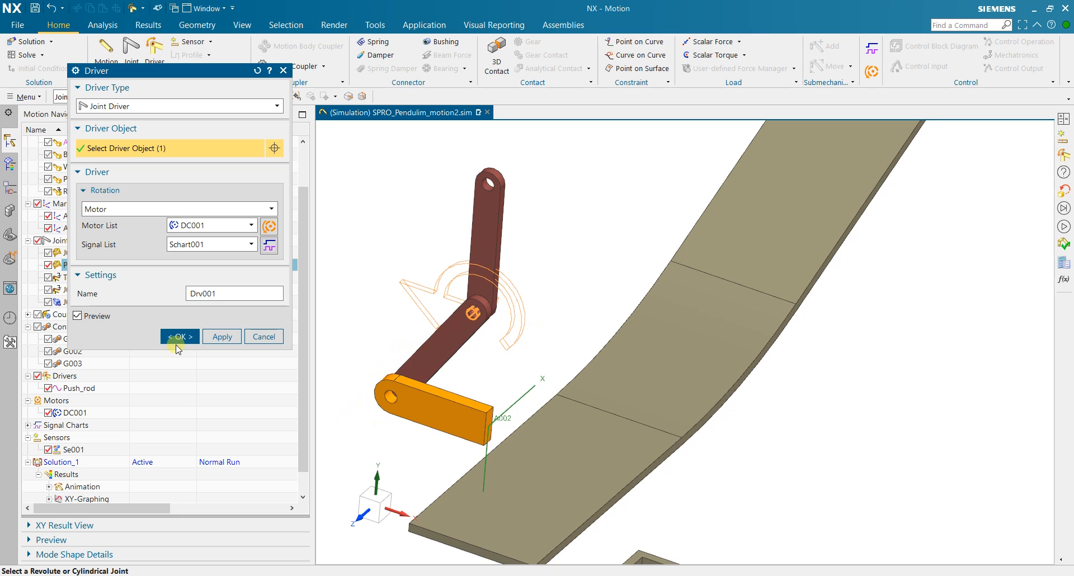
{"action": "left_click", "coordinate": [176, 342]}
{"action": "scroll", "coordinate": [504, 361], "scroll_direction": "down", "scroll_amount": 3}
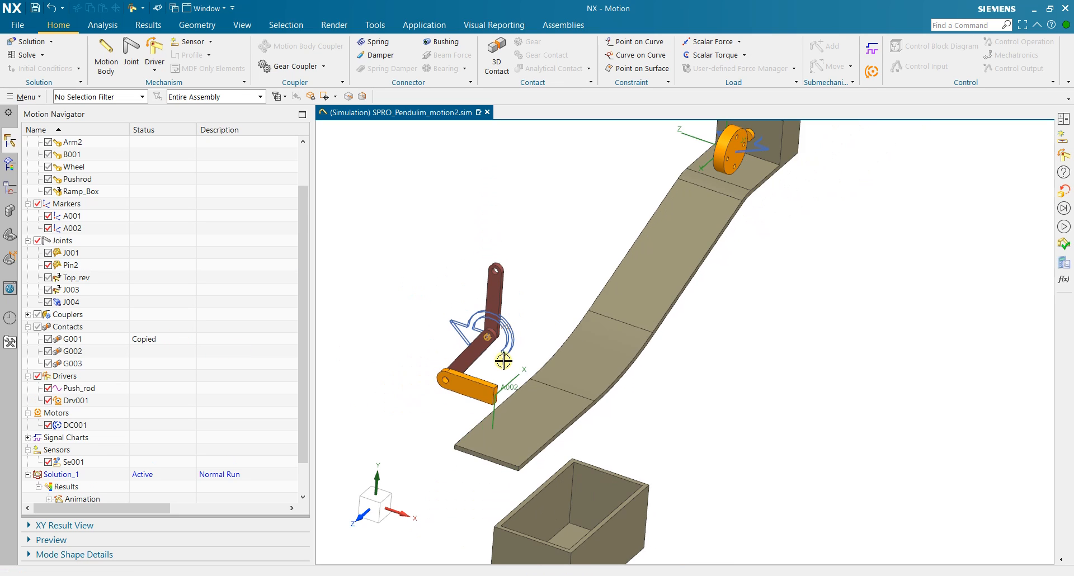
{"action": "scroll", "coordinate": [504, 361], "scroll_direction": "down", "scroll_amount": 2}
{"action": "key", "text": "ctrl+s"}
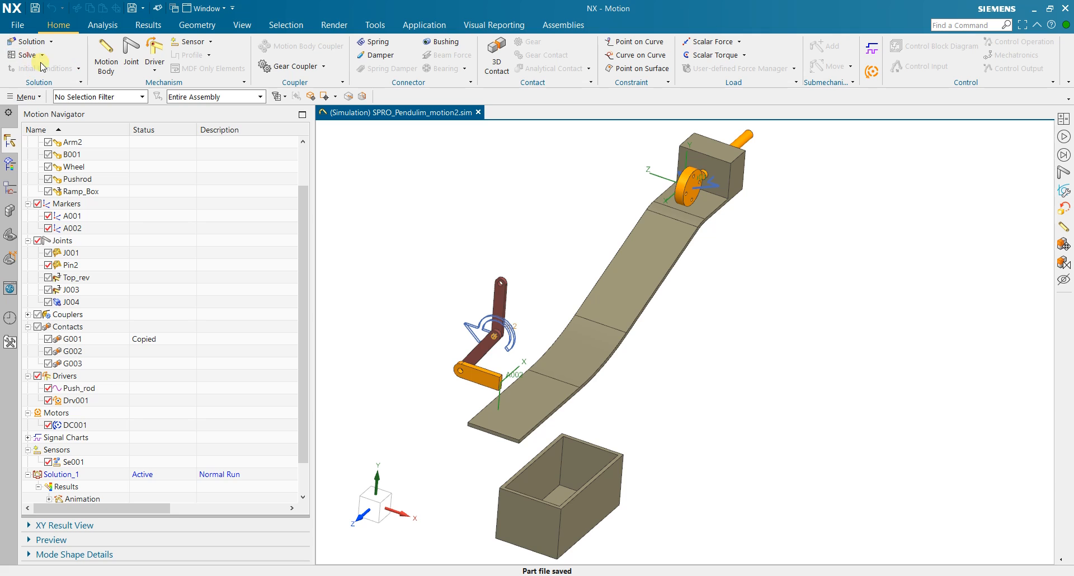
Solve the motion solution and play its animation in the Animation Player to follow the wheel rolling down the ramp towards the arm.
{"action": "left_click", "coordinate": [40, 61]}
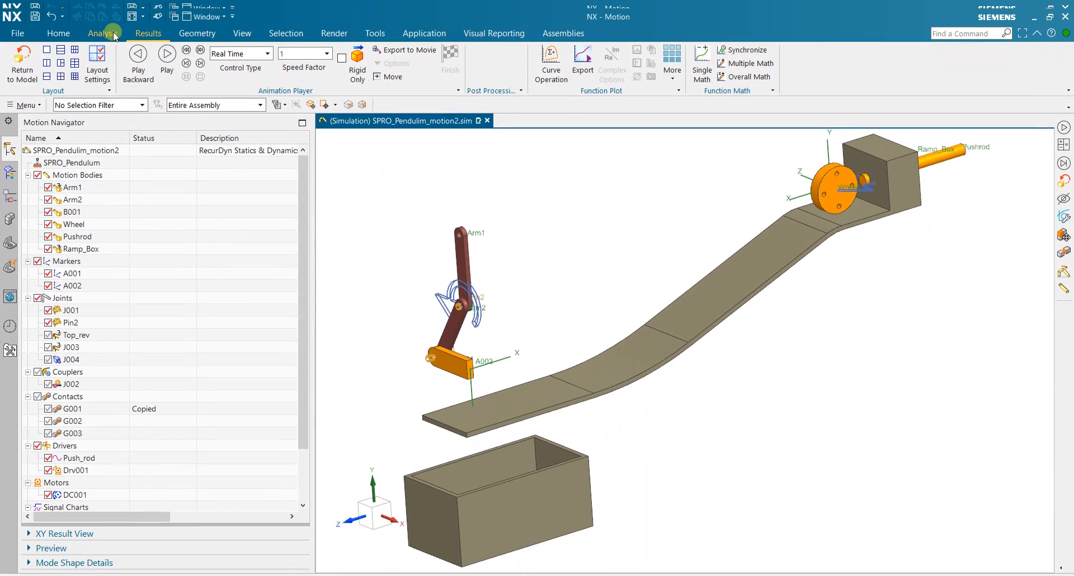
{"action": "left_click", "coordinate": [105, 25]}
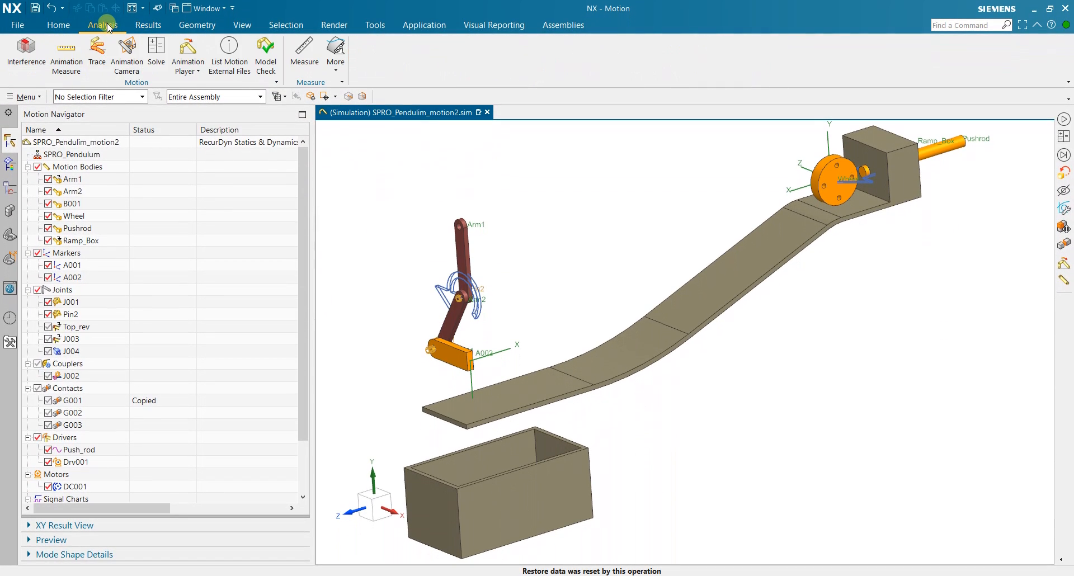
{"action": "left_click", "coordinate": [188, 49]}
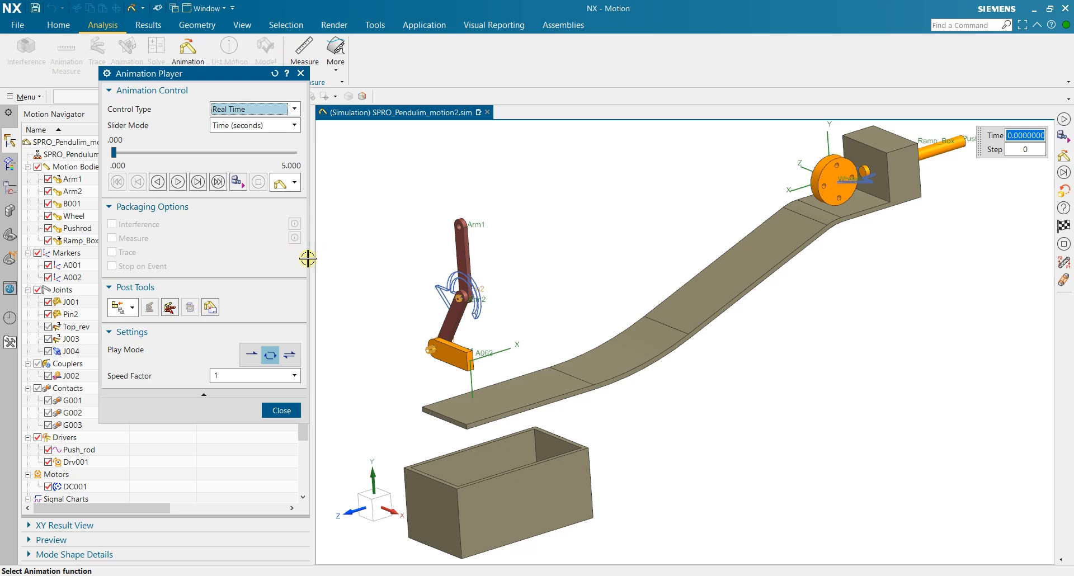
{"action": "left_click", "coordinate": [178, 182]}
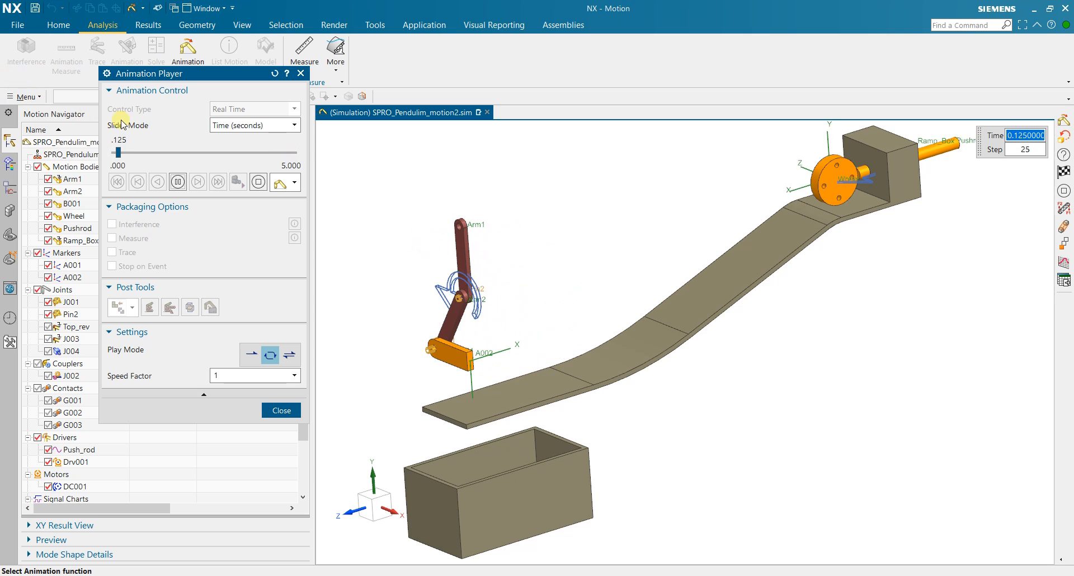
{"action": "left_click", "coordinate": [178, 182]}
{"action": "left_click_drag", "start_coordinate": [490, 230], "coordinate": [485, 225]}
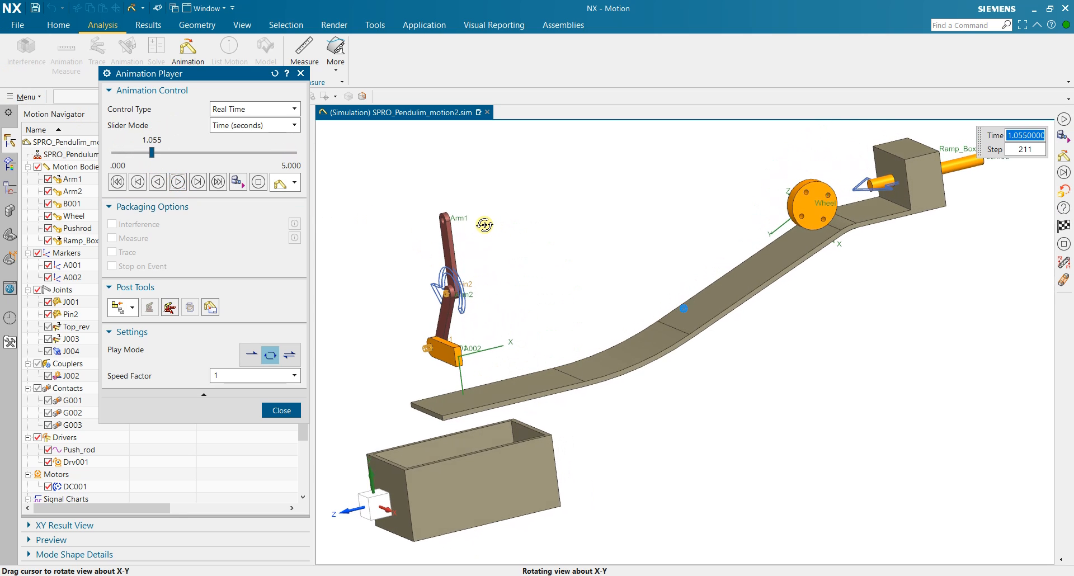
{"action": "scroll", "coordinate": [438, 347], "scroll_direction": "down", "scroll_amount": 4}
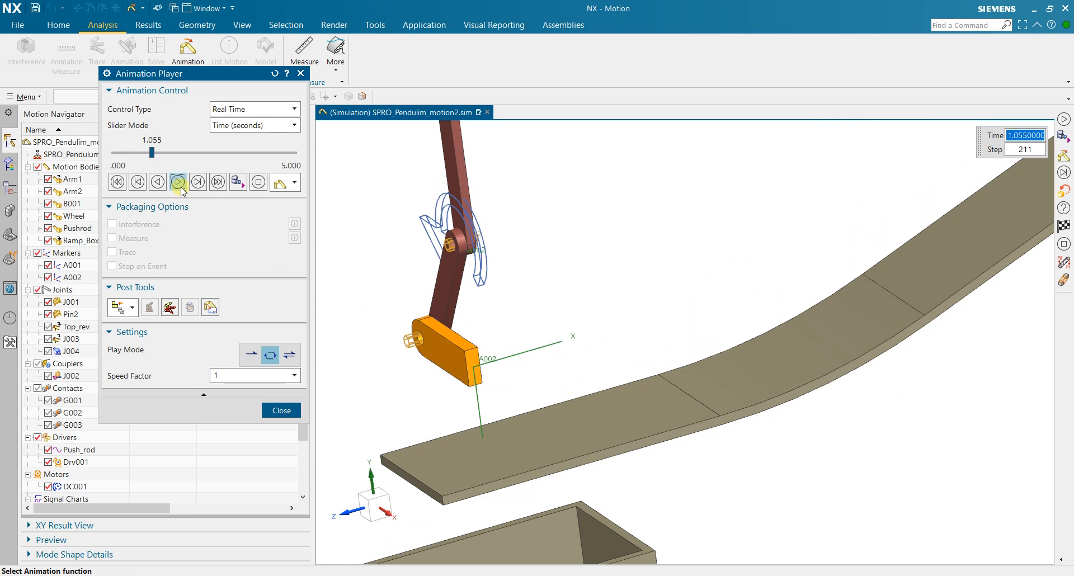
{"action": "left_click", "coordinate": [178, 182]}
{"action": "left_click", "coordinate": [178, 182]}
Set the animation's slider mode to Steps and continue playback until the wheel reaches the pendulum arm.
{"action": "left_click", "coordinate": [265, 126]}
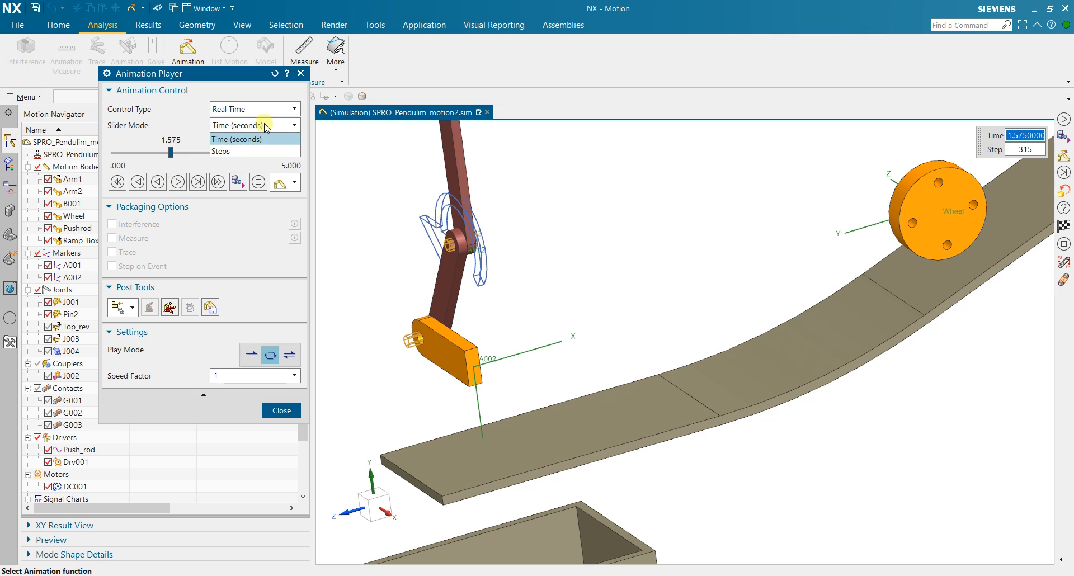
{"action": "left_click", "coordinate": [258, 151]}
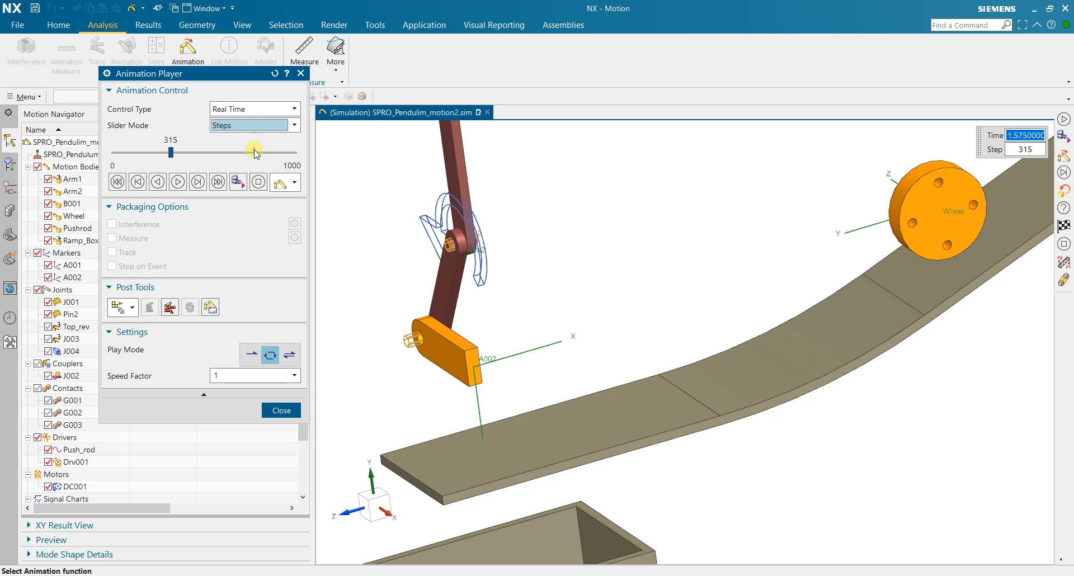
{"action": "left_click", "coordinate": [178, 182]}
{"action": "left_click", "coordinate": [178, 182]}
Set the animation to Step by Step control with the slider in Time (seconds), and move back to about 1.705 s before wheel contact.
{"action": "left_click", "coordinate": [256, 109]}
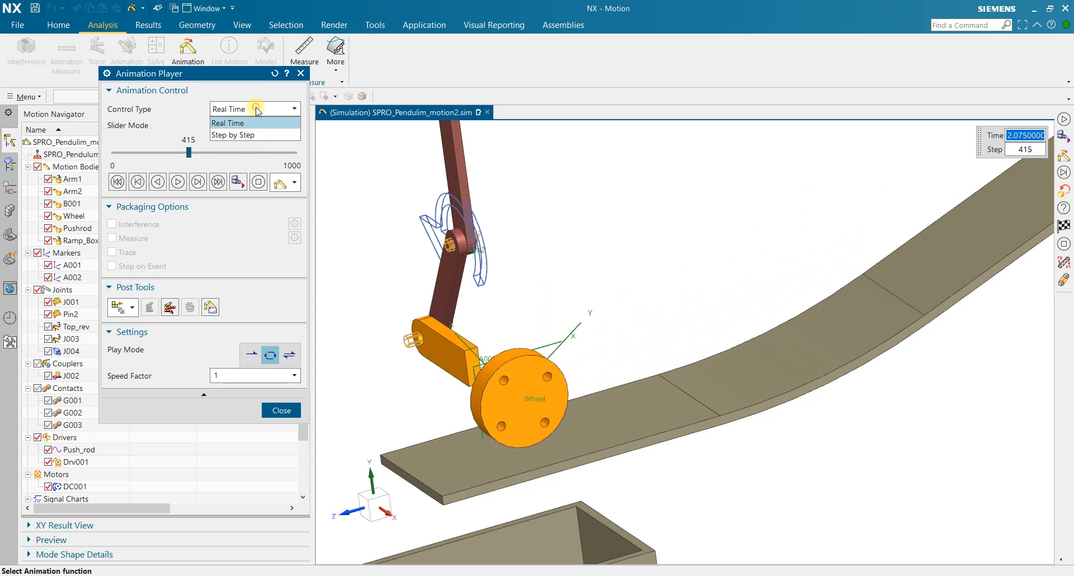
{"action": "left_click", "coordinate": [246, 127]}
{"action": "left_click", "coordinate": [246, 126]}
{"action": "left_click", "coordinate": [247, 138]}
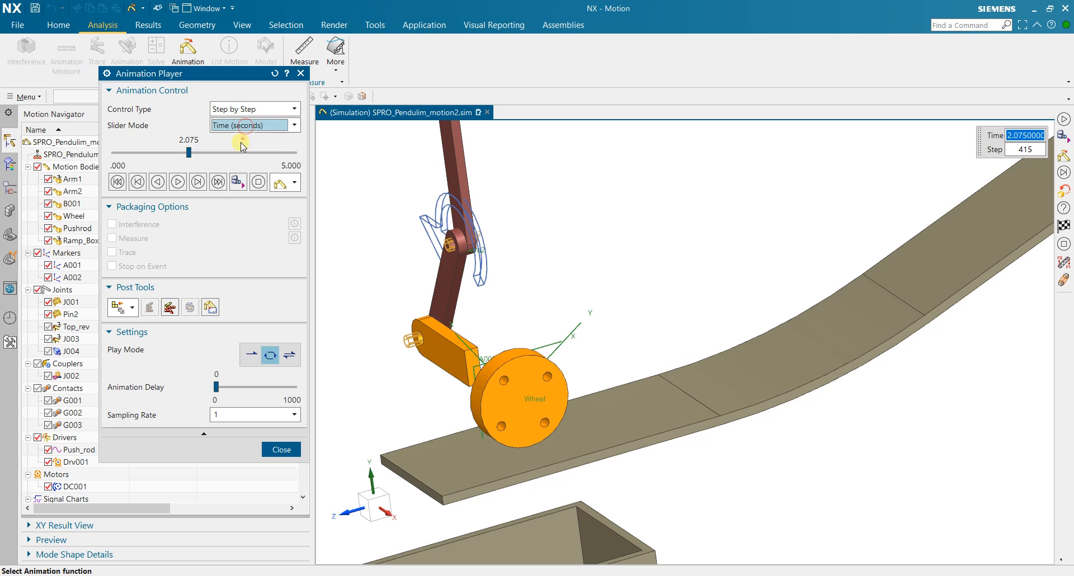
{"action": "left_click", "coordinate": [177, 182]}
{"action": "left_click", "coordinate": [178, 183]}
{"action": "left_click", "coordinate": [183, 154]}
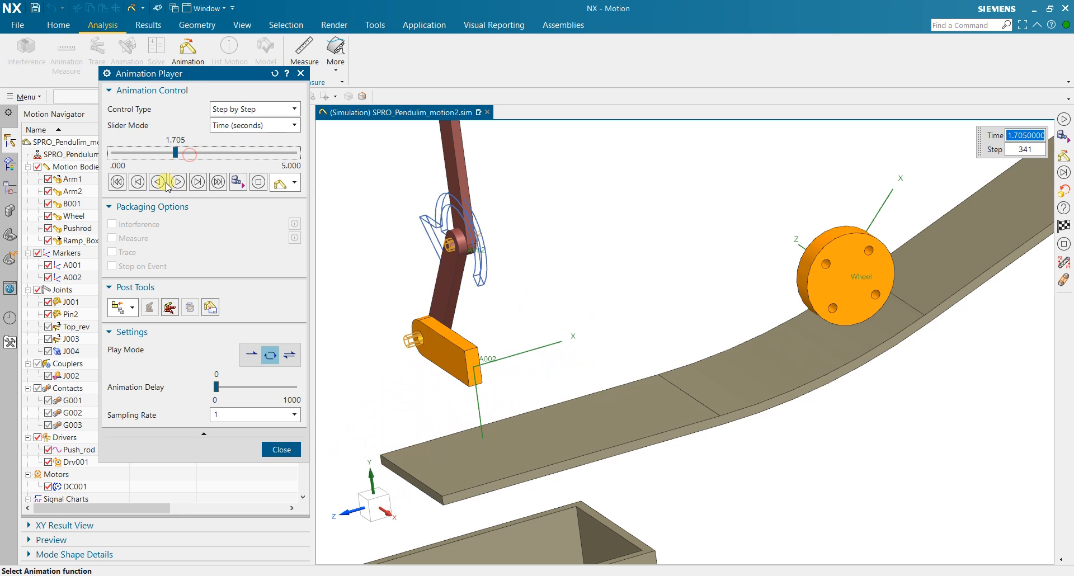
Play the motion animation on to 2.250 s, stop it to examine the wheel beside the swinging block, and close the player.
{"action": "left_click", "coordinate": [178, 182]}
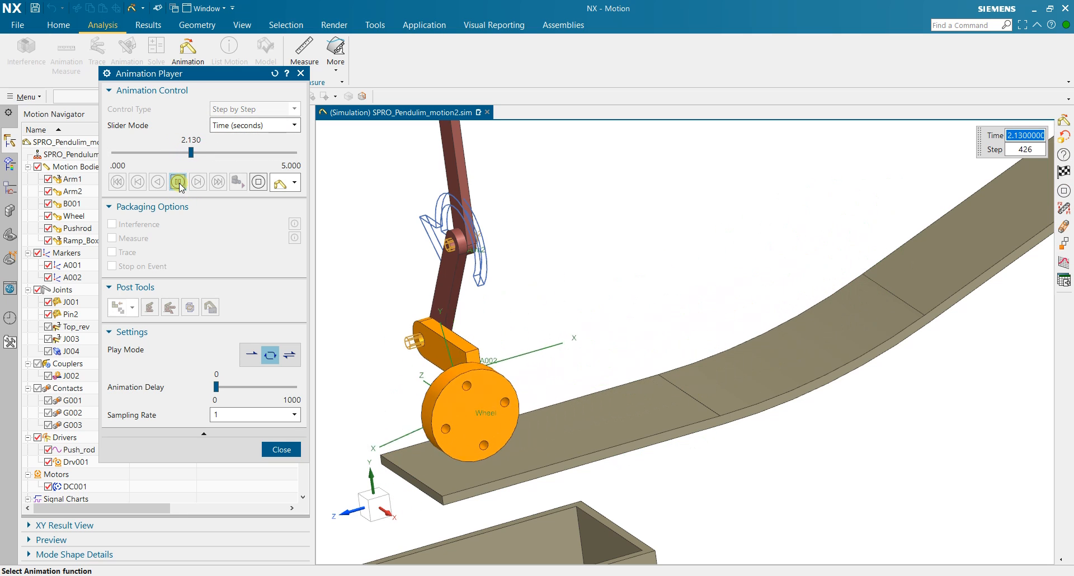
{"action": "left_click", "coordinate": [179, 183]}
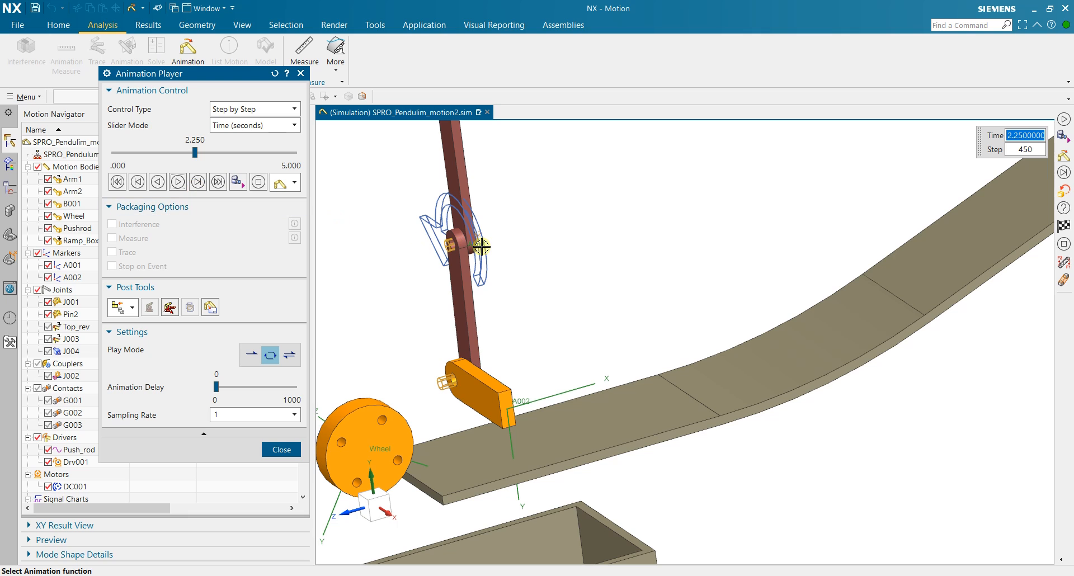
{"action": "left_click_drag", "start_coordinate": [482, 246], "coordinate": [505, 236]}
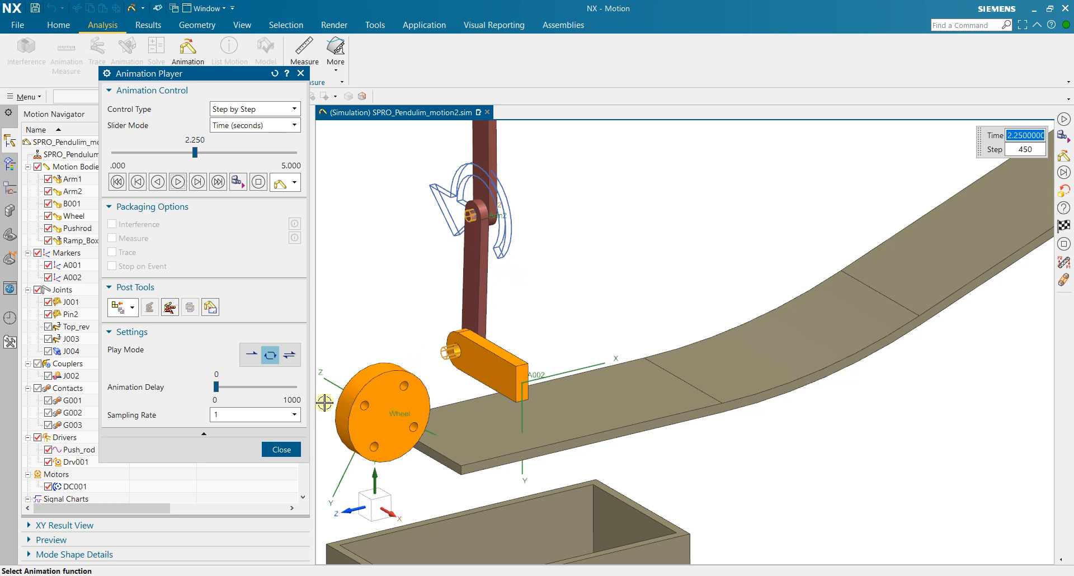
{"action": "left_click", "coordinate": [282, 449]}
Create a relative displacement sensor for the Z component, measuring marker A001 relative to marker A002.
{"action": "scroll", "coordinate": [548, 293], "scroll_direction": "up", "scroll_amount": 1}
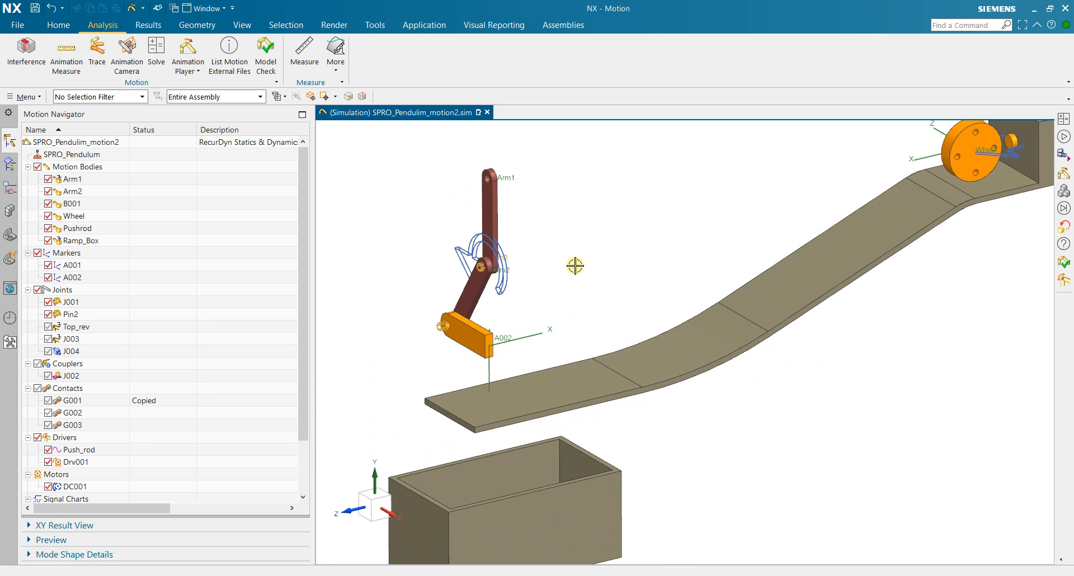
{"action": "scroll", "coordinate": [575, 265], "scroll_direction": "down", "scroll_amount": 2}
{"action": "scroll", "coordinate": [594, 203], "scroll_direction": "up", "scroll_amount": 1}
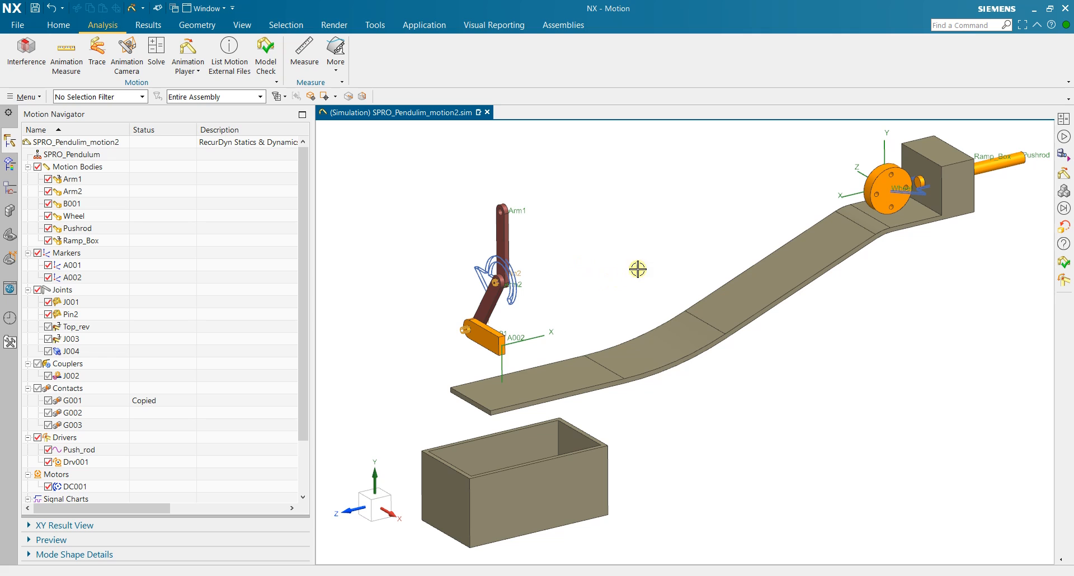
{"action": "left_click_drag", "start_coordinate": [649, 257], "coordinate": [643, 278]}
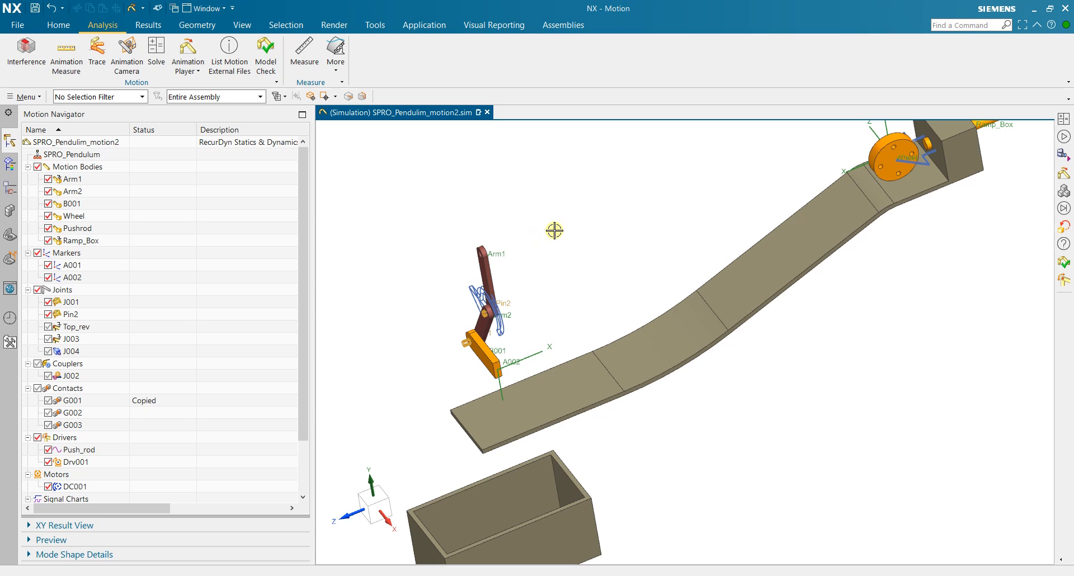
{"action": "left_click", "coordinate": [59, 25]}
{"action": "left_click", "coordinate": [196, 43]}
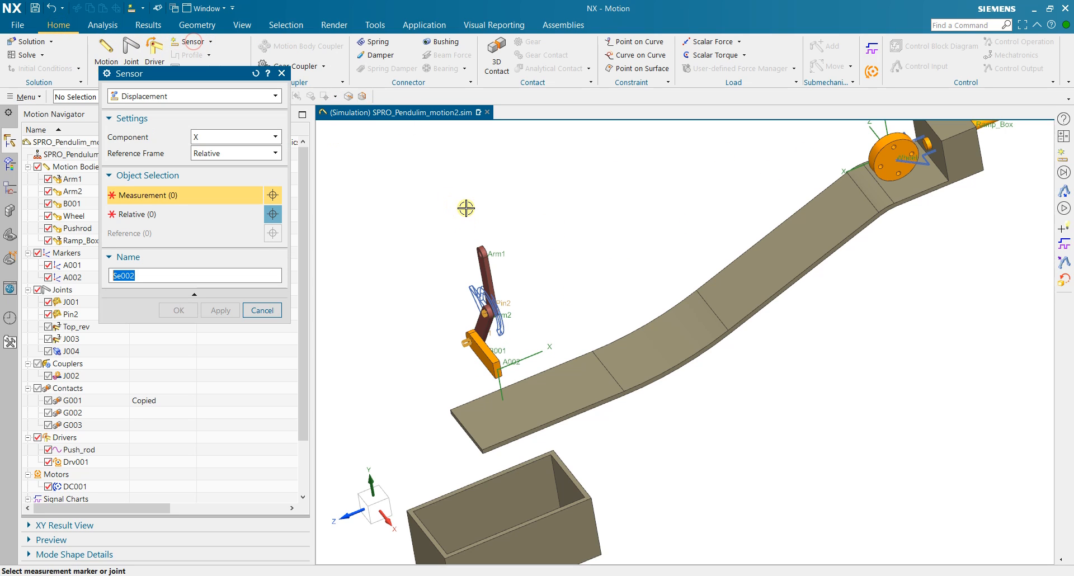
{"action": "left_click_drag", "start_coordinate": [450, 225], "coordinate": [468, 218]}
{"action": "left_click", "coordinate": [225, 138]}
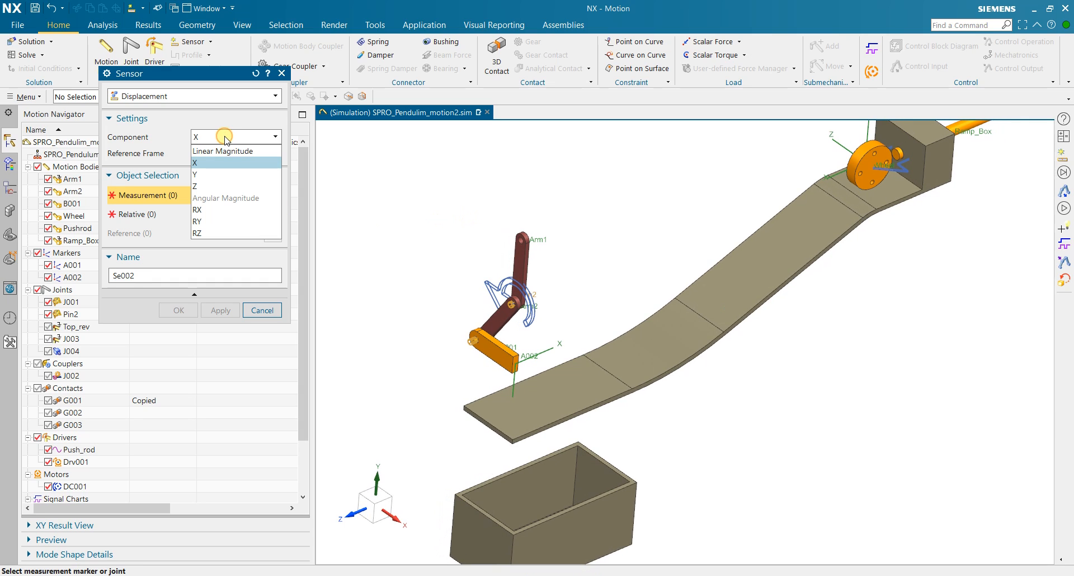
{"action": "left_click", "coordinate": [214, 185]}
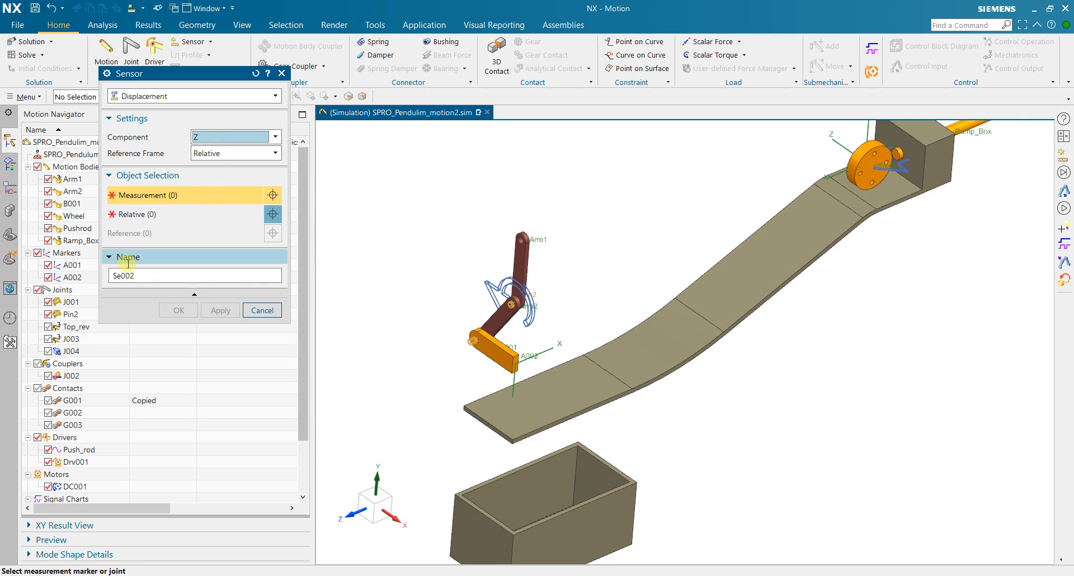
{"action": "left_click", "coordinate": [71, 267]}
{"action": "left_click", "coordinate": [71, 278]}
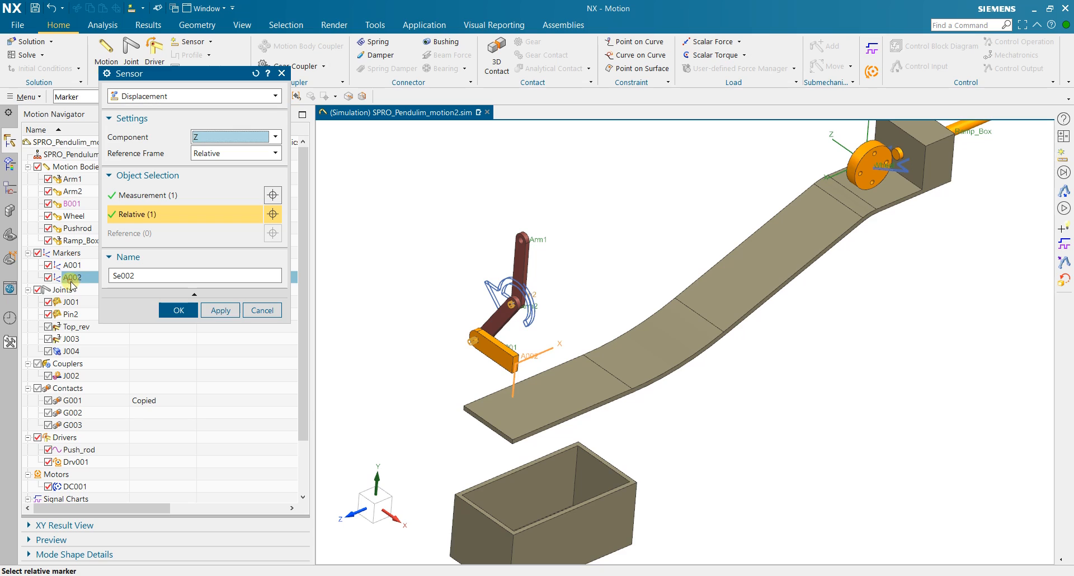
{"action": "left_click", "coordinate": [179, 310]}
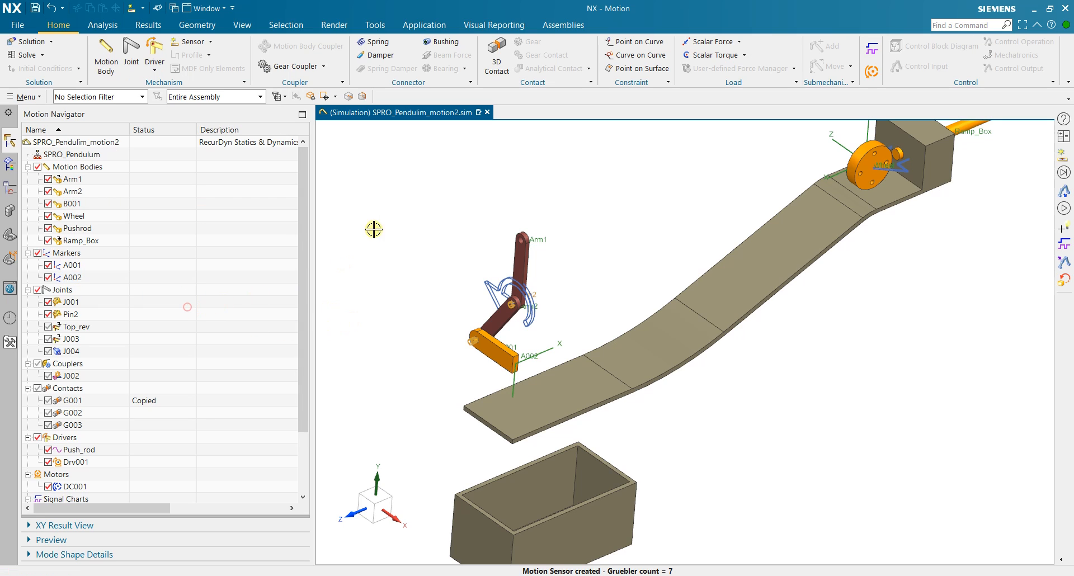
Advance the motion animation to 2.105 s and examine the gap between markers A001 and A002 from above.
{"action": "left_click", "coordinate": [101, 26]}
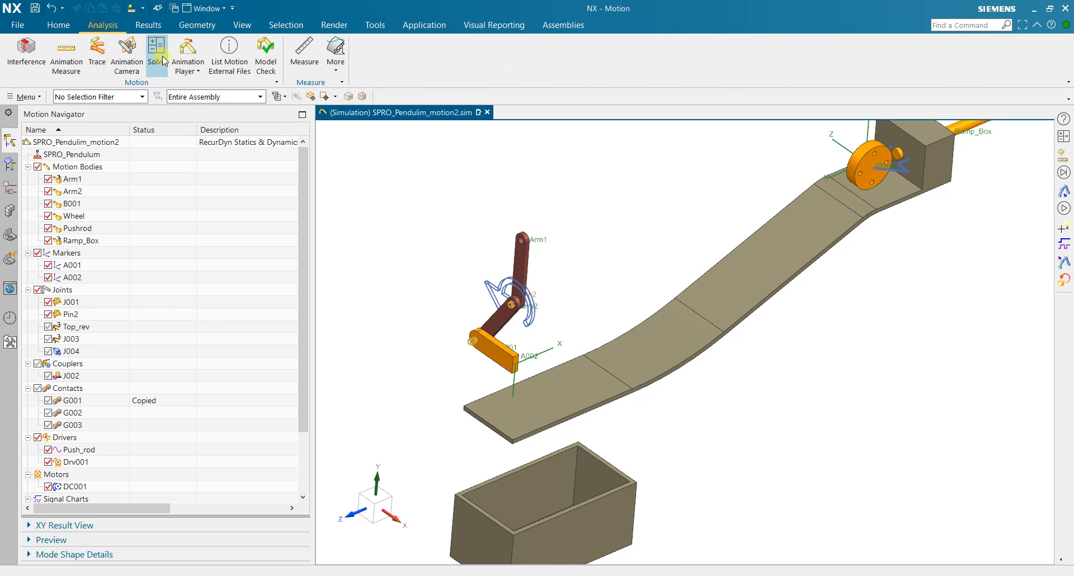
{"action": "left_click", "coordinate": [189, 50]}
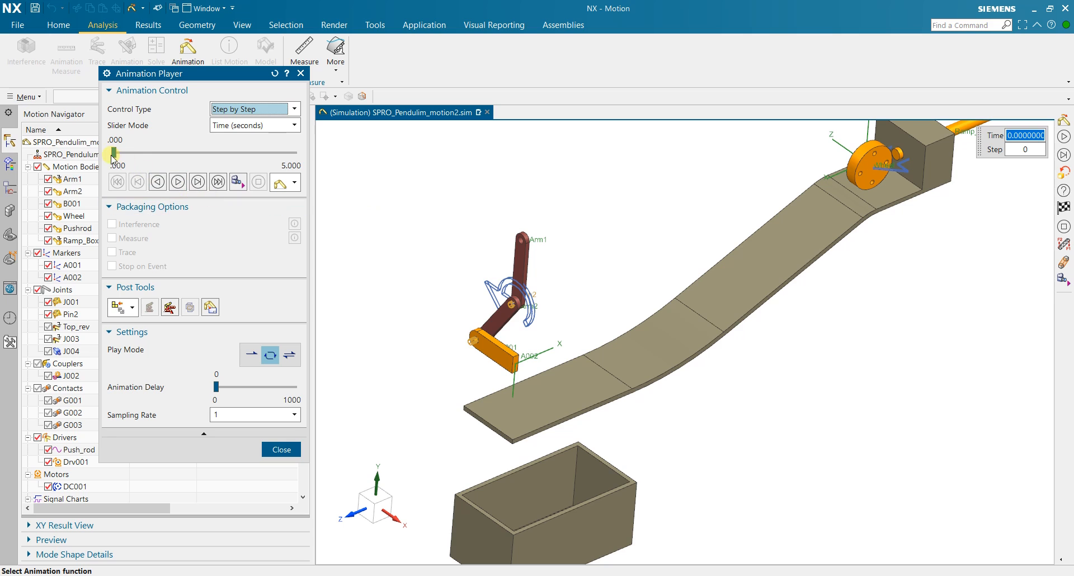
{"action": "left_click_drag", "start_coordinate": [115, 152], "coordinate": [194, 159]}
{"action": "left_click_drag", "start_coordinate": [679, 272], "coordinate": [676, 283]}
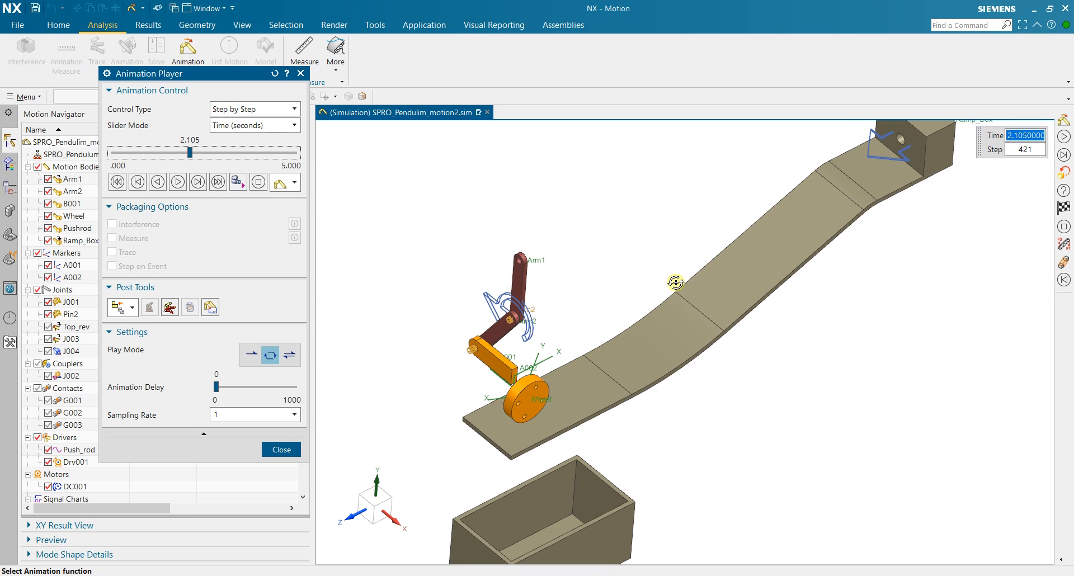
{"action": "key", "text": "F8"}
{"action": "left_click_drag", "start_coordinate": [536, 266], "coordinate": [530, 360]}
{"action": "key", "text": "F8"}
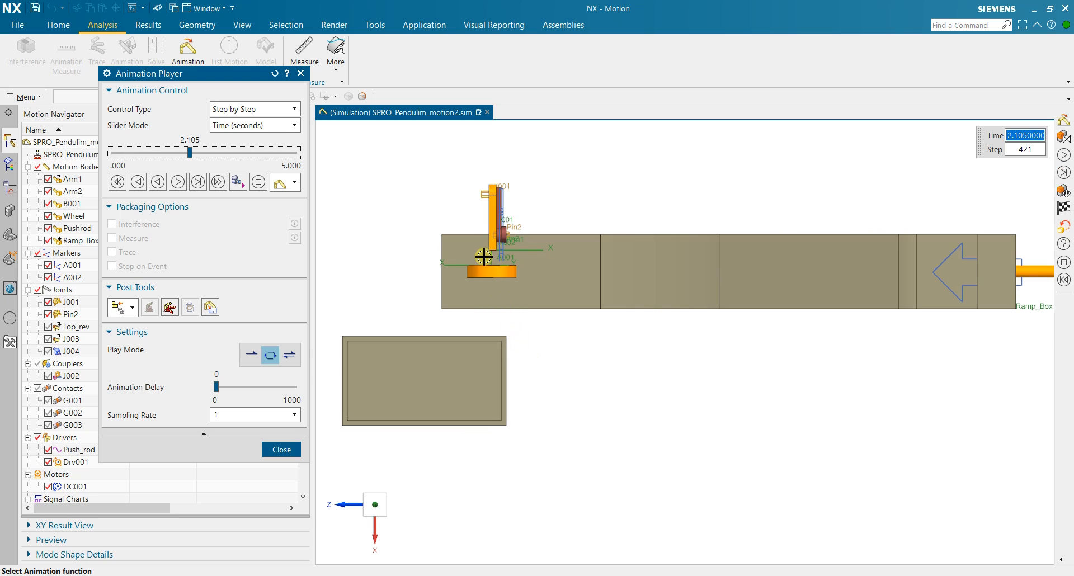
{"action": "scroll", "coordinate": [485, 252], "scroll_direction": "up", "scroll_amount": 8}
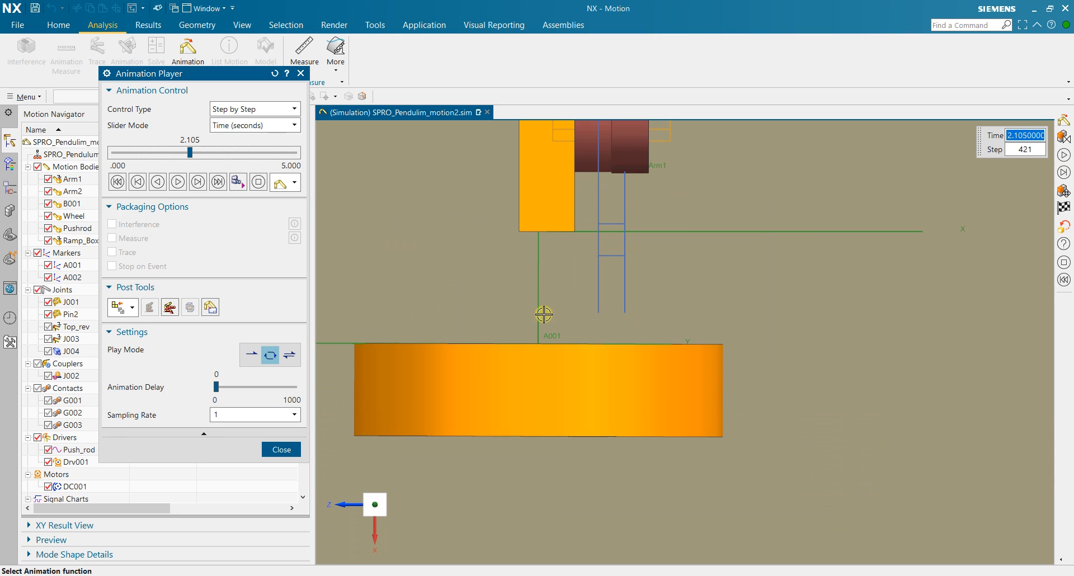
Examine the wheel, arms and ramp in 3D at this animation time, and close the animation player.
{"action": "scroll", "coordinate": [544, 272], "scroll_direction": "down", "scroll_amount": 8}
{"action": "left_click_drag", "start_coordinate": [543, 272], "coordinate": [708, 190]}
{"action": "scroll", "coordinate": [783, 148], "scroll_direction": "up", "scroll_amount": 3}
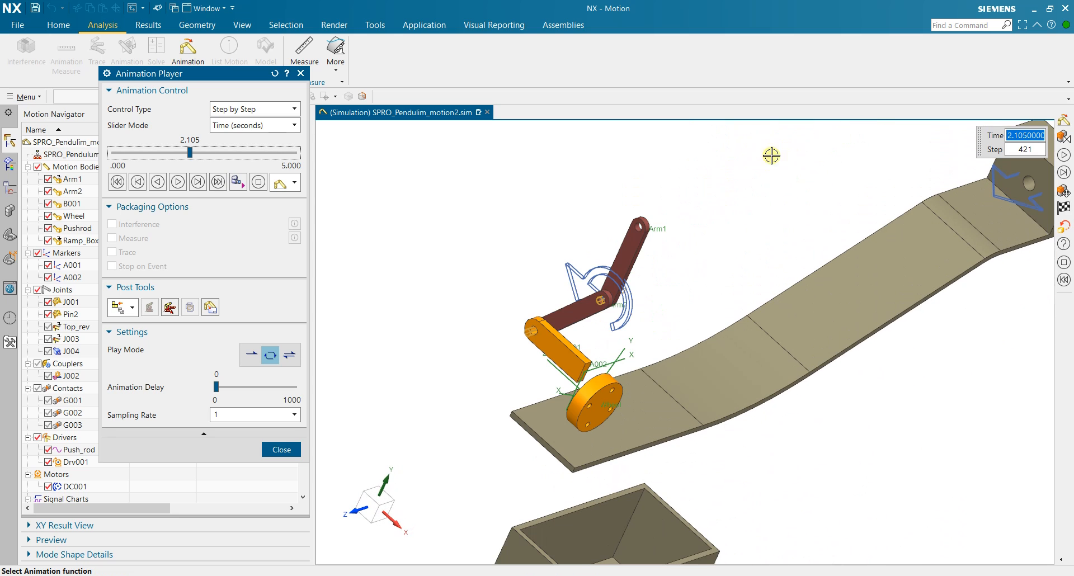
{"action": "scroll", "coordinate": [758, 201], "scroll_direction": "up", "scroll_amount": 2}
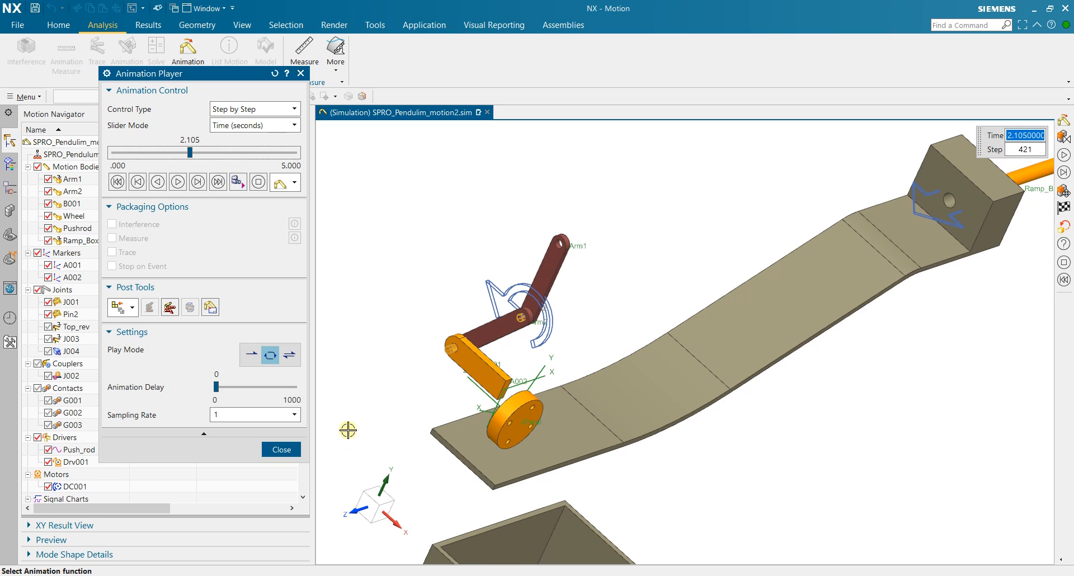
{"action": "scroll", "coordinate": [381, 414], "scroll_direction": "down", "scroll_amount": 1}
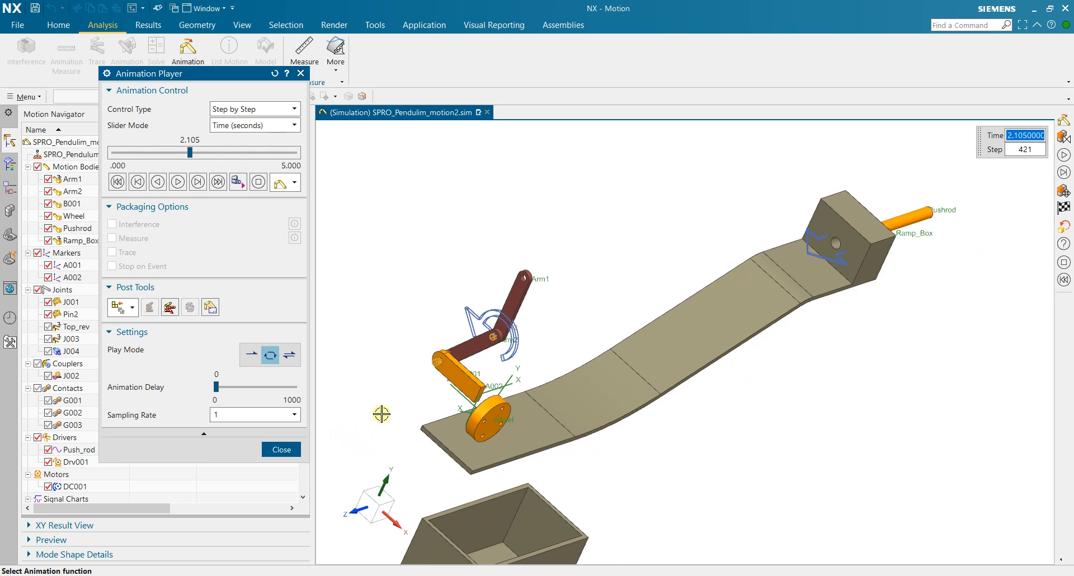
{"action": "left_click", "coordinate": [281, 449]}
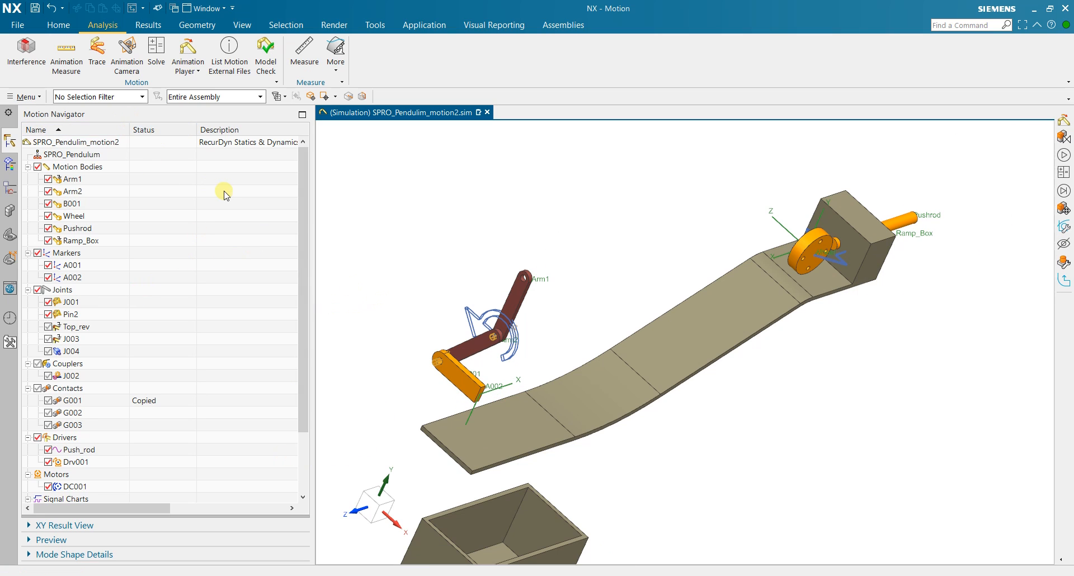
Save the simulation and collapse the Markers and Joints groups so the sensors are listed in the Motion Navigator.
{"action": "key", "text": "ctrl+s"}
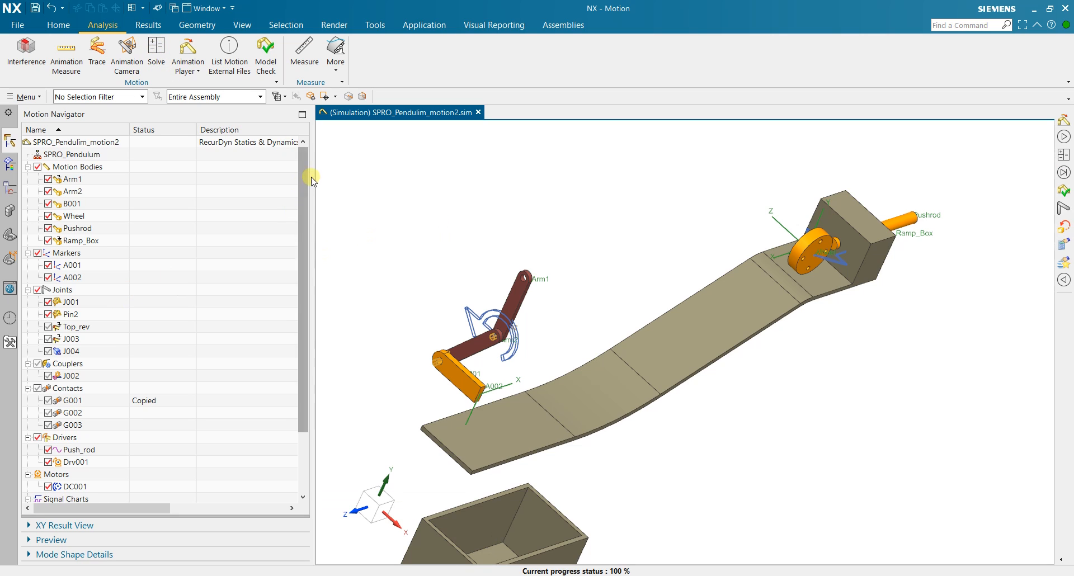
{"action": "left_click_drag", "start_coordinate": [494, 256], "coordinate": [481, 223]}
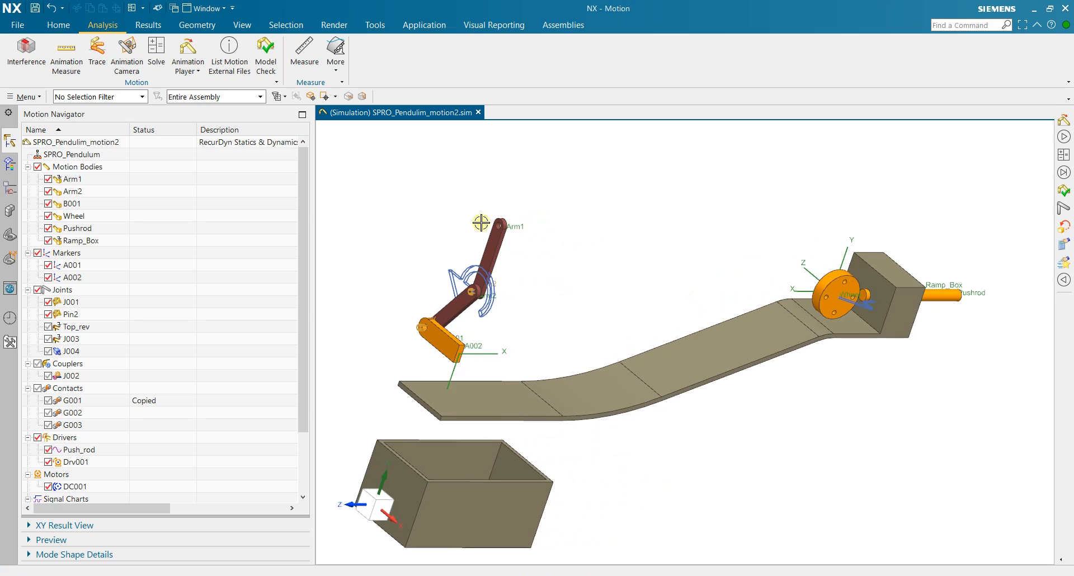
{"action": "scroll", "coordinate": [185, 282], "scroll_direction": "down", "scroll_amount": 2}
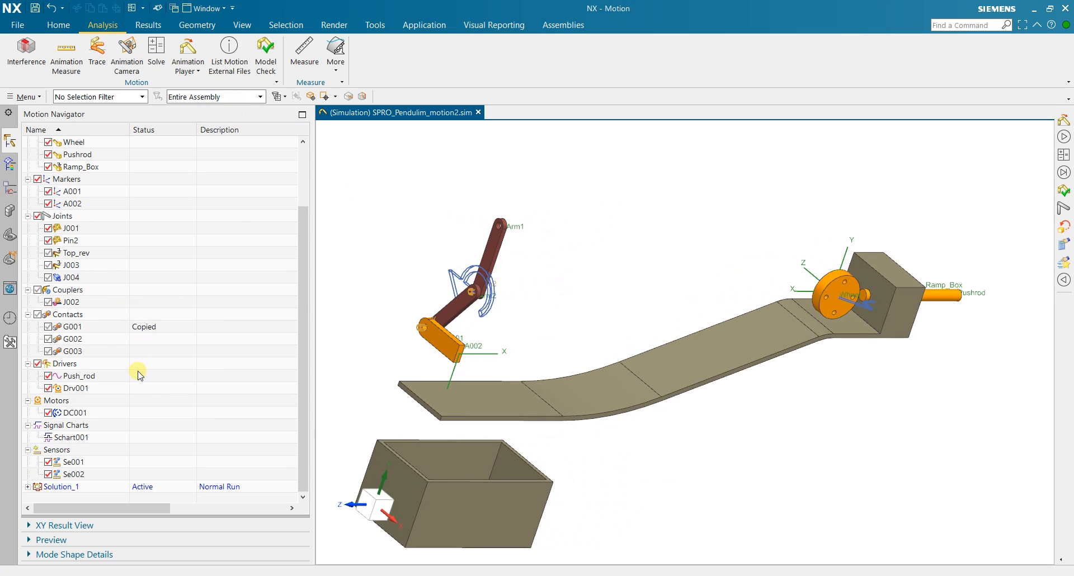
{"action": "scroll", "coordinate": [106, 390], "scroll_direction": "up", "scroll_amount": 2}
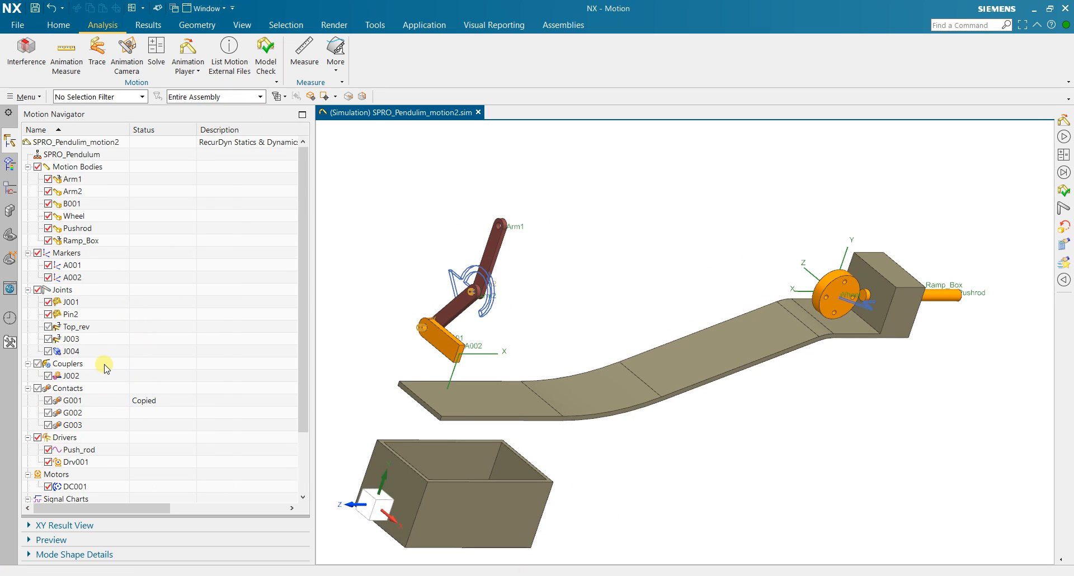
{"action": "left_click", "coordinate": [27, 265]}
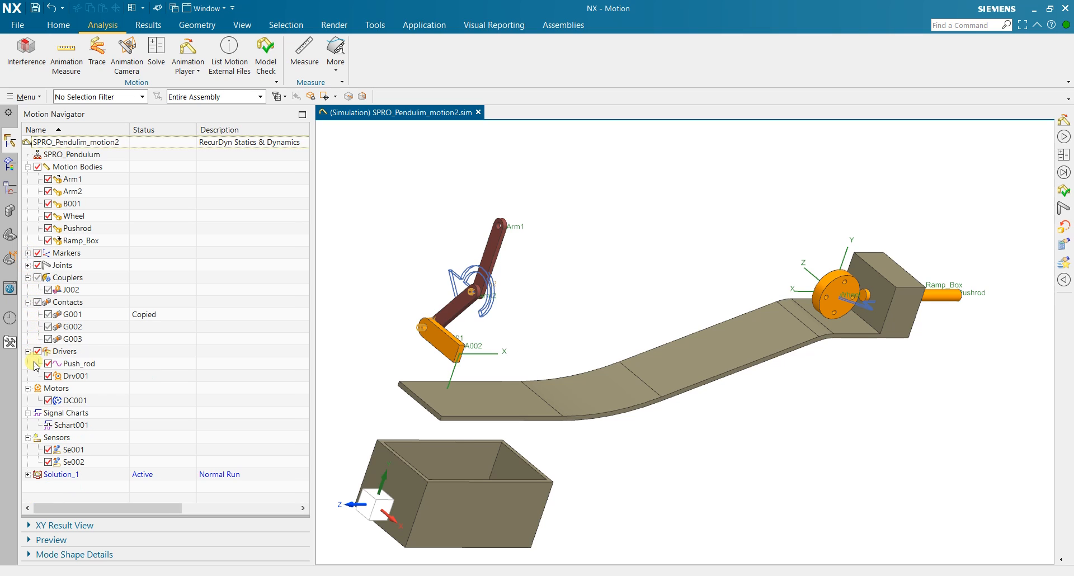
Plot the relative X displacement of sensor Se001 in a new graph window.
{"action": "left_click", "coordinate": [59, 450]}
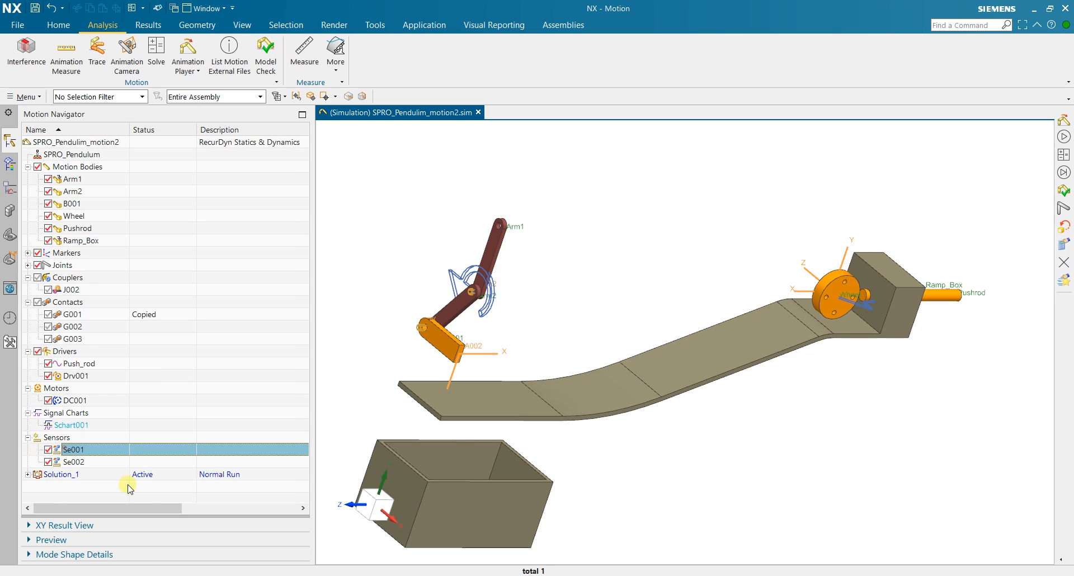
{"action": "left_click", "coordinate": [89, 526]}
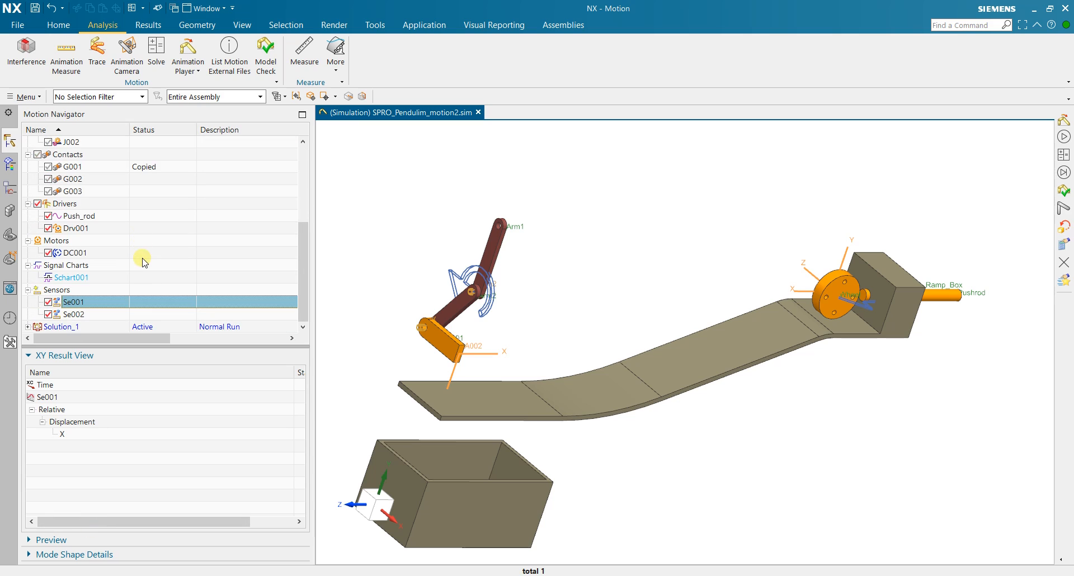
{"action": "left_click", "coordinate": [80, 438]}
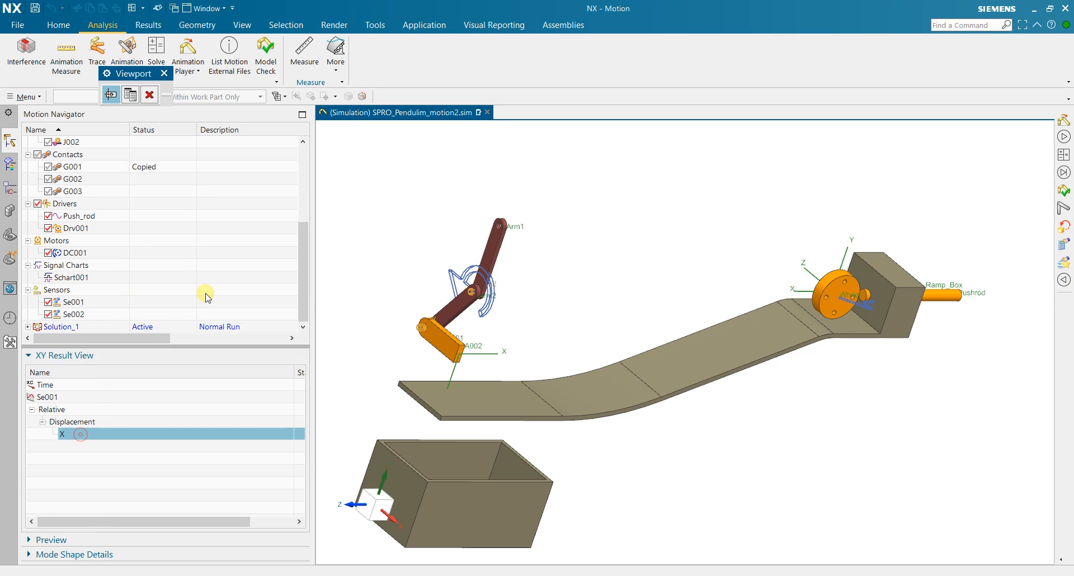
{"action": "left_click", "coordinate": [130, 96]}
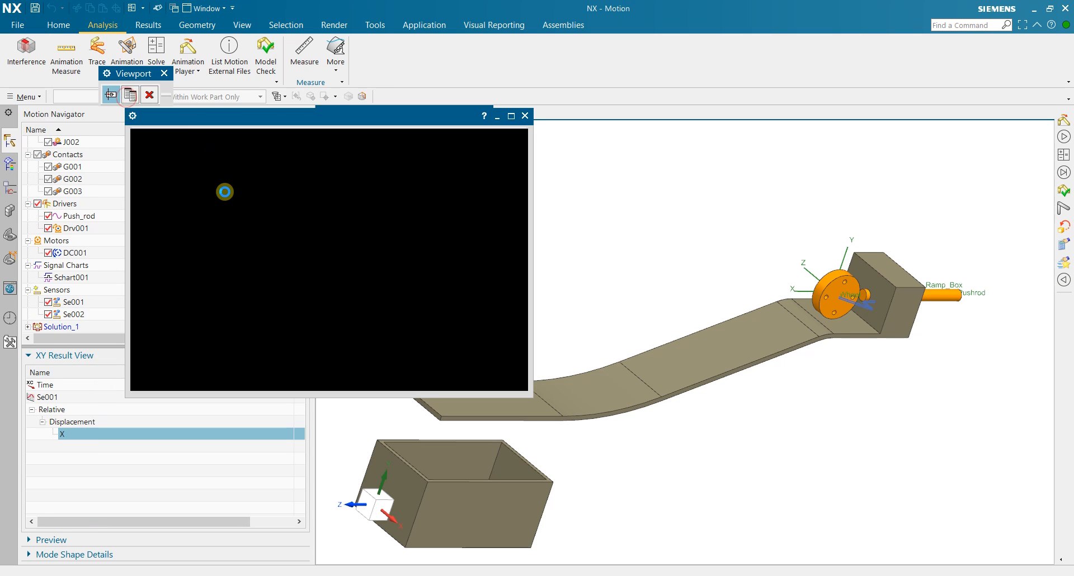
{"action": "left_click_drag", "start_coordinate": [297, 114], "coordinate": [345, 84]}
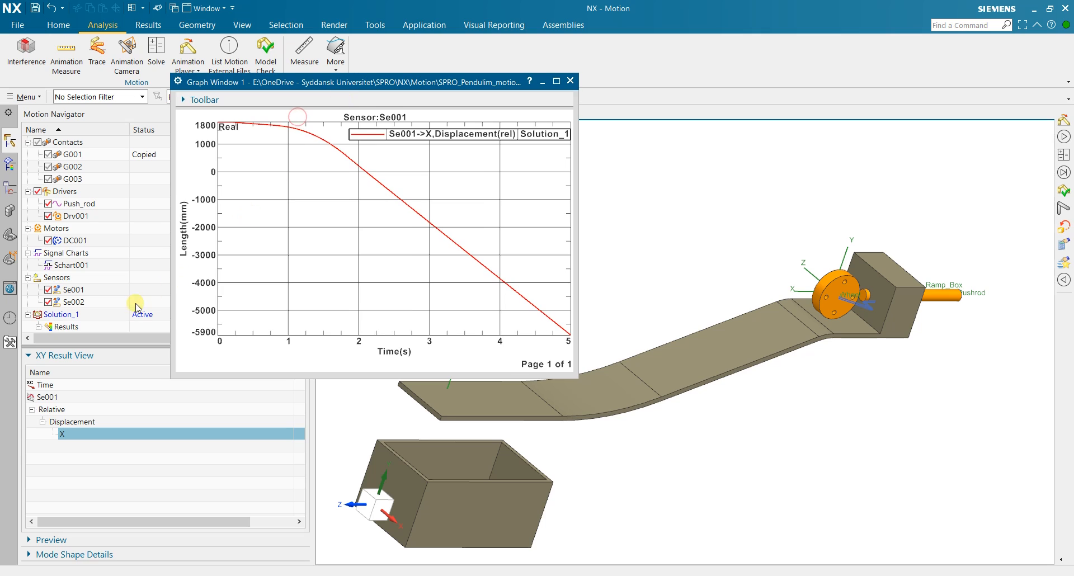
Plot the relative Z displacement of sensor Se002 in a second graph window, placed below the first graph.
{"action": "left_click", "coordinate": [89, 302]}
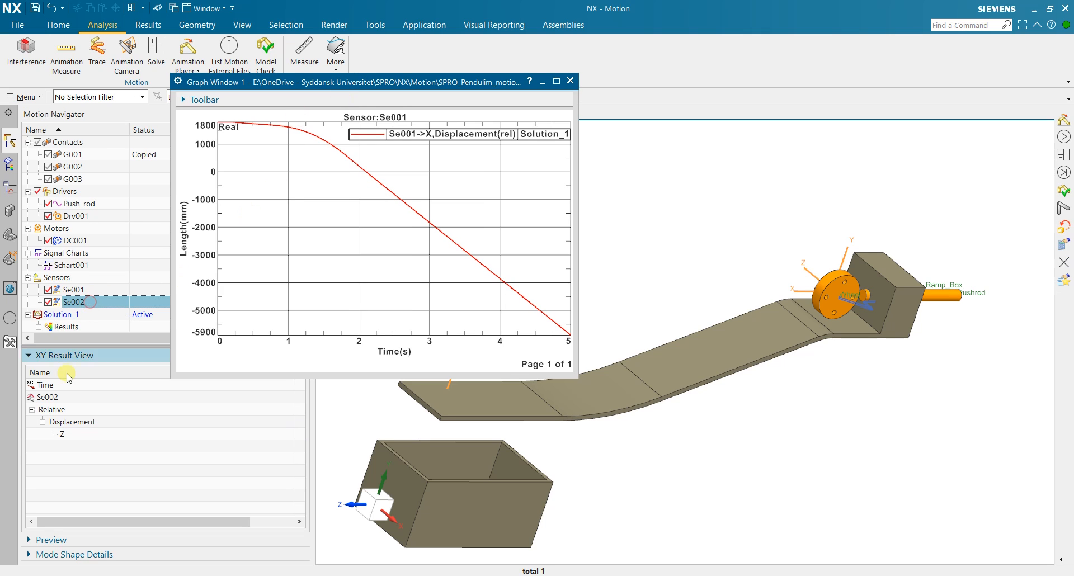
{"action": "left_click", "coordinate": [63, 434]}
{"action": "left_click", "coordinate": [130, 95]}
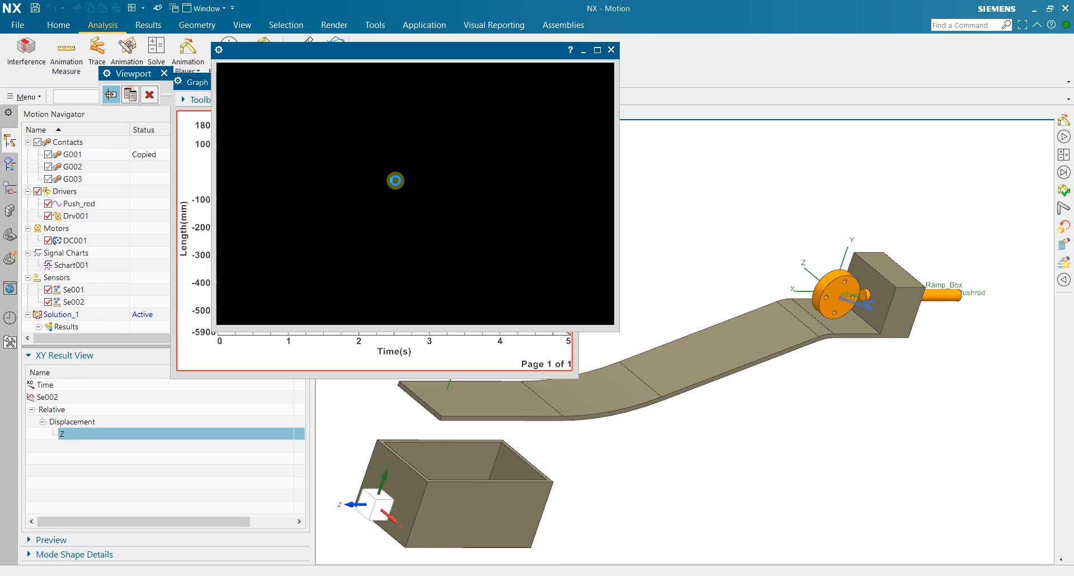
{"action": "left_click_drag", "start_coordinate": [434, 52], "coordinate": [316, 236]}
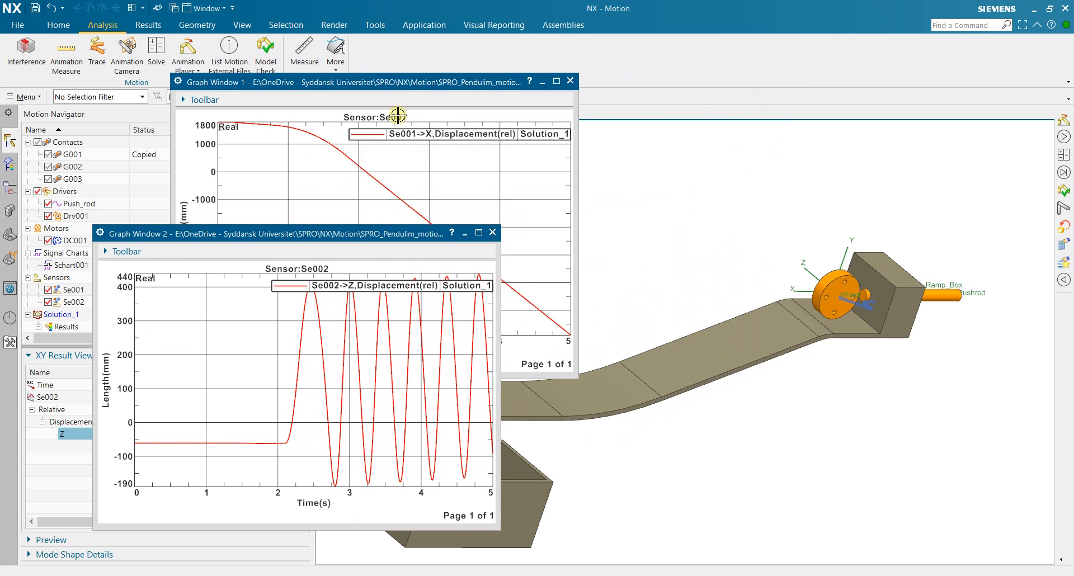
Arrange the Se001 and Se002 graph windows beside the mechanism model, with the whole model in view.
{"action": "left_click_drag", "start_coordinate": [413, 83], "coordinate": [486, 47]}
{"action": "left_click_drag", "start_coordinate": [192, 237], "coordinate": [171, 248]}
{"action": "left_click_drag", "start_coordinate": [652, 234], "coordinate": [691, 237]}
{"action": "scroll", "coordinate": [685, 239], "scroll_direction": "up", "scroll_amount": 2}
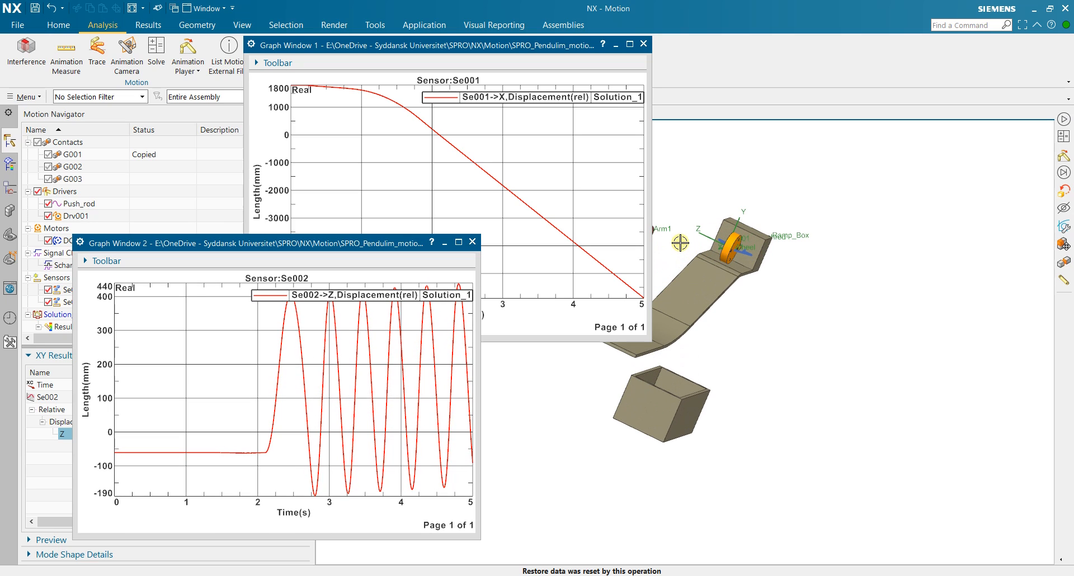
{"action": "left_click_drag", "start_coordinate": [540, 49], "coordinate": [470, 87]}
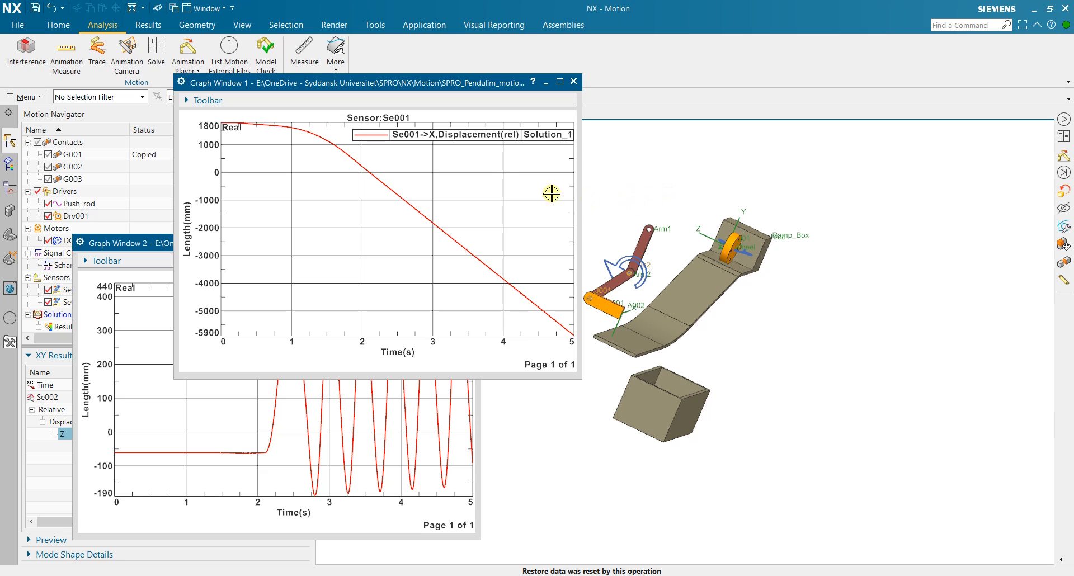
Start a curve operation and place the Se001 and Se002 graph windows side by side.
{"action": "left_click", "coordinate": [148, 28]}
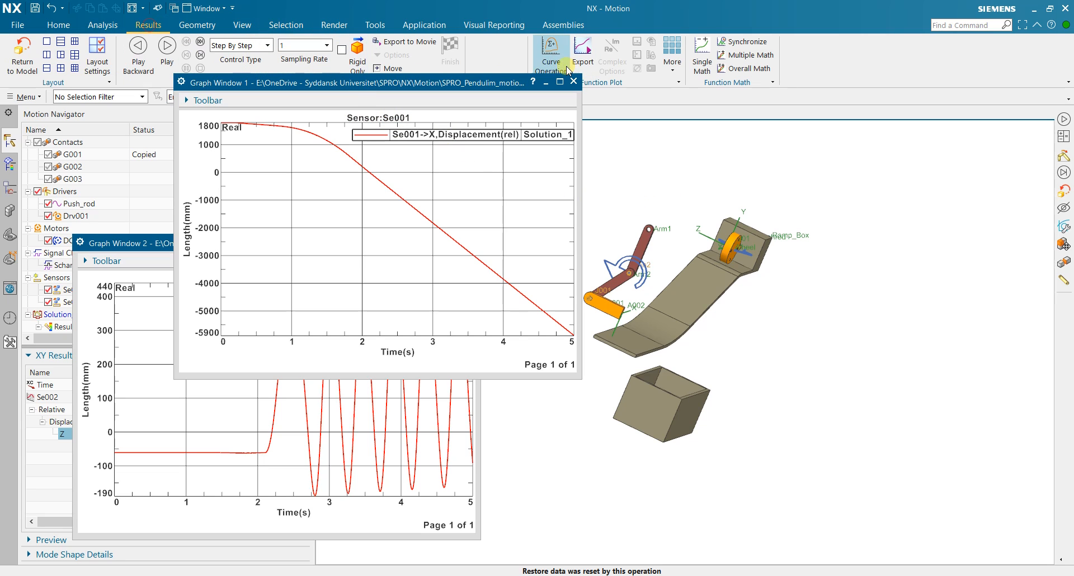
{"action": "left_click_drag", "start_coordinate": [495, 83], "coordinate": [458, 91]}
{"action": "left_click", "coordinate": [551, 53]}
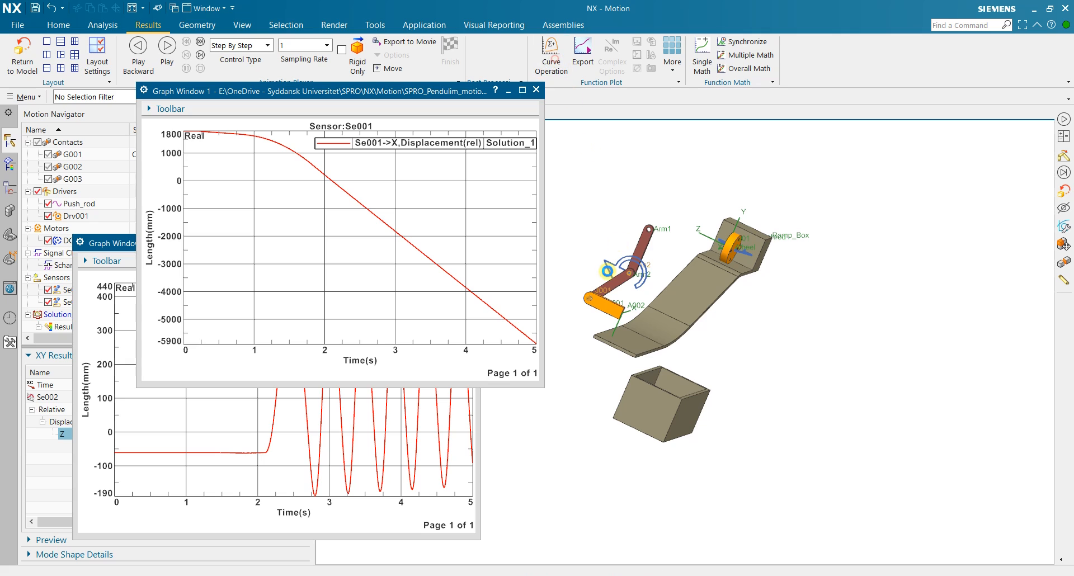
{"action": "left_click_drag", "start_coordinate": [123, 244], "coordinate": [604, 75]}
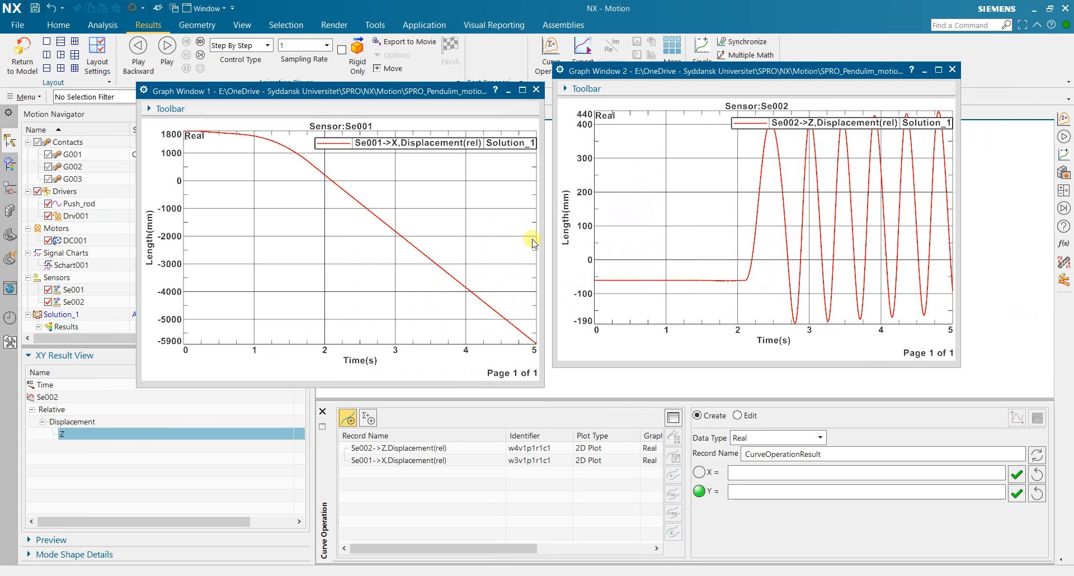
Plot the Se001 X displacement curve onto the Se002 graph, using w3v1p1r1c1.x for X and w3v1p1r1c1.y for Y.
{"action": "left_click", "coordinate": [410, 462]}
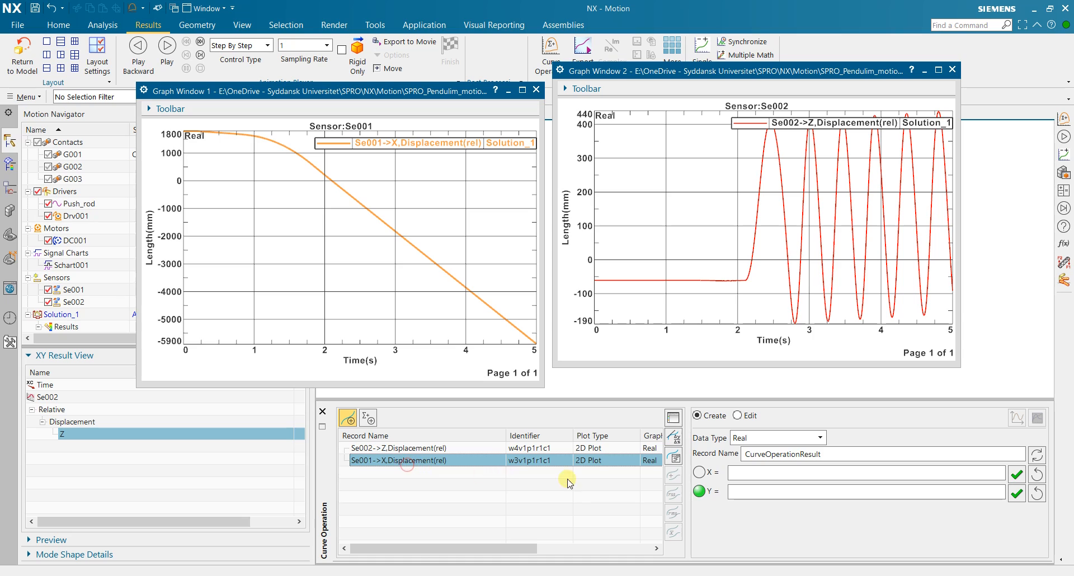
{"action": "left_click", "coordinate": [427, 462]}
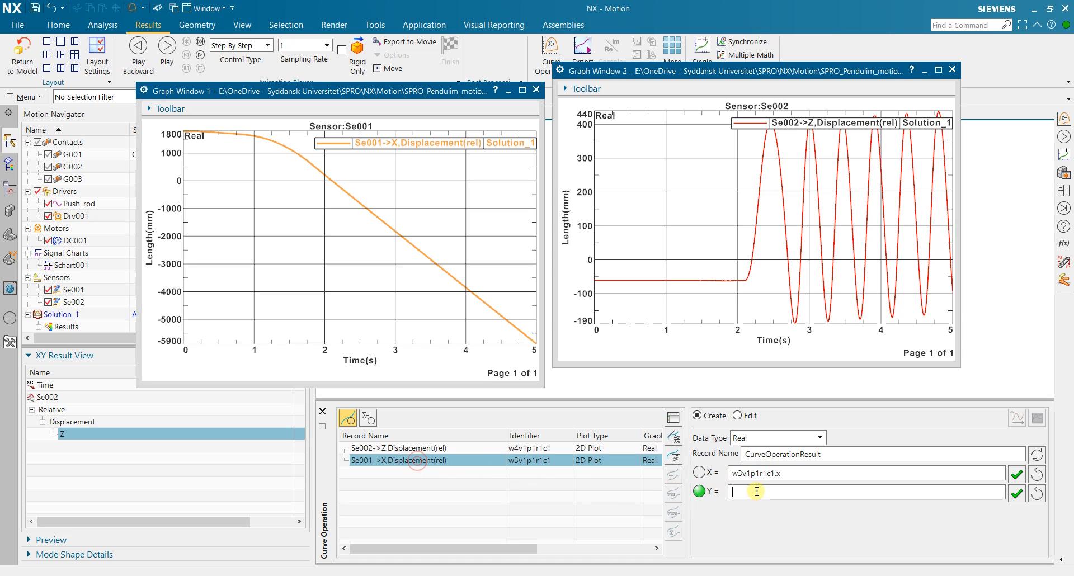
{"action": "left_click", "coordinate": [402, 463]}
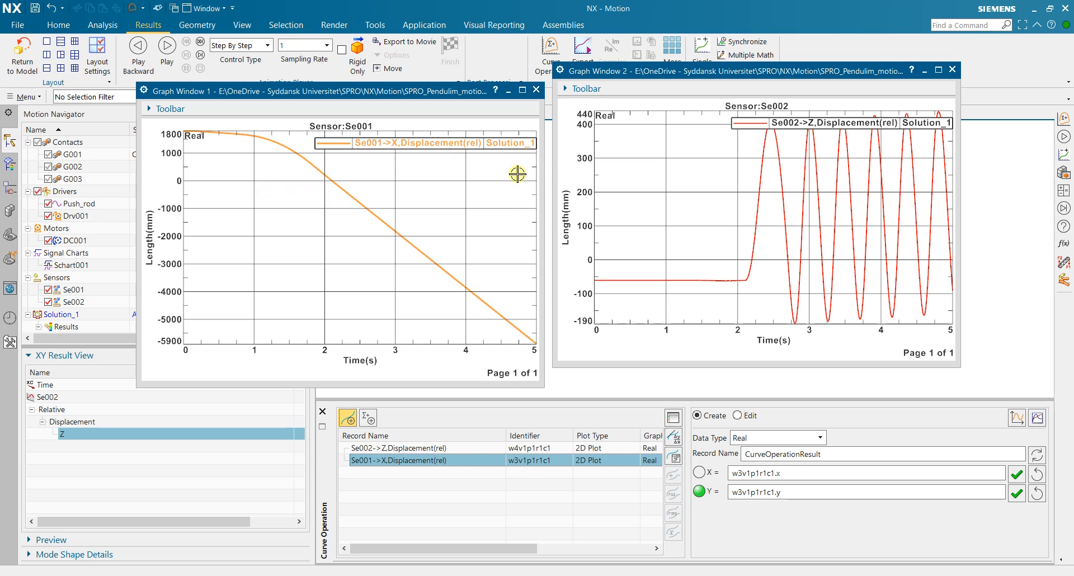
{"action": "left_click", "coordinate": [1038, 419]}
{"action": "left_click", "coordinate": [697, 197]}
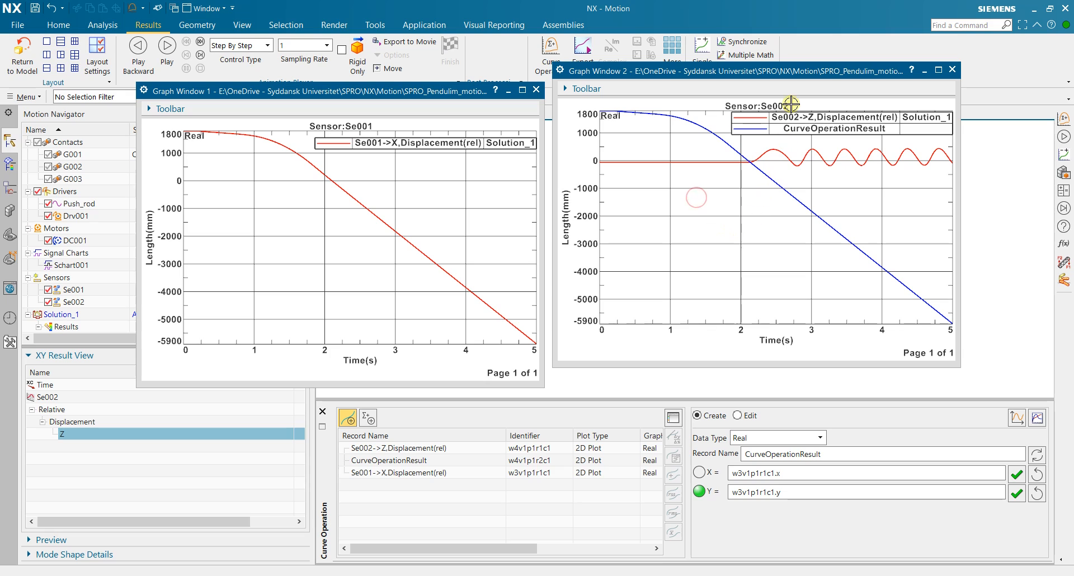
Inspect where the two curves cross in the combined Se002 graph, and maximize its window.
{"action": "left_click_drag", "start_coordinate": [797, 70], "coordinate": [473, 144]}
{"action": "scroll", "coordinate": [426, 229], "scroll_direction": "up", "scroll_amount": 4}
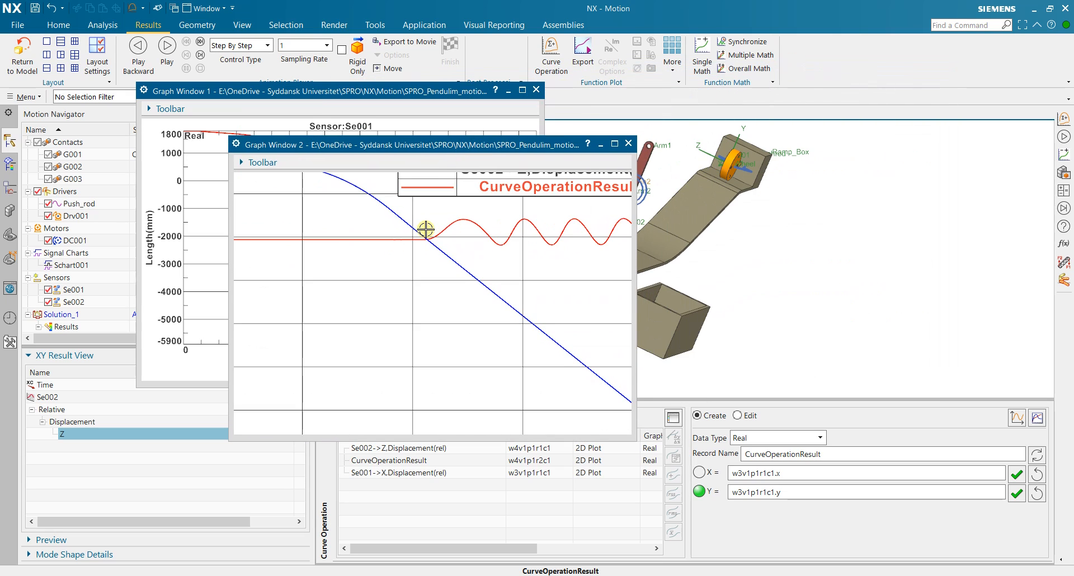
{"action": "scroll", "coordinate": [427, 228], "scroll_direction": "up", "scroll_amount": 2}
{"action": "scroll", "coordinate": [427, 228], "scroll_direction": "down", "scroll_amount": 6}
{"action": "scroll", "coordinate": [431, 224], "scroll_direction": "up", "scroll_amount": 3}
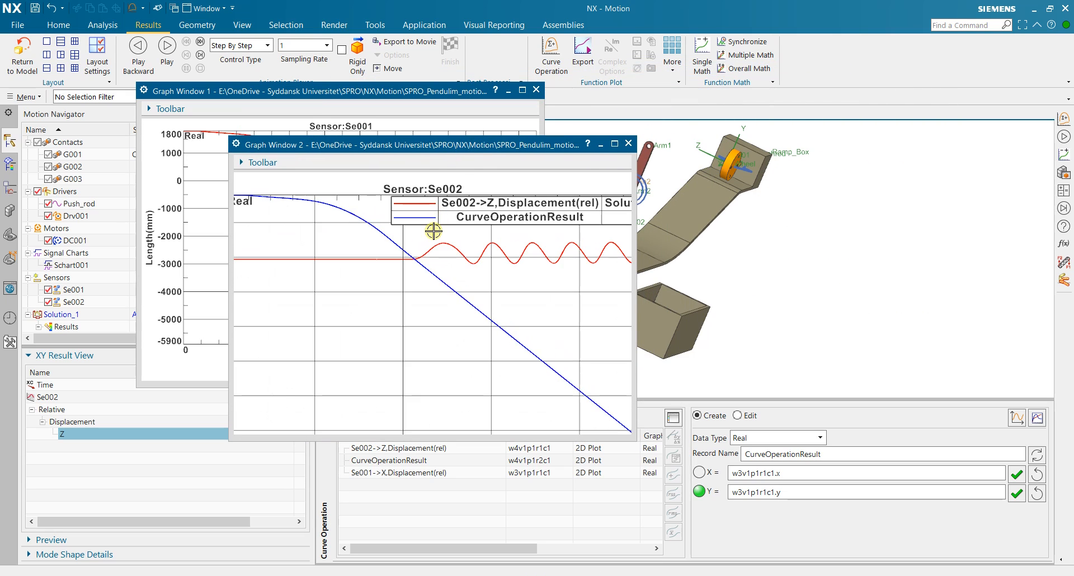
{"action": "scroll", "coordinate": [434, 230], "scroll_direction": "up", "scroll_amount": 1}
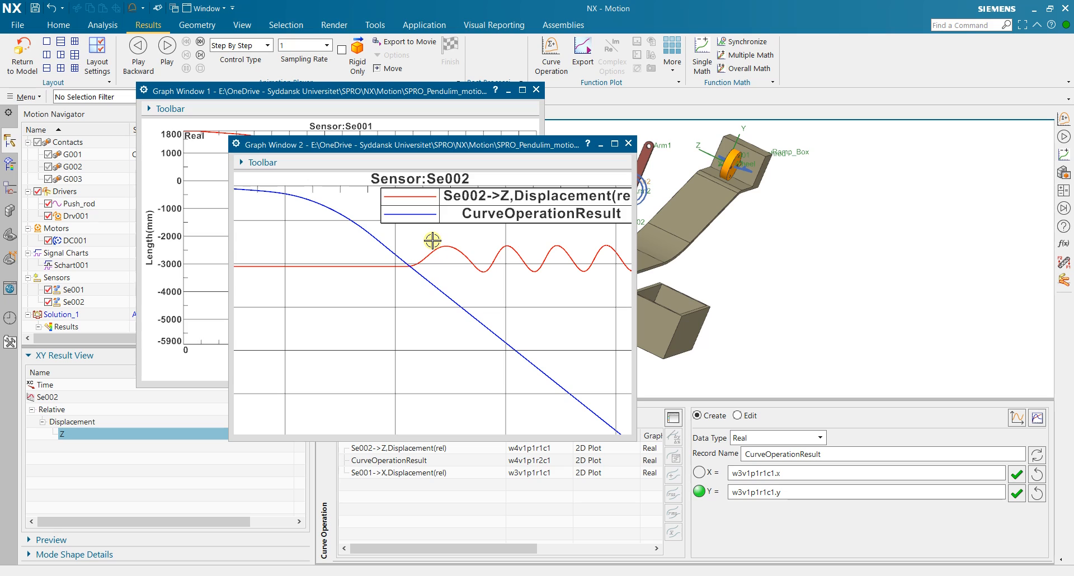
{"action": "scroll", "coordinate": [432, 241], "scroll_direction": "down", "scroll_amount": 5}
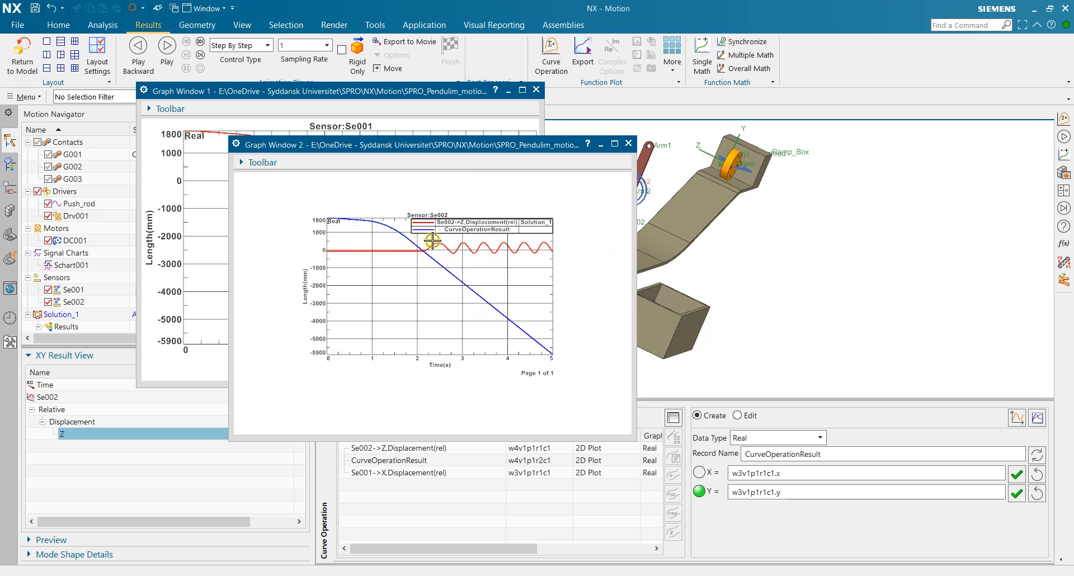
{"action": "left_click", "coordinate": [616, 145]}
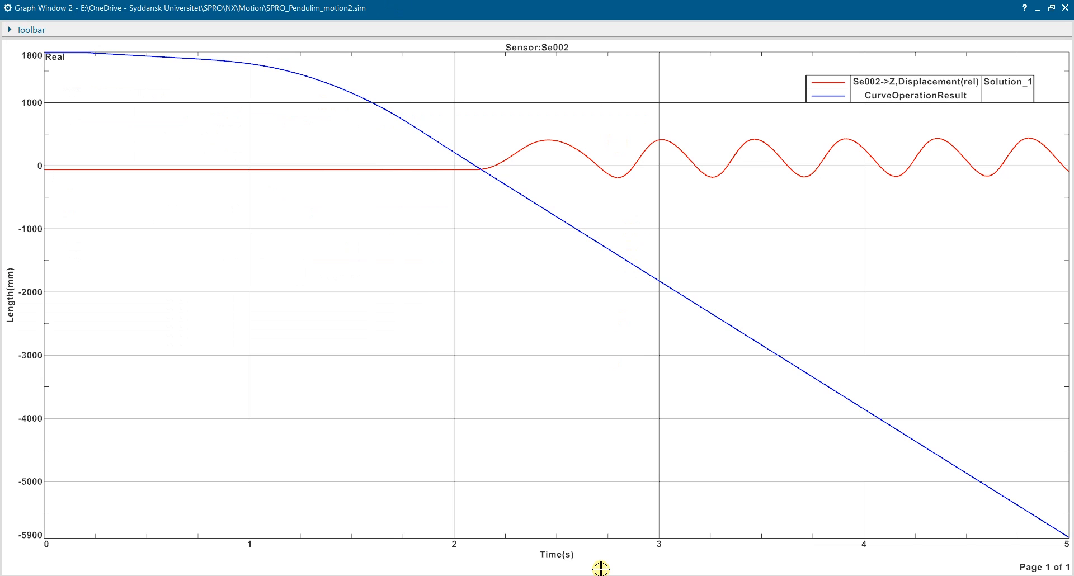
Probe both curves in SingleX mode at 2.2 s.
{"action": "right_click", "coordinate": [601, 568]}
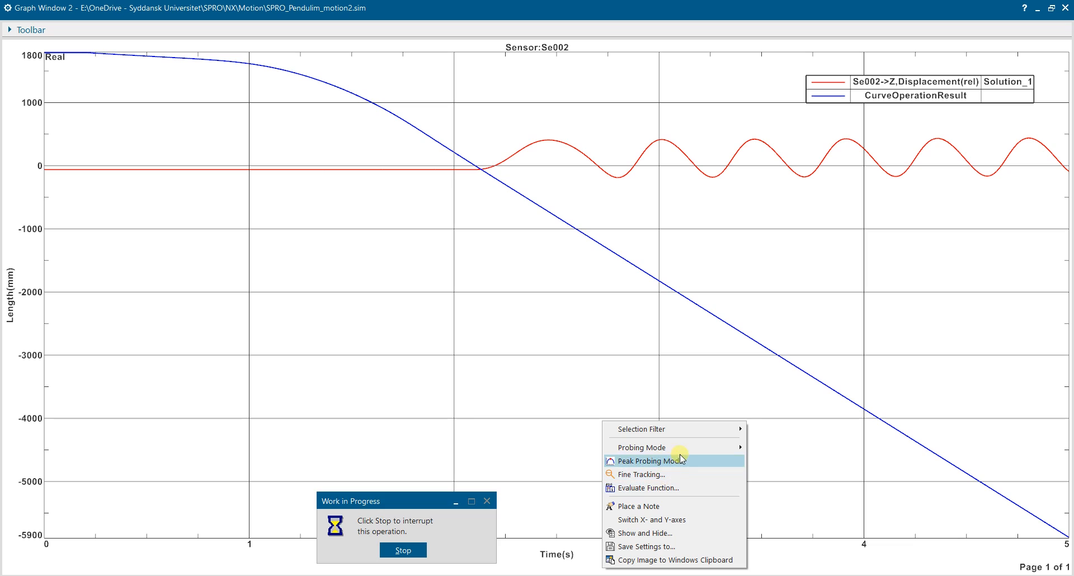
{"action": "mouse_move", "coordinate": [679, 447]}
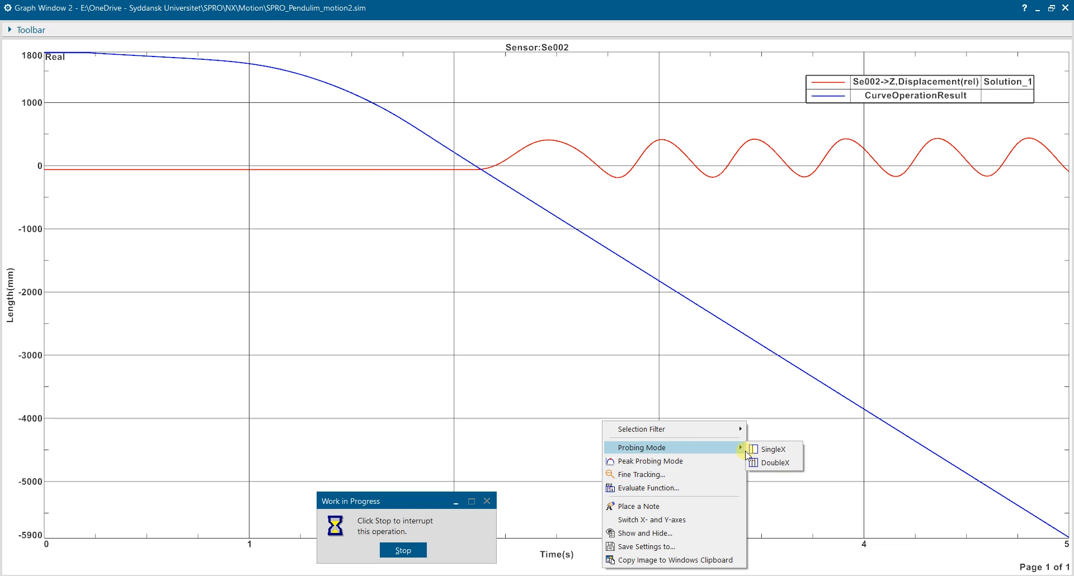
{"action": "left_click", "coordinate": [769, 449]}
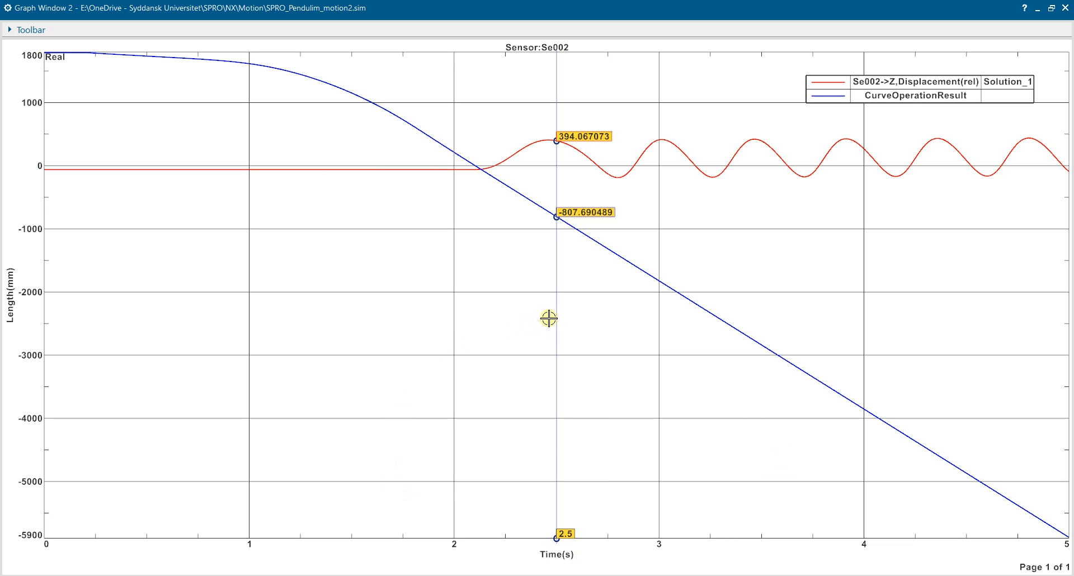
{"action": "left_click_drag", "start_coordinate": [556, 319], "coordinate": [503, 327]}
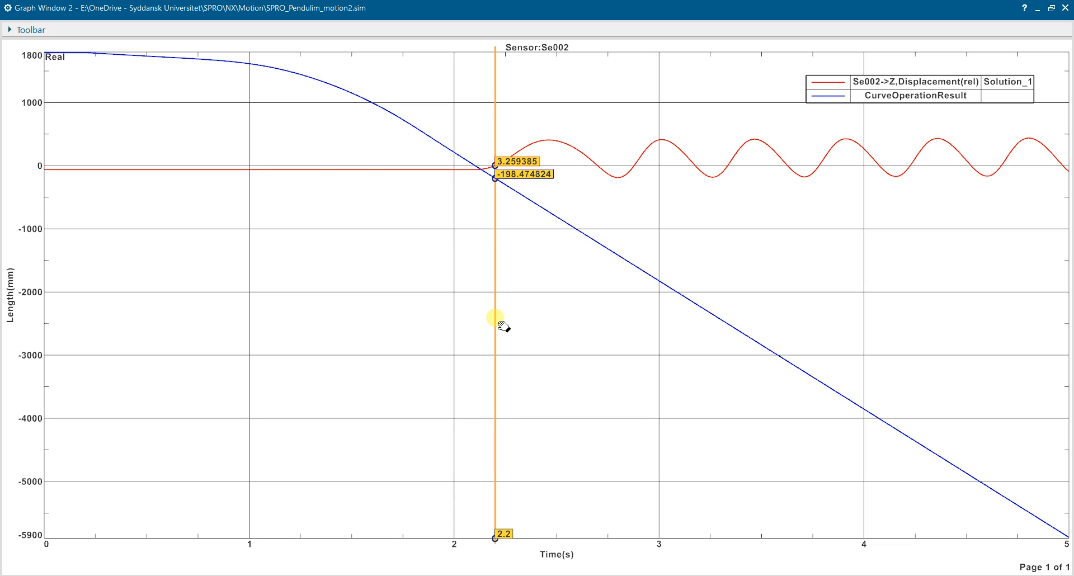
Start Fine Tracking on the Se002 Z displacement curve and move the tracked point to 433.
{"action": "right_click", "coordinate": [646, 557]}
{"action": "left_click", "coordinate": [666, 549]}
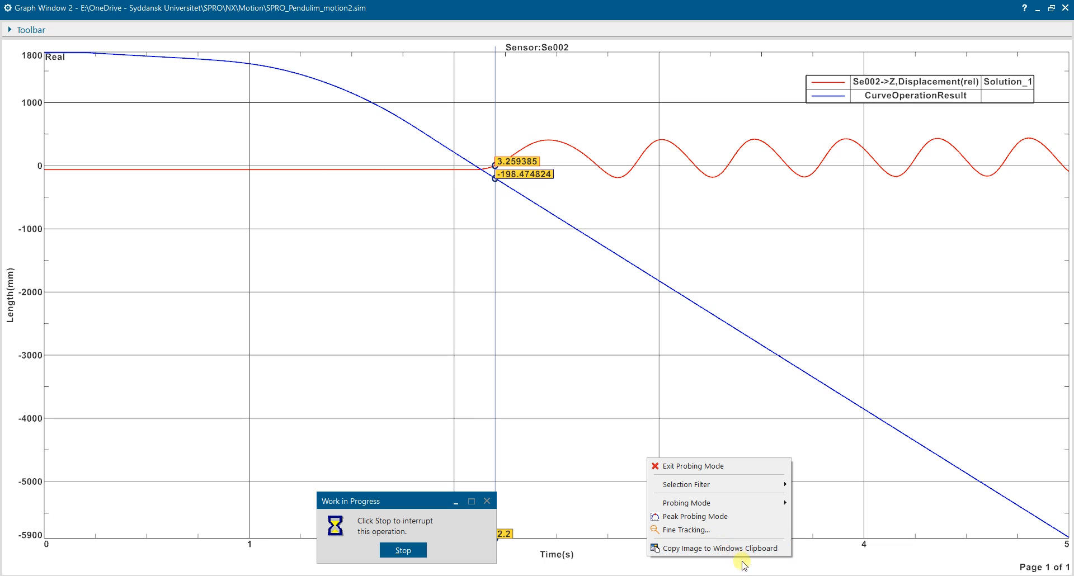
{"action": "left_click", "coordinate": [693, 530]}
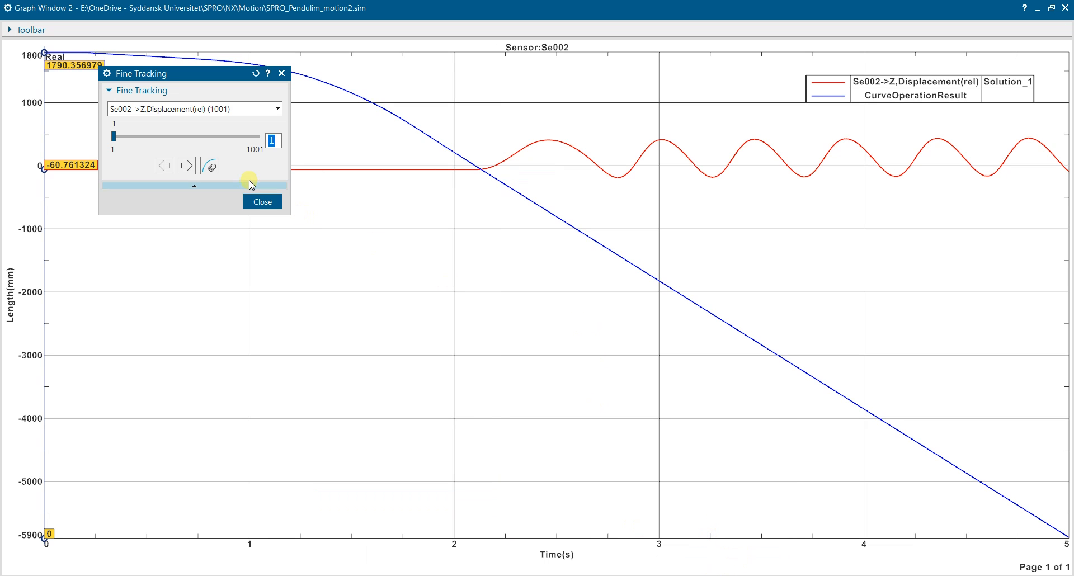
{"action": "left_click_drag", "start_coordinate": [116, 140], "coordinate": [179, 144]}
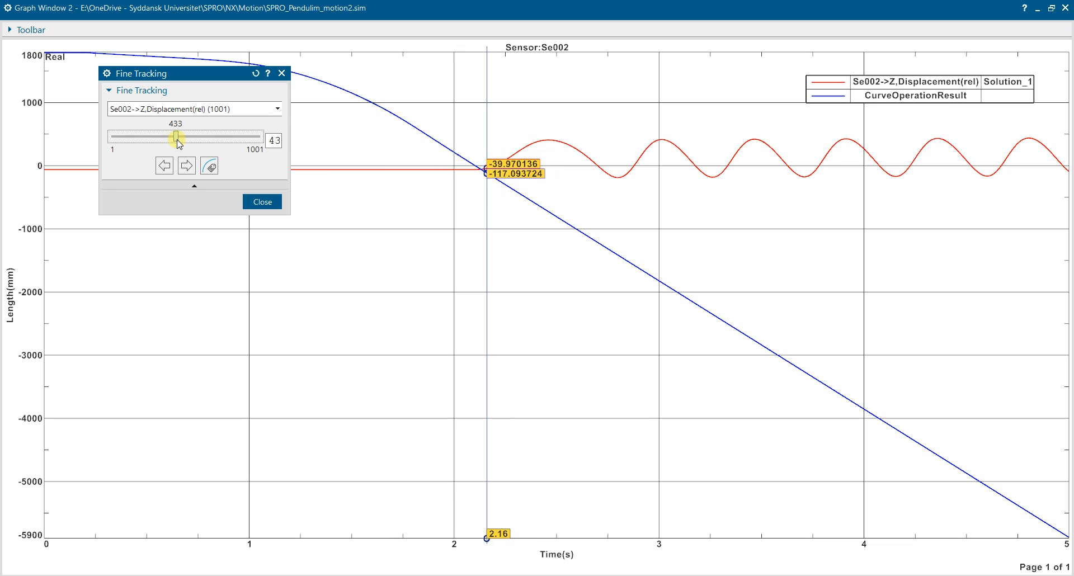
Step the tracked point back from 433 toward the crossing of the two curves.
{"action": "left_click", "coordinate": [188, 168]}
{"action": "left_click", "coordinate": [167, 166]}
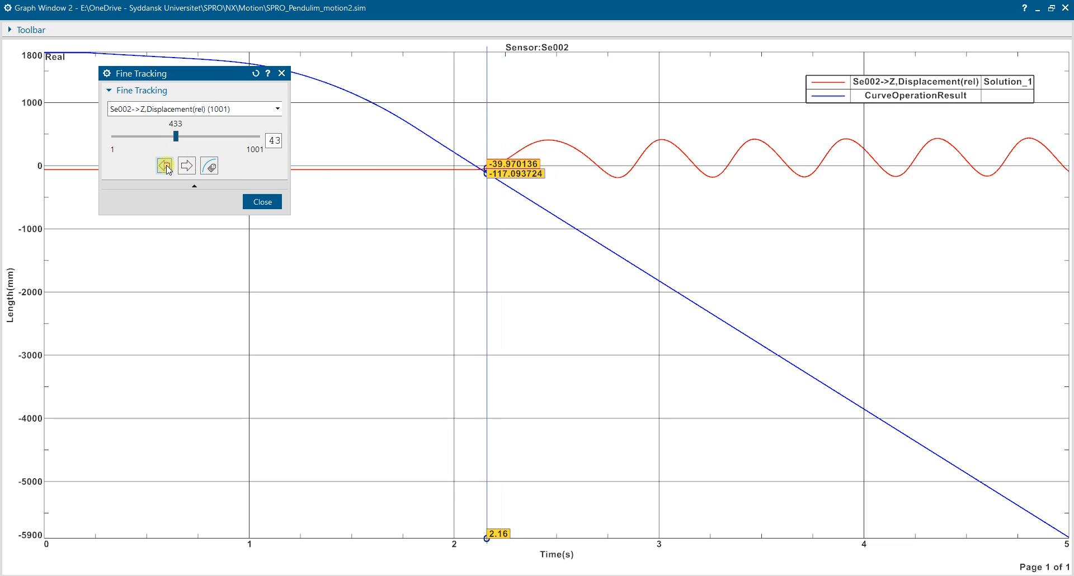
{"action": "left_click", "coordinate": [166, 166]}
{"action": "left_click", "coordinate": [167, 166]}
{"action": "left_click", "coordinate": [166, 166]}
{"action": "left_click", "coordinate": [167, 166]}
{"action": "left_click", "coordinate": [166, 166]}
{"action": "left_click", "coordinate": [167, 166]}
Step the tracked point forward to 441 and examine the displacement values of both curves up close.
{"action": "left_click", "coordinate": [186, 164]}
{"action": "left_click", "coordinate": [186, 164]}
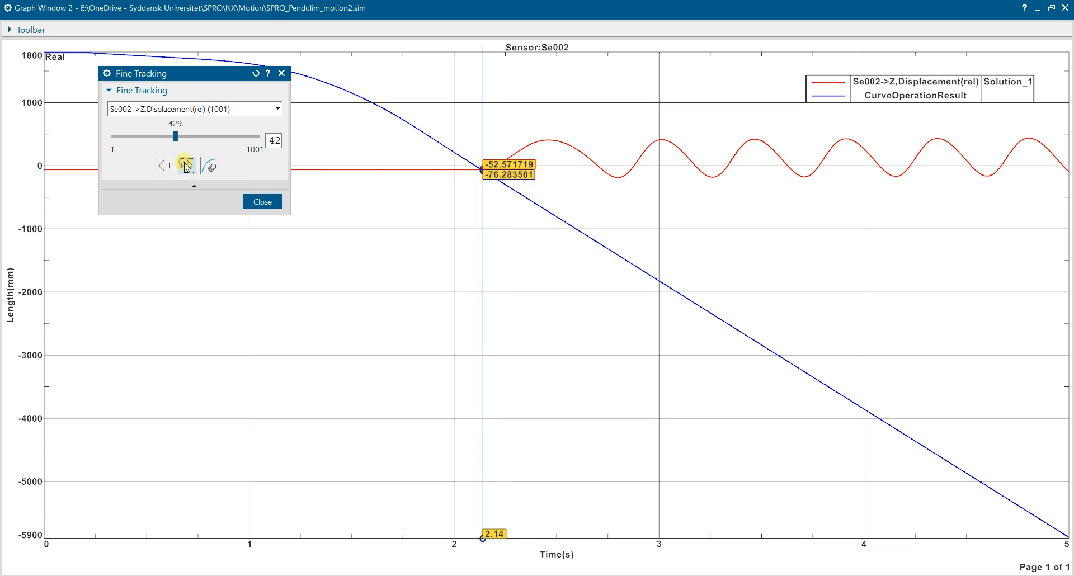
{"action": "left_click", "coordinate": [185, 163]}
{"action": "left_click", "coordinate": [184, 163]}
{"action": "left_click", "coordinate": [185, 163]}
{"action": "left_click", "coordinate": [186, 164]}
{"action": "left_click", "coordinate": [185, 164]}
{"action": "left_click", "coordinate": [185, 163]}
{"action": "left_click", "coordinate": [185, 164]}
{"action": "left_click", "coordinate": [185, 164]}
{"action": "left_click", "coordinate": [185, 164]}
{"action": "left_click", "coordinate": [185, 164]}
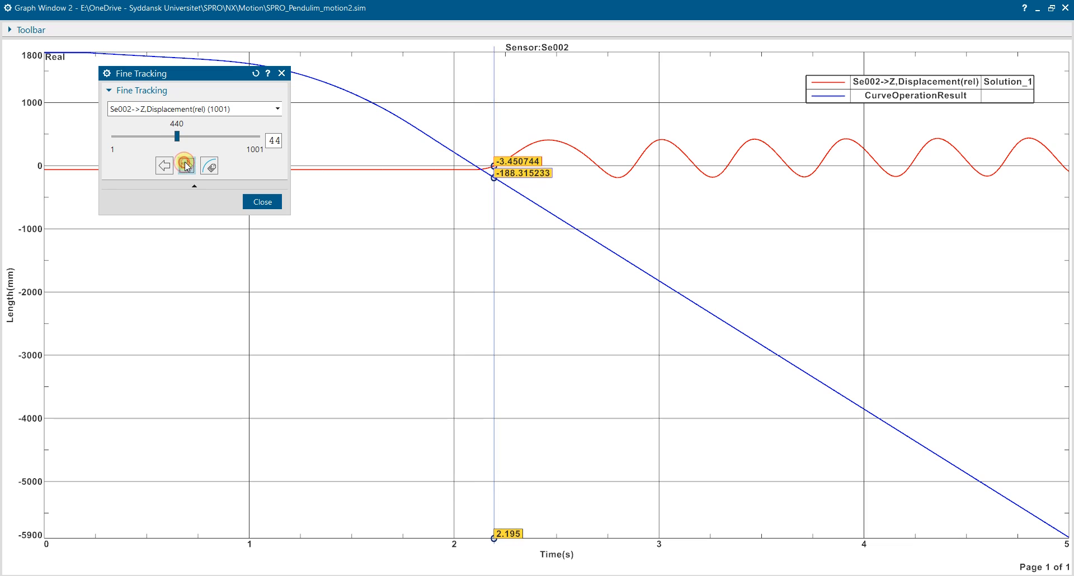
{"action": "left_click", "coordinate": [186, 164]}
{"action": "left_click", "coordinate": [166, 165]}
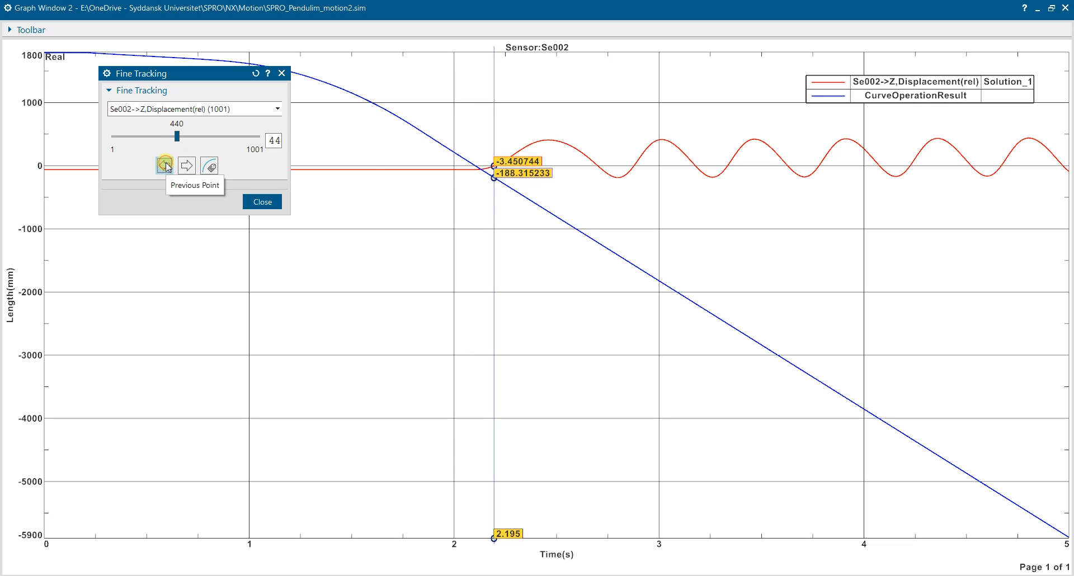
{"action": "left_click", "coordinate": [166, 166]}
{"action": "left_click", "coordinate": [185, 165]}
{"action": "left_click", "coordinate": [185, 165]}
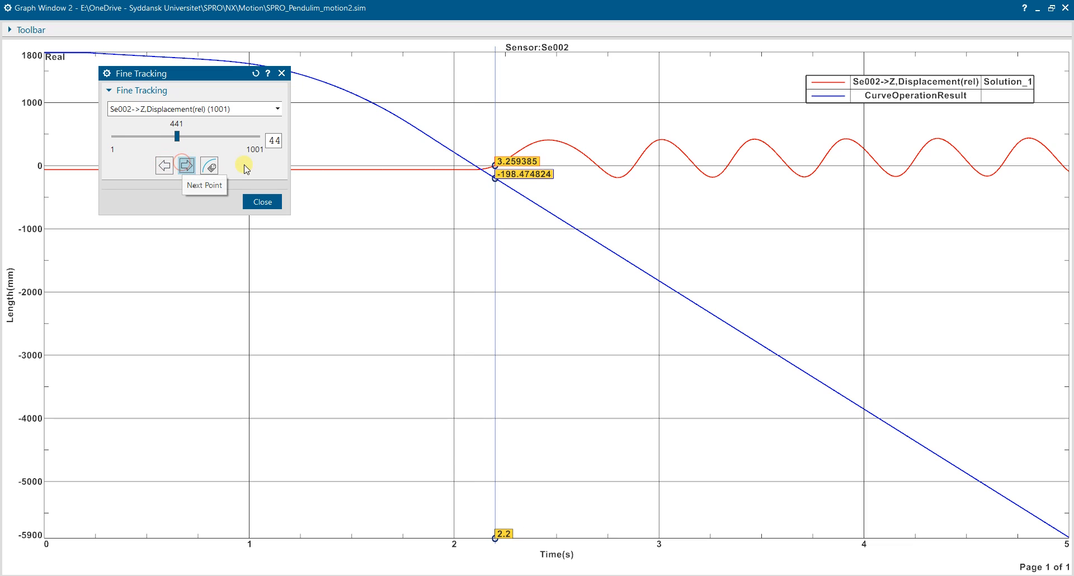
{"action": "scroll", "coordinate": [500, 166], "scroll_direction": "up", "scroll_amount": 5}
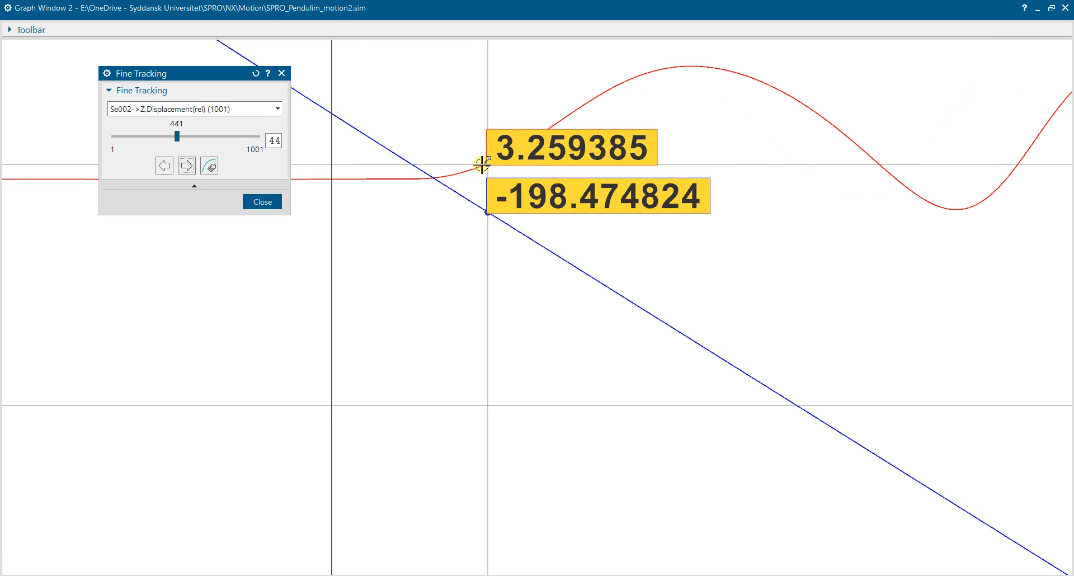
{"action": "scroll", "coordinate": [482, 164], "scroll_direction": "down", "scroll_amount": 5}
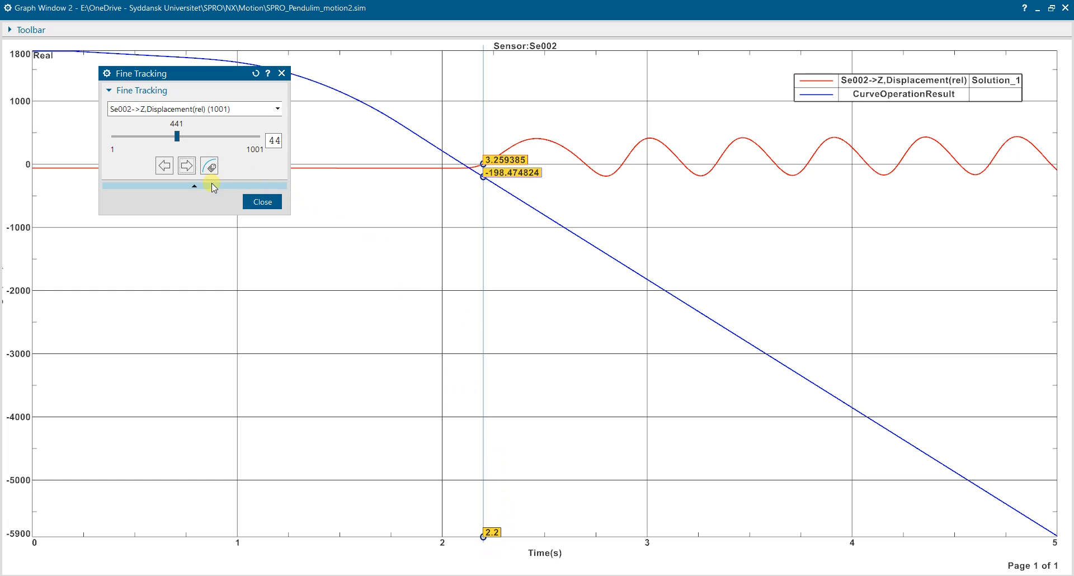
Step the tracked point back to 426, near the crossing of the two curves.
{"action": "left_click", "coordinate": [163, 166]}
{"action": "left_click", "coordinate": [162, 166]}
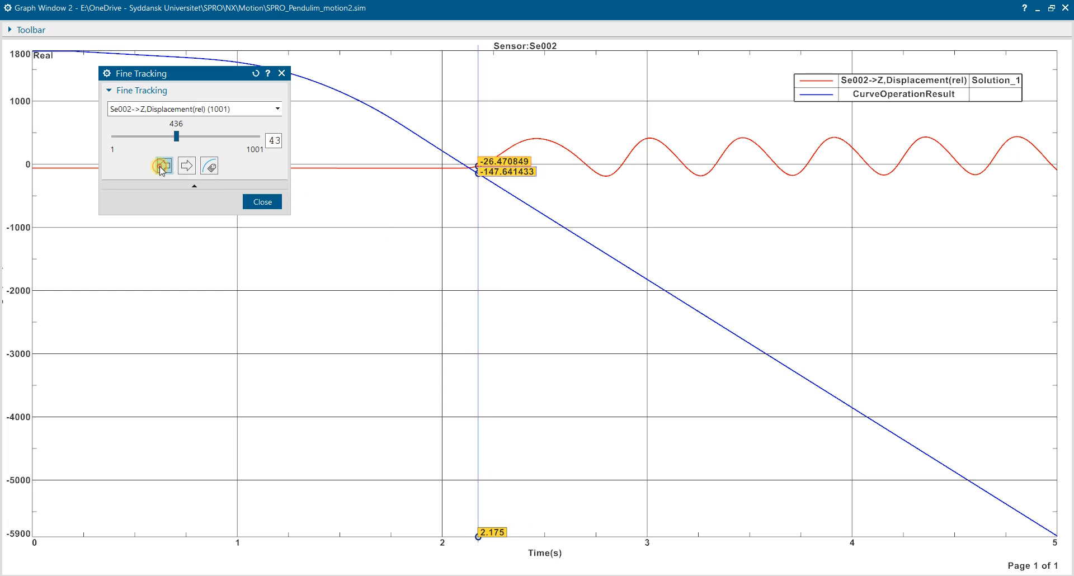
{"action": "left_click", "coordinate": [162, 167]}
{"action": "left_click", "coordinate": [162, 166]}
{"action": "left_click", "coordinate": [162, 166]}
{"action": "left_click", "coordinate": [162, 166]}
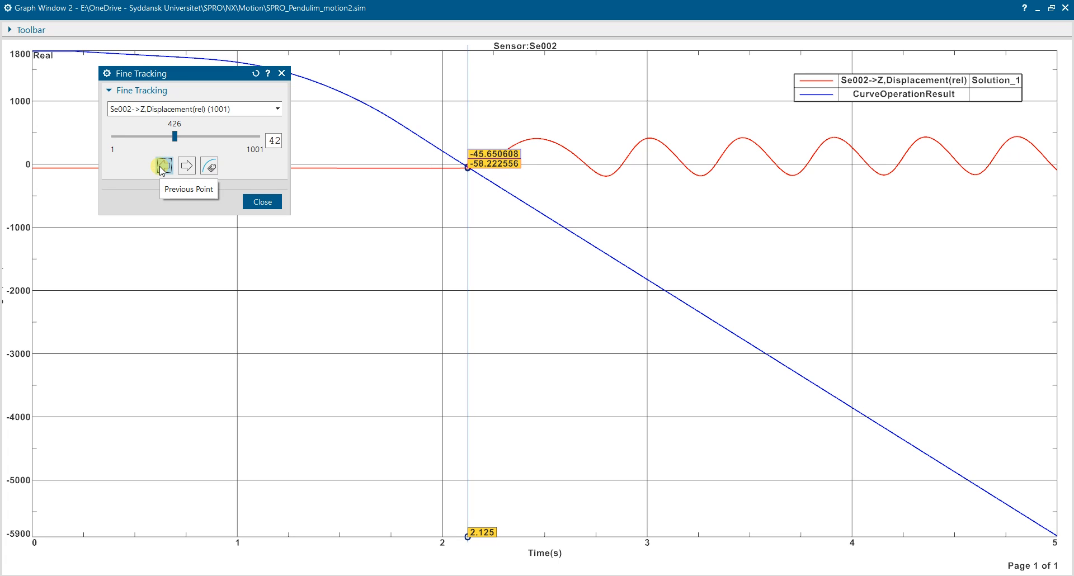
Step the tracked point forward to 438, comparing both displacements as the Z curve starts to rise.
{"action": "left_click", "coordinate": [187, 166]}
{"action": "left_click", "coordinate": [188, 166]}
{"action": "left_click", "coordinate": [188, 166]}
{"action": "left_click", "coordinate": [188, 167]}
{"action": "left_click", "coordinate": [188, 166]}
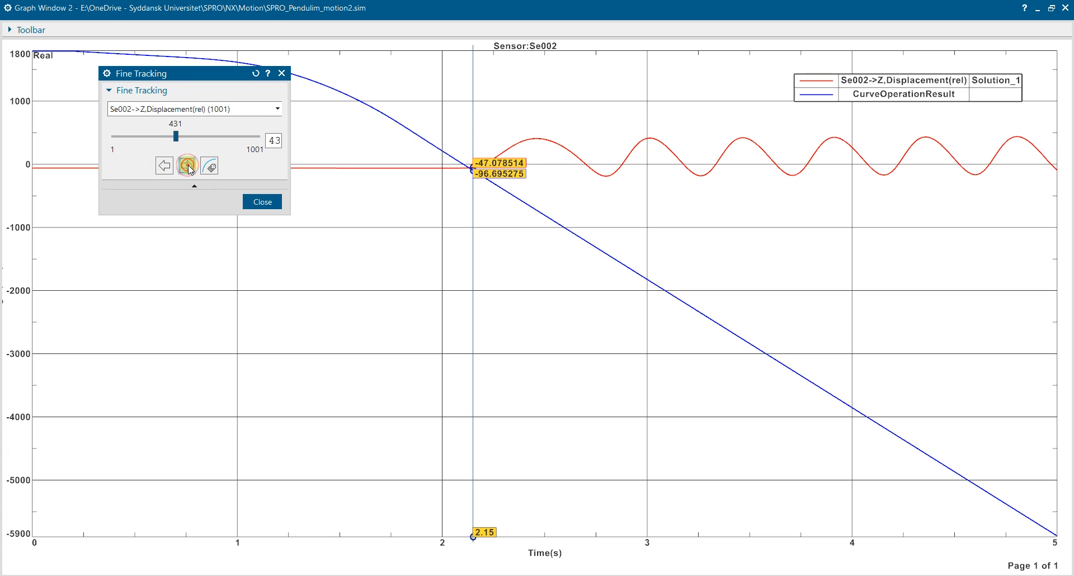
{"action": "left_click", "coordinate": [187, 166]}
{"action": "left_click", "coordinate": [187, 166]}
{"action": "left_click", "coordinate": [188, 166]}
{"action": "left_click", "coordinate": [188, 166]}
{"action": "left_click", "coordinate": [187, 166]}
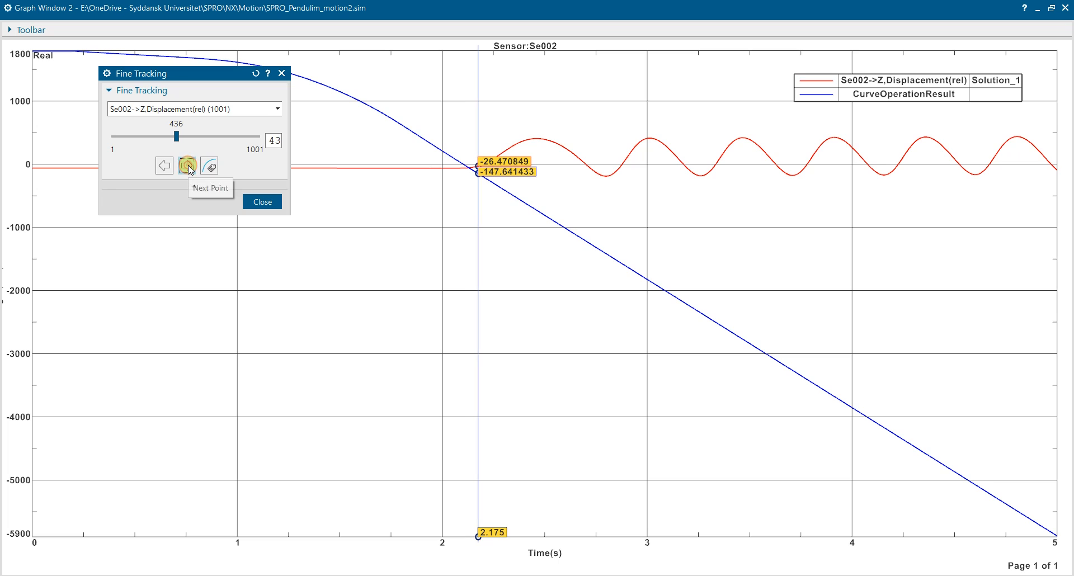
{"action": "left_click", "coordinate": [187, 166]}
{"action": "left_click", "coordinate": [187, 166]}
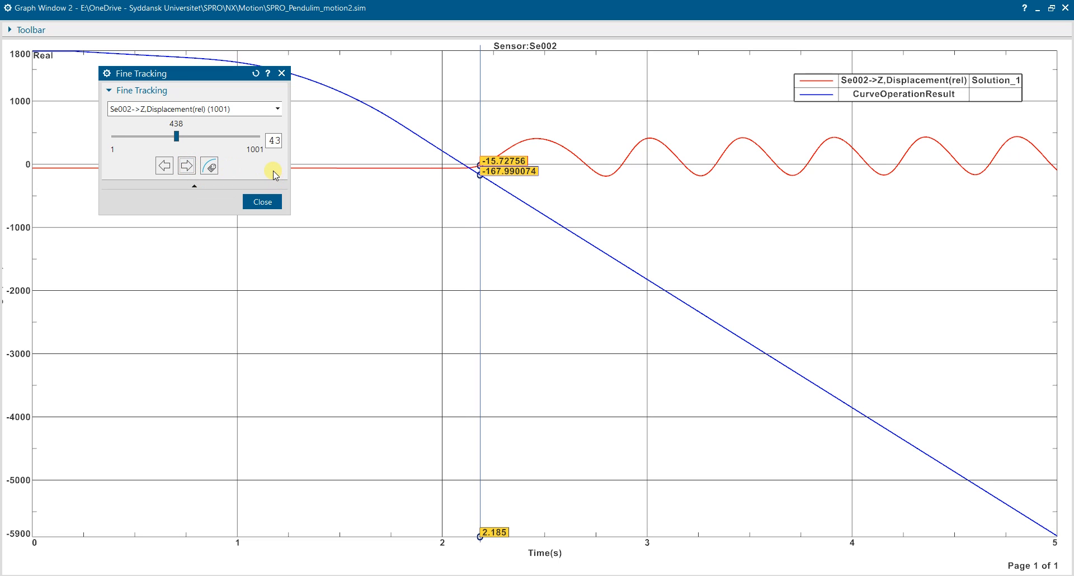
Step the tracked point back to 417, examining both displacements before the curves cross.
{"action": "left_click", "coordinate": [164, 165]}
{"action": "left_click", "coordinate": [164, 166]}
{"action": "left_click", "coordinate": [165, 165]}
{"action": "left_click", "coordinate": [165, 166]}
{"action": "left_click", "coordinate": [165, 166]}
{"action": "left_click", "coordinate": [164, 166]}
{"action": "left_click", "coordinate": [164, 166]}
{"action": "left_click", "coordinate": [165, 165]}
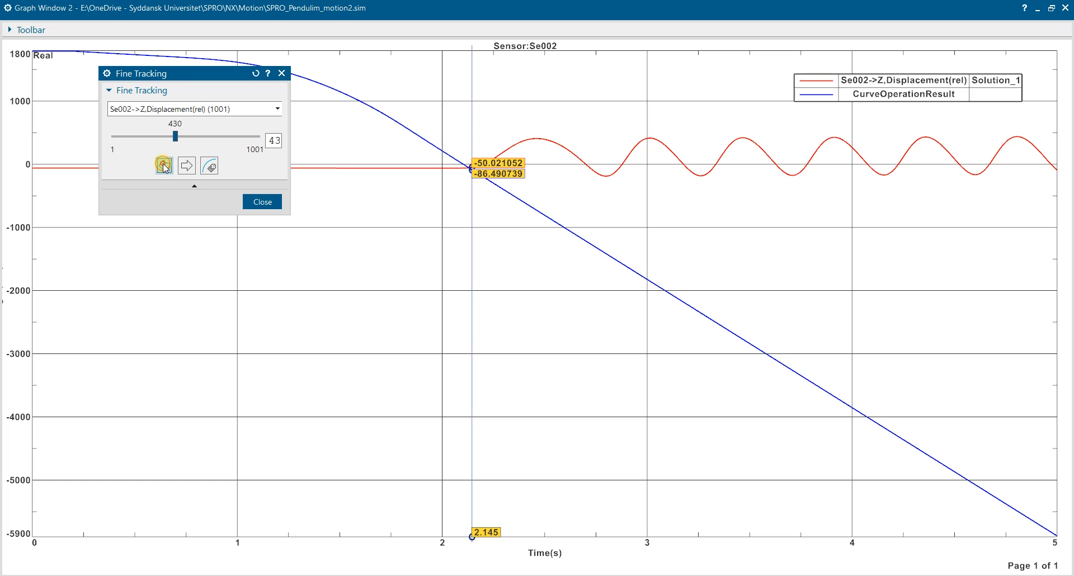
{"action": "left_click", "coordinate": [165, 165]}
{"action": "left_click", "coordinate": [164, 165]}
{"action": "left_click", "coordinate": [164, 165]}
{"action": "left_click", "coordinate": [164, 166]}
{"action": "left_click", "coordinate": [165, 166]}
{"action": "left_click", "coordinate": [164, 166]}
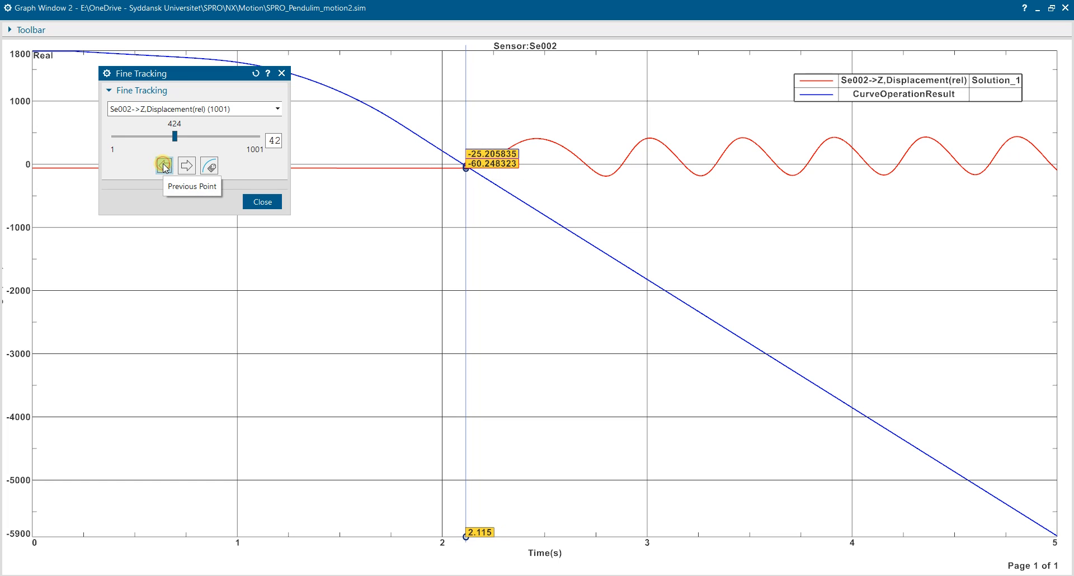
{"action": "left_click", "coordinate": [165, 166]}
{"action": "left_click", "coordinate": [165, 166]}
{"action": "left_click", "coordinate": [164, 166]}
{"action": "left_click", "coordinate": [165, 166]}
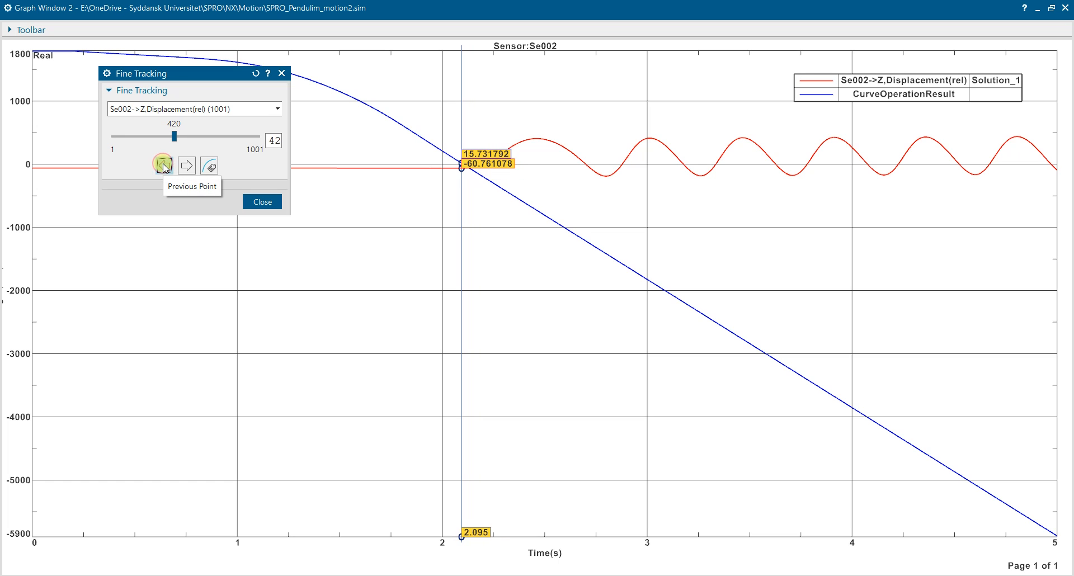
{"action": "left_click", "coordinate": [165, 165]}
{"action": "left_click", "coordinate": [164, 166]}
{"action": "left_click", "coordinate": [164, 165]}
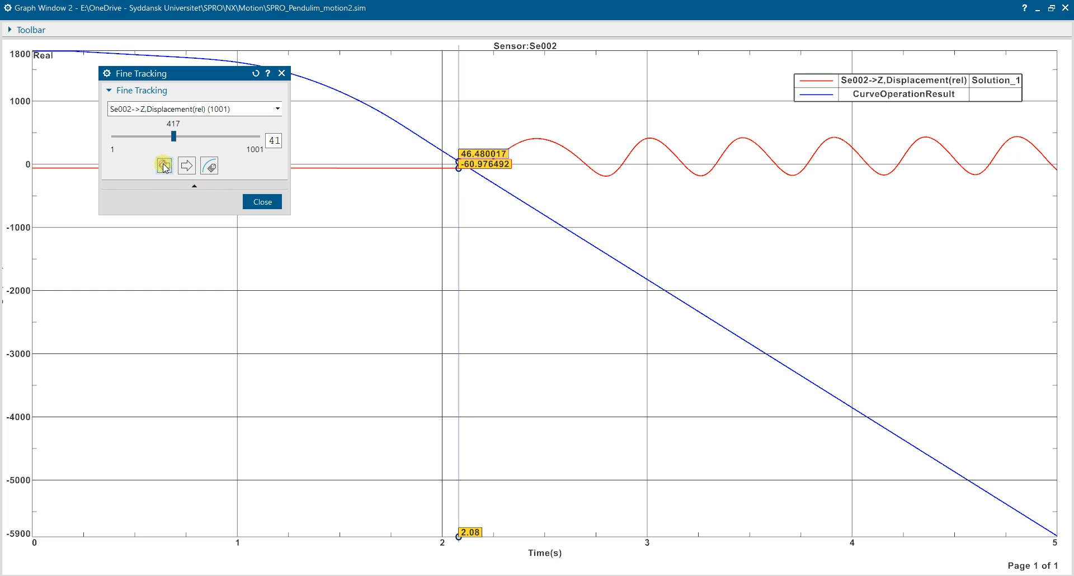
Step the tracked point back to 401, read both displacements at 2 s, and end the fine tracking.
{"action": "left_click", "coordinate": [165, 165]}
{"action": "left_click", "coordinate": [165, 166]}
{"action": "left_click", "coordinate": [164, 166]}
{"action": "left_click", "coordinate": [165, 166]}
{"action": "left_click", "coordinate": [165, 166]}
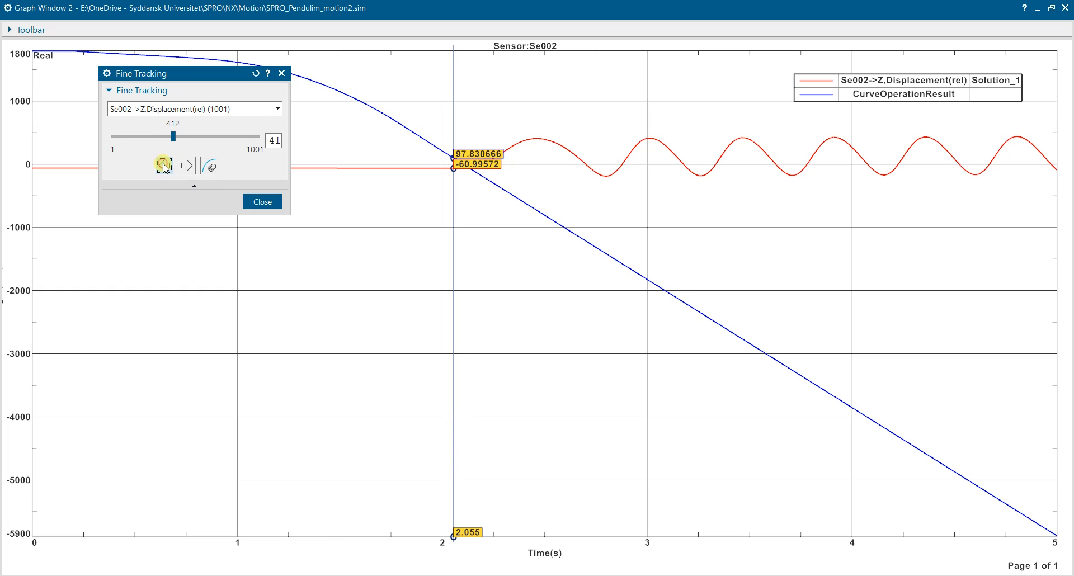
{"action": "left_click", "coordinate": [165, 166]}
{"action": "left_click", "coordinate": [164, 166]}
{"action": "left_click", "coordinate": [164, 166]}
{"action": "left_click", "coordinate": [165, 166]}
{"action": "left_click", "coordinate": [164, 166]}
{"action": "left_click", "coordinate": [164, 165]}
{"action": "left_click", "coordinate": [164, 165]}
{"action": "left_click", "coordinate": [165, 166]}
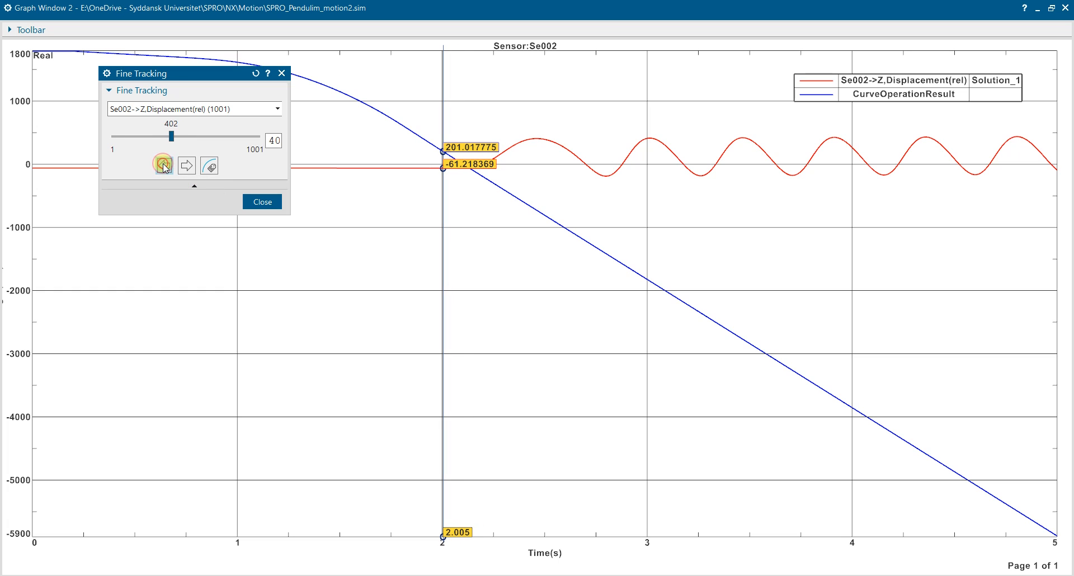
{"action": "left_click", "coordinate": [164, 165]}
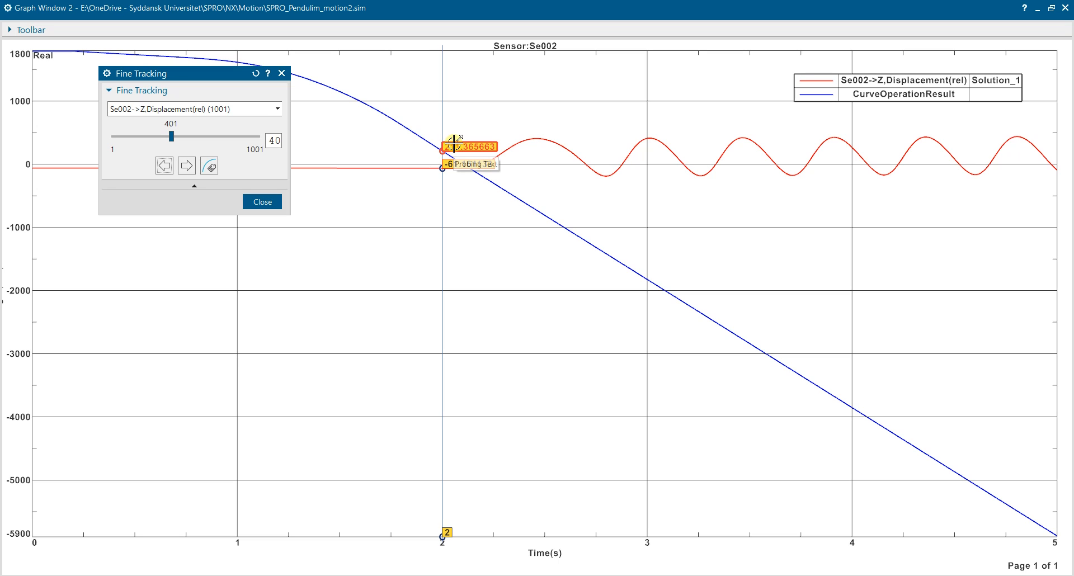
{"action": "left_click", "coordinate": [262, 201]}
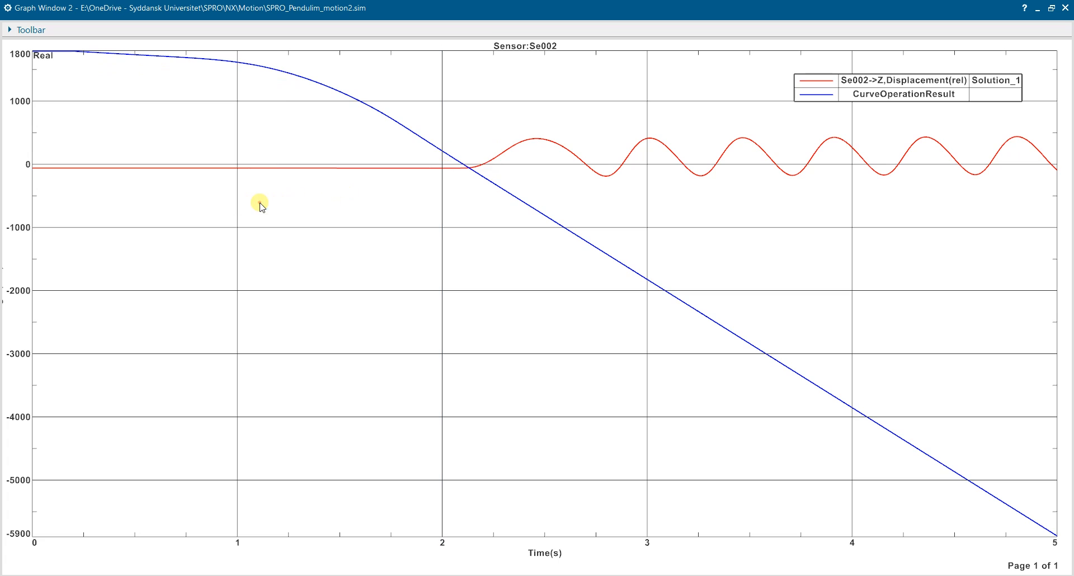
Restore the maximized graph window, minimize both graph windows, and dismiss the curve operation pane to reveal the full model.
{"action": "left_click", "coordinate": [1052, 8]}
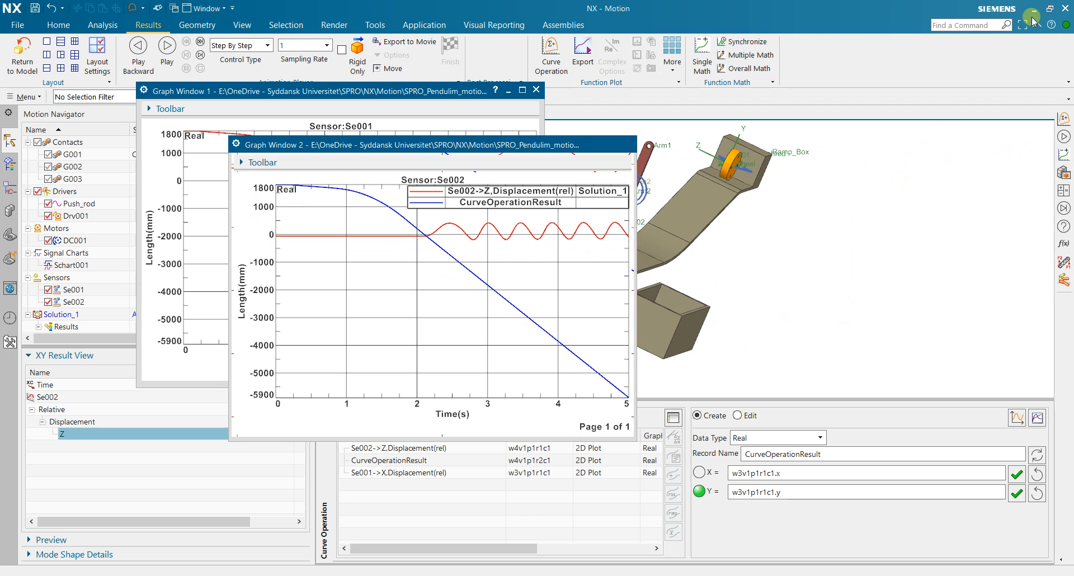
{"action": "left_click", "coordinate": [509, 91]}
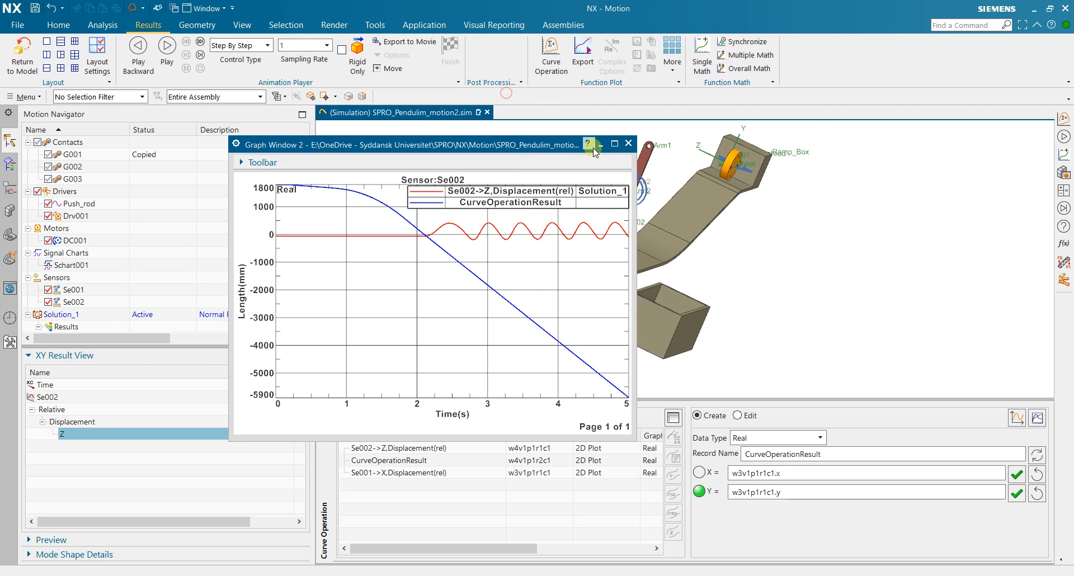
{"action": "left_click", "coordinate": [599, 145]}
{"action": "left_click_drag", "start_coordinate": [569, 192], "coordinate": [781, 310]}
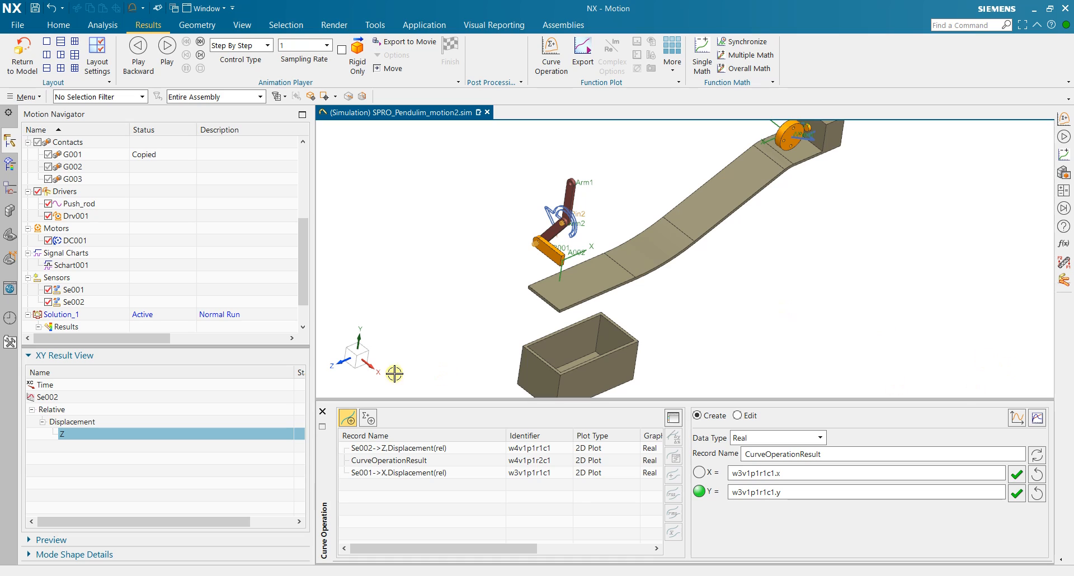
{"action": "left_click", "coordinate": [324, 413]}
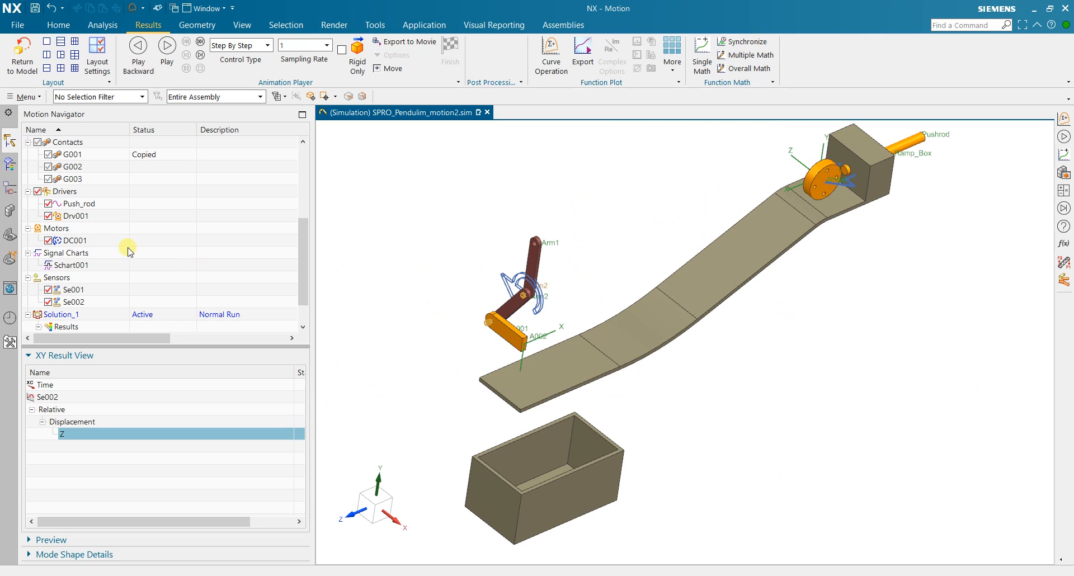
Edit signal chart Schart001 so the Se001 less-than event has a threshold of 200 mm.
{"action": "scroll", "coordinate": [128, 251], "scroll_direction": "down", "scroll_amount": 1}
{"action": "double_click", "coordinate": [106, 231]}
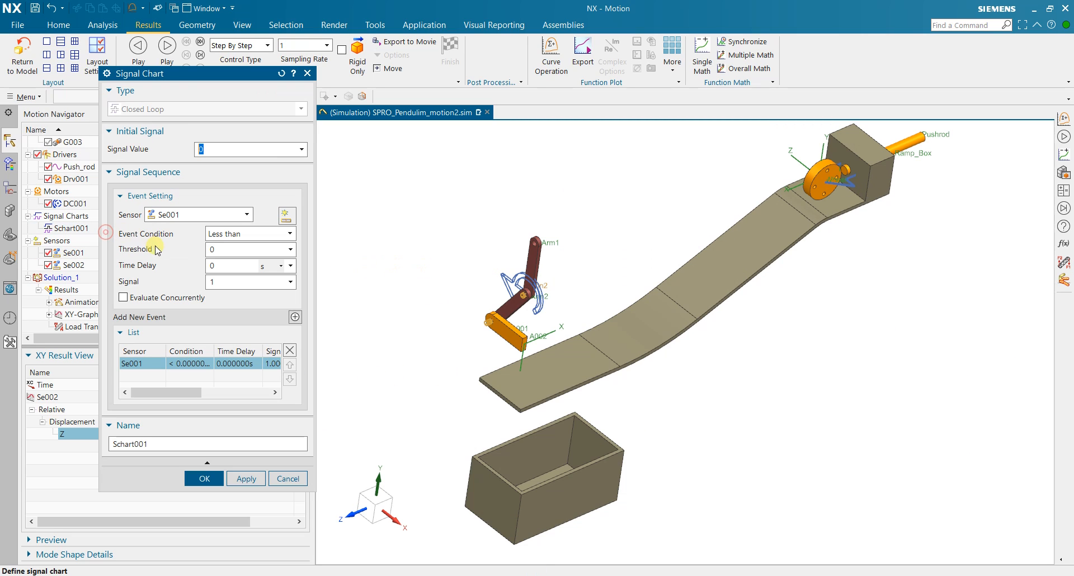
{"action": "left_click_drag", "start_coordinate": [315, 336], "coordinate": [540, 335]}
{"action": "left_click", "coordinate": [307, 371]}
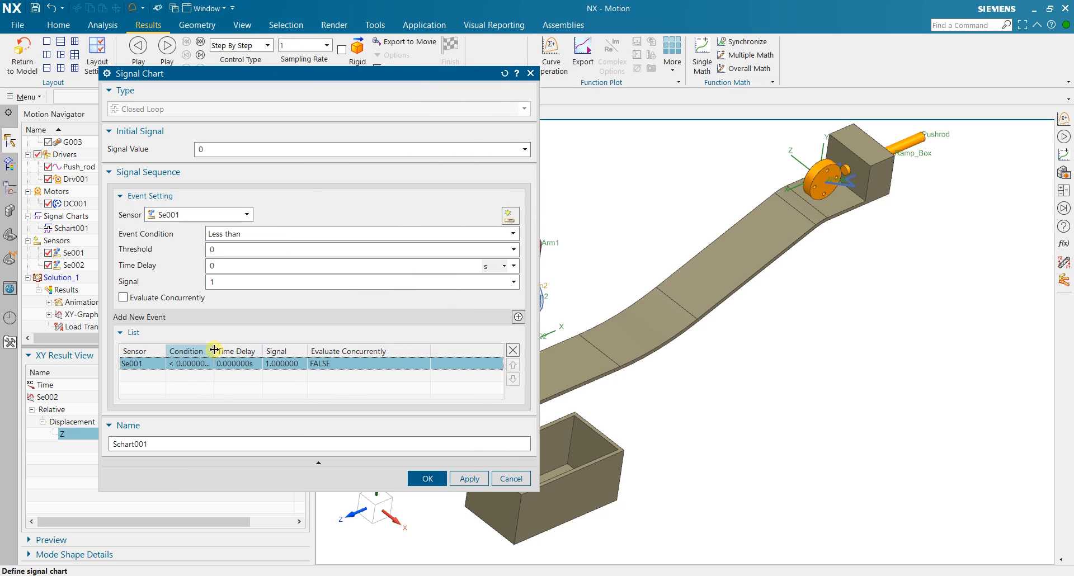
{"action": "left_click_drag", "start_coordinate": [215, 351], "coordinate": [257, 350]}
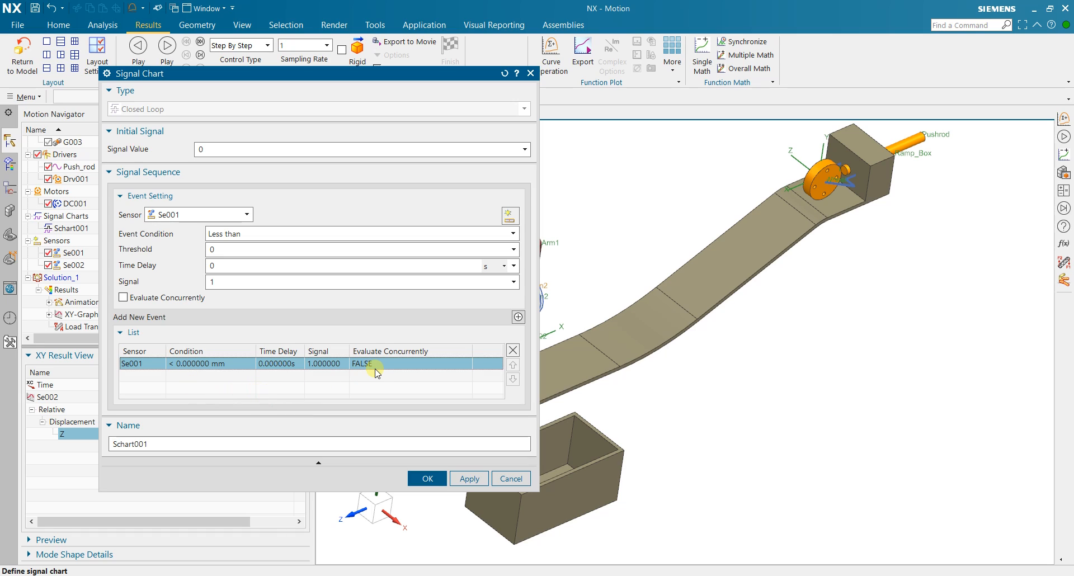
{"action": "left_click", "coordinate": [247, 248]}
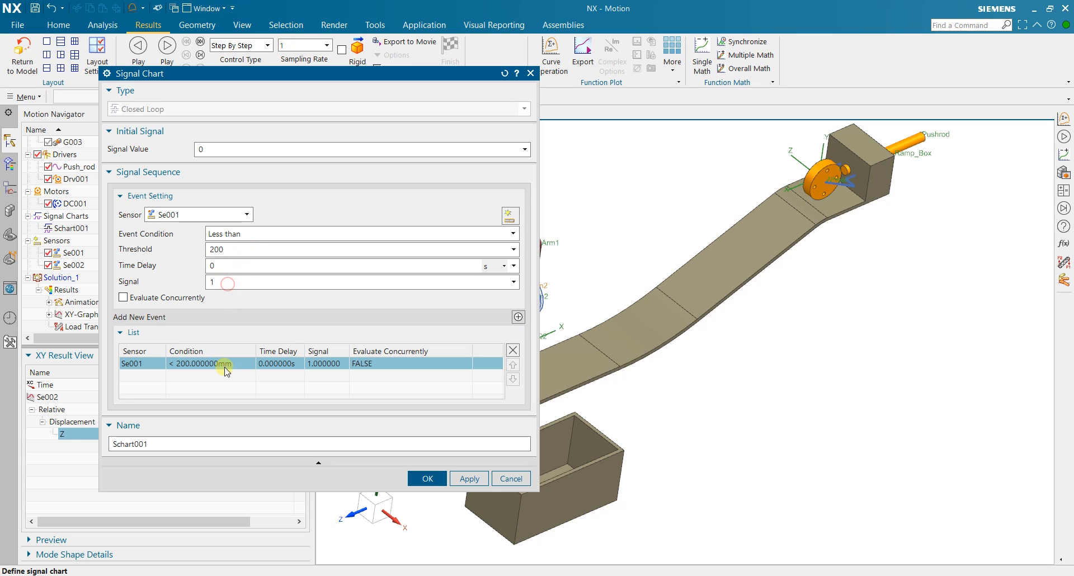
{"action": "left_click", "coordinate": [428, 479]}
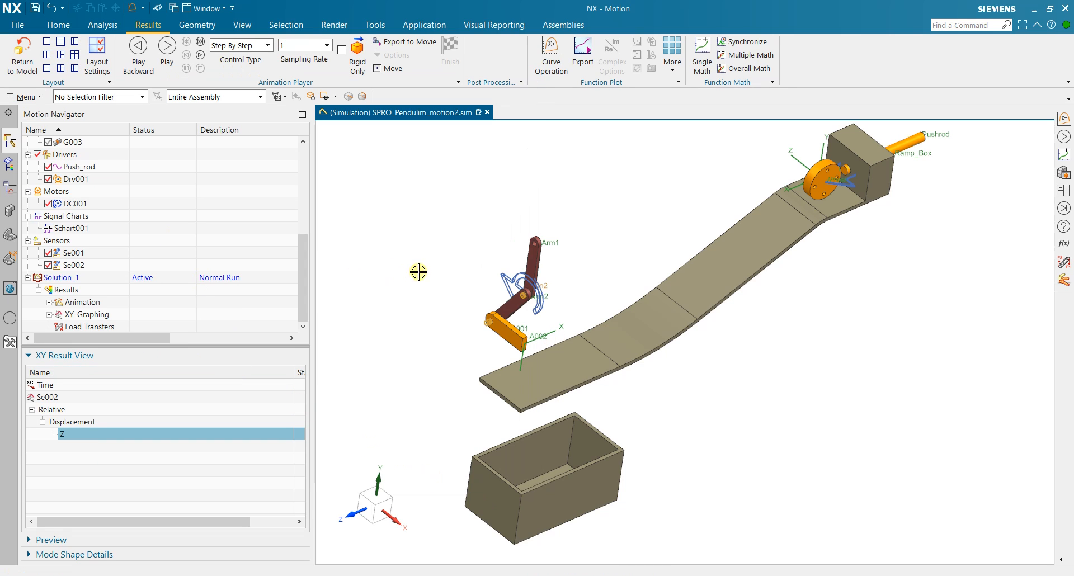
Save the simulation and solve Solution_1 again.
{"action": "key", "text": "ctrl+s"}
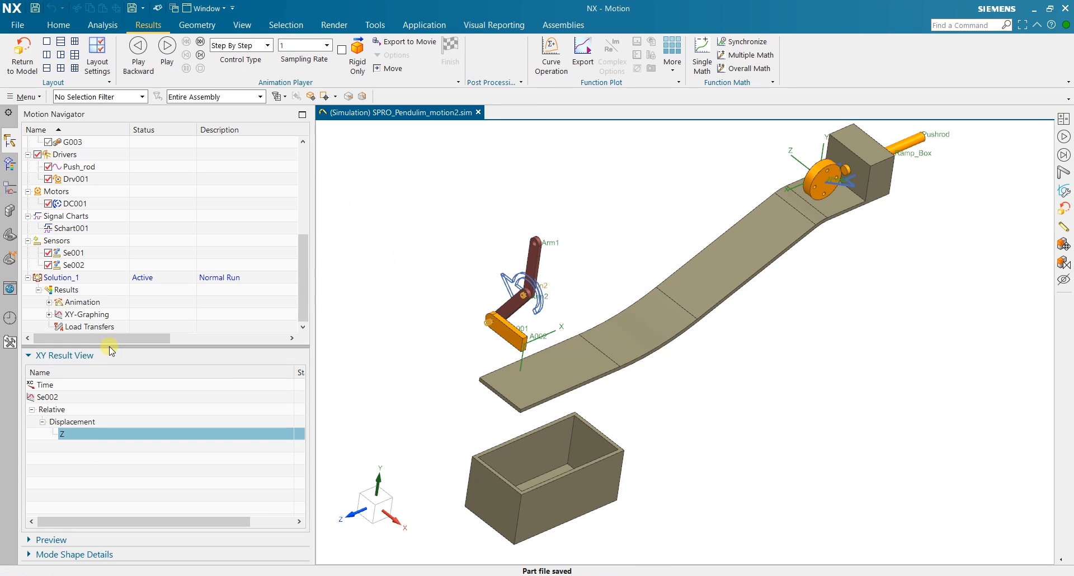
{"action": "left_click", "coordinate": [109, 357]}
{"action": "left_click", "coordinate": [59, 25]}
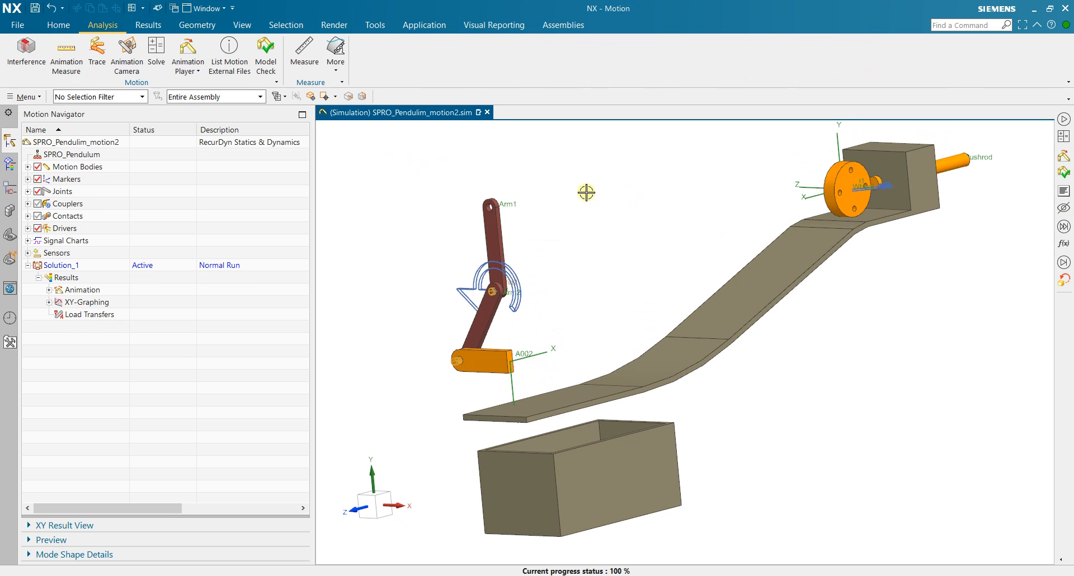
Move the animation to 2.200 s and examine from several angles how the pendulum arm meets the wheel.
{"action": "left_click", "coordinate": [188, 49]}
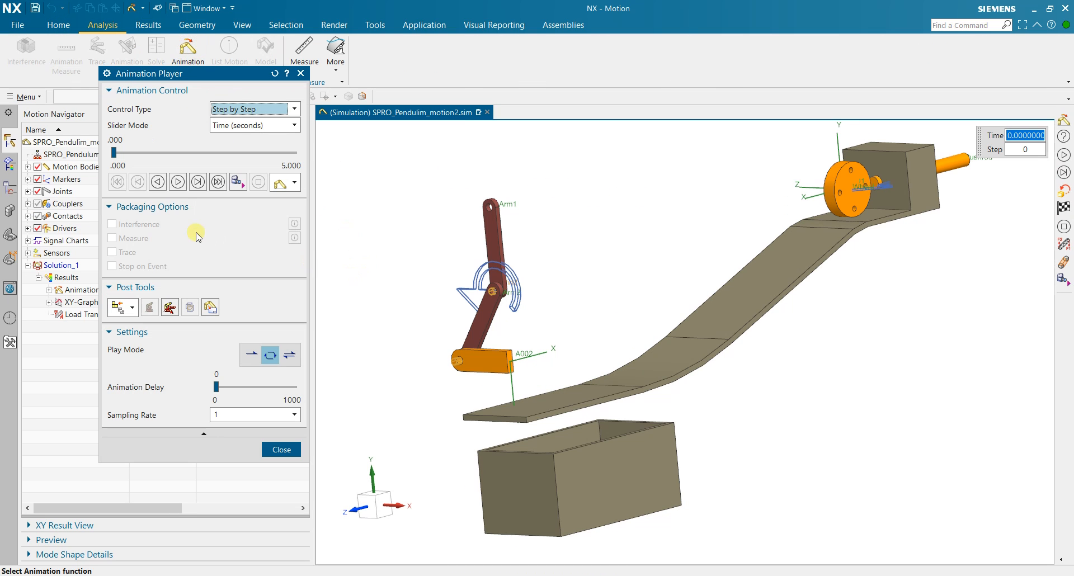
{"action": "left_click_drag", "start_coordinate": [115, 155], "coordinate": [194, 173]}
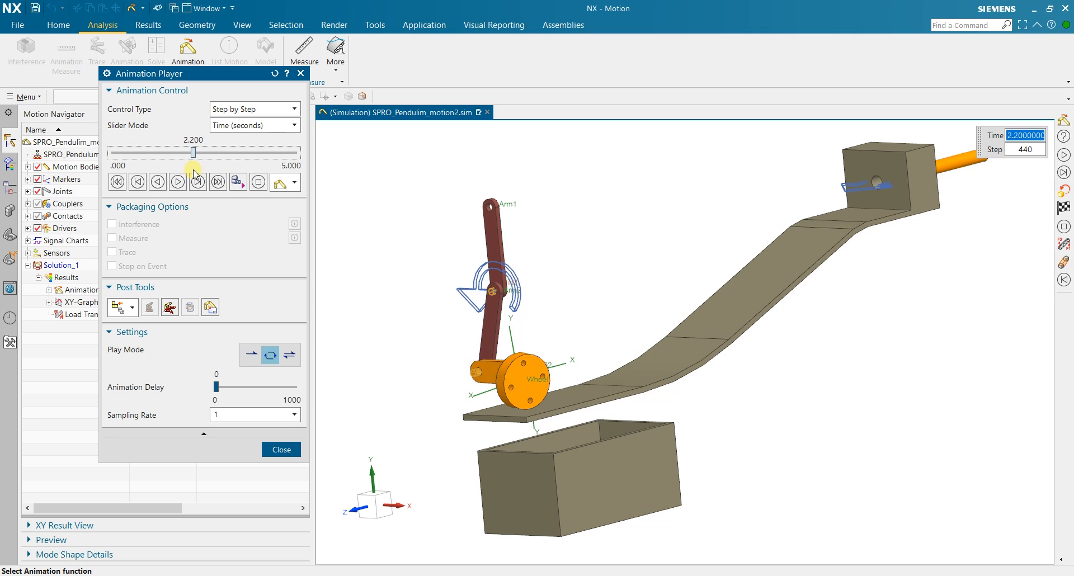
{"action": "left_click_drag", "start_coordinate": [438, 259], "coordinate": [929, 468]}
{"action": "scroll", "coordinate": [929, 469], "scroll_direction": "down", "scroll_amount": 2}
{"action": "scroll", "coordinate": [813, 405], "scroll_direction": "down", "scroll_amount": 2}
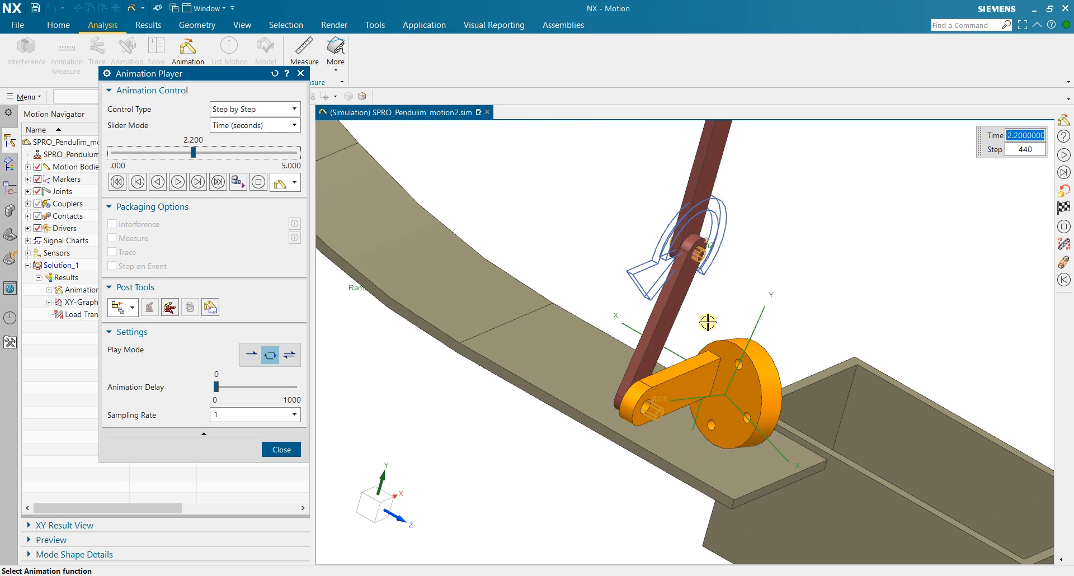
{"action": "left_click_drag", "start_coordinate": [740, 295], "coordinate": [649, 231]}
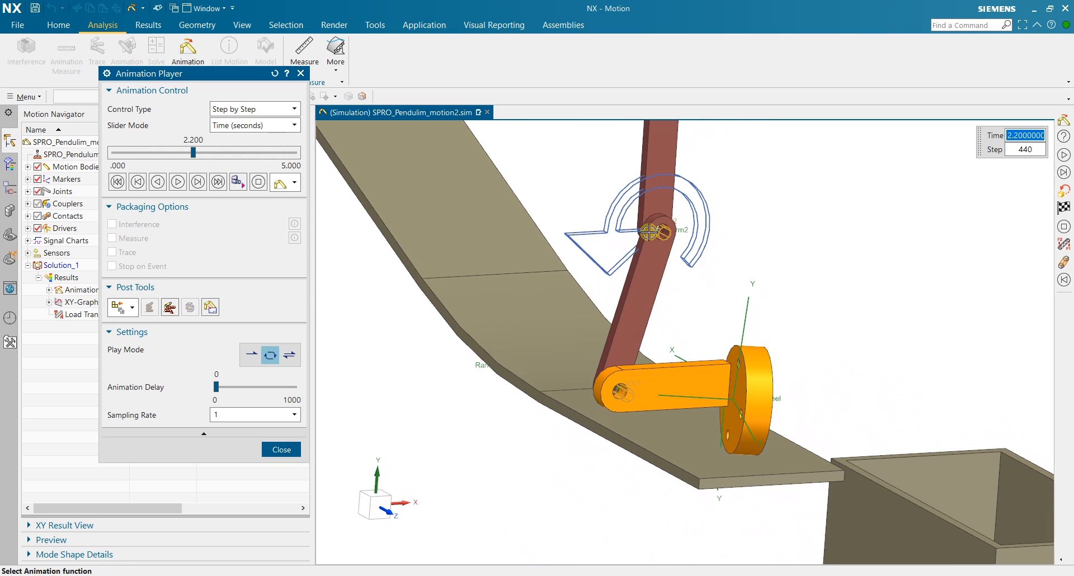
{"action": "scroll", "coordinate": [703, 292], "scroll_direction": "down", "scroll_amount": 5}
{"action": "left_click_drag", "start_coordinate": [733, 256], "coordinate": [694, 267]}
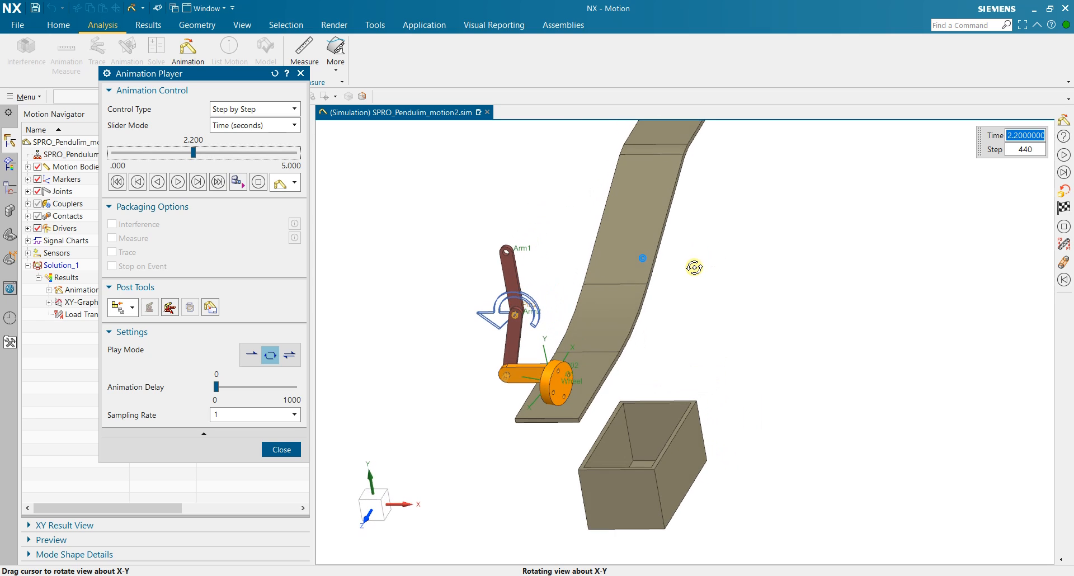
{"action": "scroll", "coordinate": [533, 325], "scroll_direction": "up", "scroll_amount": 2}
{"action": "left_click_drag", "start_coordinate": [546, 325], "coordinate": [556, 305]}
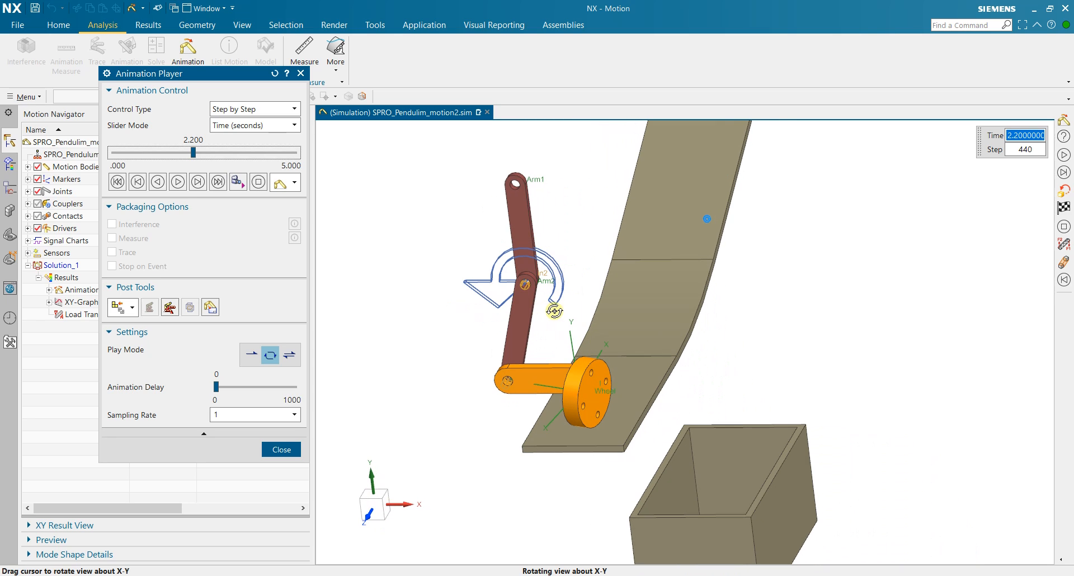
{"action": "left_click", "coordinate": [287, 449]}
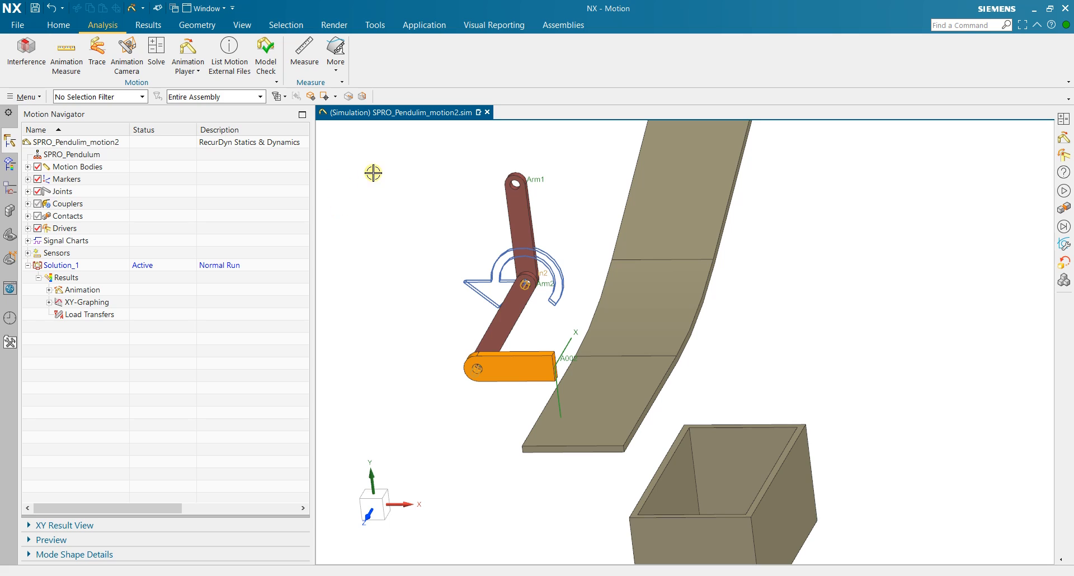
Create trace Tr001 of marker A001 and the orange block at the end of the pendulum arm.
{"action": "scroll", "coordinate": [491, 209], "scroll_direction": "down", "scroll_amount": 4}
{"action": "scroll", "coordinate": [473, 167], "scroll_direction": "up", "scroll_amount": 4}
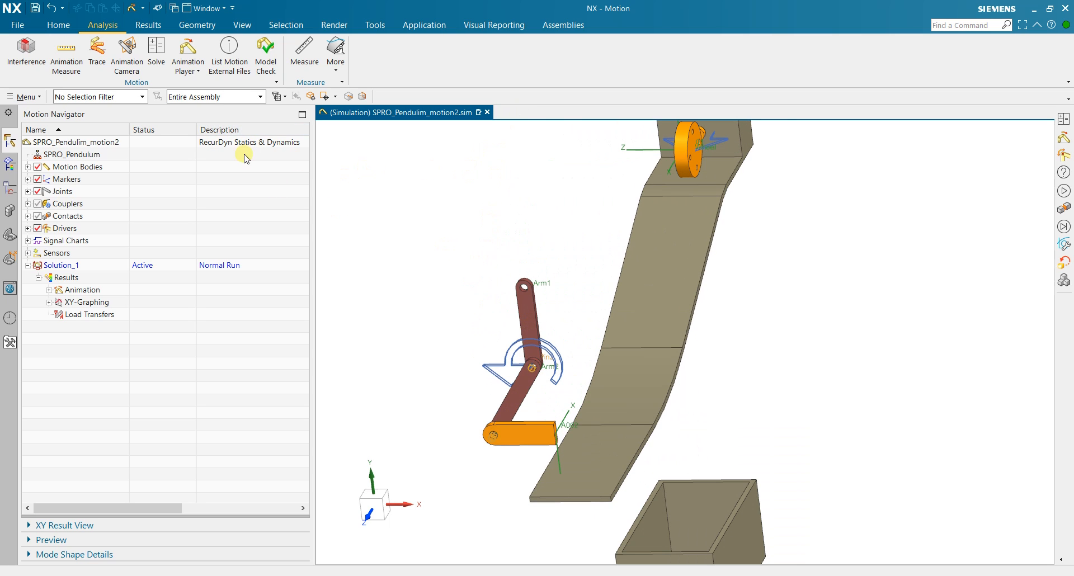
{"action": "left_click", "coordinate": [97, 50]}
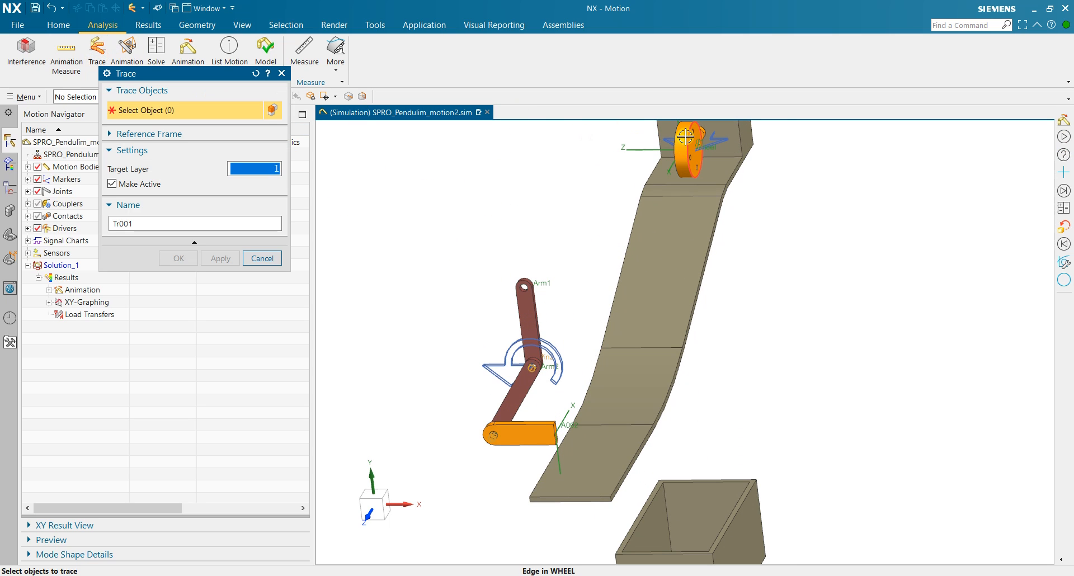
{"action": "scroll", "coordinate": [684, 147], "scroll_direction": "up", "scroll_amount": 3}
{"action": "mouse_move", "coordinate": [684, 147]}
{"action": "left_mouse_down"}
{"action": "mouse_move", "coordinate": [720, 154]}
{"action": "mouse_move", "coordinate": [665, 152]}
{"action": "left_mouse_up"}
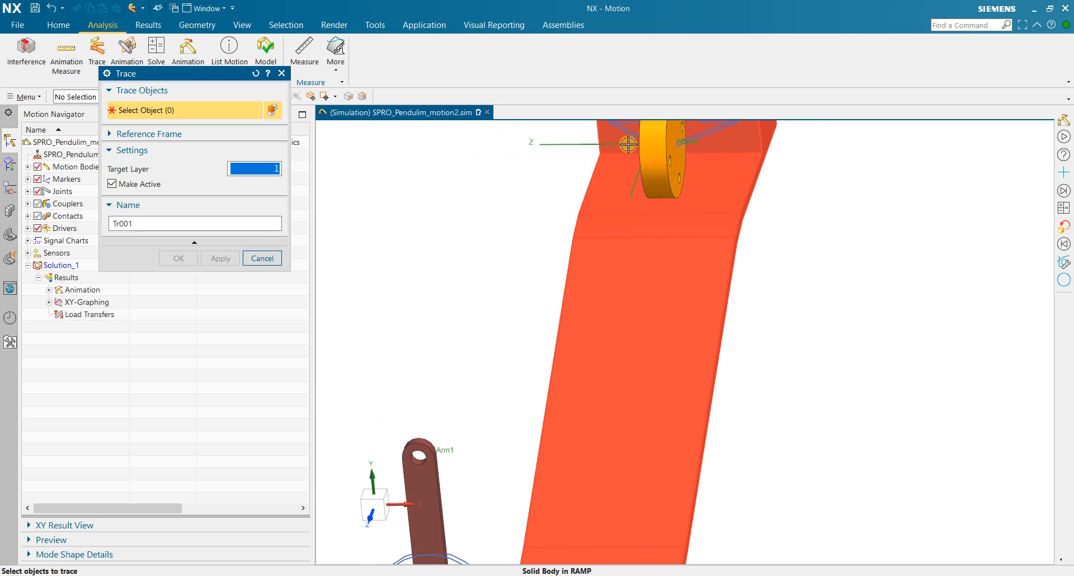
{"action": "left_click", "coordinate": [26, 179]}
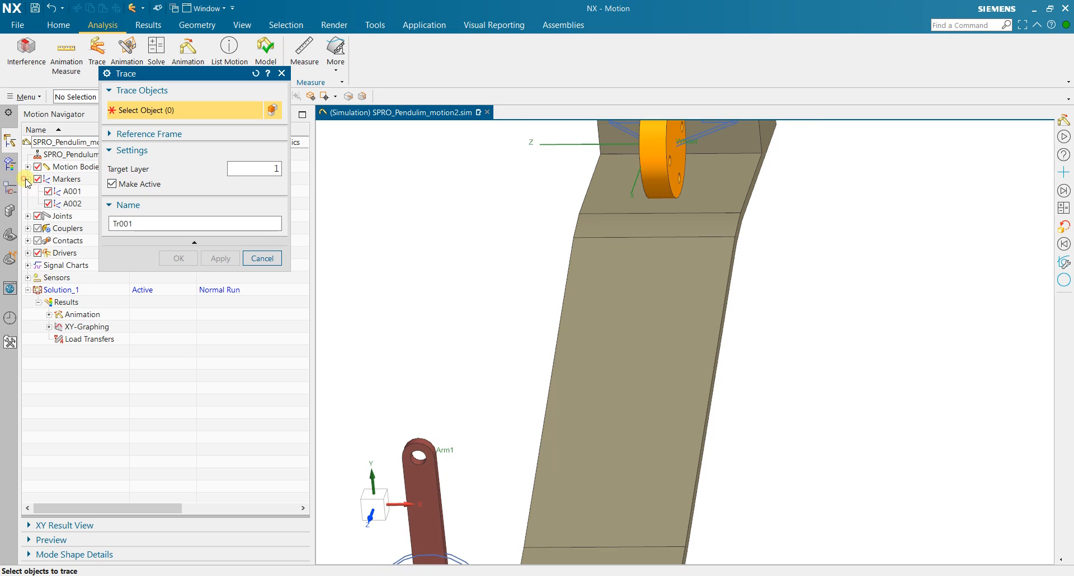
{"action": "left_click", "coordinate": [58, 192]}
{"action": "scroll", "coordinate": [411, 279], "scroll_direction": "down", "scroll_amount": 5}
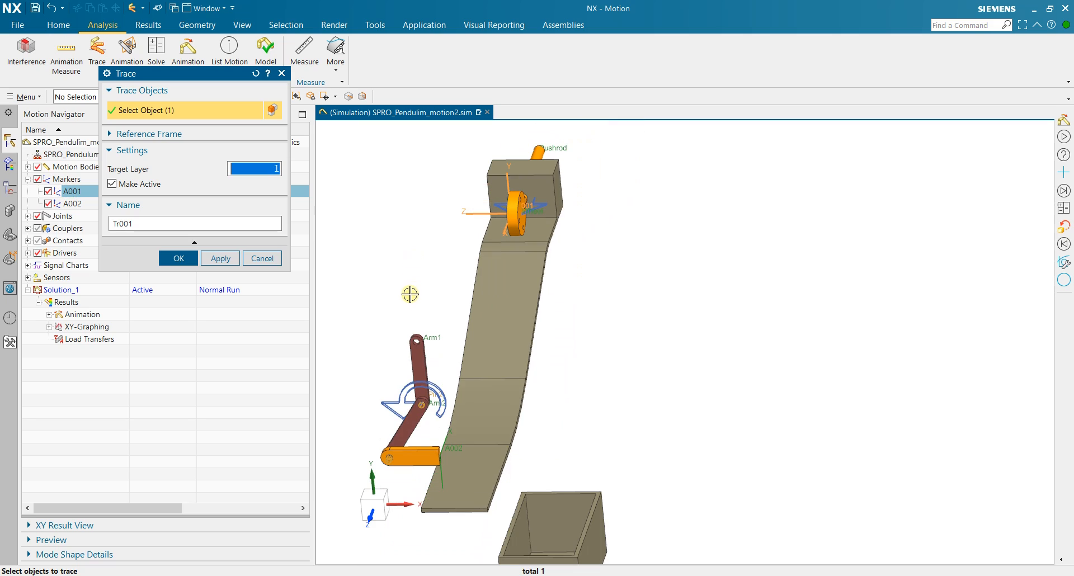
{"action": "scroll", "coordinate": [394, 417], "scroll_direction": "up", "scroll_amount": 2}
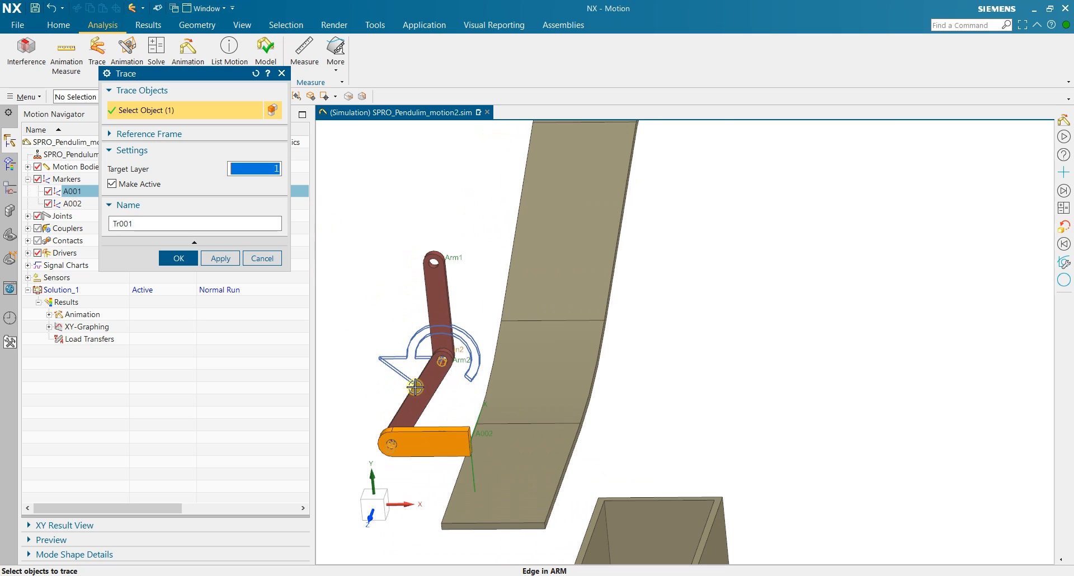
{"action": "left_click", "coordinate": [438, 434]}
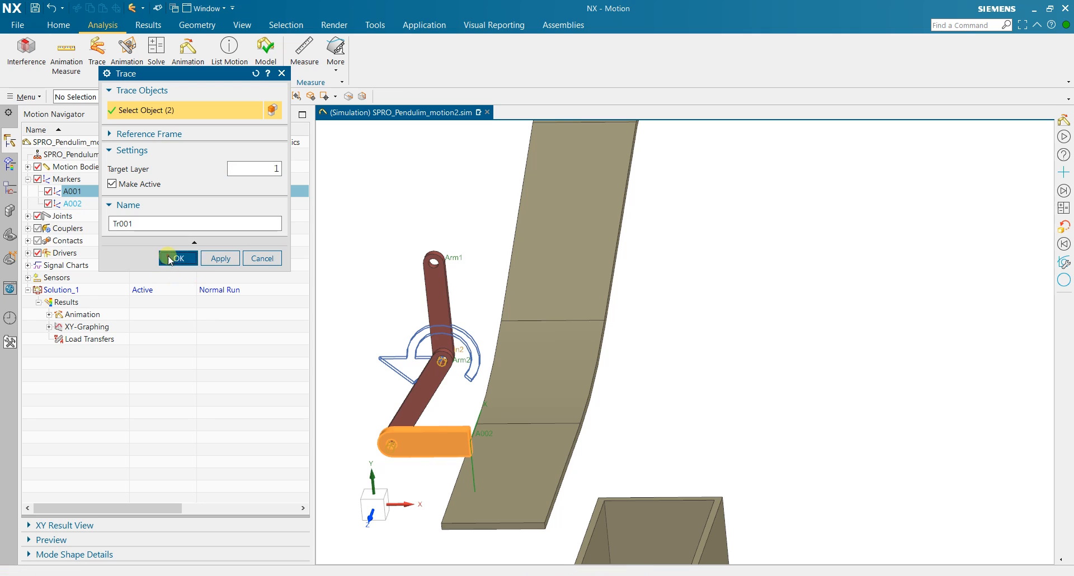
{"action": "left_click", "coordinate": [170, 258]}
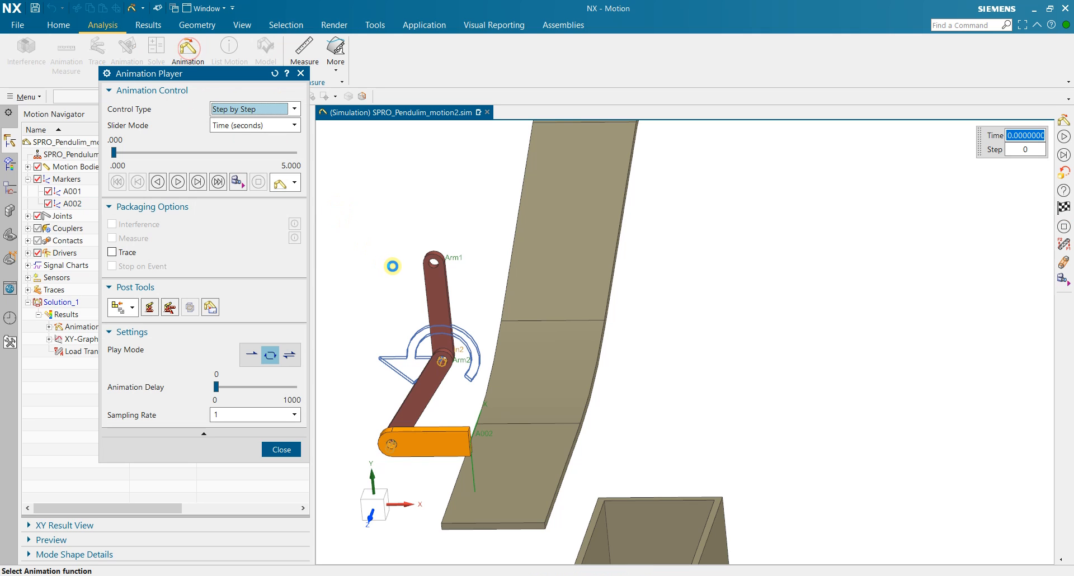
Play the animation from the start and pause it at 2.050 s, as the wheel nears the pendulum arm.
{"action": "scroll", "coordinate": [427, 264], "scroll_direction": "down", "scroll_amount": 3}
{"action": "left_click_drag", "start_coordinate": [442, 225], "coordinate": [405, 210]}
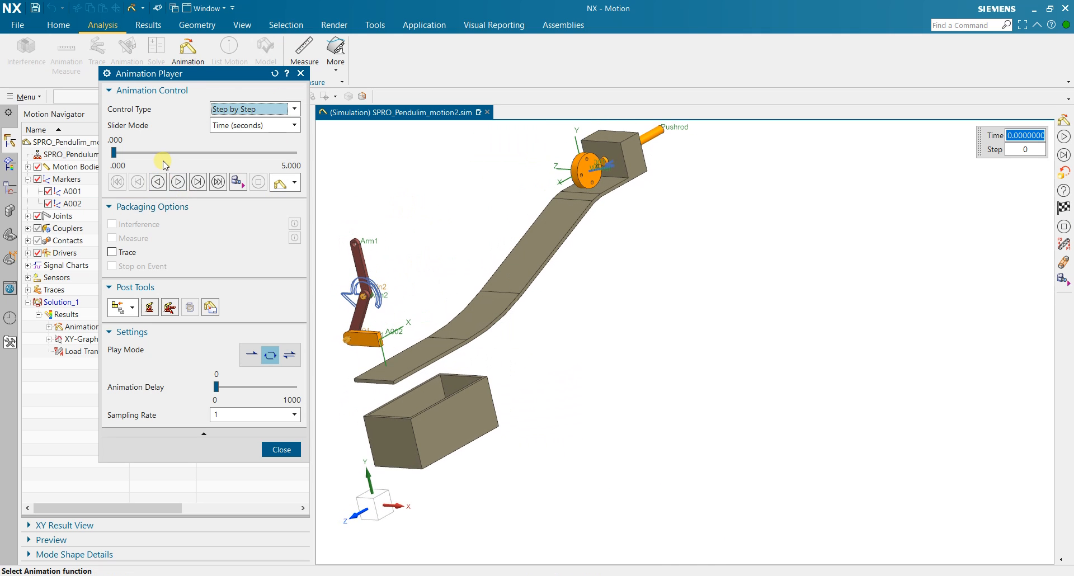
{"action": "left_click", "coordinate": [177, 183]}
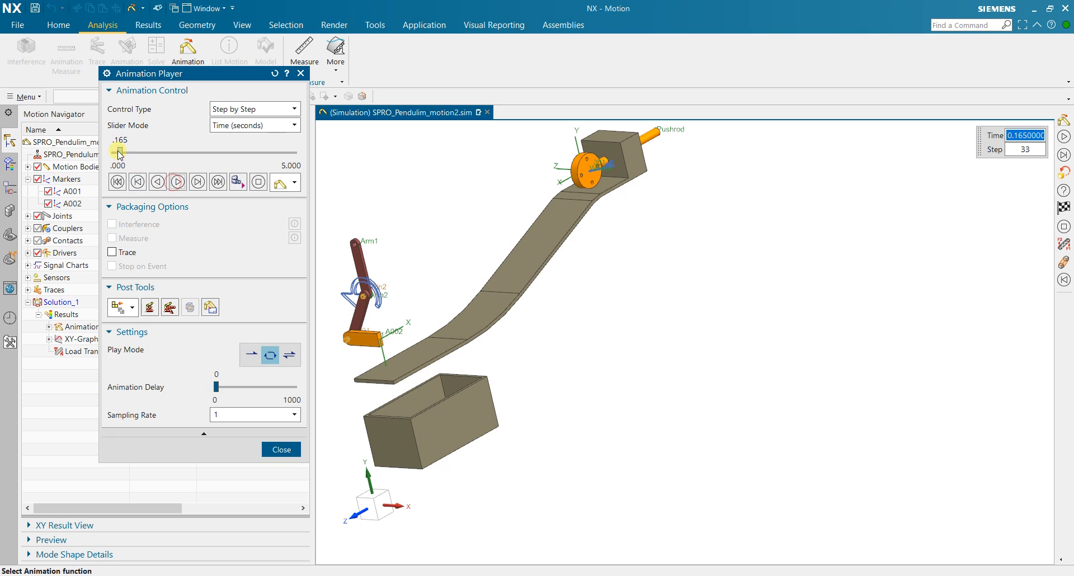
{"action": "left_click_drag", "start_coordinate": [118, 155], "coordinate": [113, 154]}
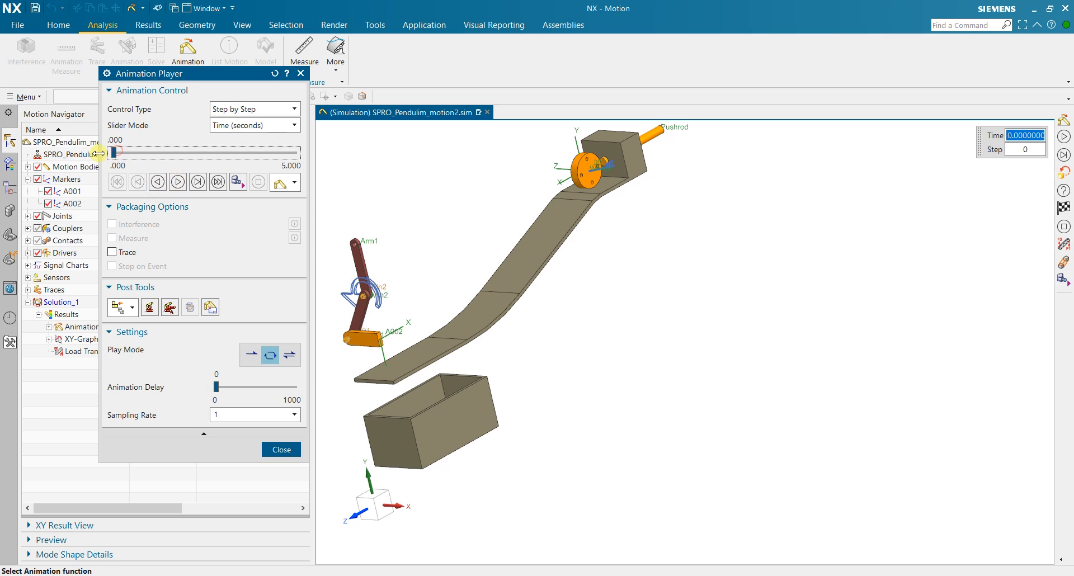
{"action": "left_click", "coordinate": [177, 182]}
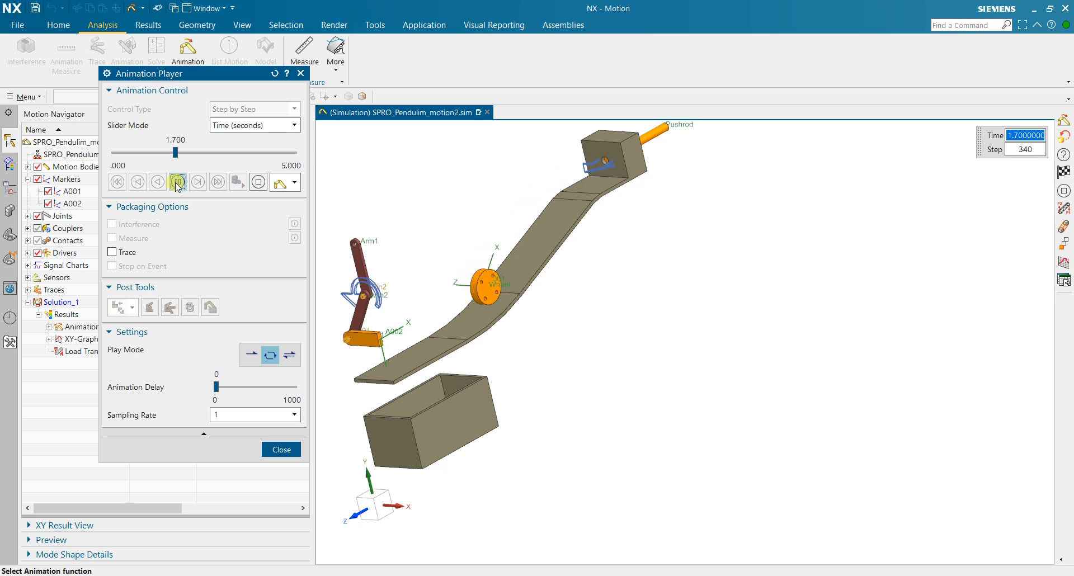
{"action": "left_click", "coordinate": [176, 182]}
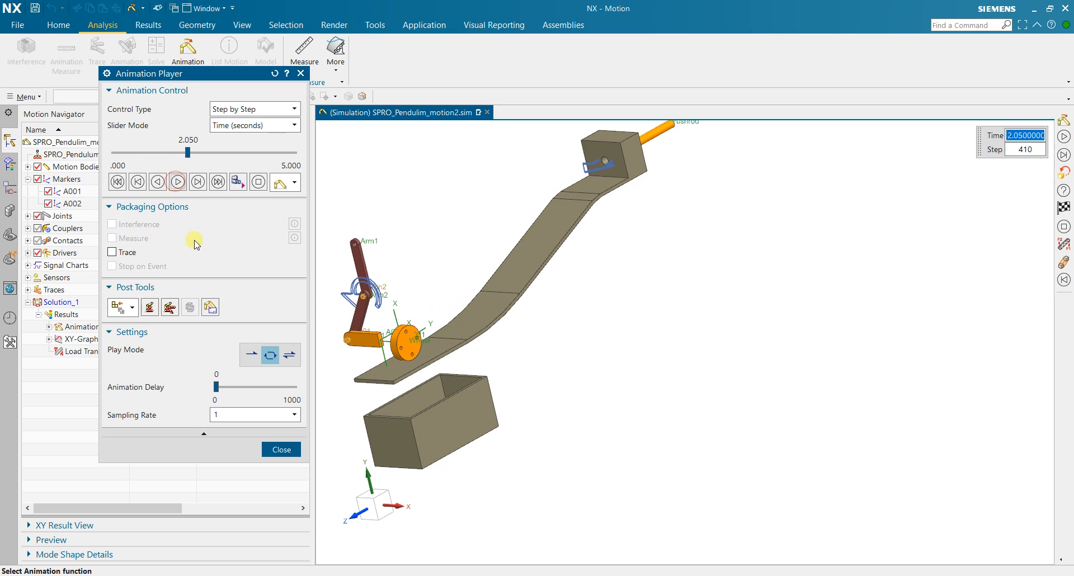
Play the animation with tracing enabled, pause it at 2.140 s and close the animation player.
{"action": "left_click", "coordinate": [121, 256]}
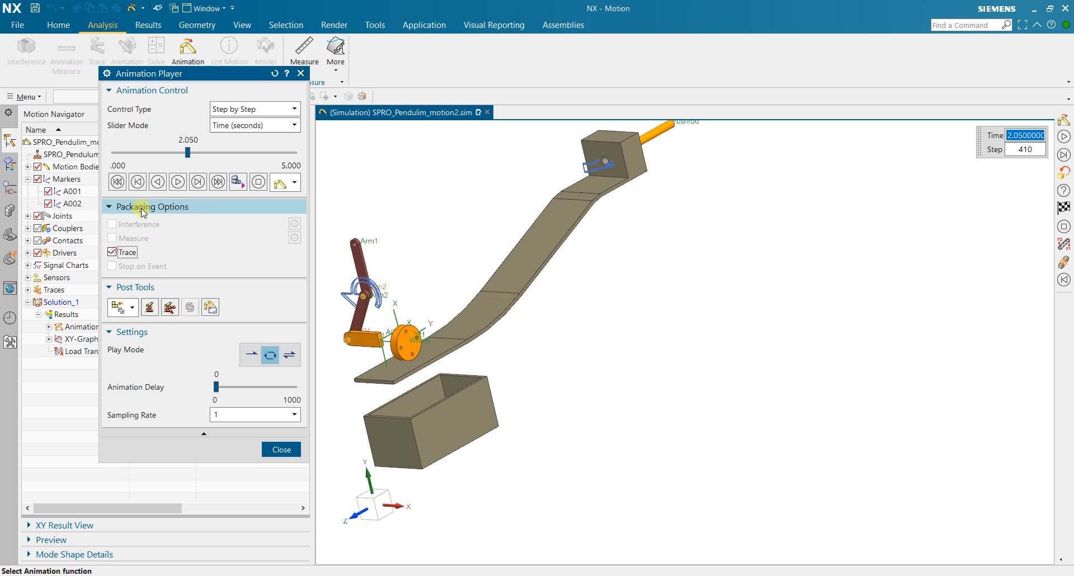
{"action": "left_click", "coordinate": [177, 182]}
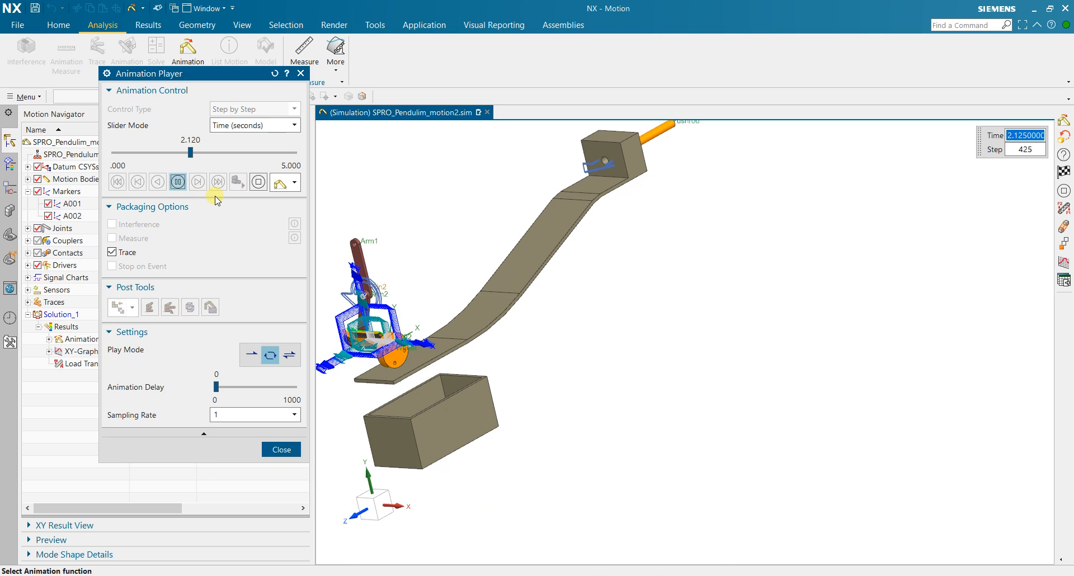
{"action": "left_click", "coordinate": [178, 182]}
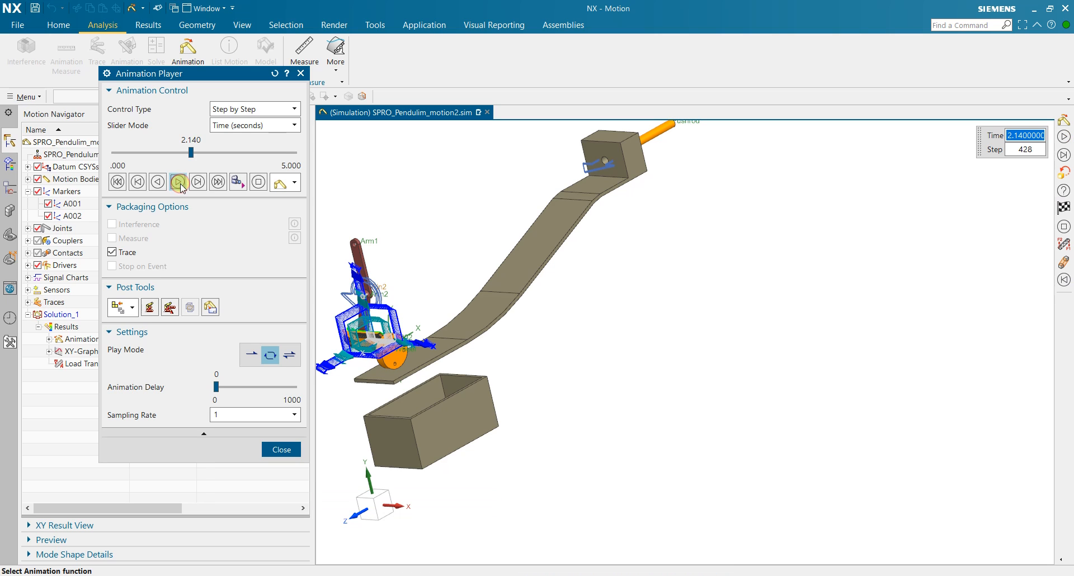
{"action": "left_click", "coordinate": [288, 448]}
Switch to the Modeling application and examine the traced points and block outlines of feature group Tr001 near the arm's end.
{"action": "left_click_drag", "start_coordinate": [517, 303], "coordinate": [583, 370]}
{"action": "scroll", "coordinate": [505, 330], "scroll_direction": "up", "scroll_amount": 3}
{"action": "scroll", "coordinate": [504, 330], "scroll_direction": "up", "scroll_amount": 3}
{"action": "left_click", "coordinate": [424, 25]}
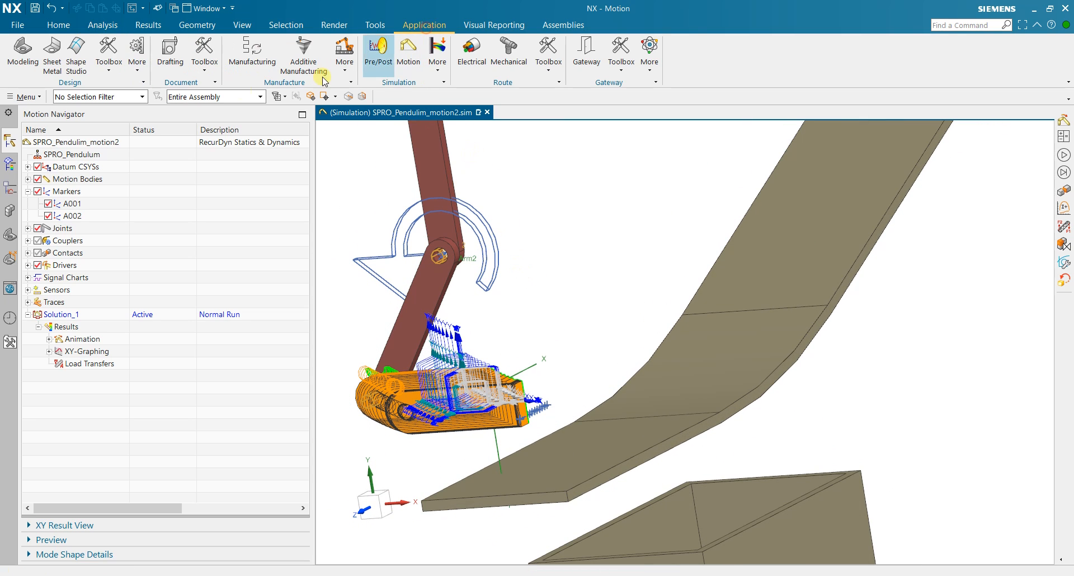
{"action": "left_click", "coordinate": [23, 51]}
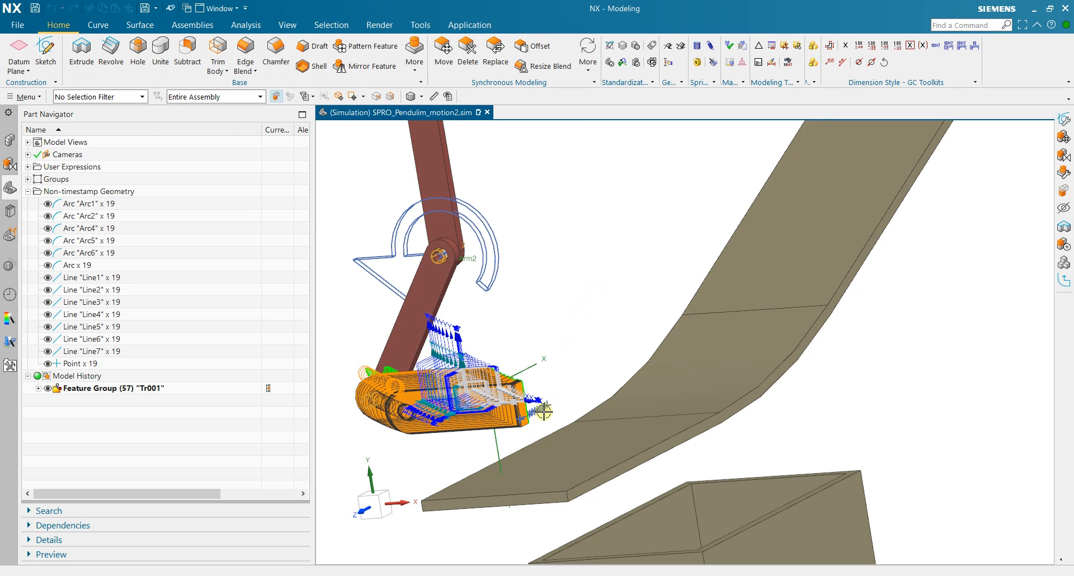
{"action": "scroll", "coordinate": [543, 411], "scroll_direction": "up", "scroll_amount": 3}
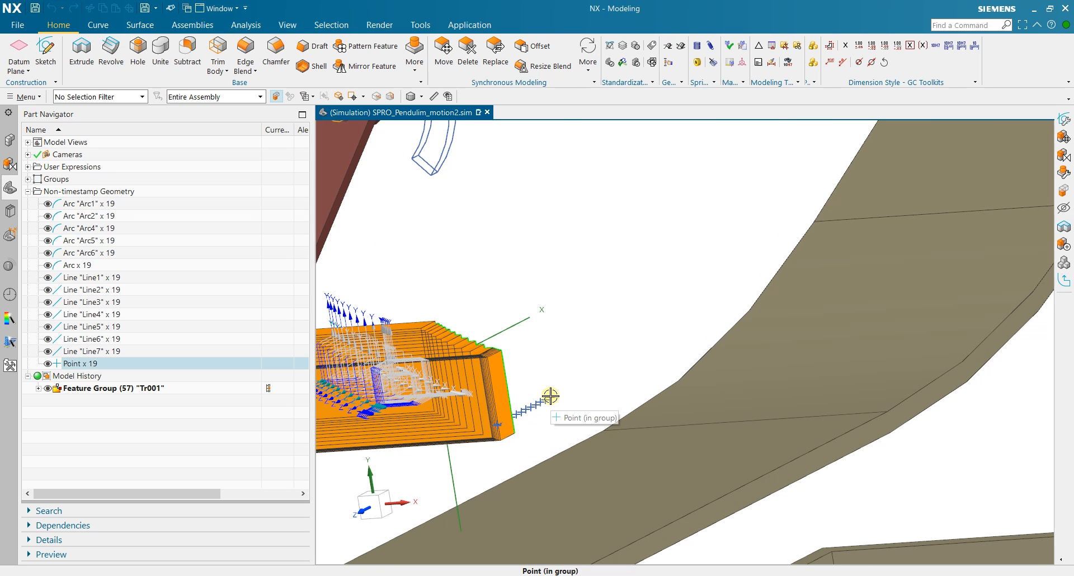
{"action": "scroll", "coordinate": [555, 402], "scroll_direction": "up", "scroll_amount": 1}
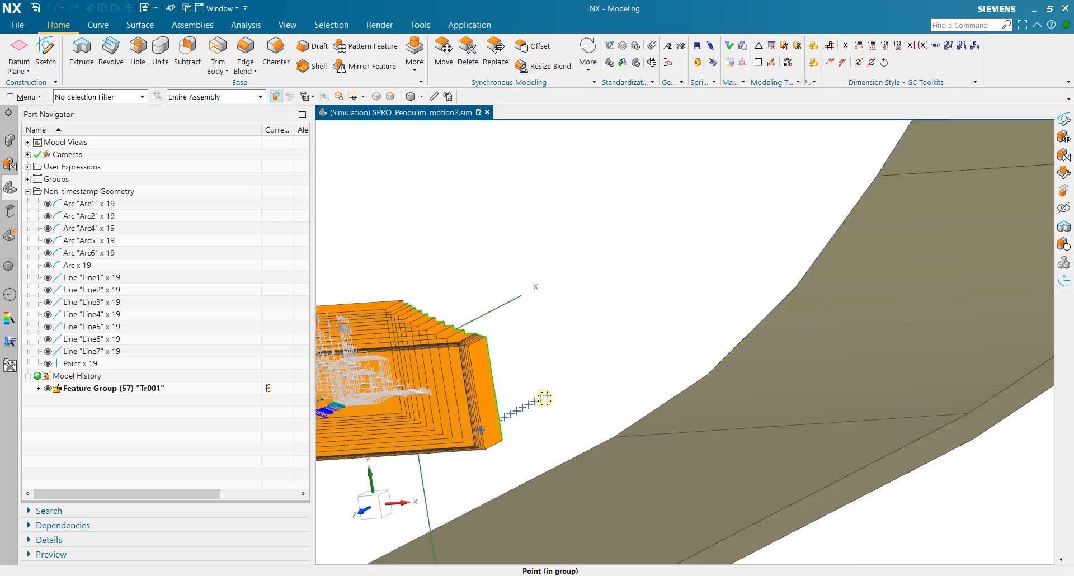
{"action": "scroll", "coordinate": [546, 400], "scroll_direction": "down", "scroll_amount": 3}
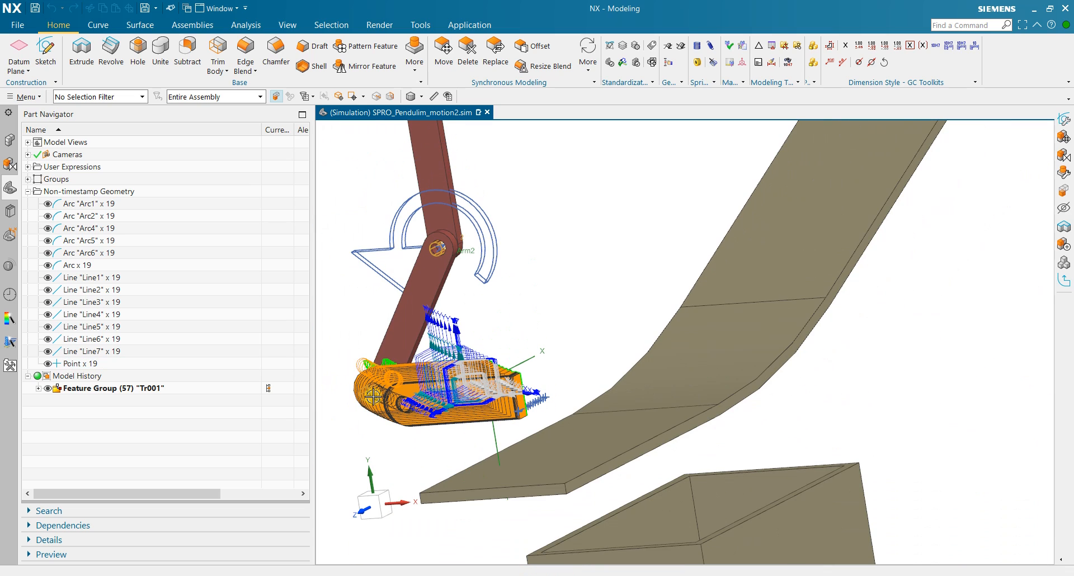
{"action": "left_click", "coordinate": [134, 390]}
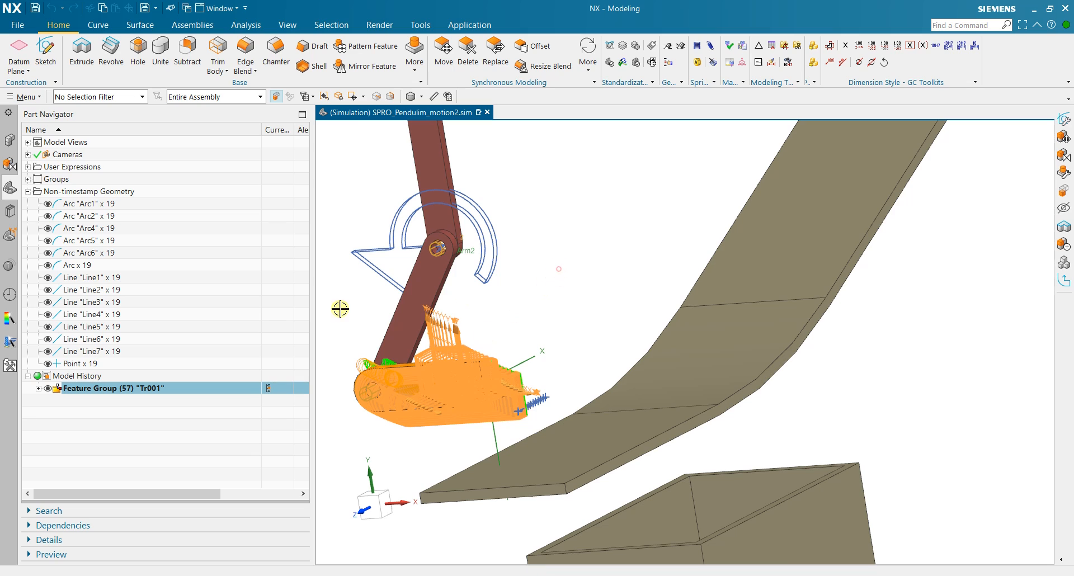
{"action": "left_click", "coordinate": [9, 140]}
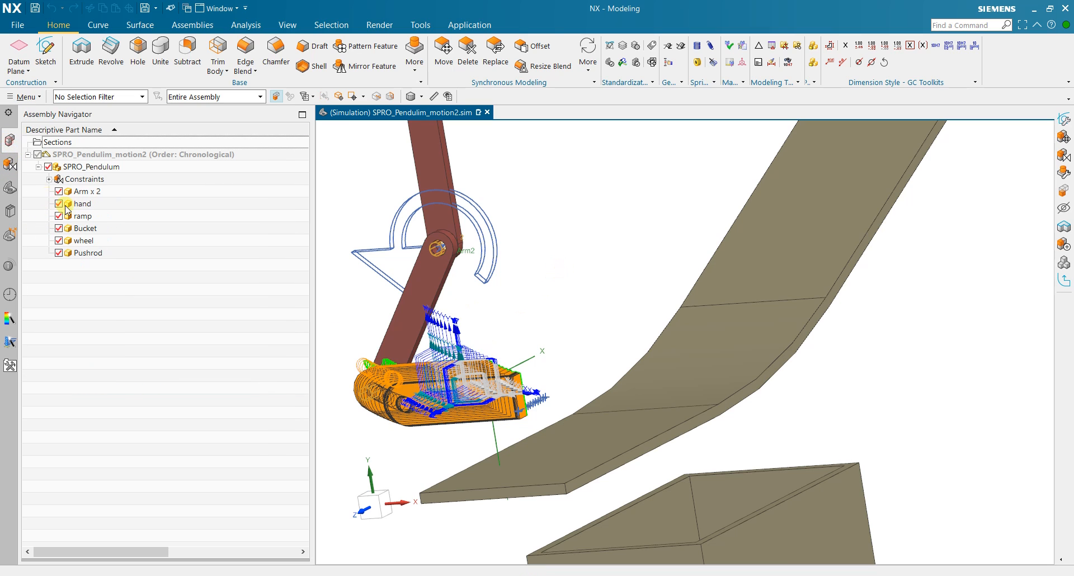
{"action": "left_click", "coordinate": [105, 193]}
{"action": "left_click", "coordinate": [117, 205], "text": "ctrl"}
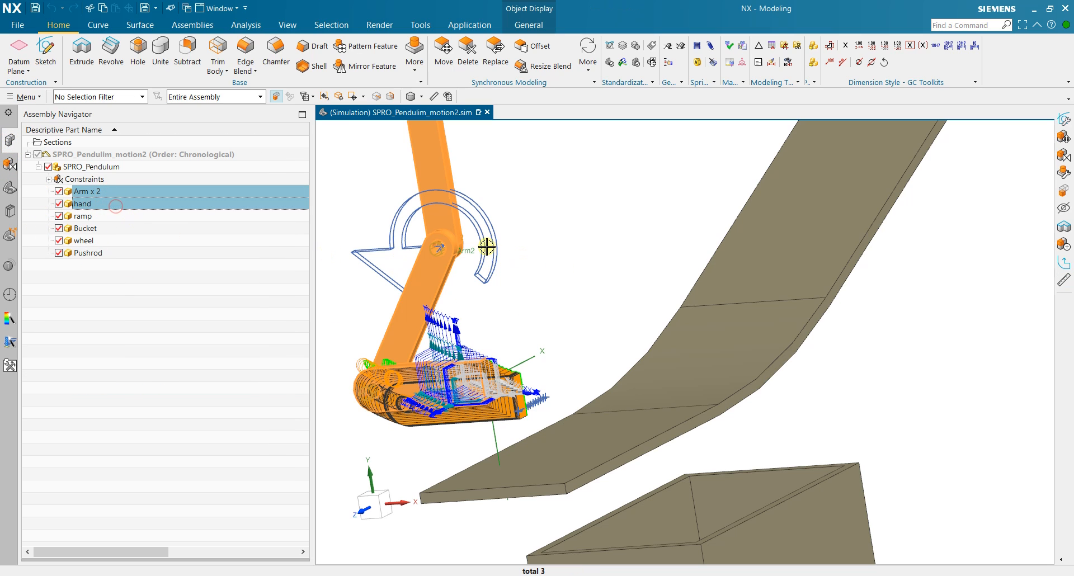
{"action": "right_click", "coordinate": [115, 193]}
{"action": "left_click", "coordinate": [144, 180]}
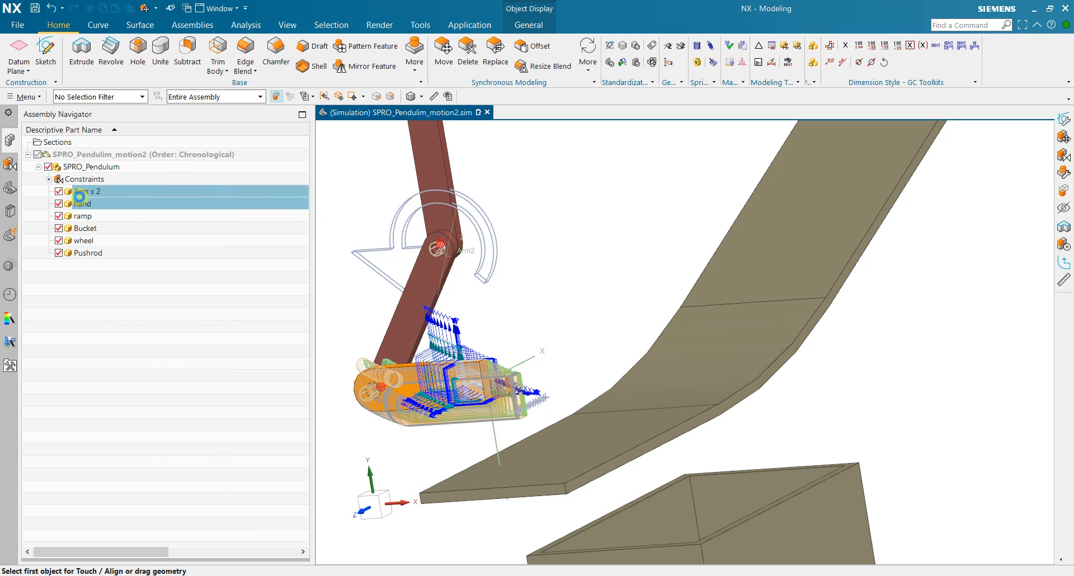
{"action": "left_click", "coordinate": [263, 221]}
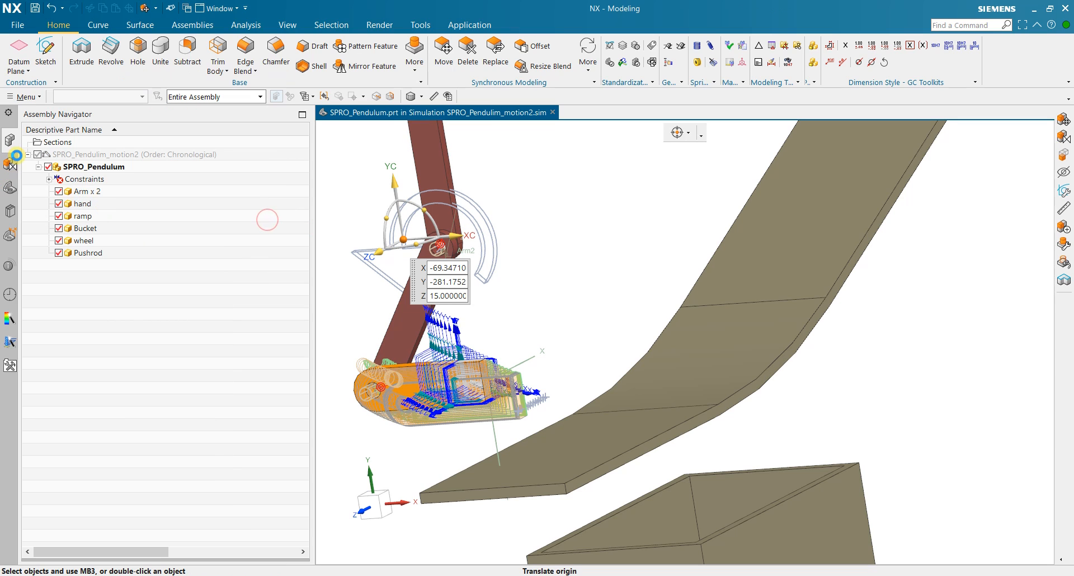
Hide trace feature group Tr001 and move both arms and the hand component down along the Y axis to Y -336.1752.
{"action": "left_click", "coordinate": [10, 188]}
{"action": "left_click", "coordinate": [48, 389]}
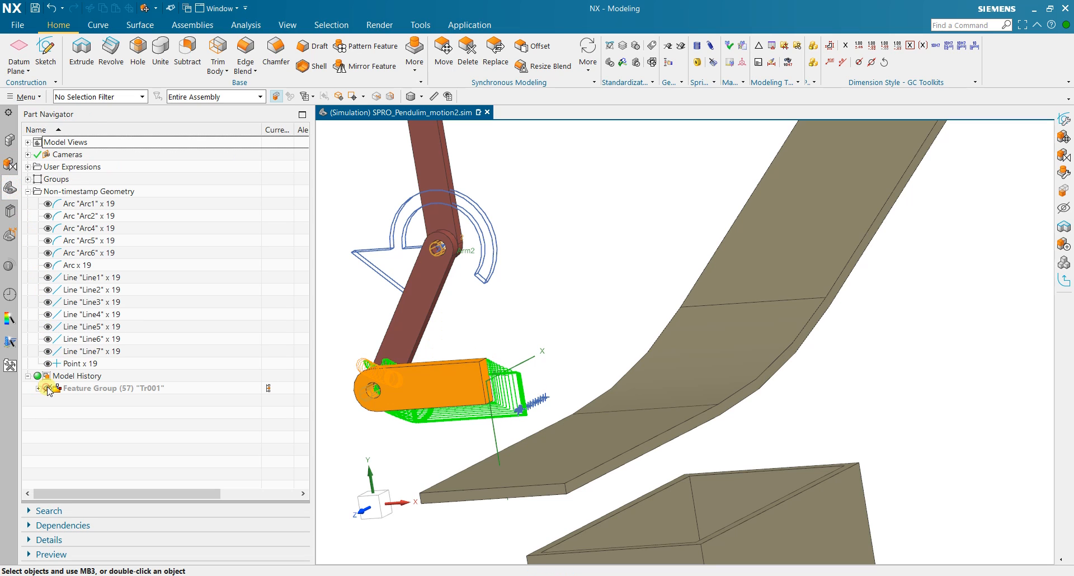
{"action": "left_click", "coordinate": [10, 142]}
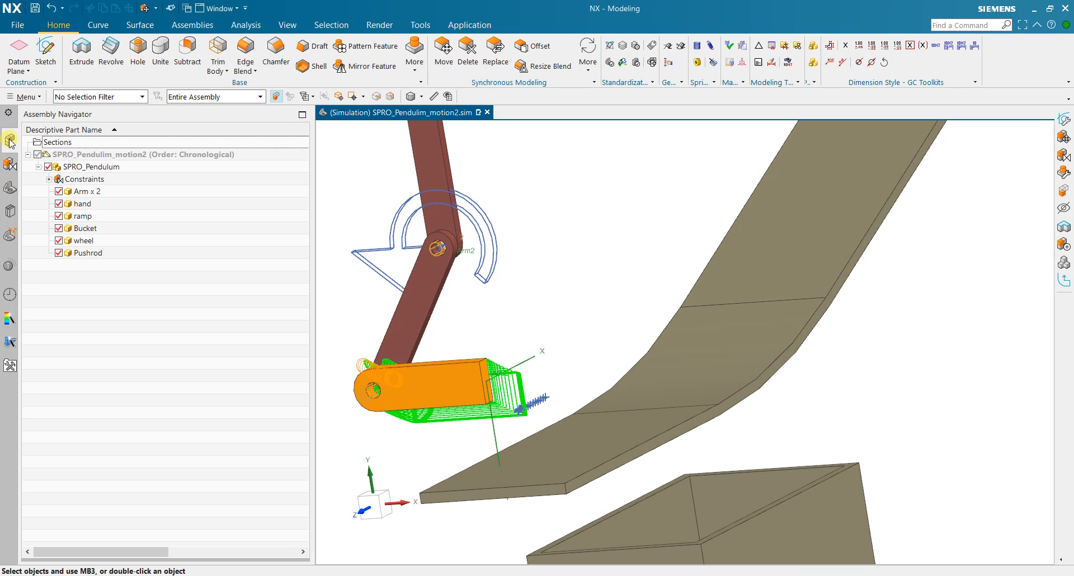
{"action": "left_click", "coordinate": [98, 192]}
{"action": "left_click", "coordinate": [92, 204], "text": "ctrl"}
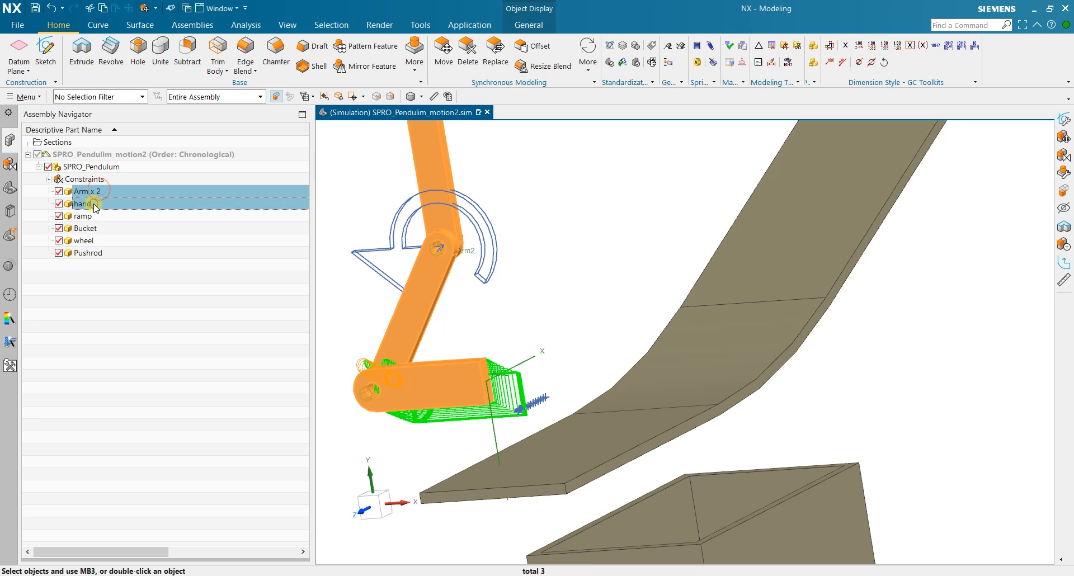
{"action": "right_click", "coordinate": [107, 205]}
{"action": "left_click", "coordinate": [121, 191]}
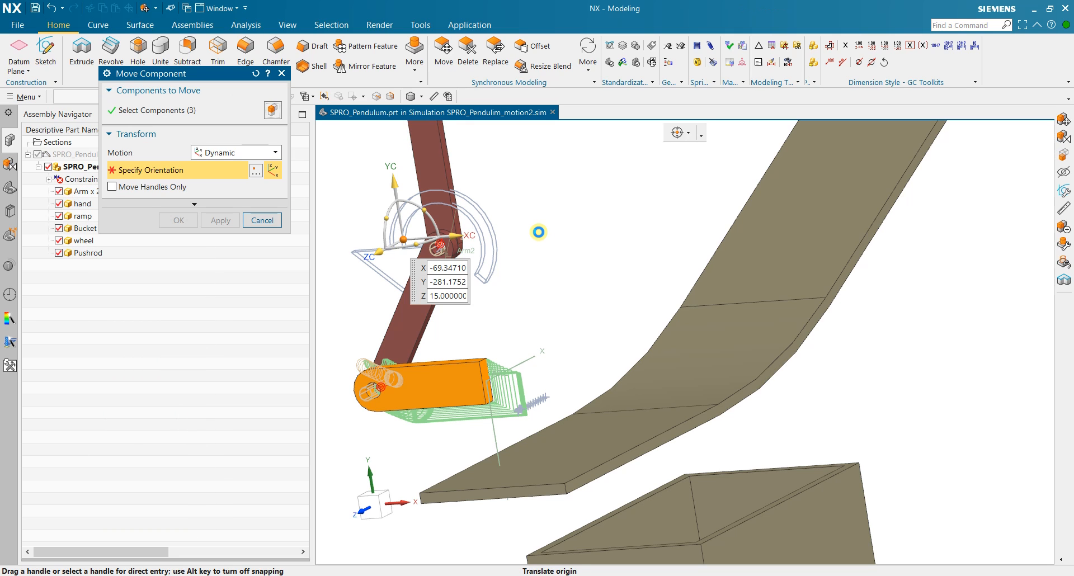
{"action": "left_click_drag", "start_coordinate": [547, 237], "coordinate": [809, 240]}
{"action": "key", "text": "F8"}
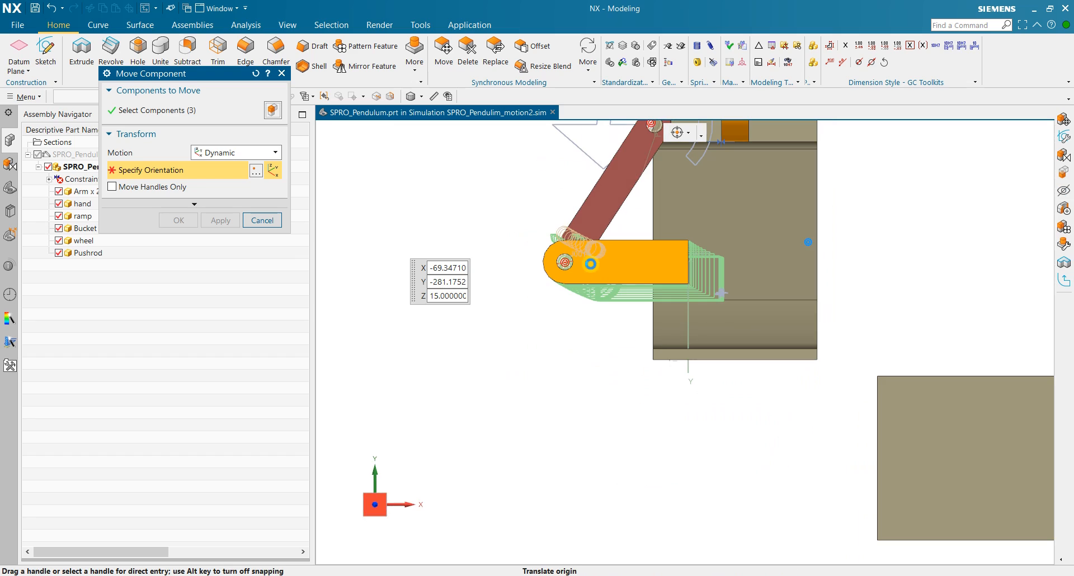
{"action": "scroll", "coordinate": [634, 284], "scroll_direction": "down", "scroll_amount": 4}
{"action": "scroll", "coordinate": [658, 235], "scroll_direction": "up", "scroll_amount": 3}
{"action": "scroll", "coordinate": [658, 236], "scroll_direction": "up", "scroll_amount": 1}
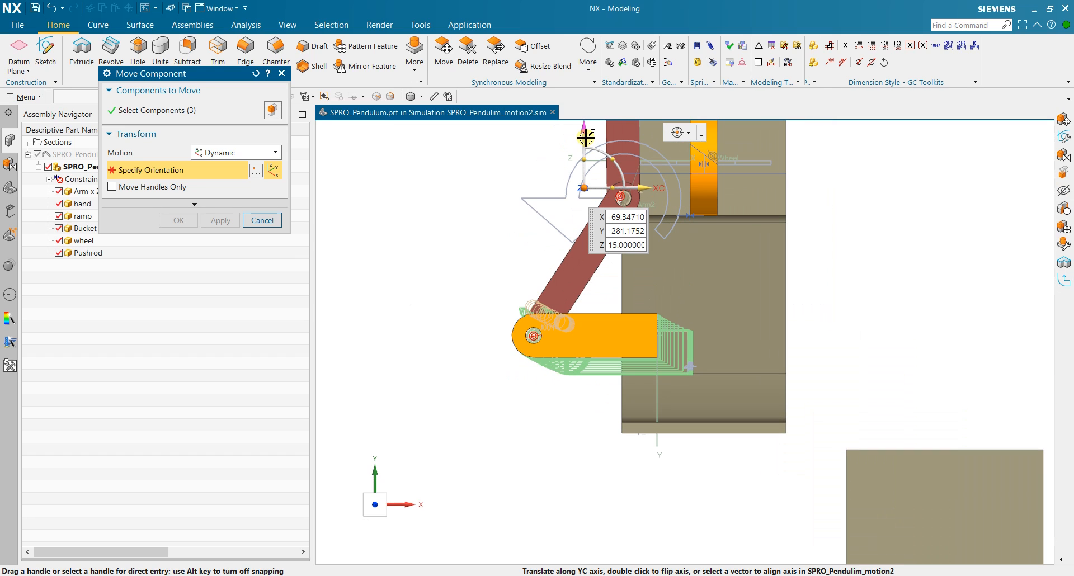
{"action": "left_click_drag", "start_coordinate": [585, 136], "coordinate": [584, 165]}
{"action": "scroll", "coordinate": [669, 396], "scroll_direction": "up", "scroll_amount": 4}
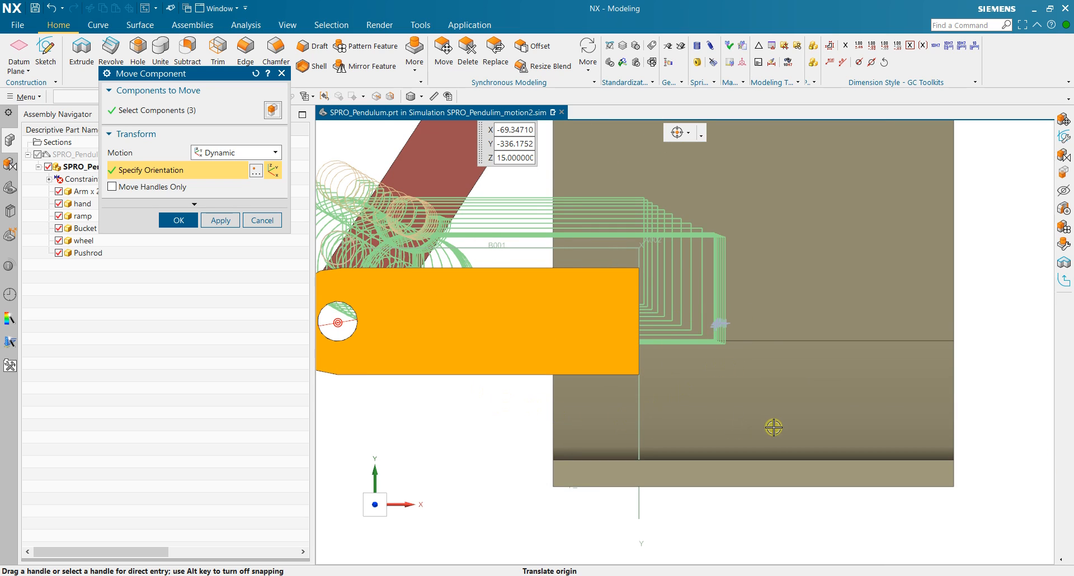
{"action": "scroll", "coordinate": [774, 428], "scroll_direction": "down", "scroll_amount": 3}
{"action": "left_click_drag", "start_coordinate": [761, 432], "coordinate": [719, 387]}
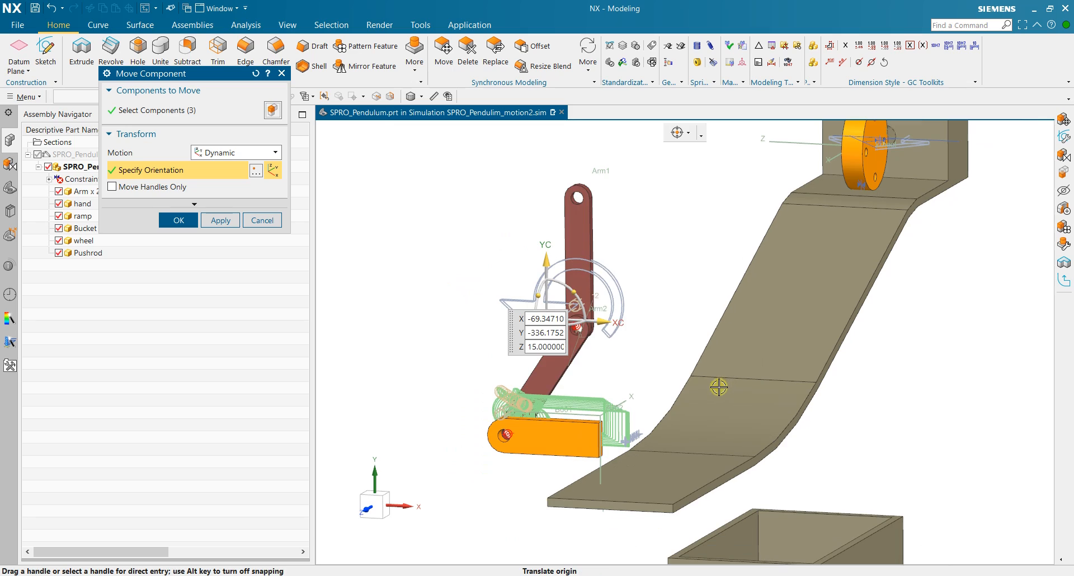
{"action": "left_click", "coordinate": [179, 220]}
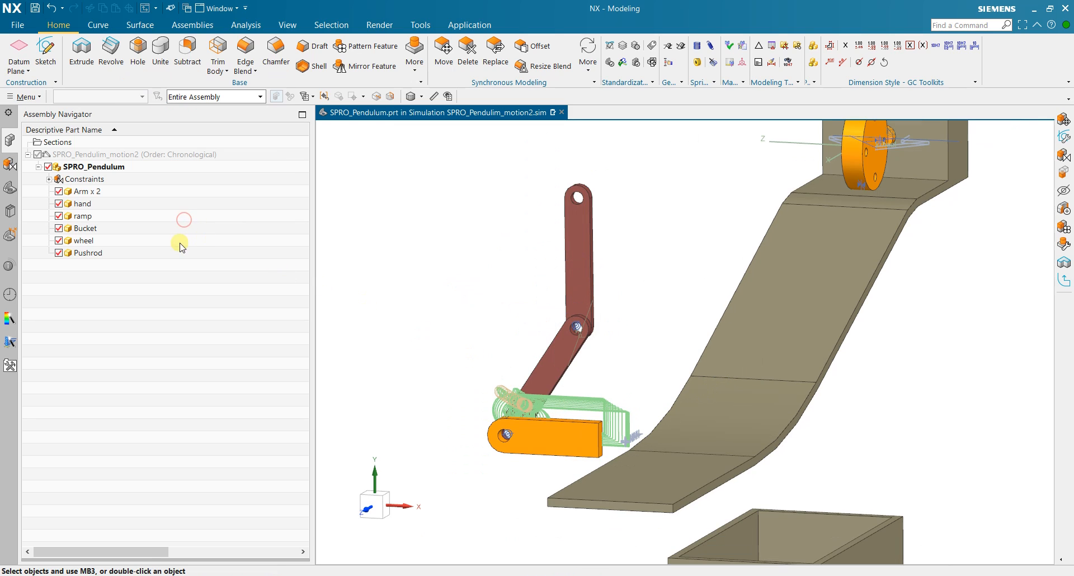
Make SPRO_Pendulim_motion2 the work part and delete all the traced arcs, lines and points under Non-timestamp Geometry.
{"action": "left_click", "coordinate": [16, 195]}
{"action": "left_click", "coordinate": [10, 147]}
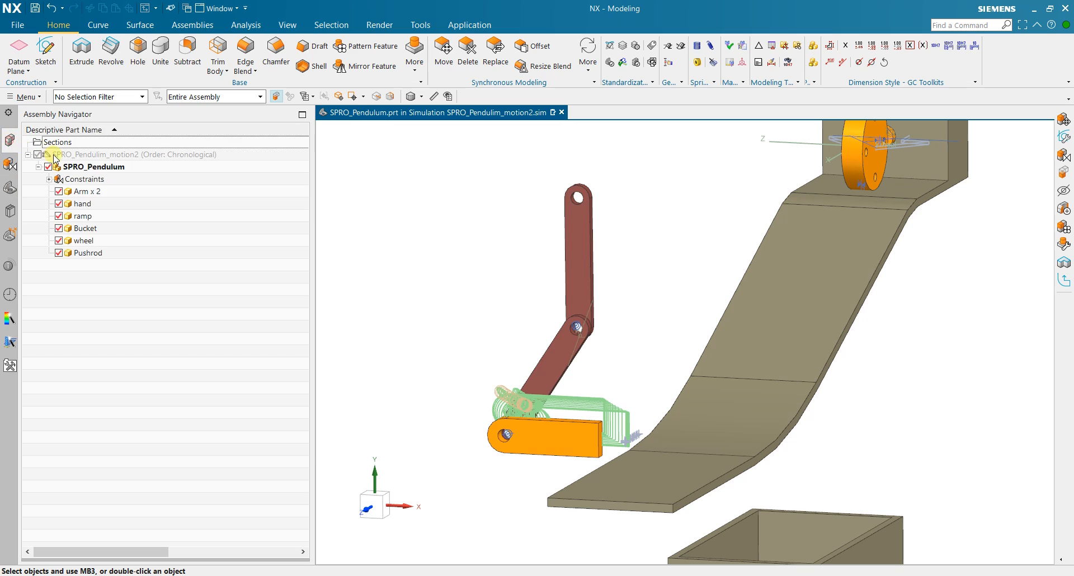
{"action": "double_click", "coordinate": [84, 155]}
{"action": "left_click", "coordinate": [8, 189]}
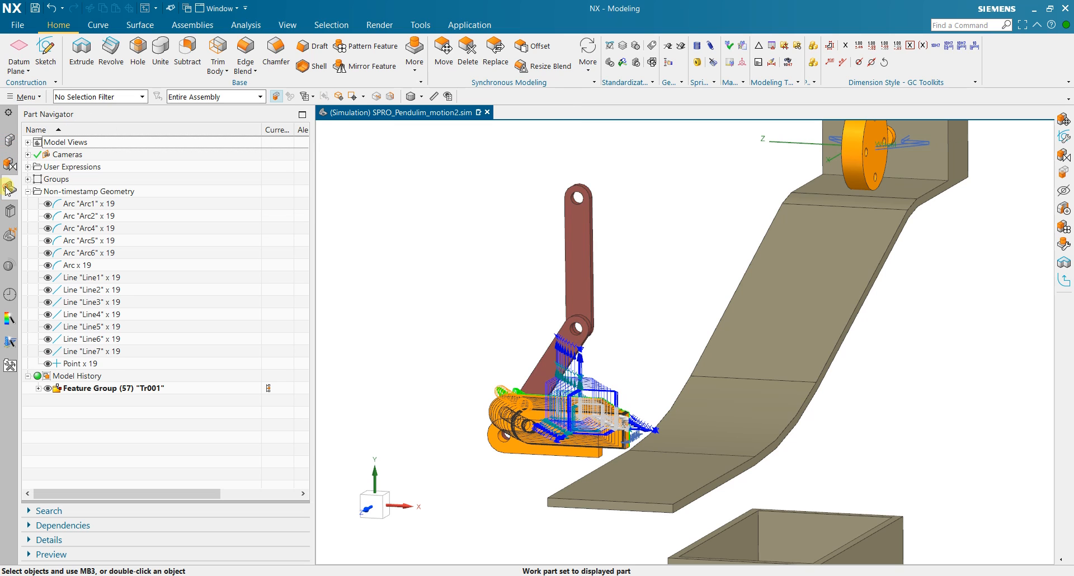
{"action": "left_click", "coordinate": [79, 204]}
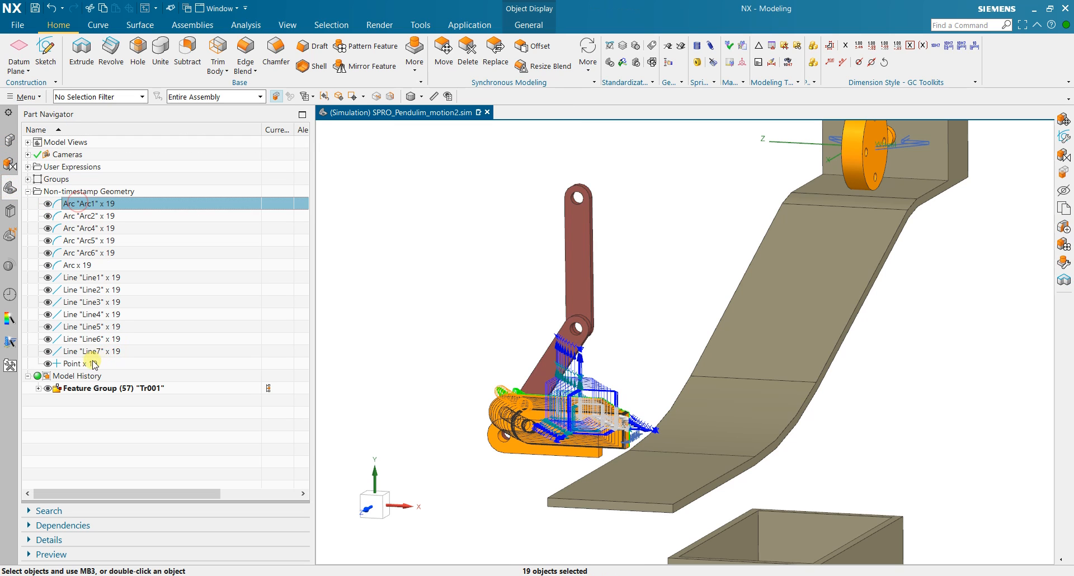
{"action": "left_click", "coordinate": [90, 365], "text": "shift"}
{"action": "right_click", "coordinate": [89, 365]}
{"action": "left_click", "coordinate": [116, 352]}
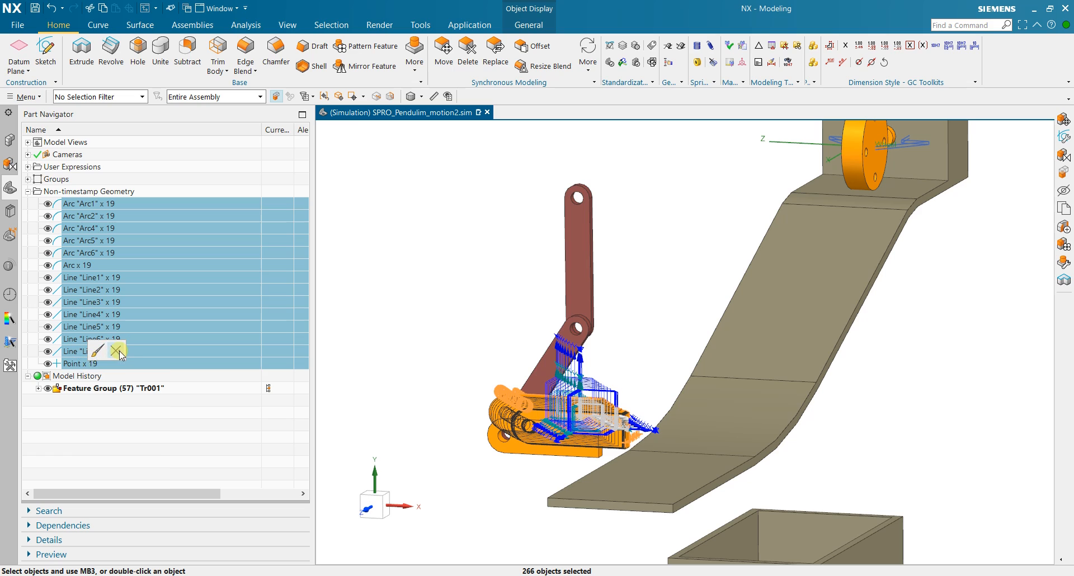
Delete feature group Tr001 together with all its members and save the simulation.
{"action": "right_click", "coordinate": [92, 223]}
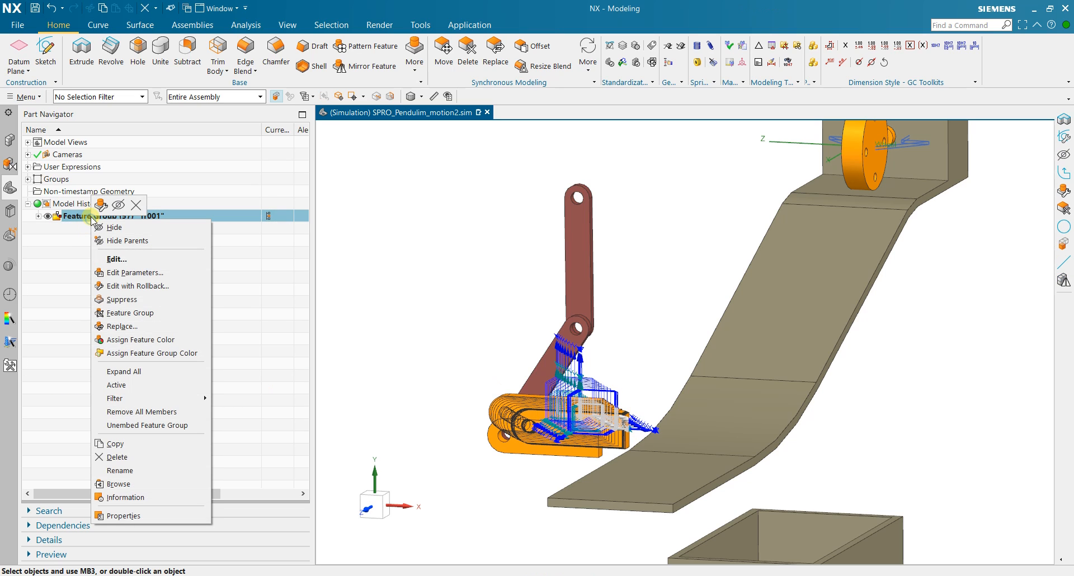
{"action": "left_click", "coordinate": [137, 205]}
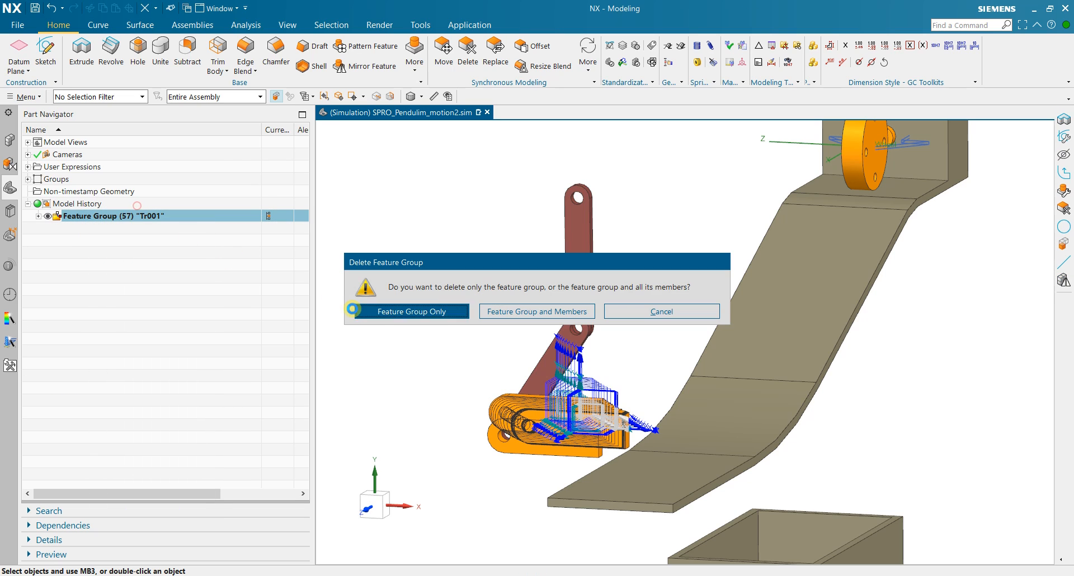
{"action": "left_click", "coordinate": [517, 311]}
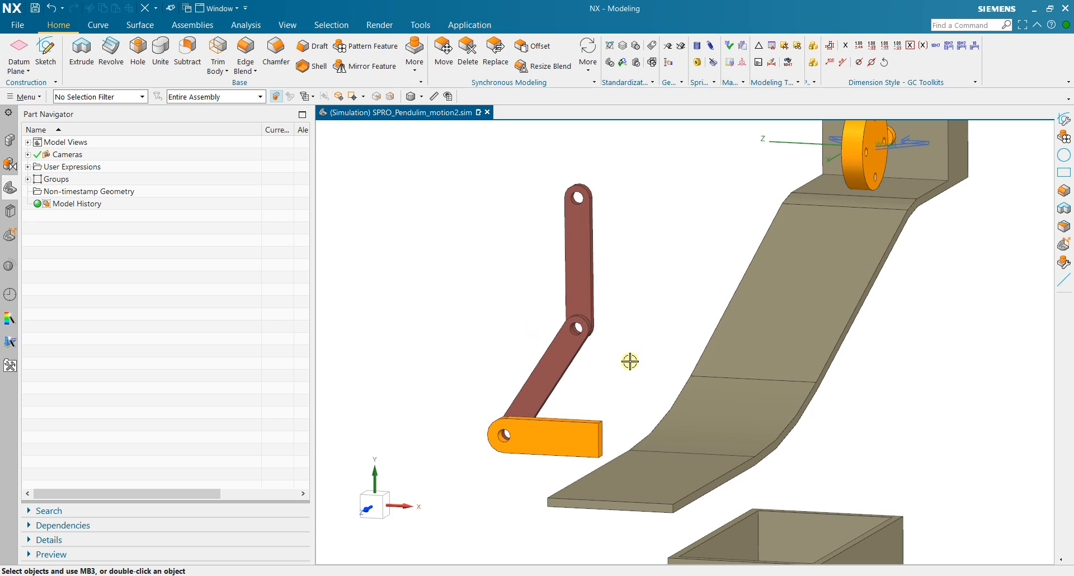
{"action": "key", "text": "ctrl+s"}
Return to the Motion application and solve Solution_1 again with the repositioned arms.
{"action": "left_click_drag", "start_coordinate": [633, 338], "coordinate": [655, 327]}
{"action": "key", "text": "F8"}
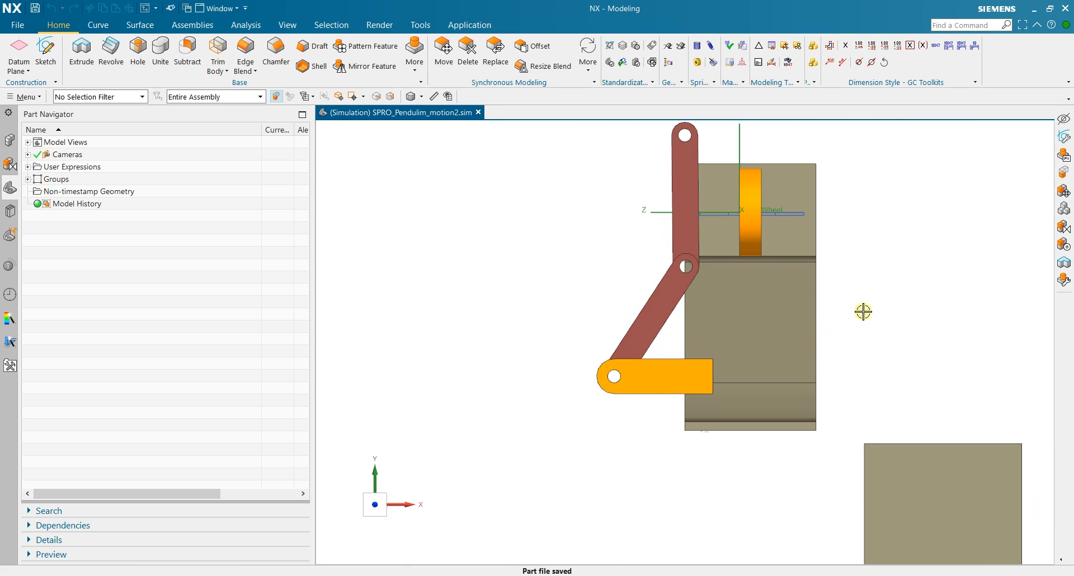
{"action": "left_click_drag", "start_coordinate": [869, 307], "coordinate": [834, 313]}
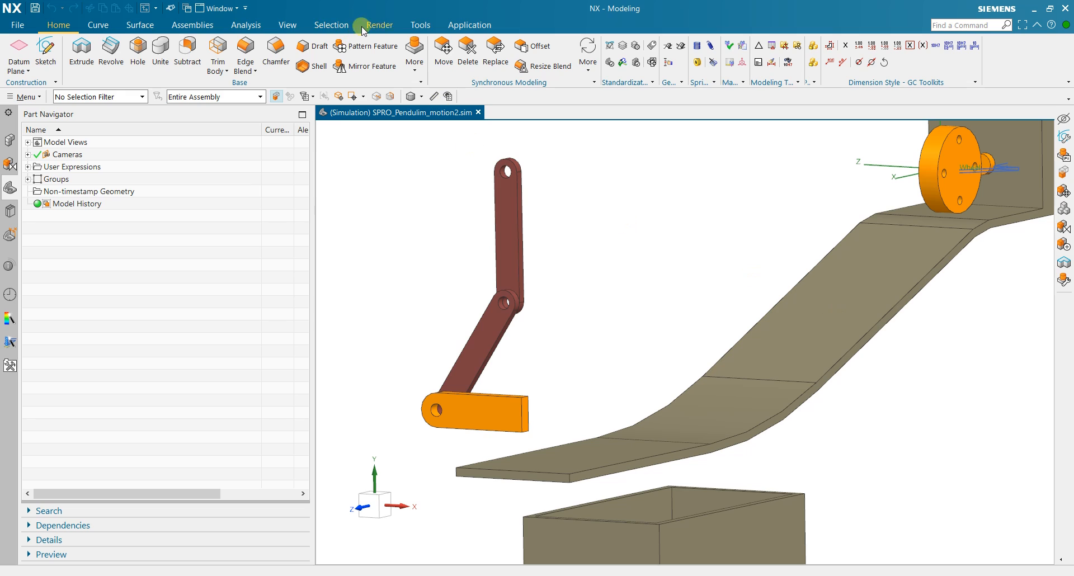
{"action": "left_click", "coordinate": [467, 26]}
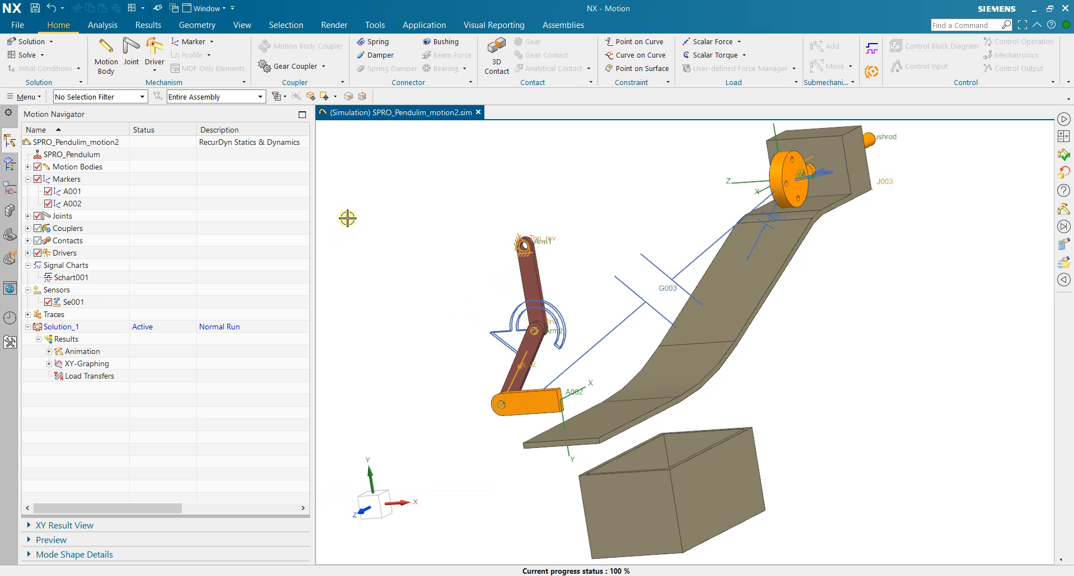
Open the Animation Player, move the animation to about 1.555 s and turn off Trace.
{"action": "left_click", "coordinate": [102, 25]}
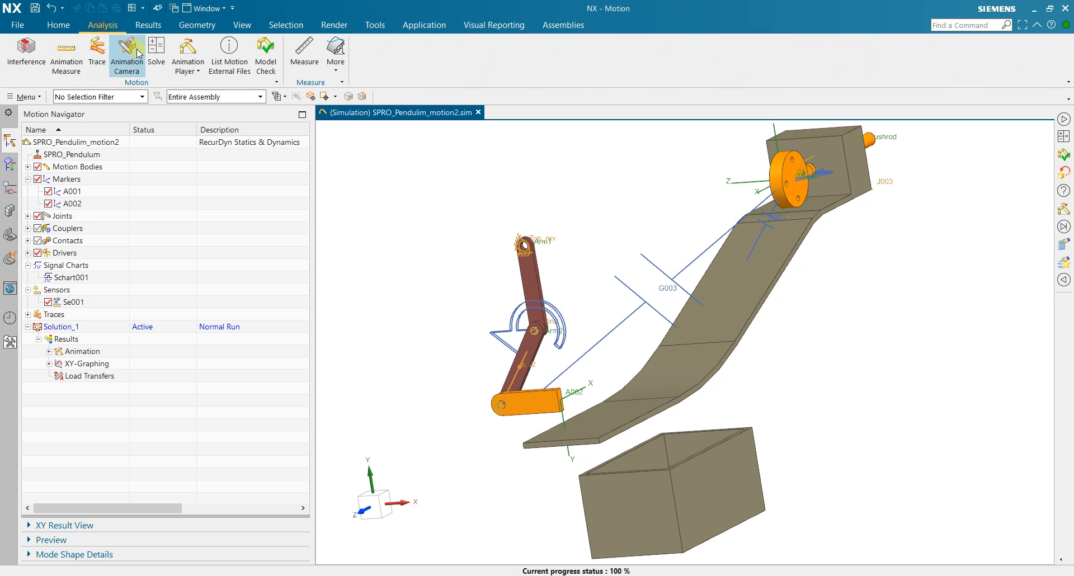
{"action": "left_click", "coordinate": [187, 48]}
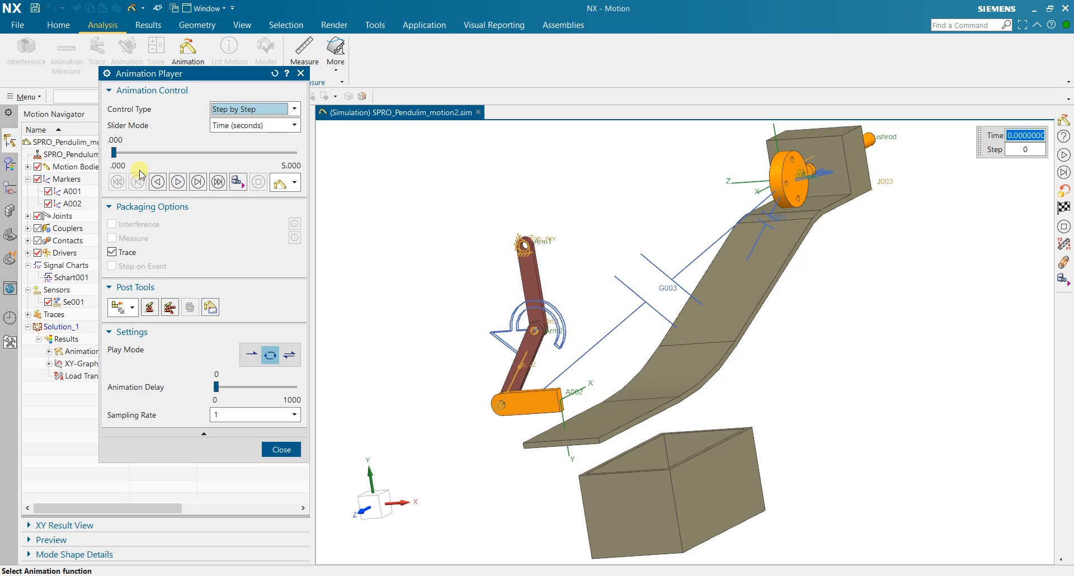
{"action": "left_click_drag", "start_coordinate": [117, 156], "coordinate": [169, 151]}
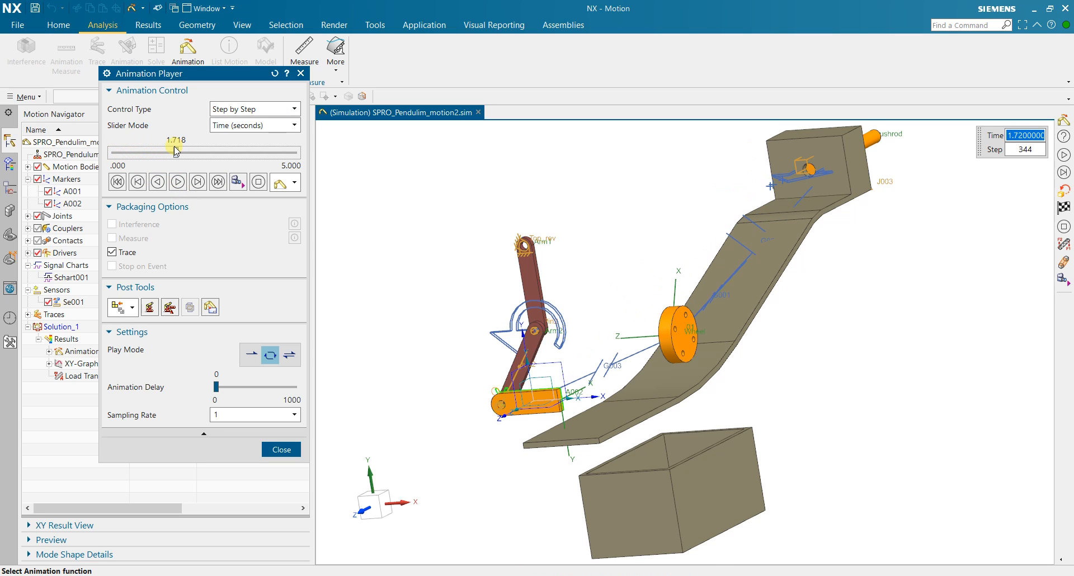
{"action": "left_click_drag", "start_coordinate": [177, 152], "coordinate": [171, 151]}
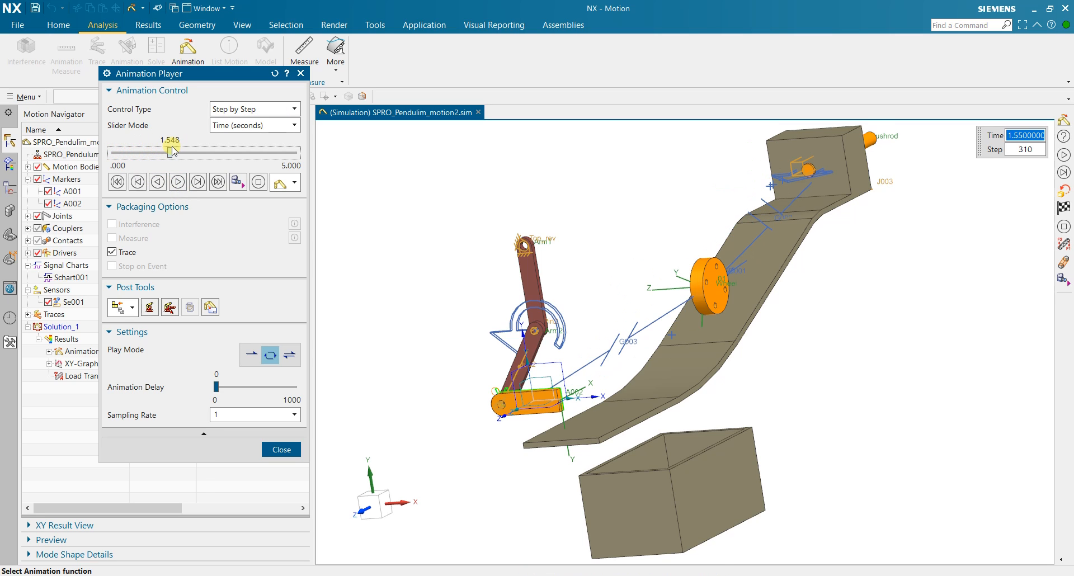
{"action": "left_click", "coordinate": [177, 182]}
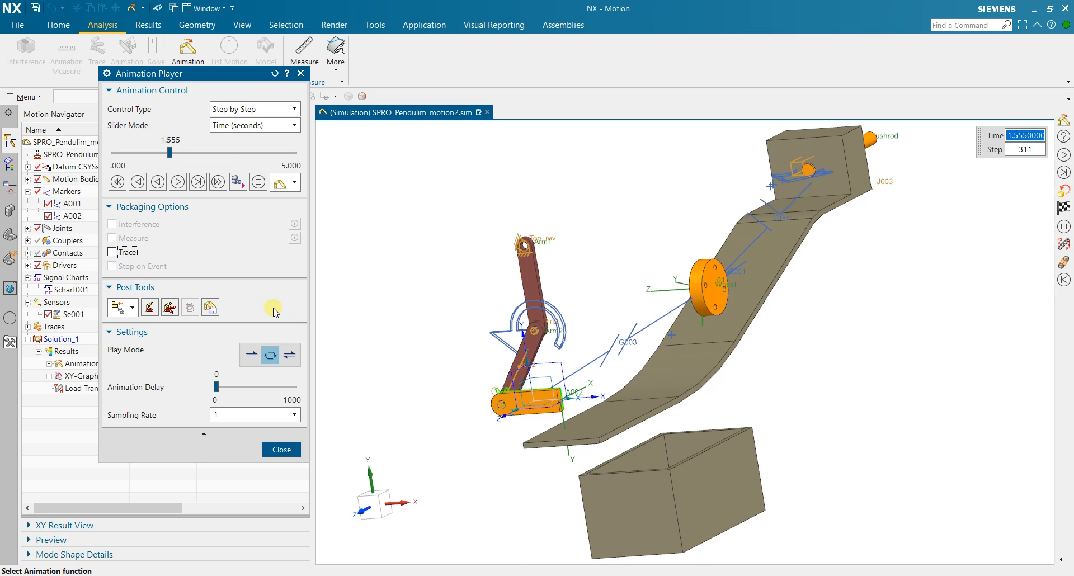
{"action": "left_click", "coordinate": [178, 184]}
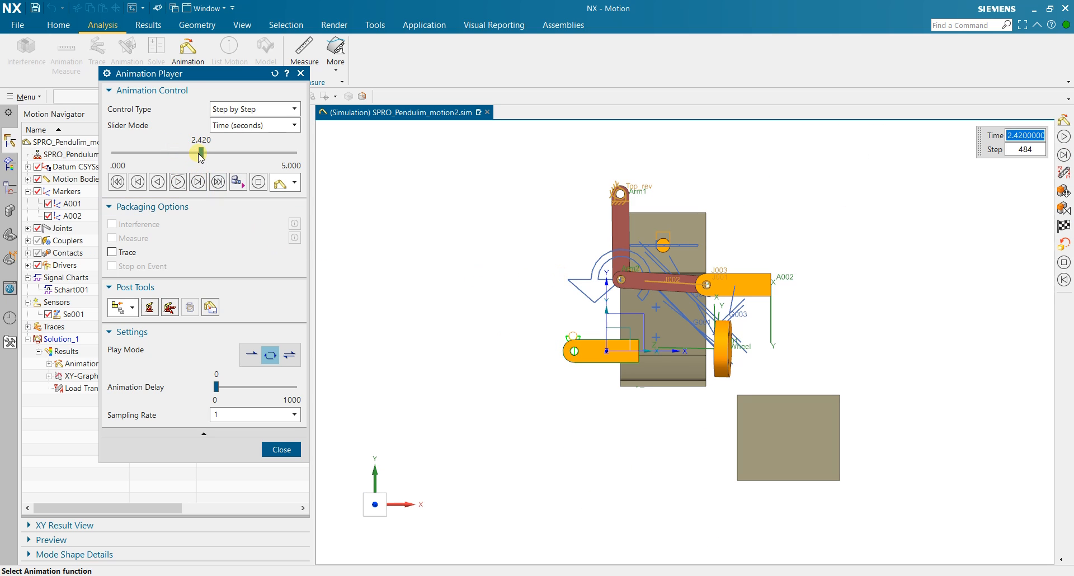
Step the animation between about 2.4 and 2.1 s and examine the hand striking the wheel from the front, side and top.
{"action": "left_click_drag", "start_coordinate": [200, 157], "coordinate": [188, 160]}
{"action": "left_click_drag", "start_coordinate": [187, 159], "coordinate": [193, 158]}
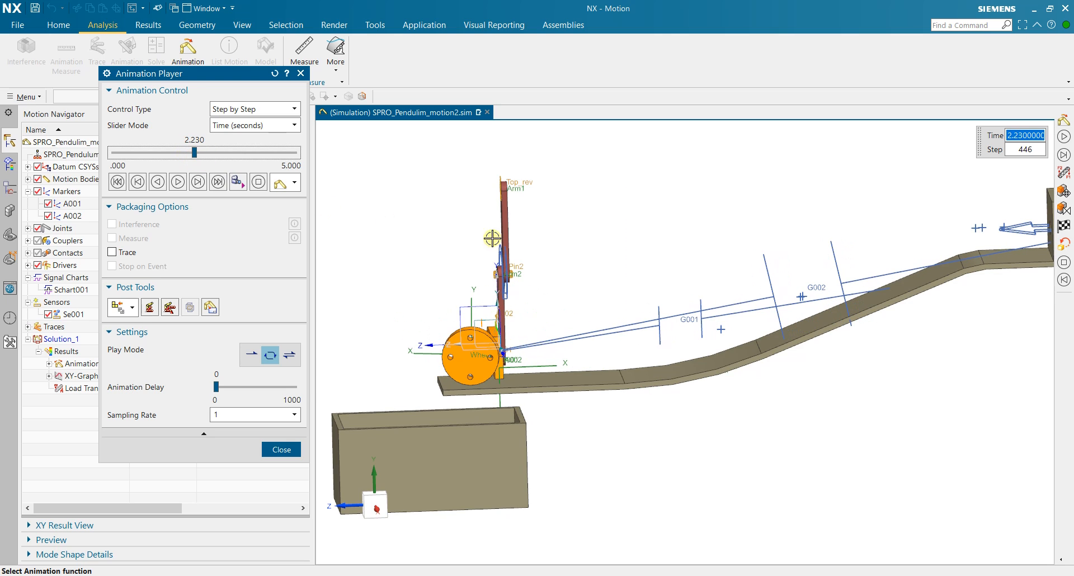
{"action": "left_click_drag", "start_coordinate": [564, 253], "coordinate": [555, 310]}
{"action": "key", "text": "F8"}
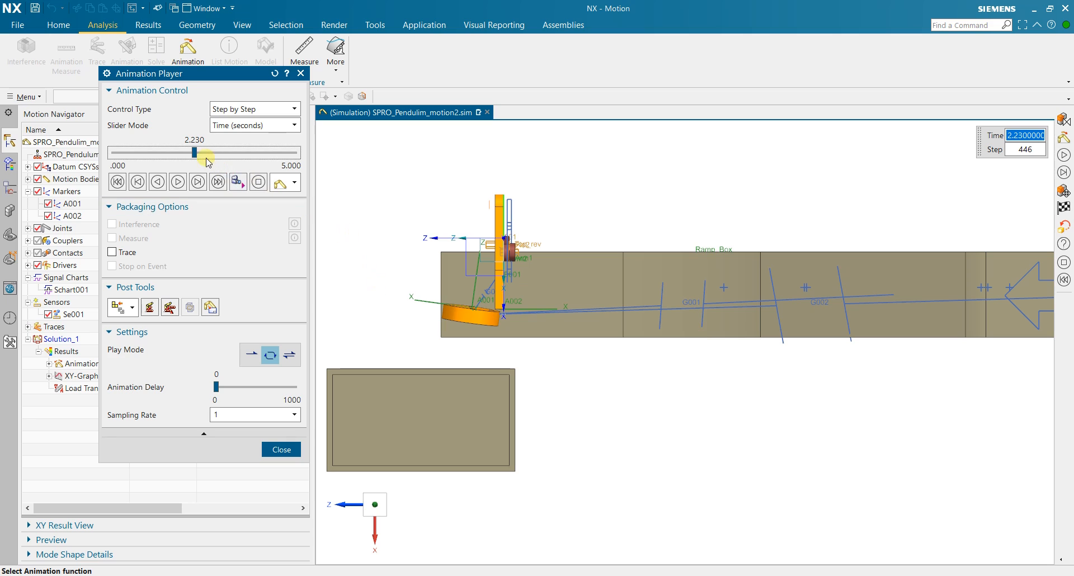
{"action": "left_click_drag", "start_coordinate": [194, 159], "coordinate": [193, 155]}
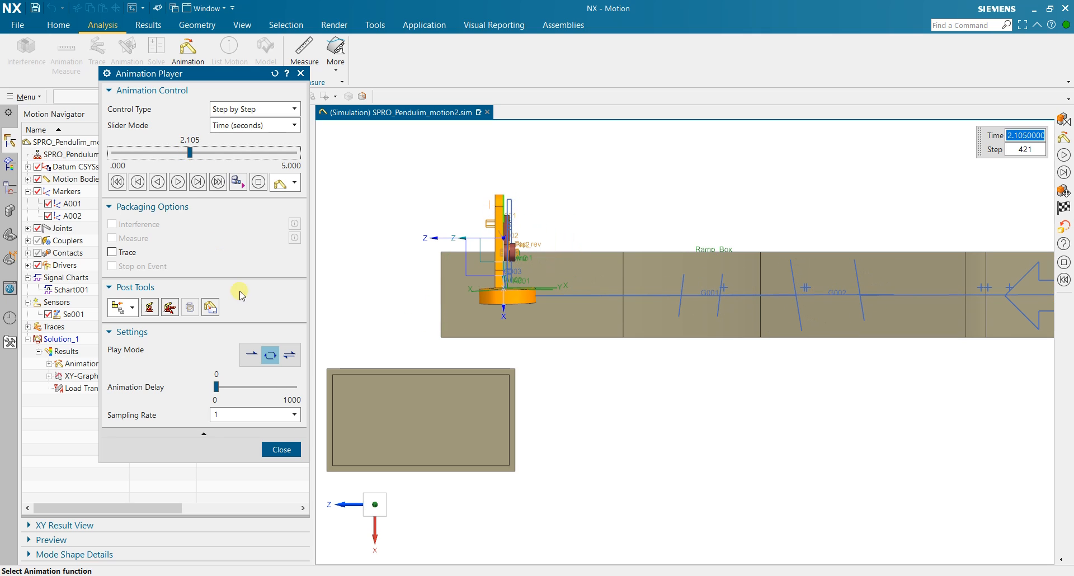
Leave the Animation Player and edit the threshold of the Se001 event in signal chart Schart001.
{"action": "left_click", "coordinate": [281, 449]}
{"action": "left_click_drag", "start_coordinate": [283, 446], "coordinate": [427, 285]}
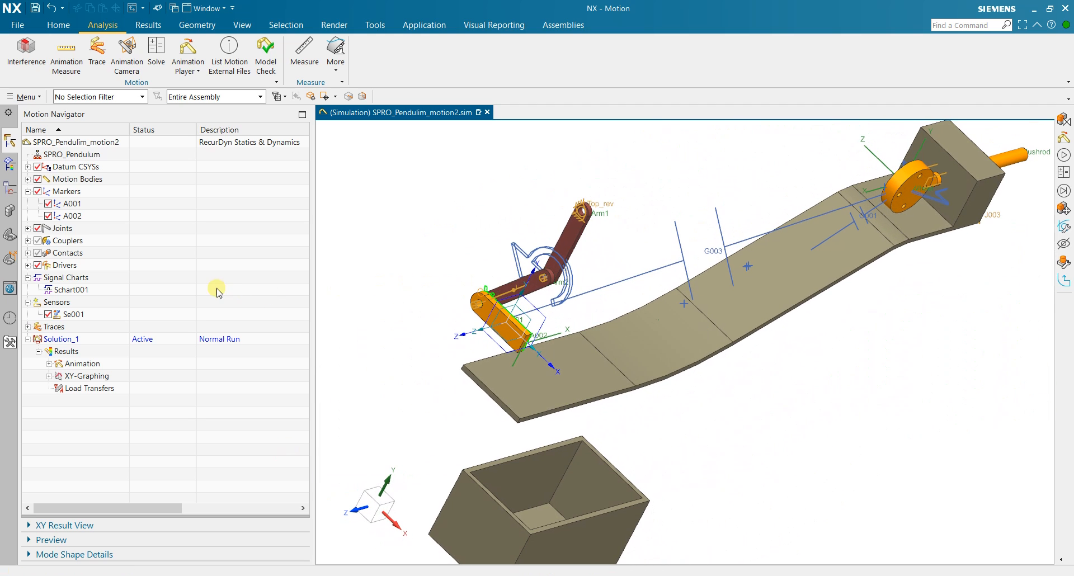
{"action": "double_click", "coordinate": [81, 290]}
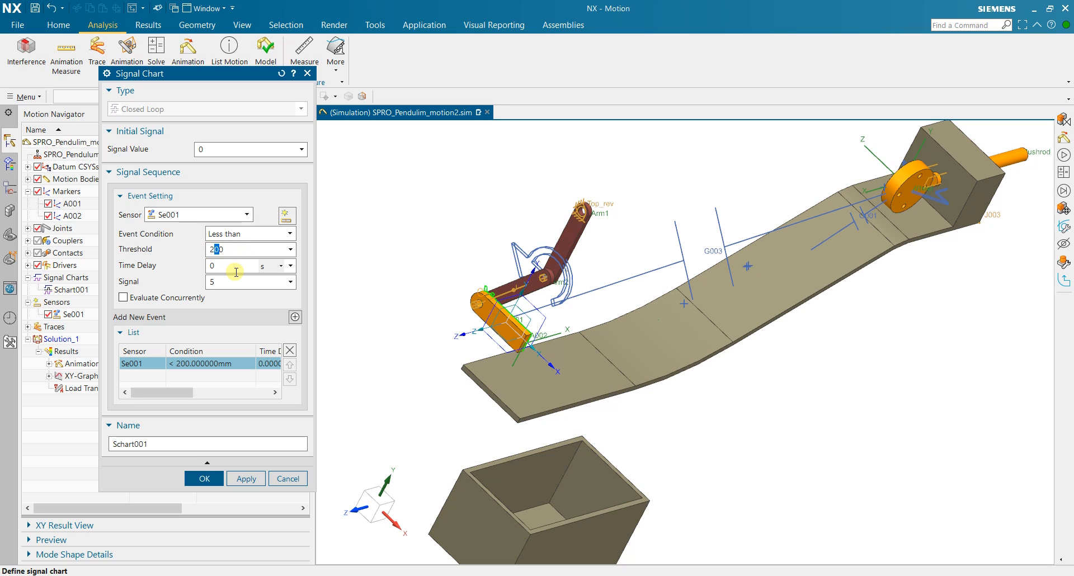
{"action": "left_click", "coordinate": [204, 478]}
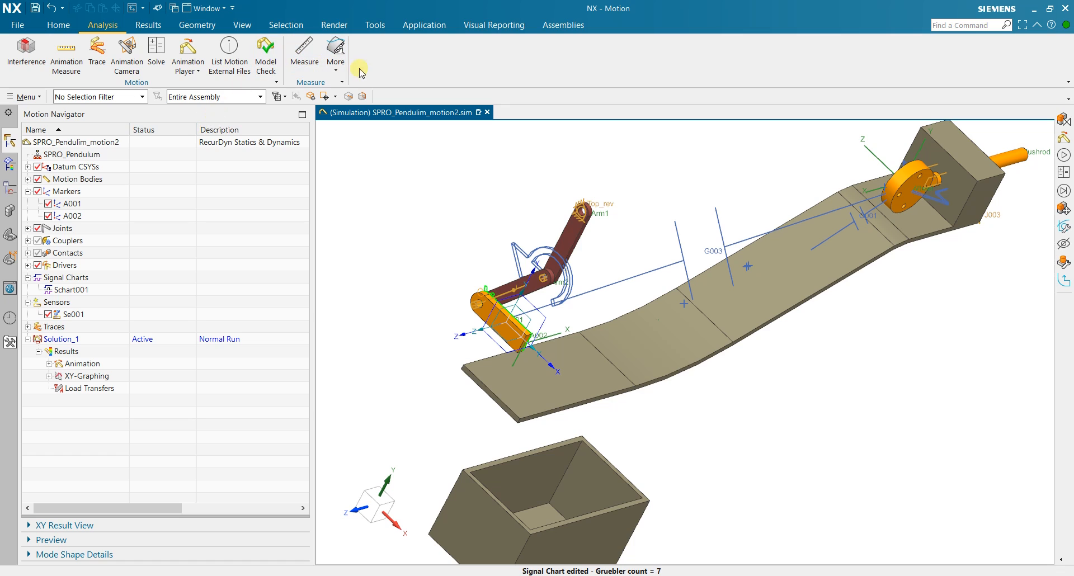
Delete all the traced arcs, lines and points listed under Non-timestamp Geometry.
{"action": "left_click", "coordinate": [11, 208]}
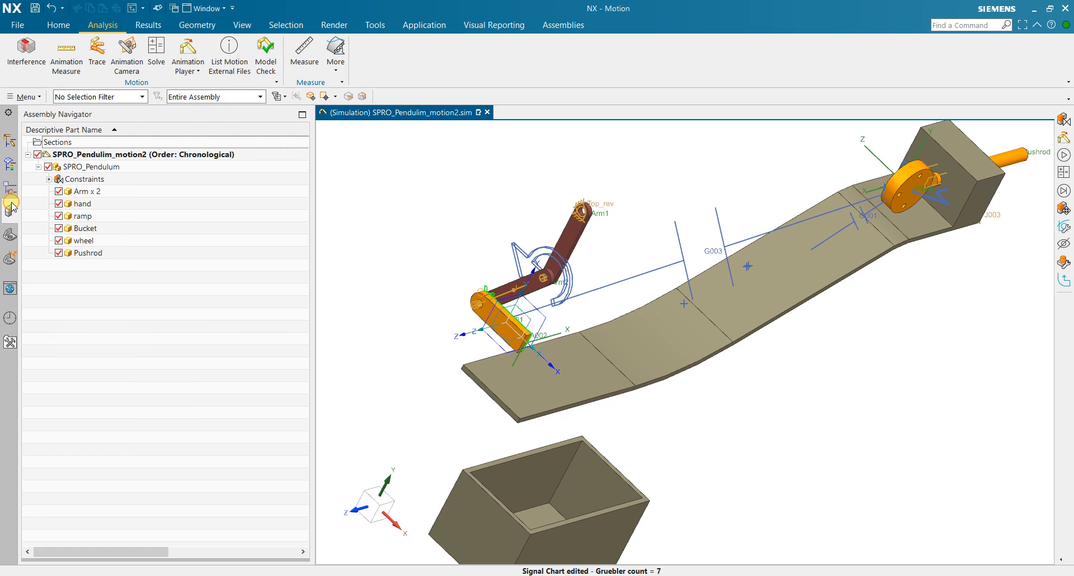
{"action": "left_click", "coordinate": [11, 234]}
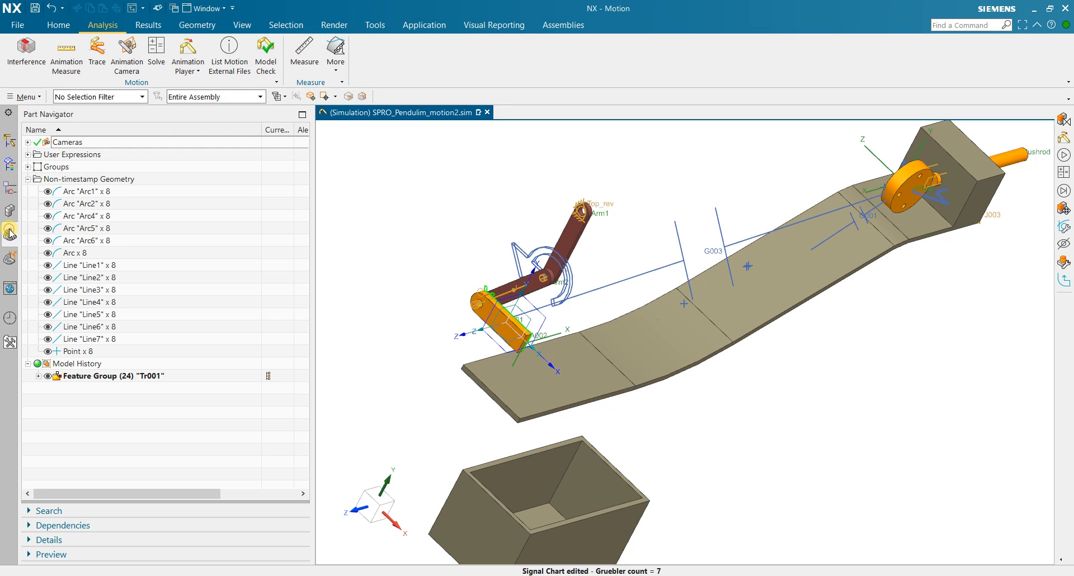
{"action": "left_click", "coordinate": [100, 193]}
{"action": "left_click", "coordinate": [100, 340], "text": "shift"}
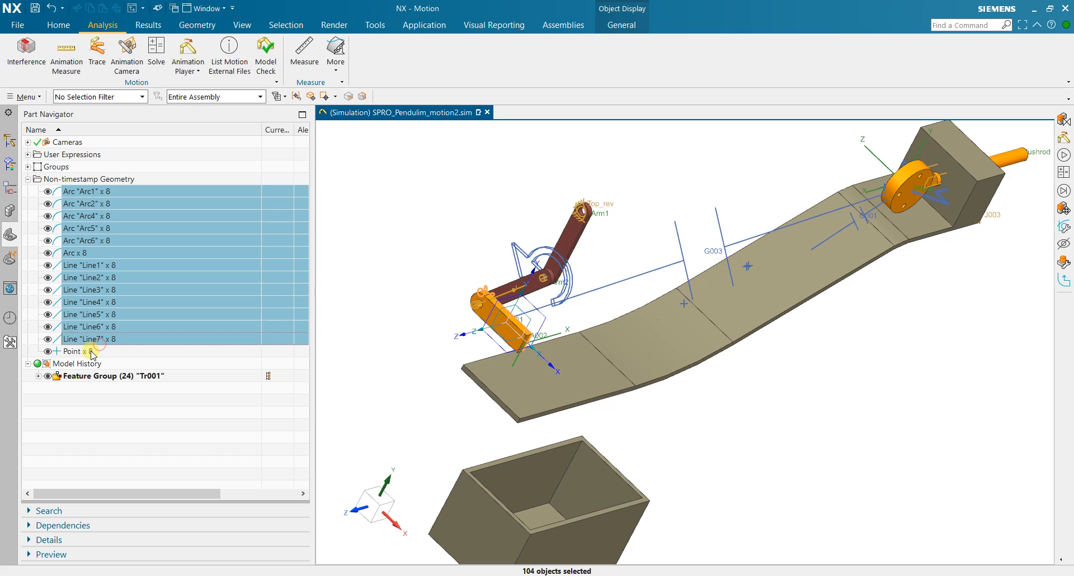
{"action": "right_click", "coordinate": [91, 352]}
{"action": "left_click", "coordinate": [136, 341]}
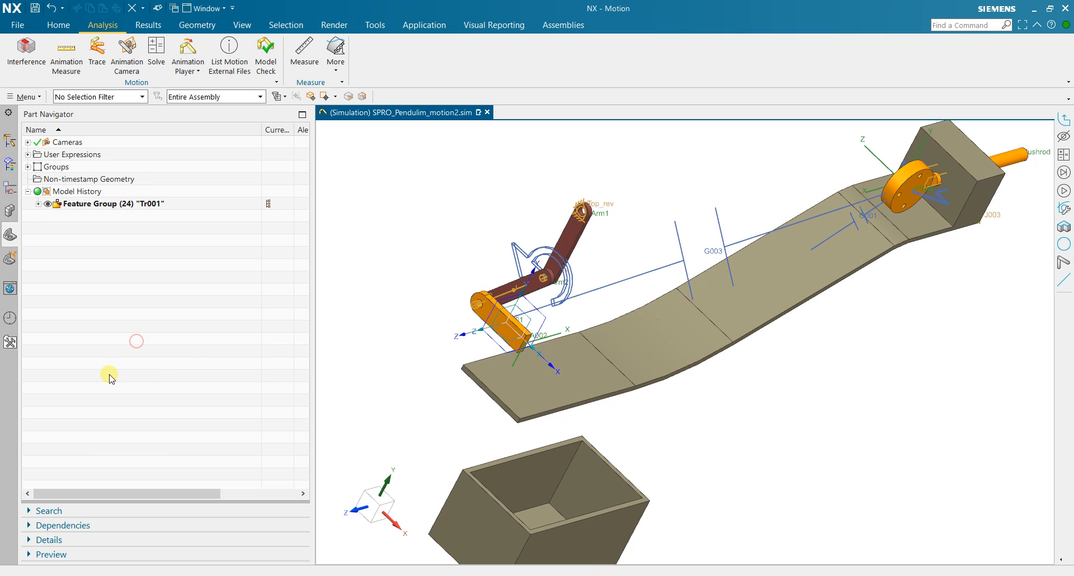
Delete the trace feature group Tr001 together with its members.
{"action": "right_click", "coordinate": [108, 214]}
{"action": "left_click", "coordinate": [150, 185]}
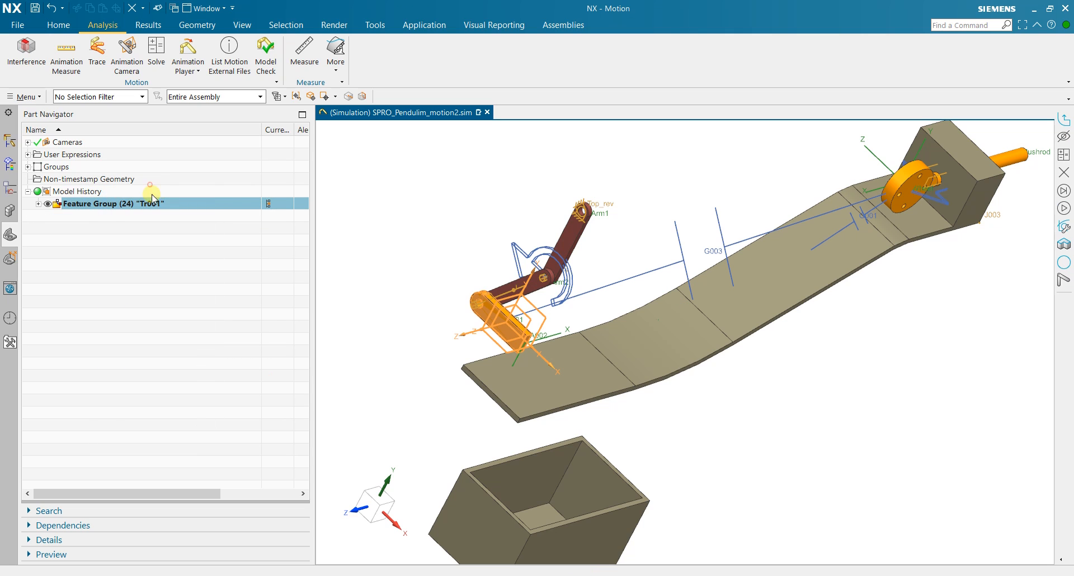
{"action": "left_click", "coordinate": [531, 312]}
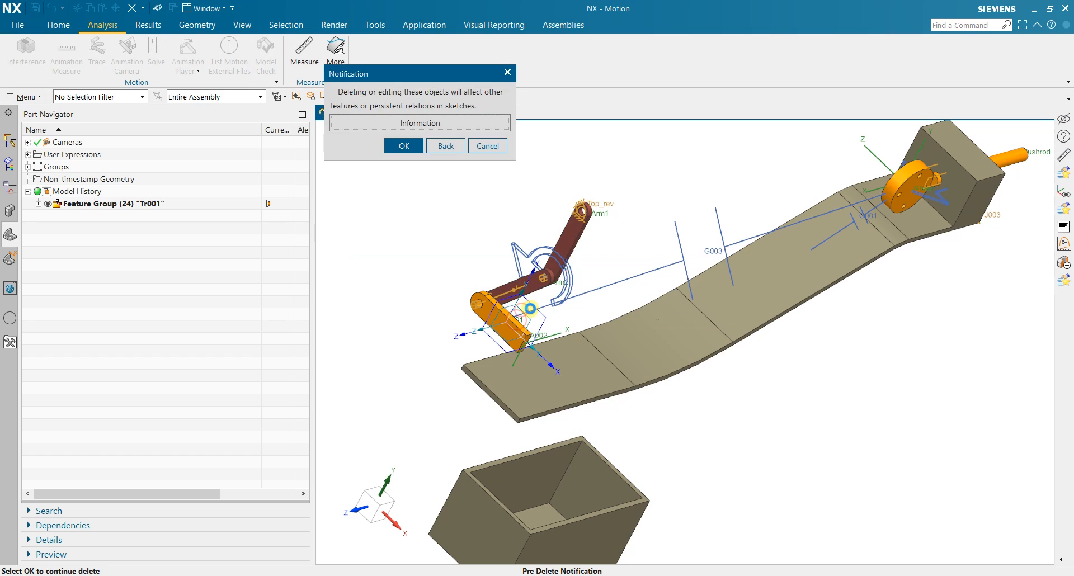
{"action": "left_click", "coordinate": [404, 146]}
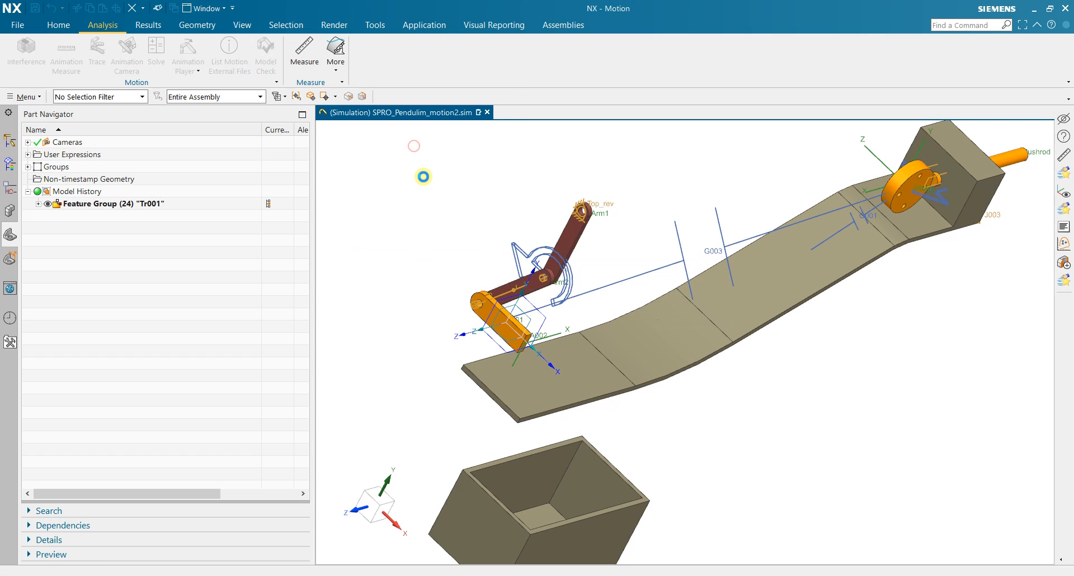
Hide the contact, coupler, joint and driver symbols in the motion model and save the simulation.
{"action": "left_click", "coordinate": [9, 140]}
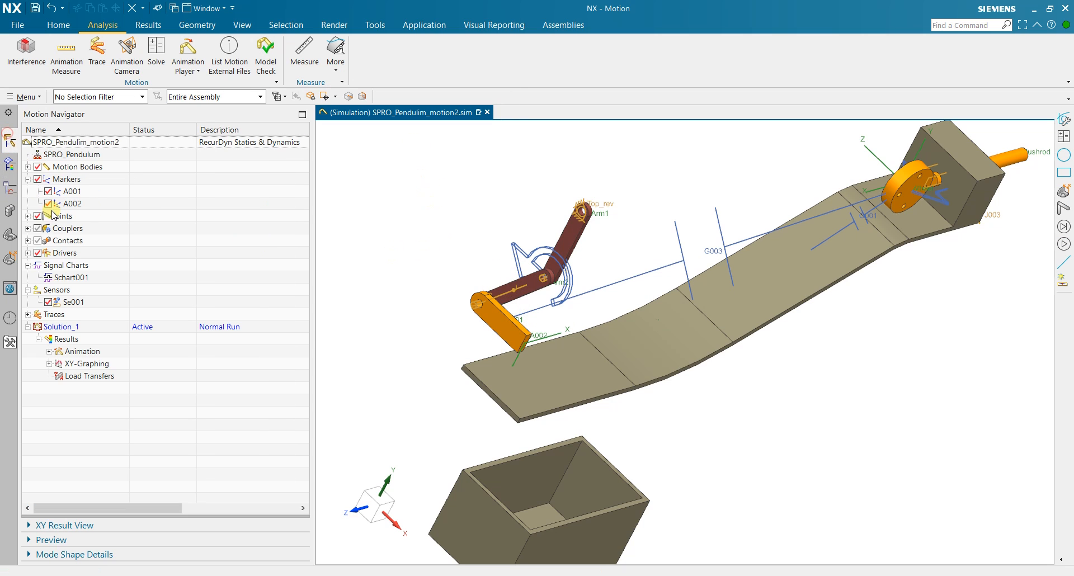
{"action": "left_click", "coordinate": [38, 241]}
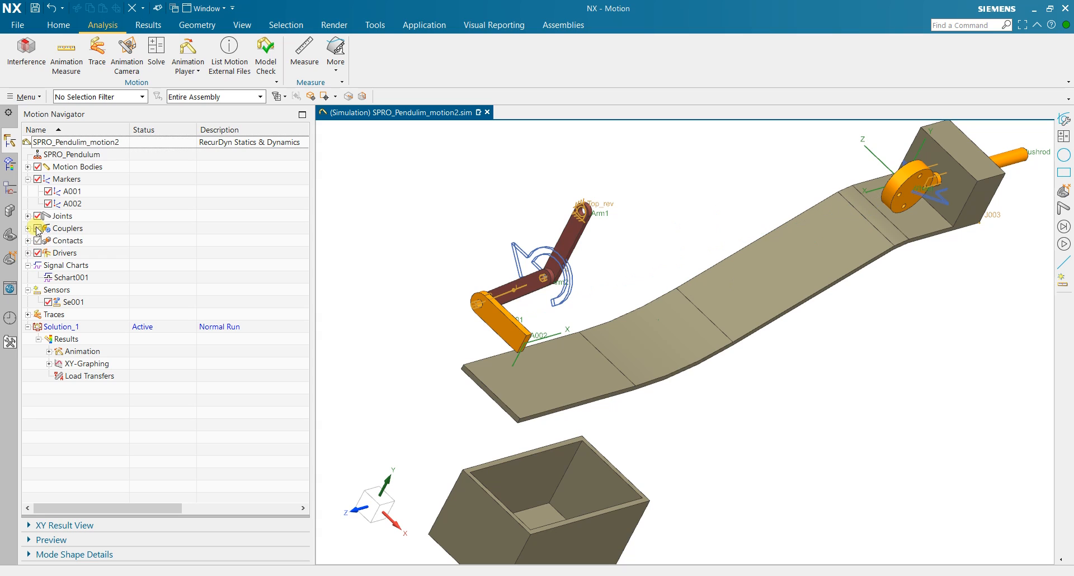
{"action": "left_click", "coordinate": [38, 217]}
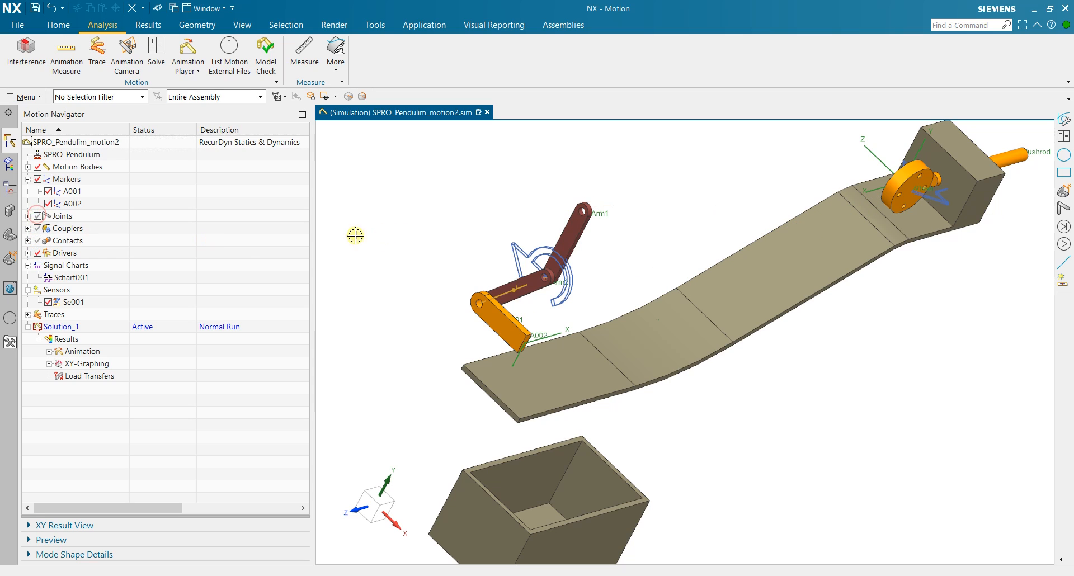
{"action": "left_click", "coordinate": [38, 254]}
{"action": "left_click_drag", "start_coordinate": [524, 223], "coordinate": [554, 217]}
{"action": "key", "text": "ctrl+s"}
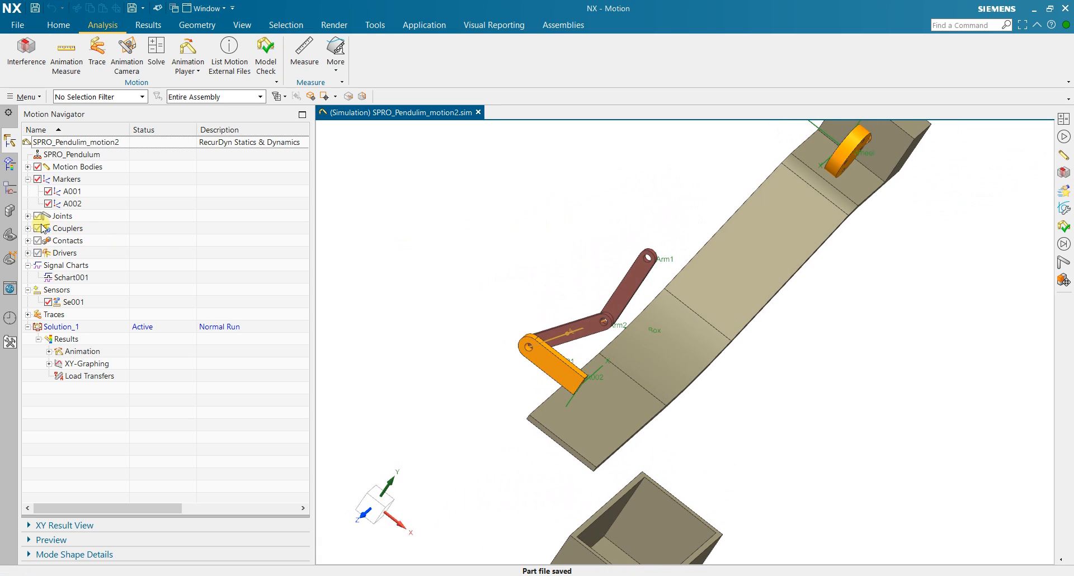
Save the simulation and re-solve the motion with the edited signal chart.
{"action": "left_click_drag", "start_coordinate": [436, 256], "coordinate": [432, 255]}
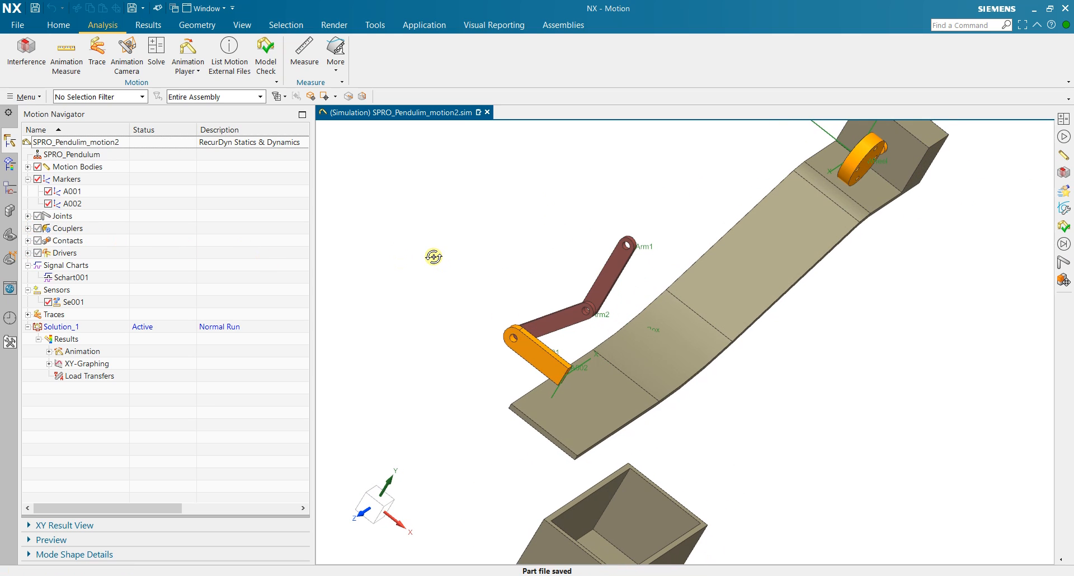
{"action": "key", "text": "ctrl+s"}
{"action": "left_click", "coordinate": [158, 60]}
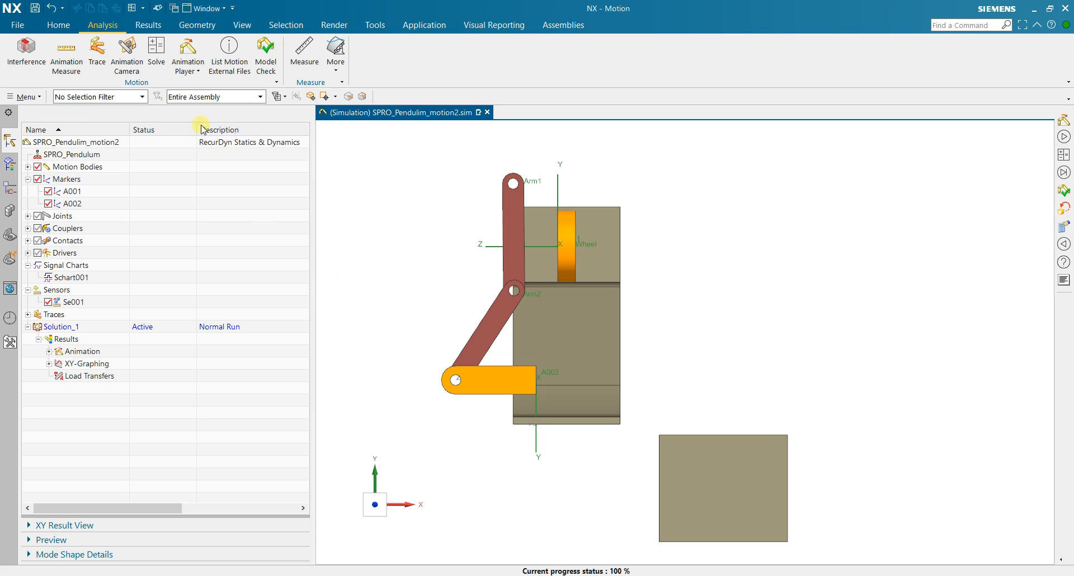
Move the animation to about 2.355 s and examine how the hand knocks the wheel into the bucket, then close the player.
{"action": "left_click_drag", "start_coordinate": [114, 152], "coordinate": [199, 163]}
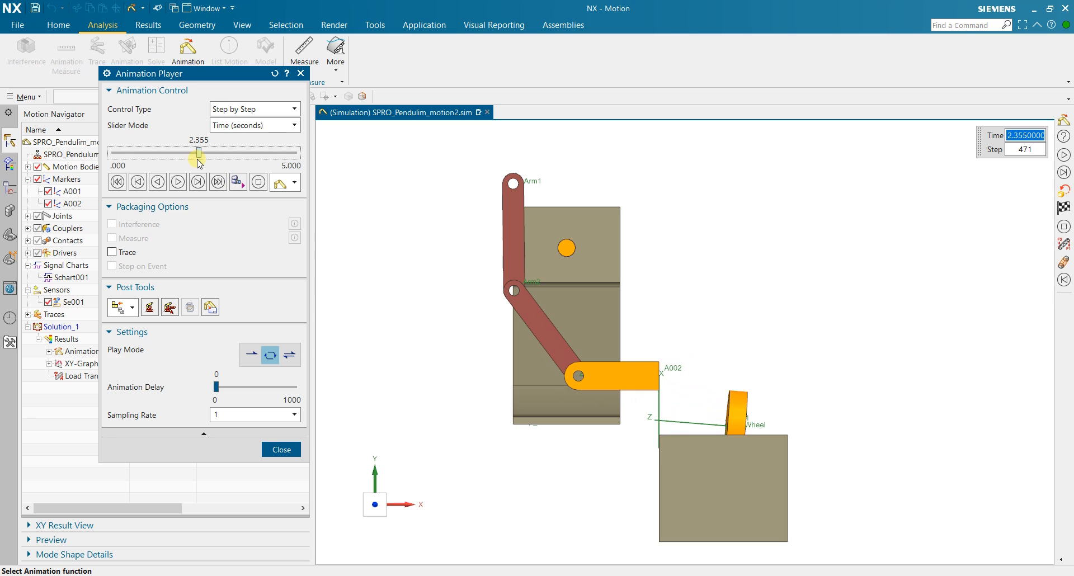
{"action": "left_click_drag", "start_coordinate": [598, 255], "coordinate": [560, 269]}
{"action": "scroll", "coordinate": [560, 269], "scroll_direction": "down", "scroll_amount": 3}
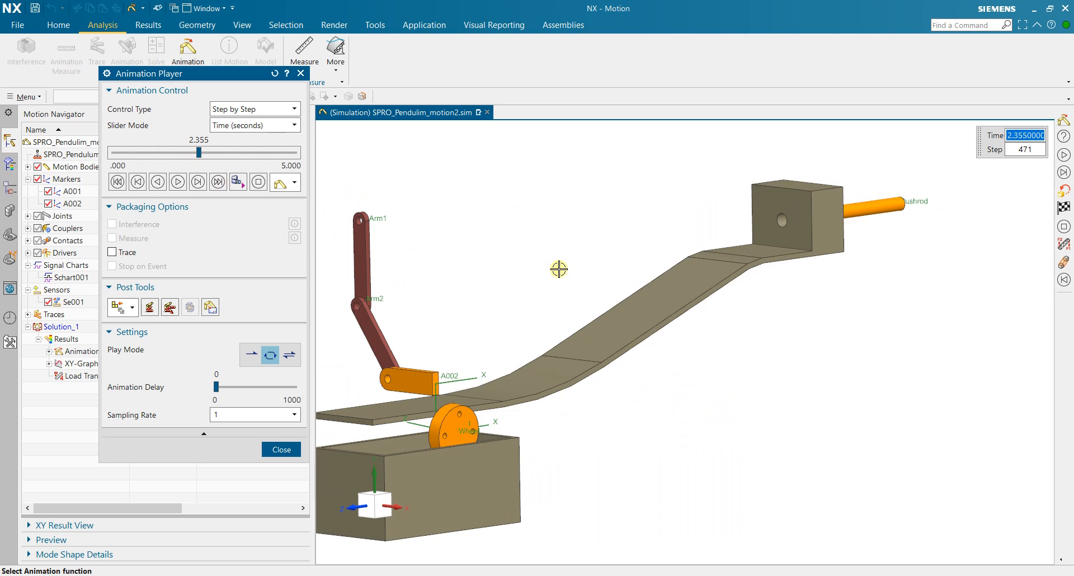
{"action": "scroll", "coordinate": [385, 355], "scroll_direction": "up", "scroll_amount": 2}
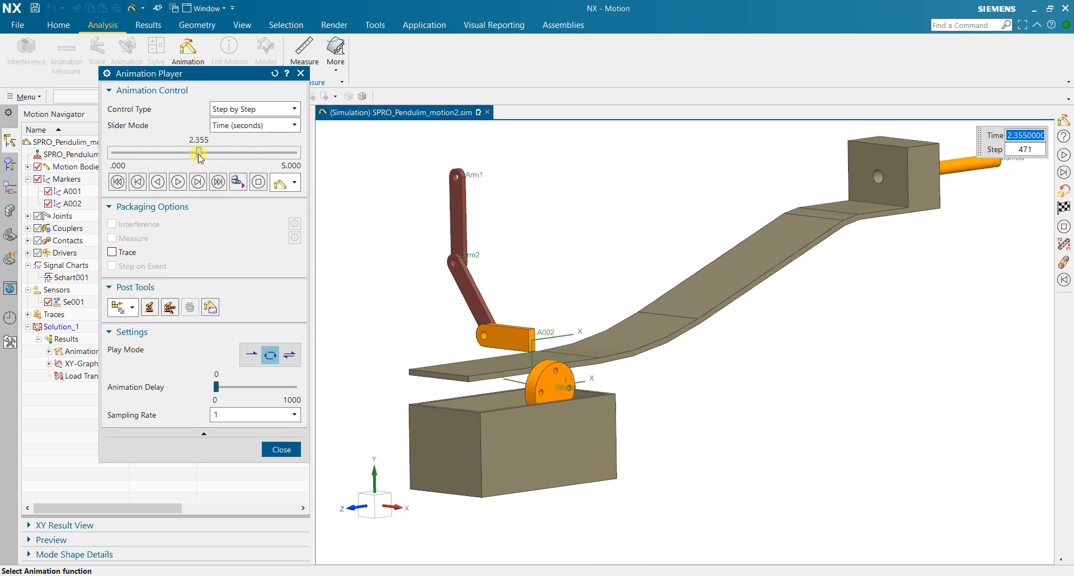
{"action": "mouse_move", "coordinate": [200, 158]}
{"action": "left_mouse_down"}
{"action": "mouse_move", "coordinate": [179, 158]}
{"action": "mouse_move", "coordinate": [195, 161]}
{"action": "left_mouse_up"}
{"action": "left_click", "coordinate": [282, 450]}
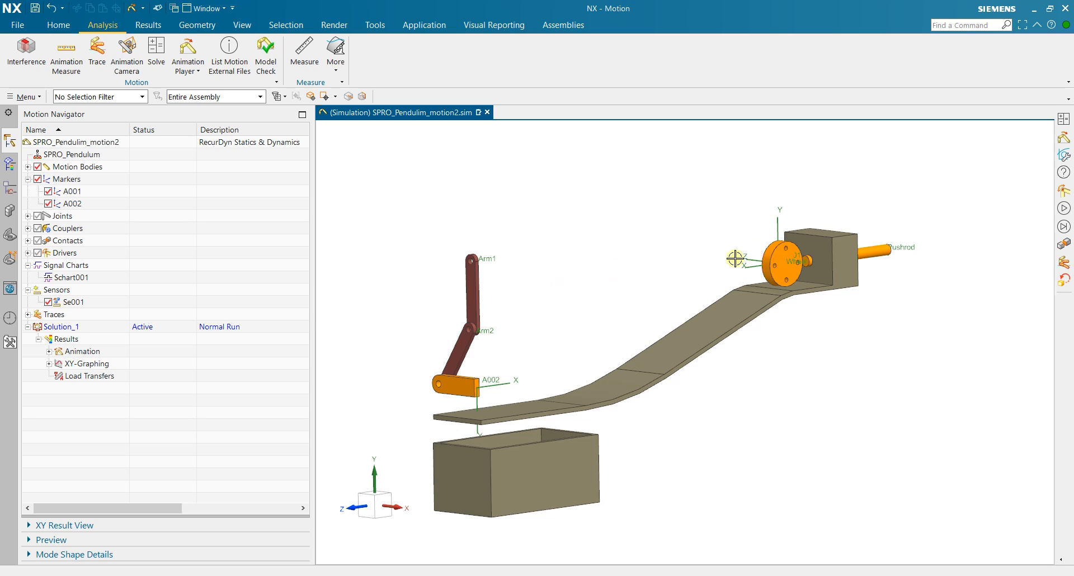
Create a 3D CAD contact with the wheel as the action body and the bucket as the base body.
{"action": "left_click", "coordinate": [59, 25]}
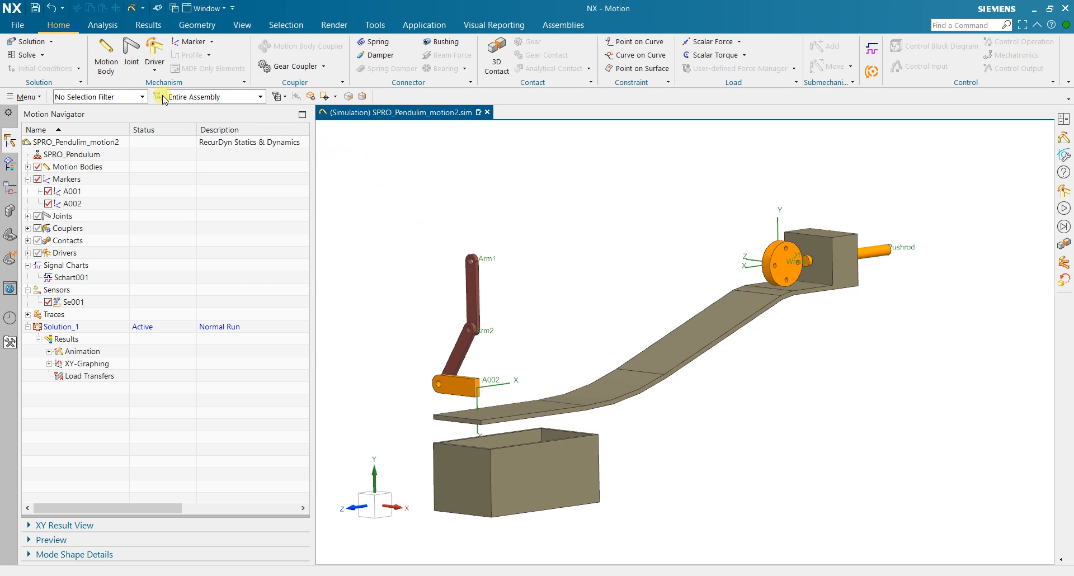
{"action": "left_click", "coordinate": [496, 53]}
{"action": "left_click_drag", "start_coordinate": [673, 221], "coordinate": [678, 228]}
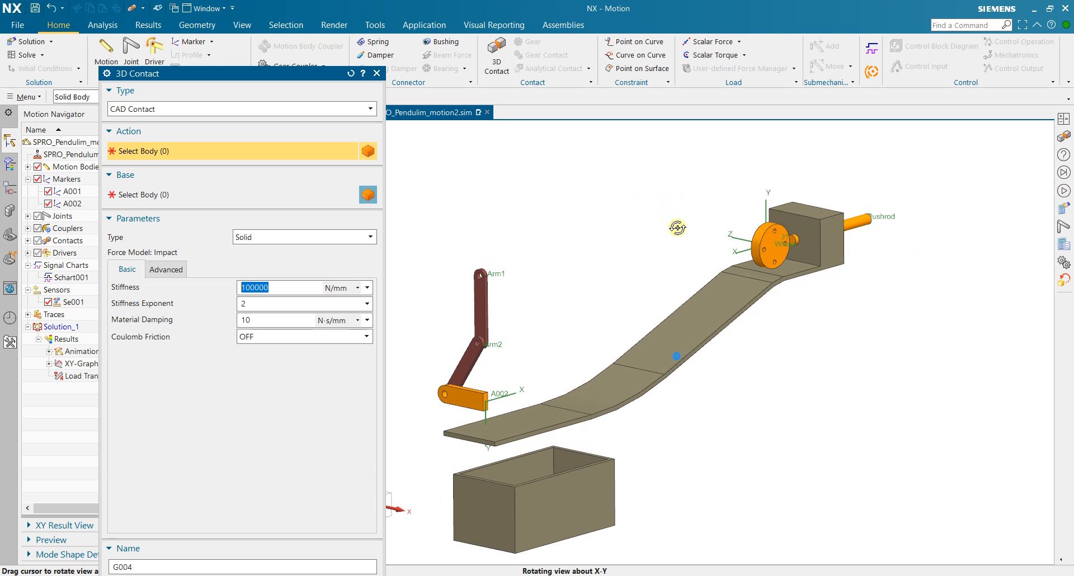
{"action": "left_click", "coordinate": [760, 245]}
{"action": "left_click", "coordinate": [544, 467]}
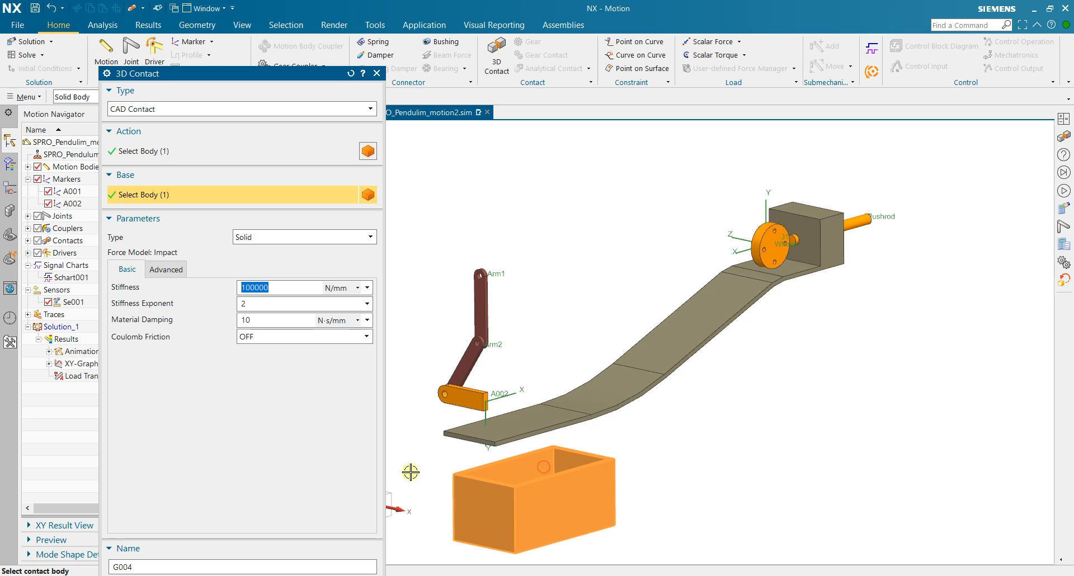
{"action": "mouse_move", "coordinate": [277, 75]}
{"action": "left_mouse_down"}
{"action": "mouse_move", "coordinate": [277, 84]}
{"action": "mouse_move", "coordinate": [276, 54]}
{"action": "left_mouse_up"}
{"action": "left_click", "coordinate": [288, 538]}
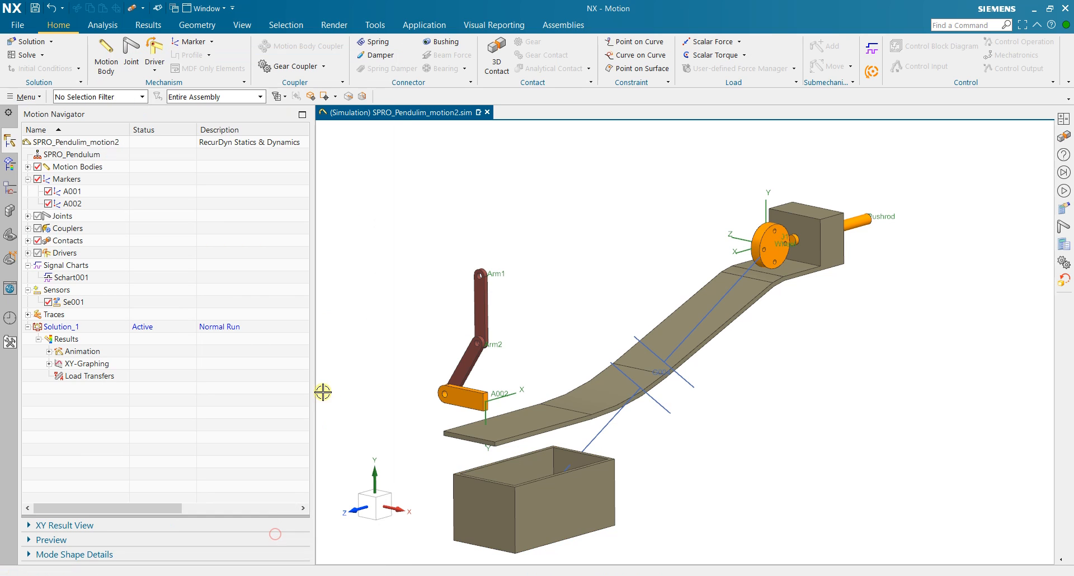
Copy the parameters of the wheel-to-ramp contact G001 and paste them onto the wheel-to-bucket contact G004.
{"action": "left_click", "coordinate": [28, 241]}
{"action": "right_click", "coordinate": [77, 258]}
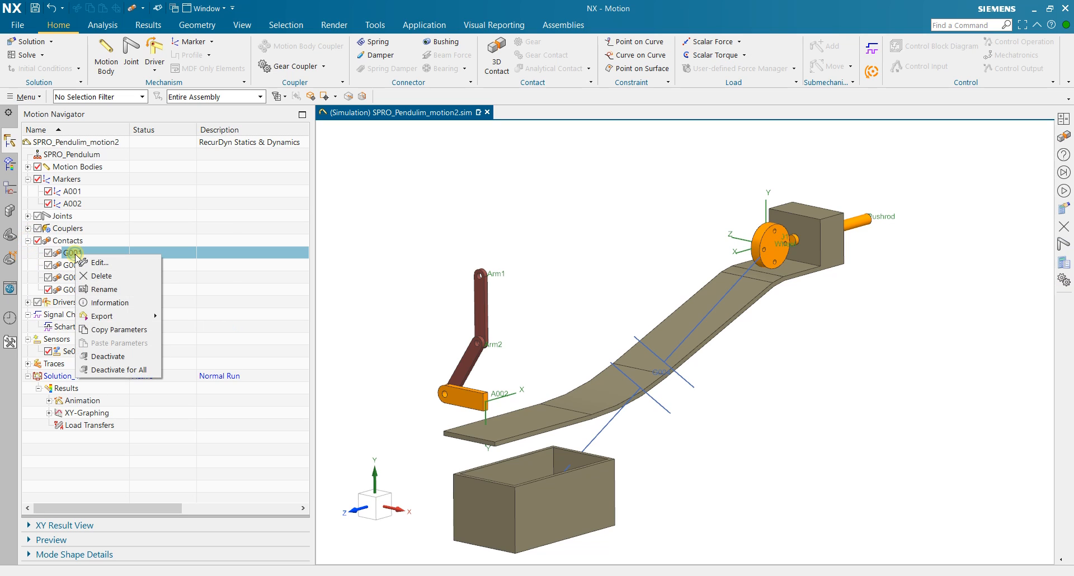
{"action": "left_click", "coordinate": [66, 277]}
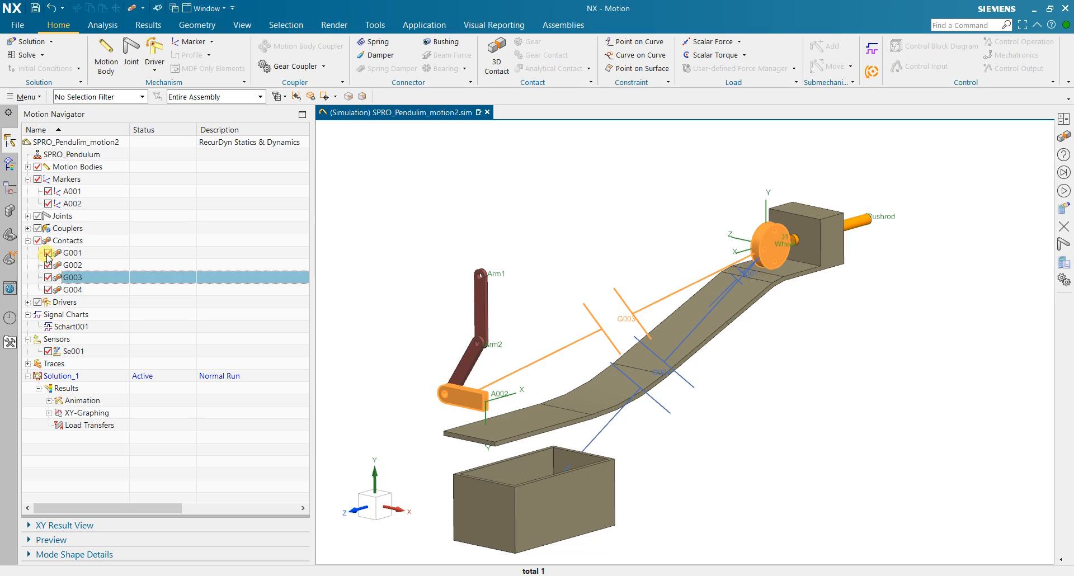
{"action": "left_click", "coordinate": [69, 265]}
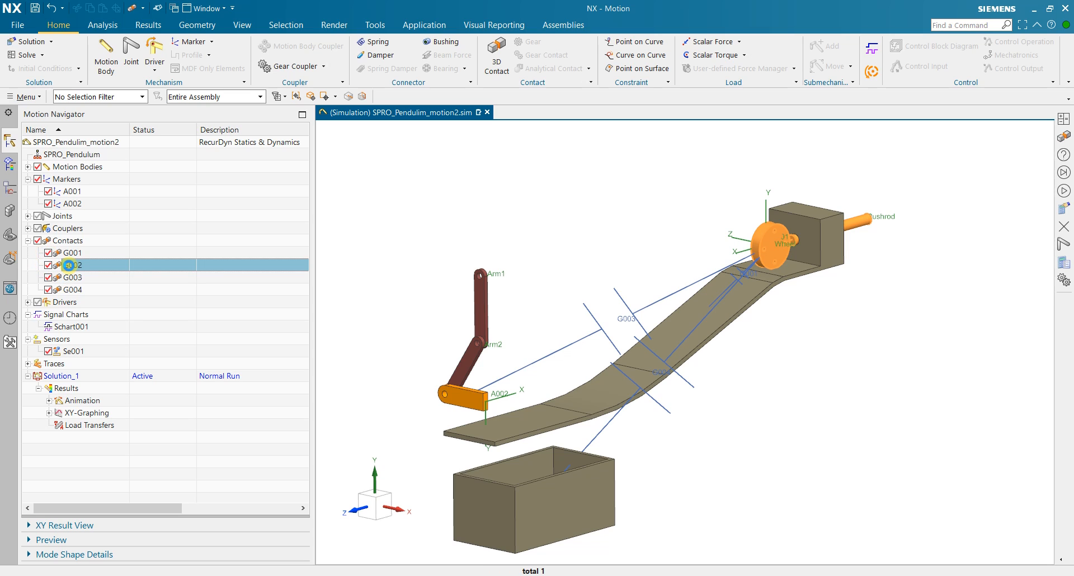
{"action": "left_click", "coordinate": [73, 253]}
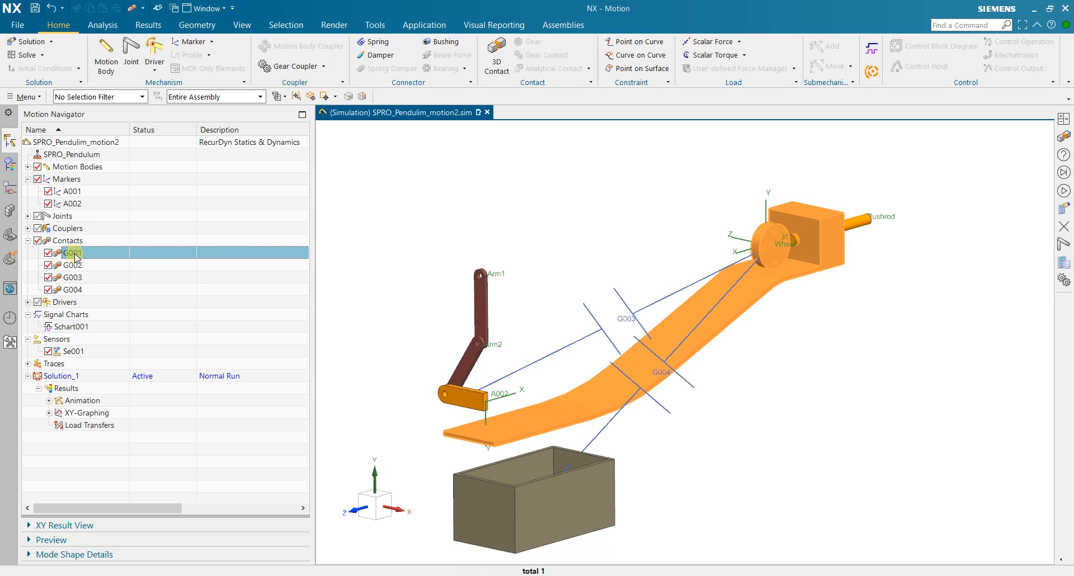
{"action": "left_click", "coordinate": [73, 264]}
{"action": "left_click", "coordinate": [73, 277]}
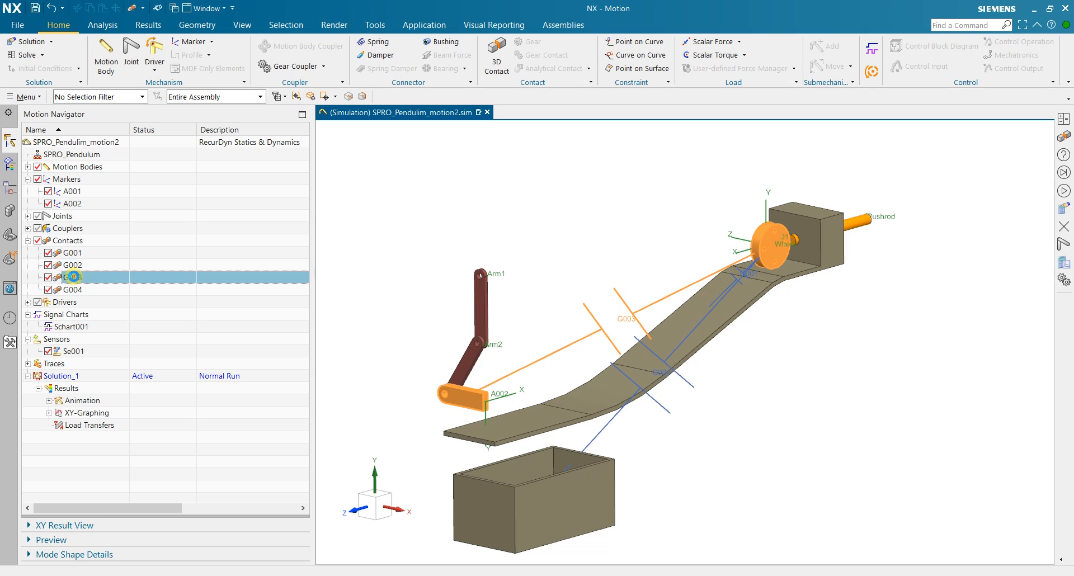
{"action": "right_click", "coordinate": [73, 258]}
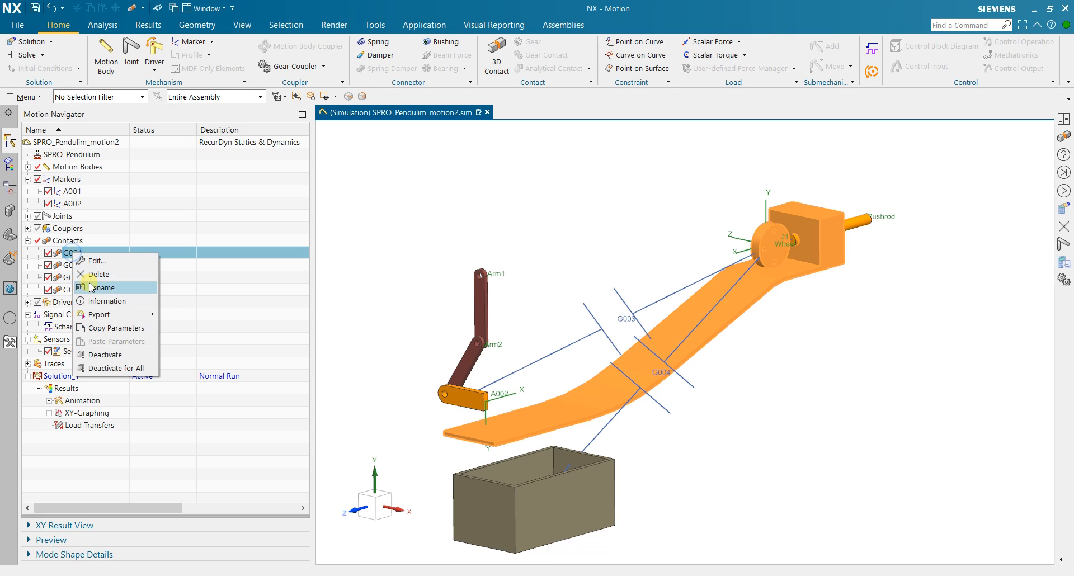
{"action": "left_click", "coordinate": [107, 327]}
{"action": "right_click", "coordinate": [71, 290]}
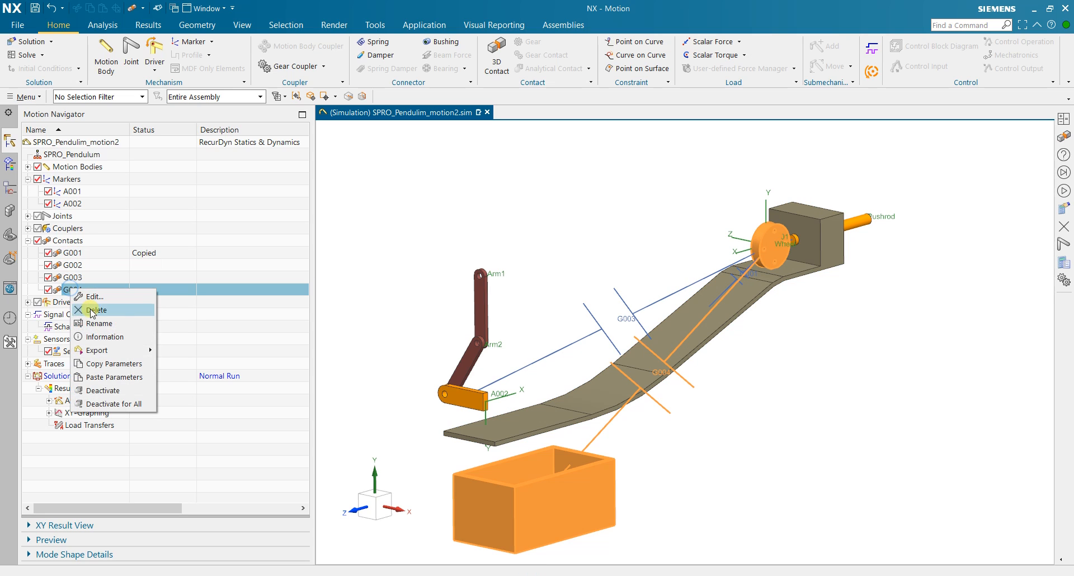
{"action": "left_click", "coordinate": [126, 376]}
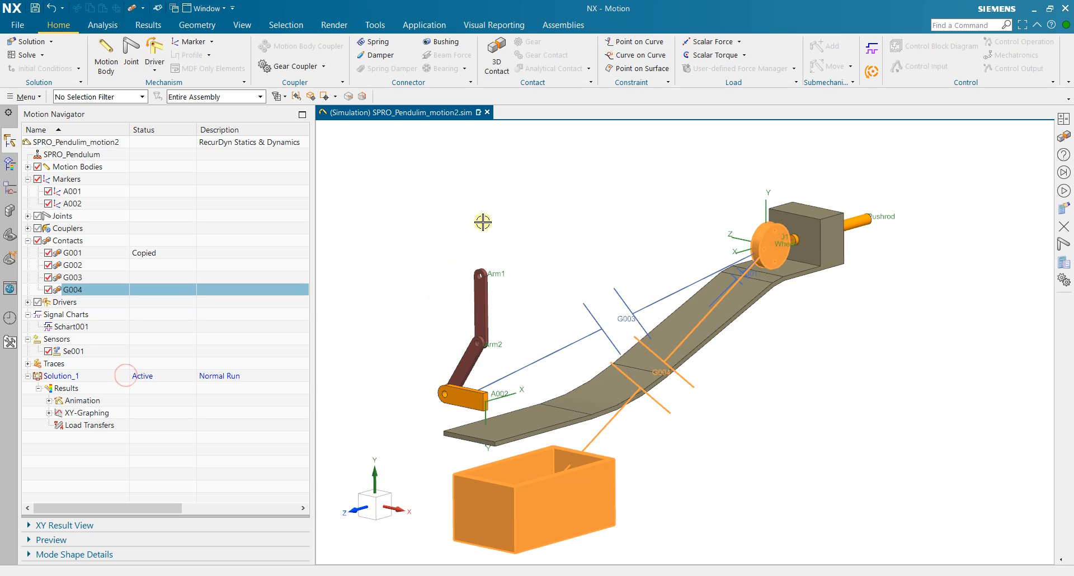
Save the simulation and hide the contact symbols in the motion model.
{"action": "key", "text": "ctrl+s"}
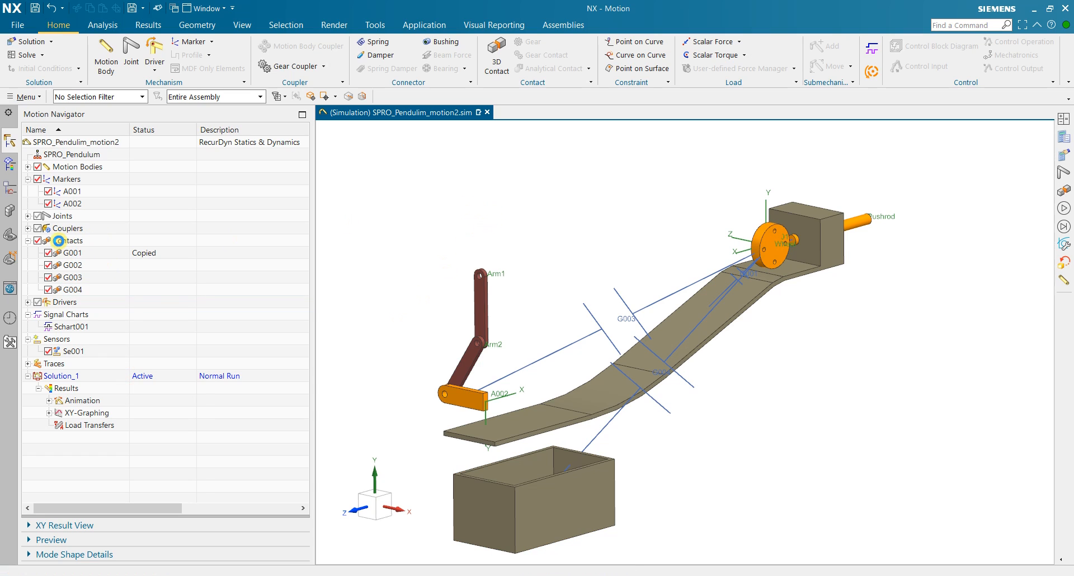
{"action": "left_click", "coordinate": [38, 241]}
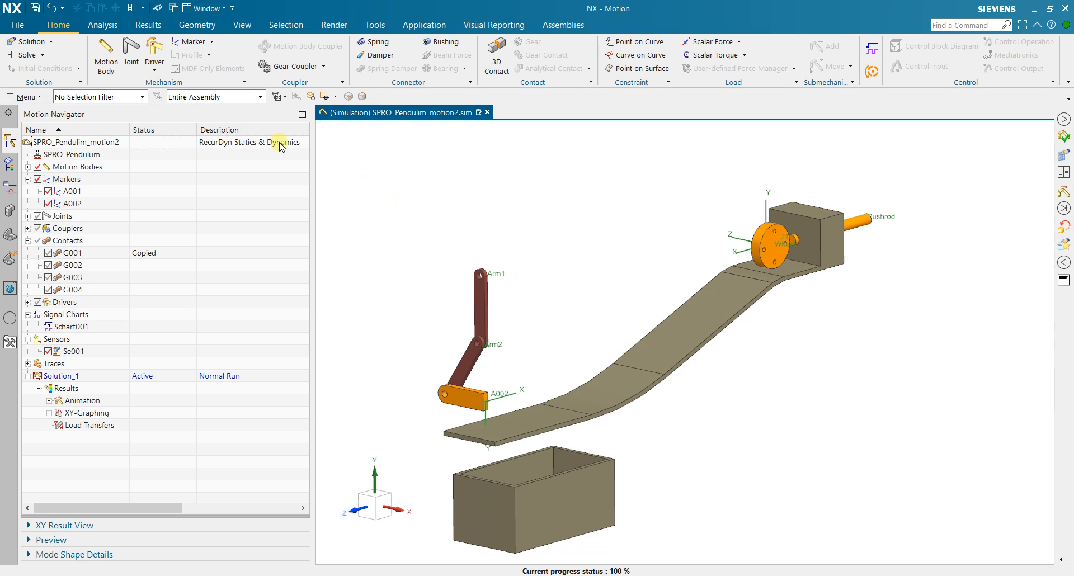
Play the solved animation, examine from above how the wheel lands in the bucket around 2.42 s, and close the player.
{"action": "left_click", "coordinate": [144, 24]}
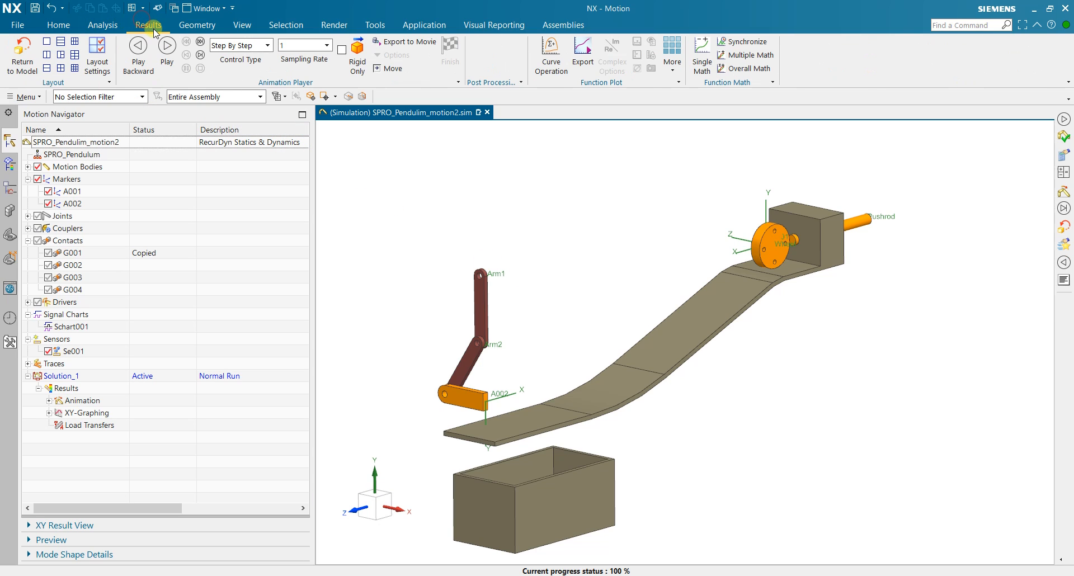
{"action": "left_click", "coordinate": [104, 25]}
{"action": "left_click", "coordinate": [188, 53]}
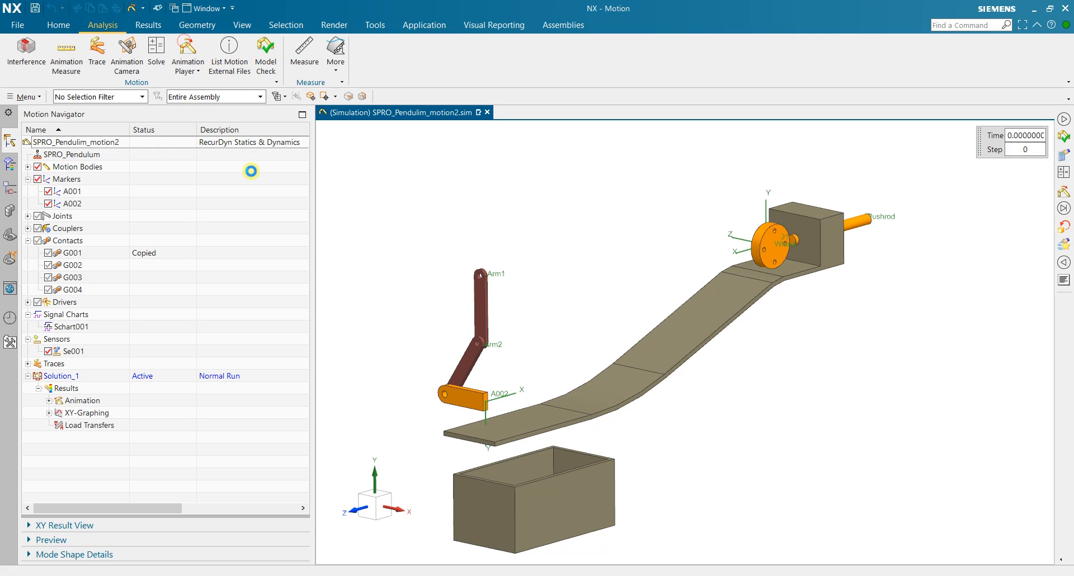
{"action": "left_click", "coordinate": [182, 167]}
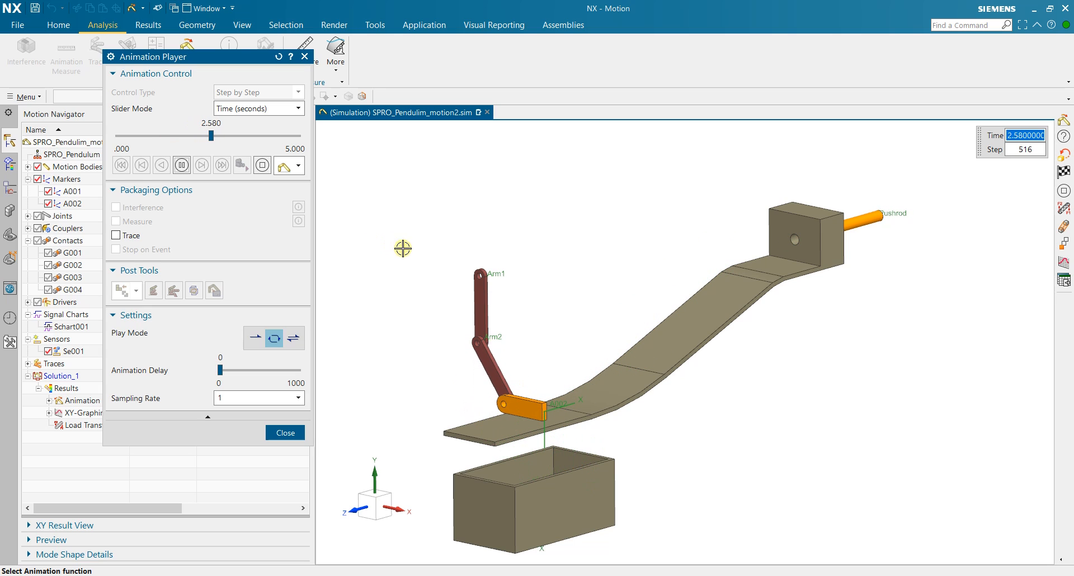
{"action": "left_click_drag", "start_coordinate": [473, 250], "coordinate": [499, 355]}
{"action": "scroll", "coordinate": [706, 391], "scroll_direction": "up", "scroll_amount": 5}
{"action": "left_click_drag", "start_coordinate": [694, 384], "coordinate": [694, 360]}
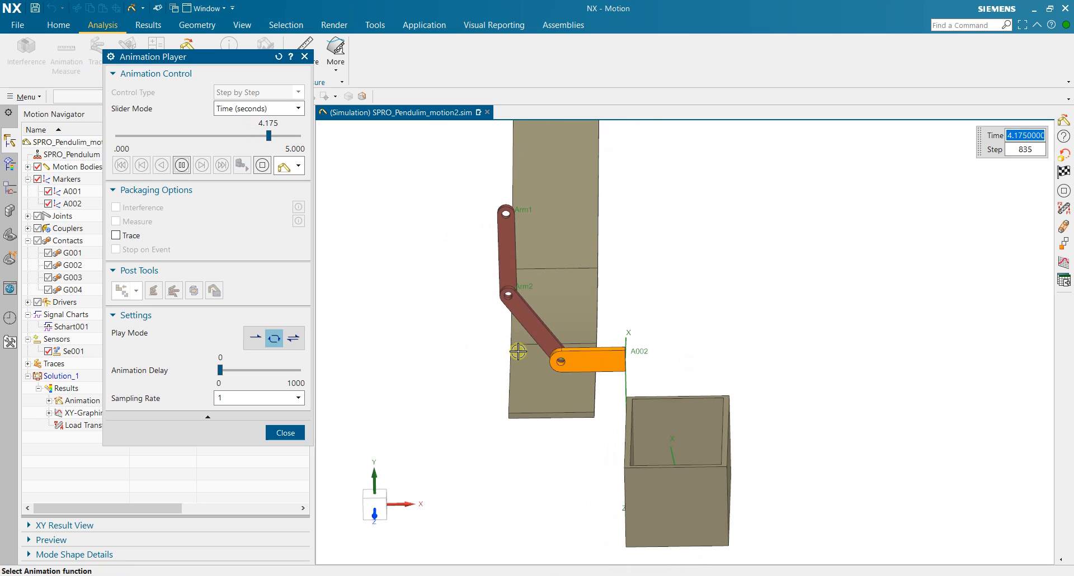
{"action": "left_click_drag", "start_coordinate": [284, 137], "coordinate": [179, 140]}
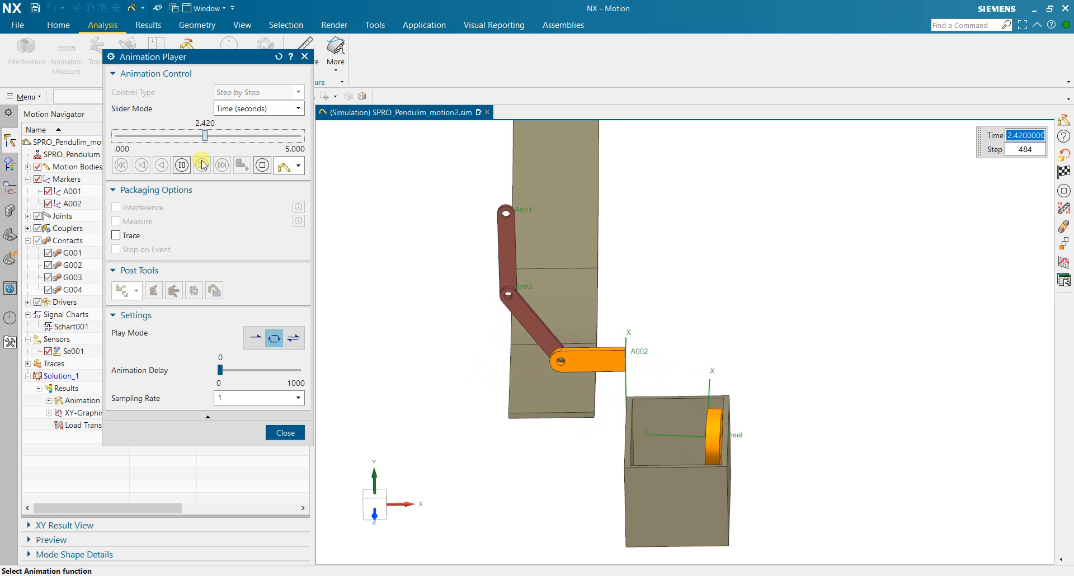
{"action": "left_click", "coordinate": [292, 433]}
{"action": "left_click_drag", "start_coordinate": [536, 425], "coordinate": [408, 346]}
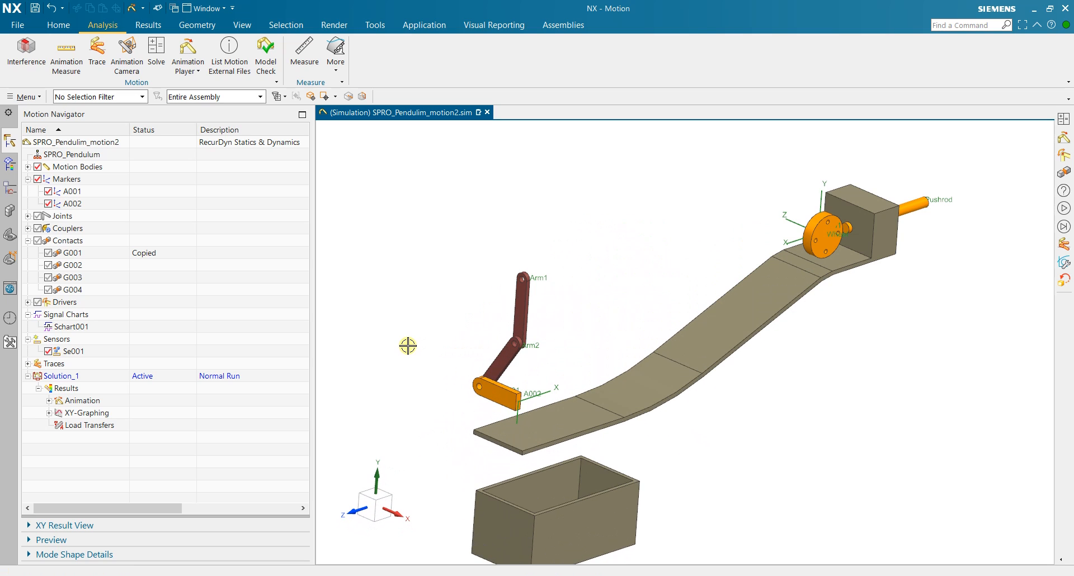
{"action": "key", "text": "ctrl+f"}
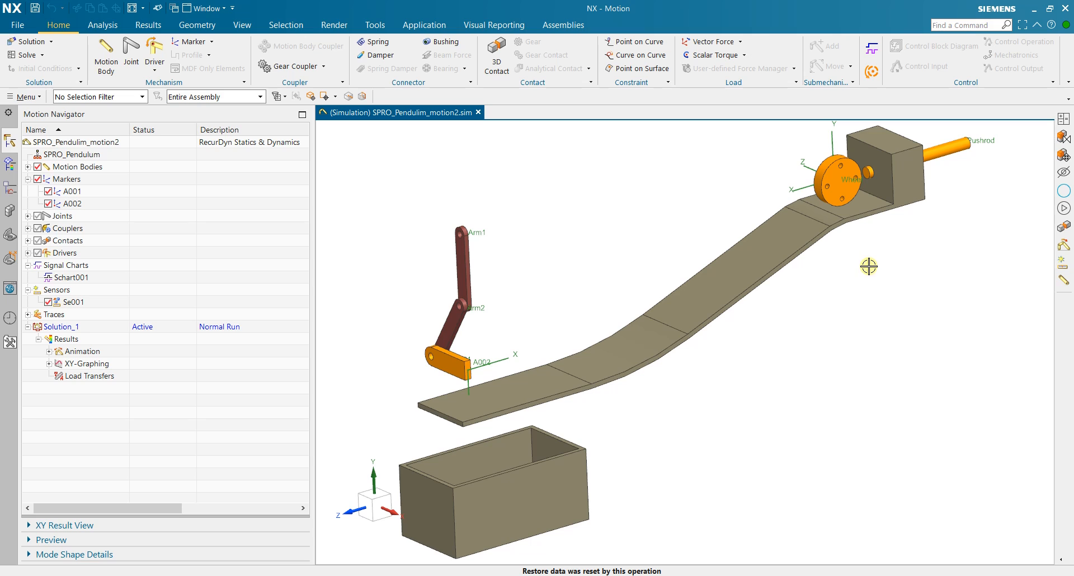
{"action": "scroll", "coordinate": [789, 165], "scroll_direction": "up", "scroll_amount": 4}
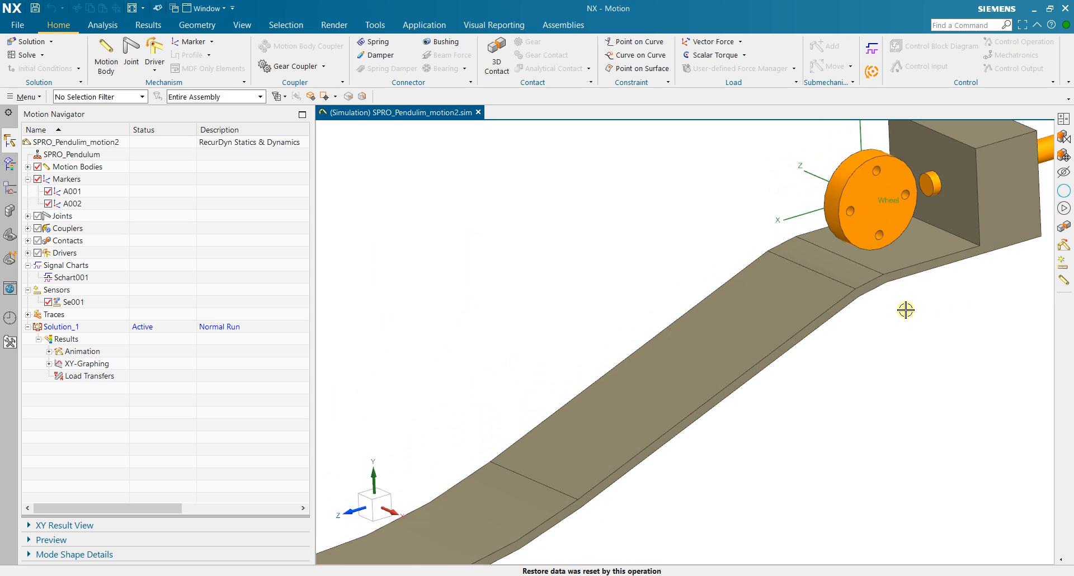
{"action": "scroll", "coordinate": [906, 310], "scroll_direction": "down", "scroll_amount": 3}
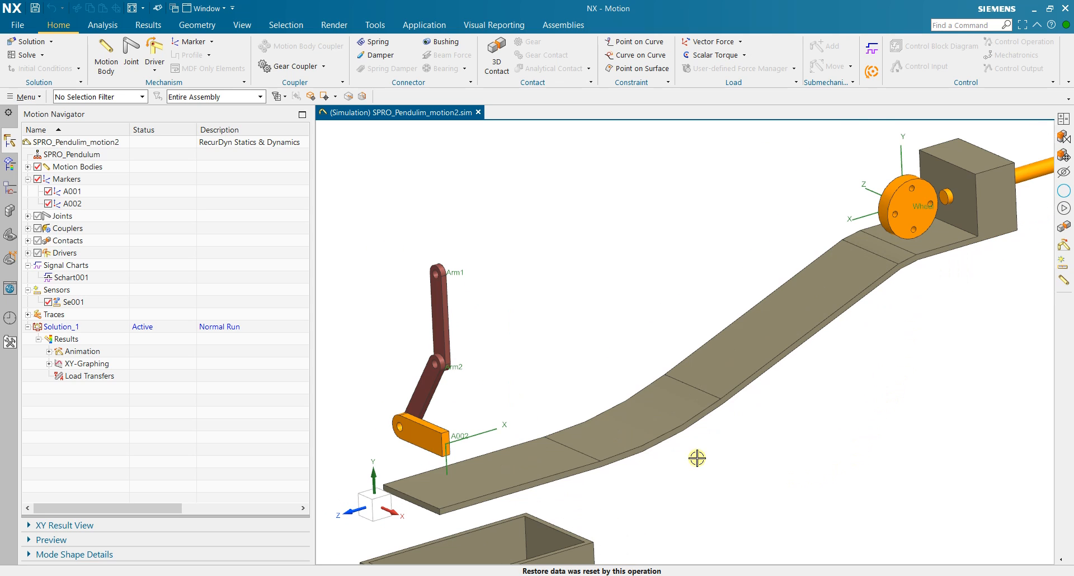
{"action": "left_click", "coordinate": [413, 421]}
Switch to the browser, examine the drag force formula and its speed term, and return to NX.
{"action": "left_click", "coordinate": [587, 575]}
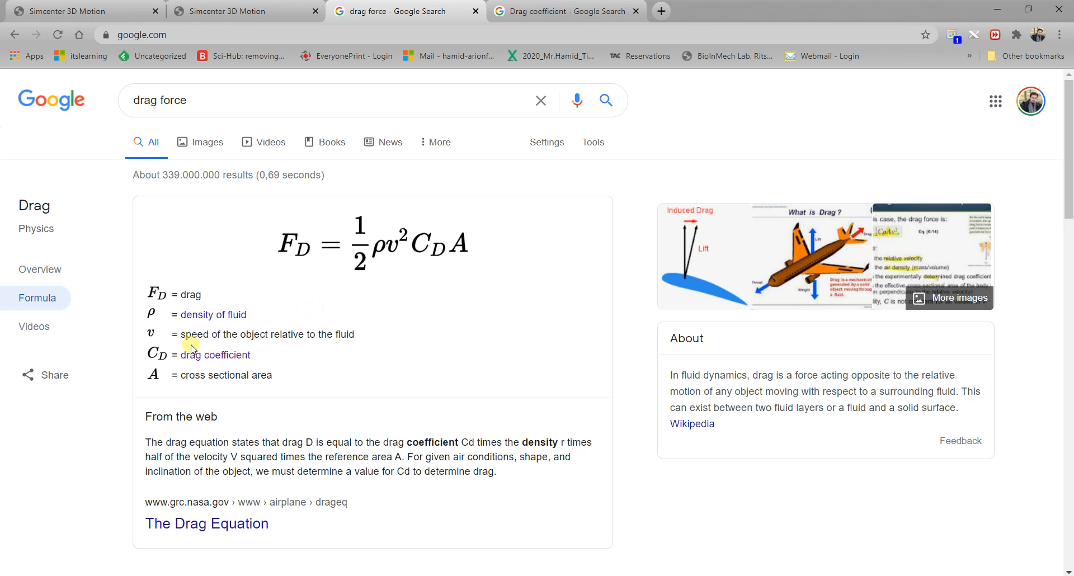
{"action": "left_click_drag", "start_coordinate": [185, 338], "coordinate": [361, 336]}
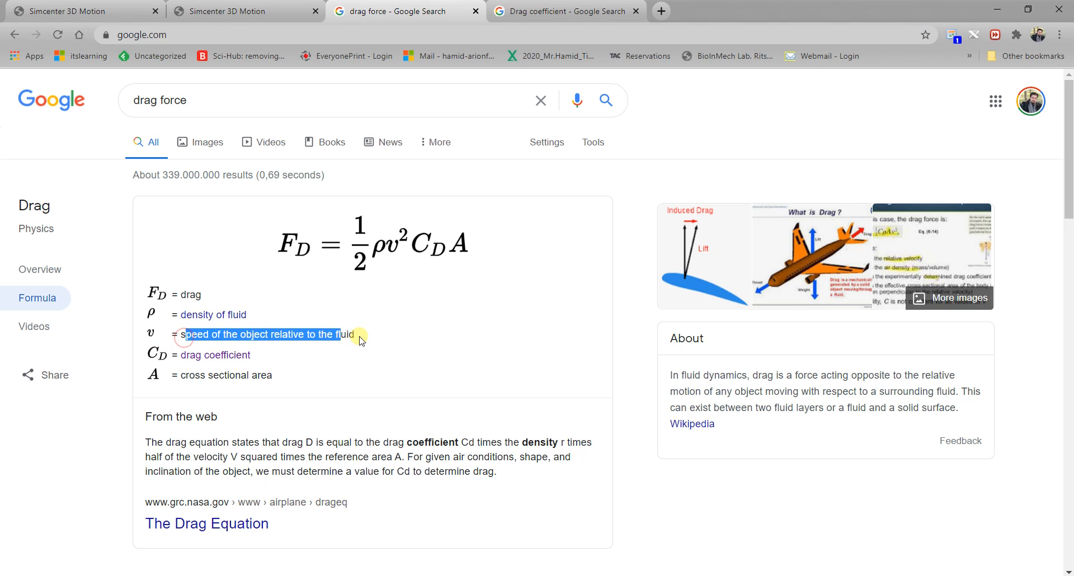
{"action": "left_click", "coordinate": [359, 336]}
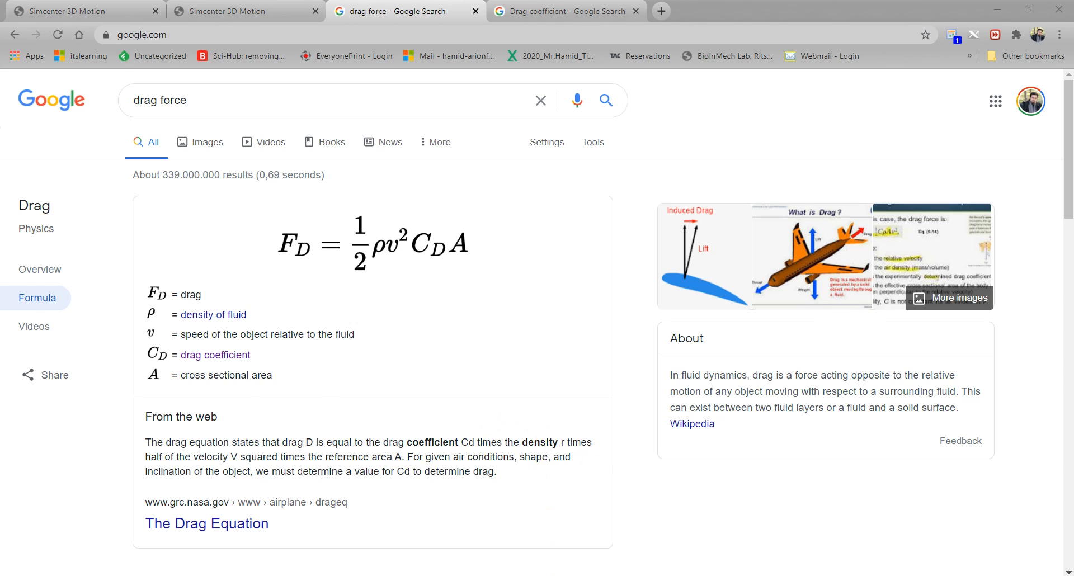
{"action": "key", "text": "alt+Tab"}
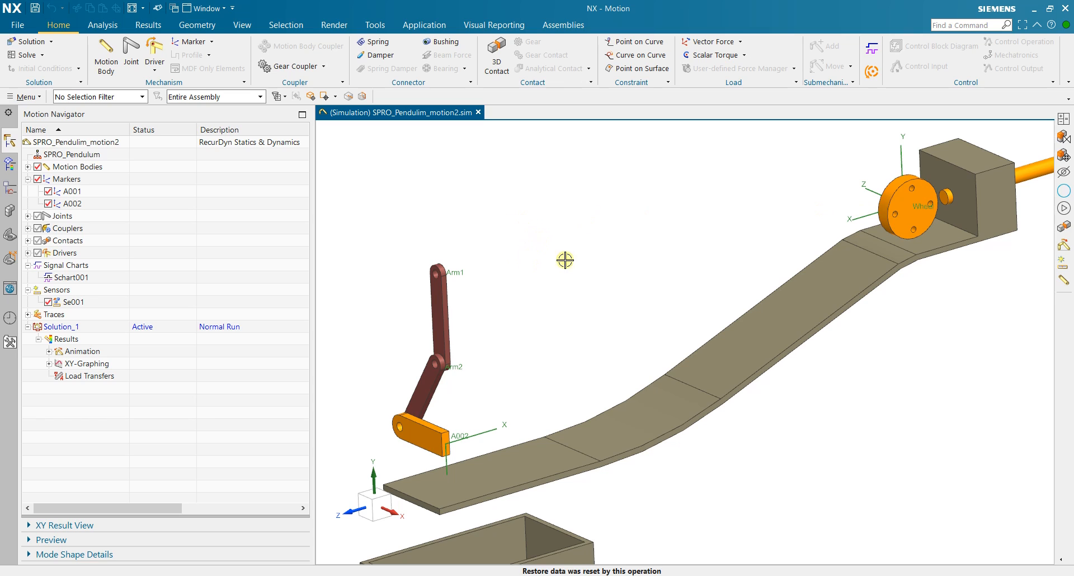
Start a new sensor with component X in the absolute reference frame, and select marker A001 as its measurement object.
{"action": "left_click", "coordinate": [212, 54]}
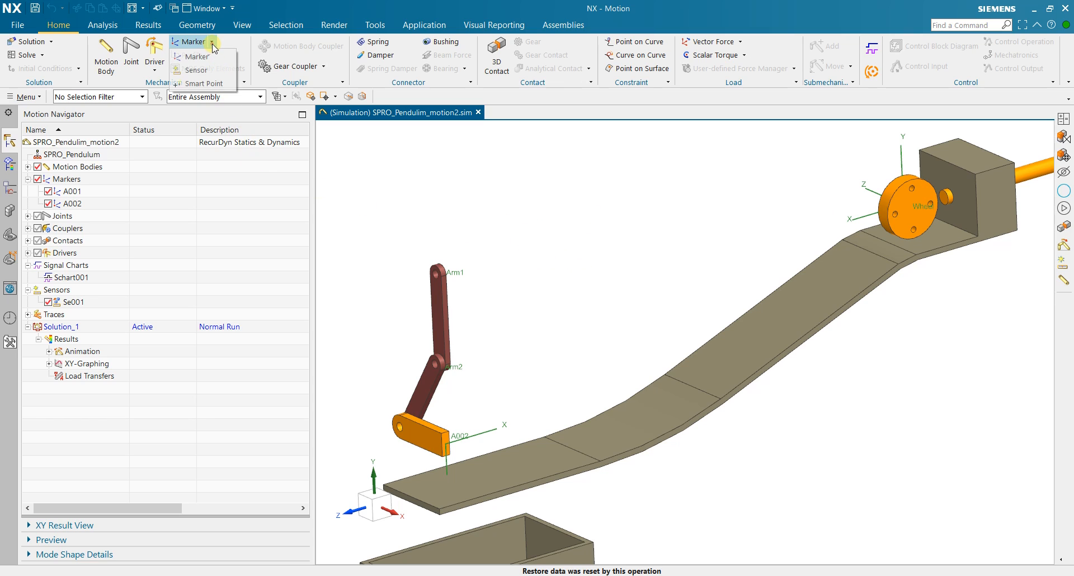
{"action": "left_click", "coordinate": [193, 67]}
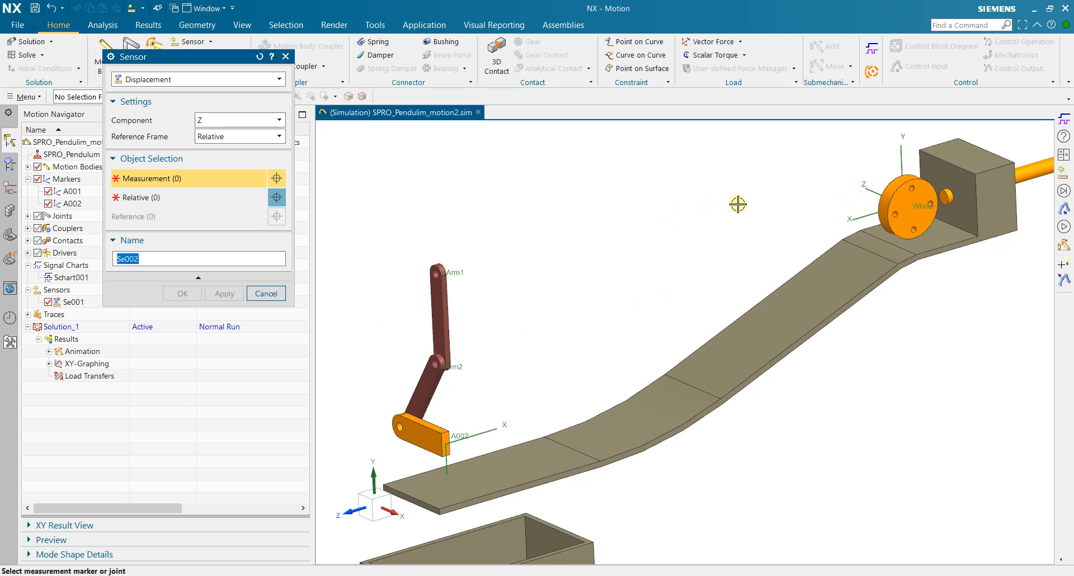
{"action": "left_click", "coordinate": [234, 116]}
{"action": "left_click", "coordinate": [235, 147]}
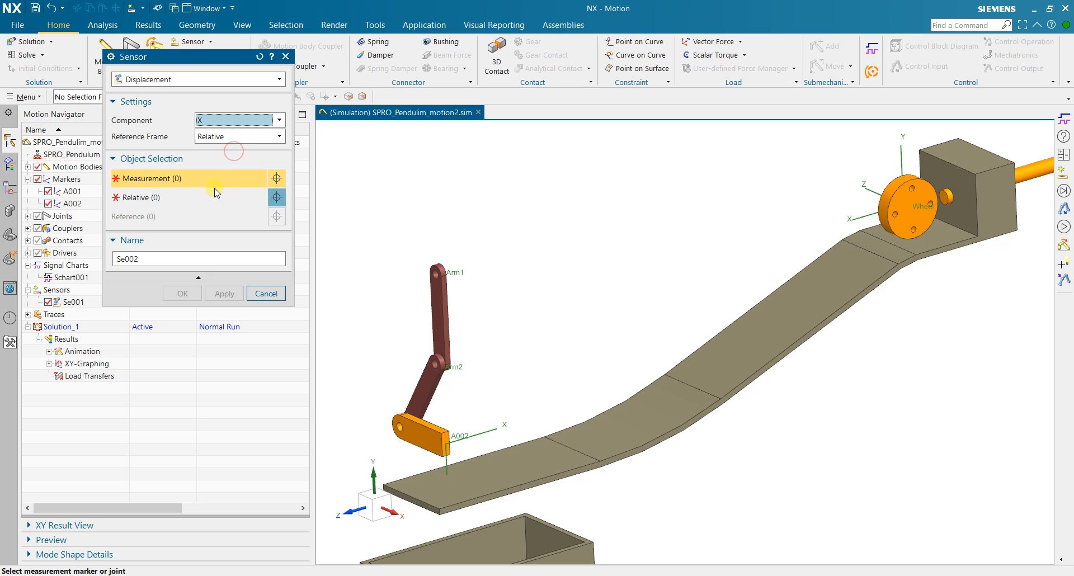
{"action": "left_click", "coordinate": [234, 136]}
{"action": "left_click", "coordinate": [235, 150]}
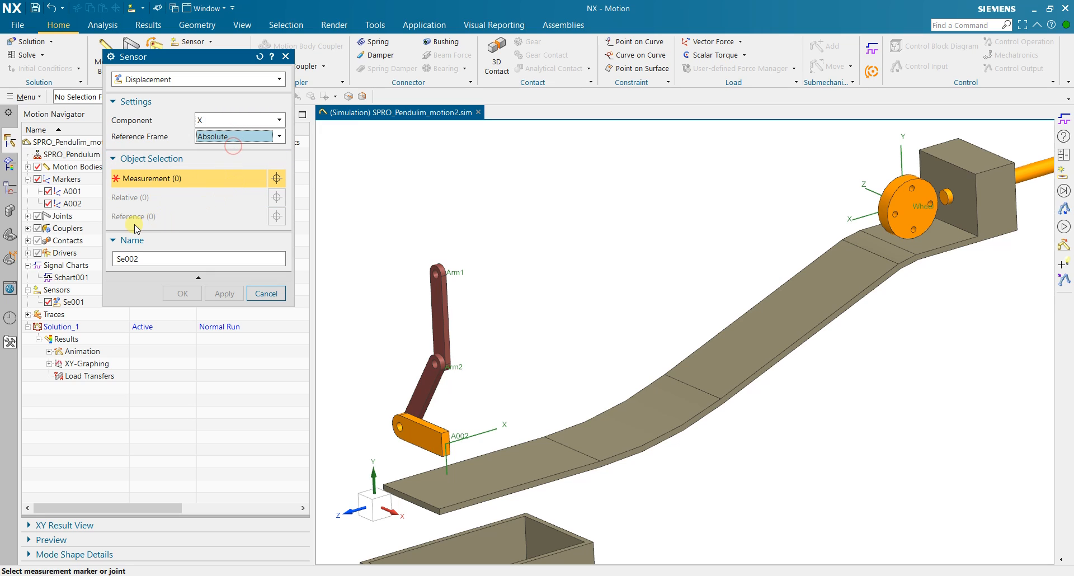
{"action": "left_click", "coordinate": [82, 191]}
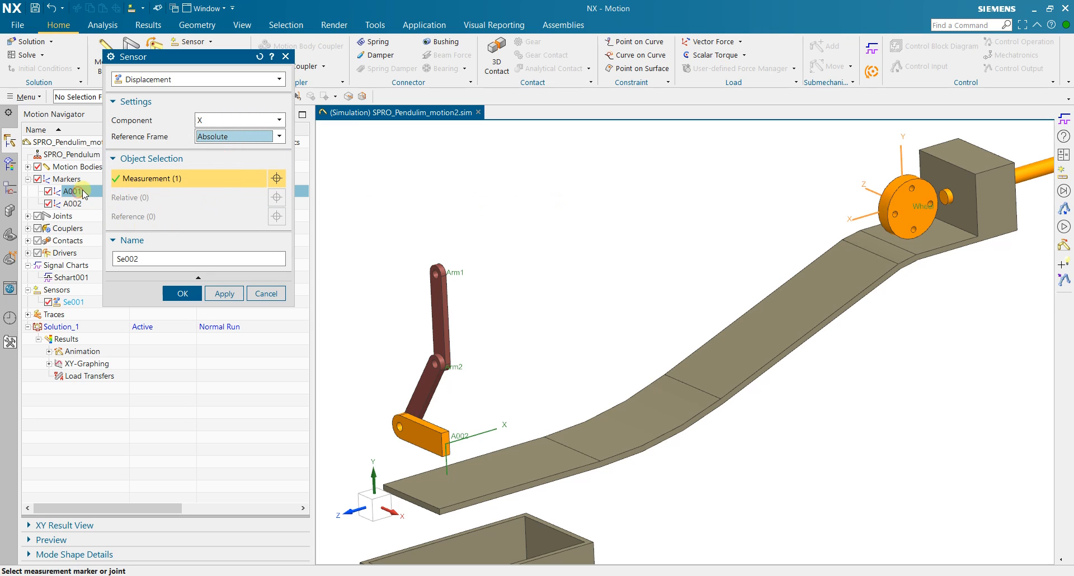
Change the sensor's type to Velocity, name it Vx, and create it.
{"action": "left_click", "coordinate": [233, 121]}
{"action": "left_click", "coordinate": [234, 121]}
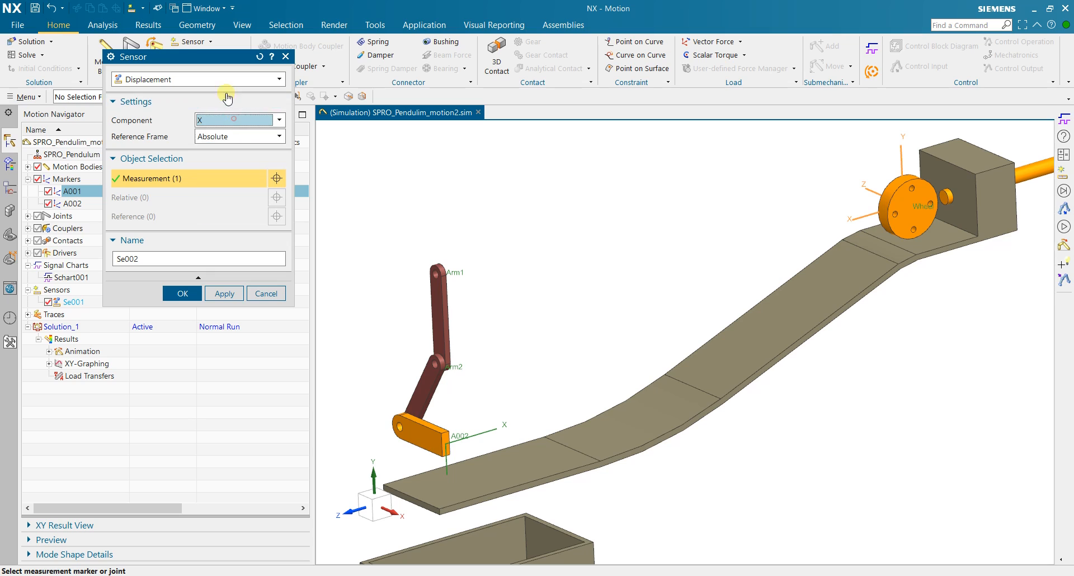
{"action": "left_click", "coordinate": [224, 80]}
{"action": "left_click", "coordinate": [210, 104]}
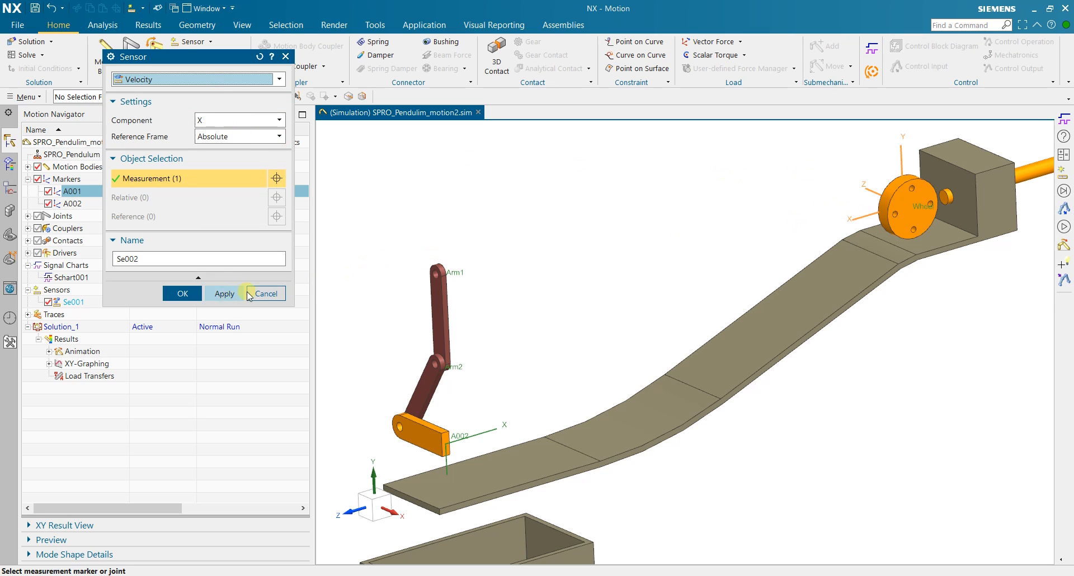
{"action": "left_click", "coordinate": [182, 294]}
{"action": "left_click", "coordinate": [177, 257]}
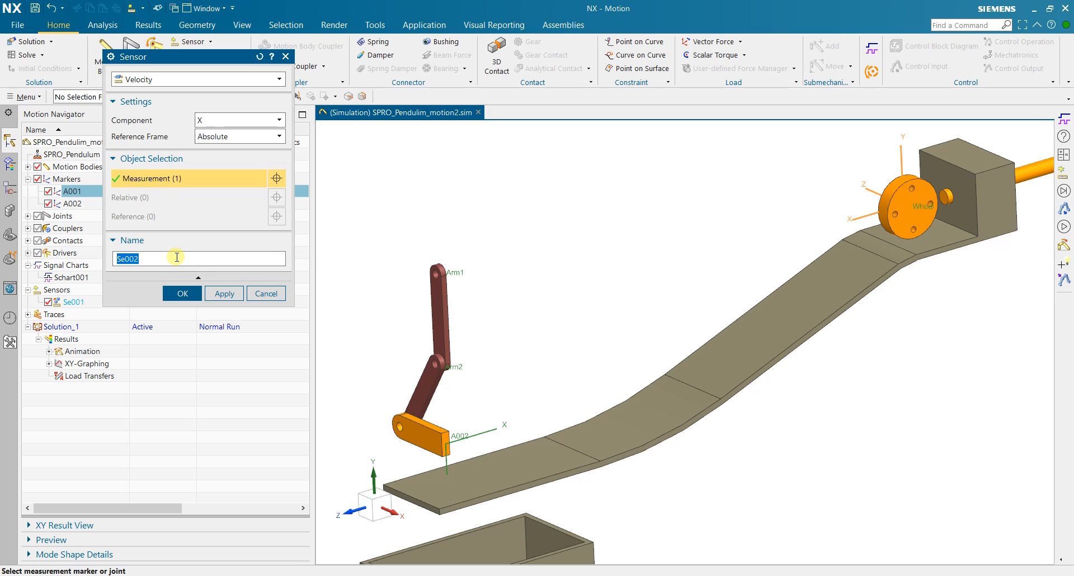
{"action": "type", "text": "V"}
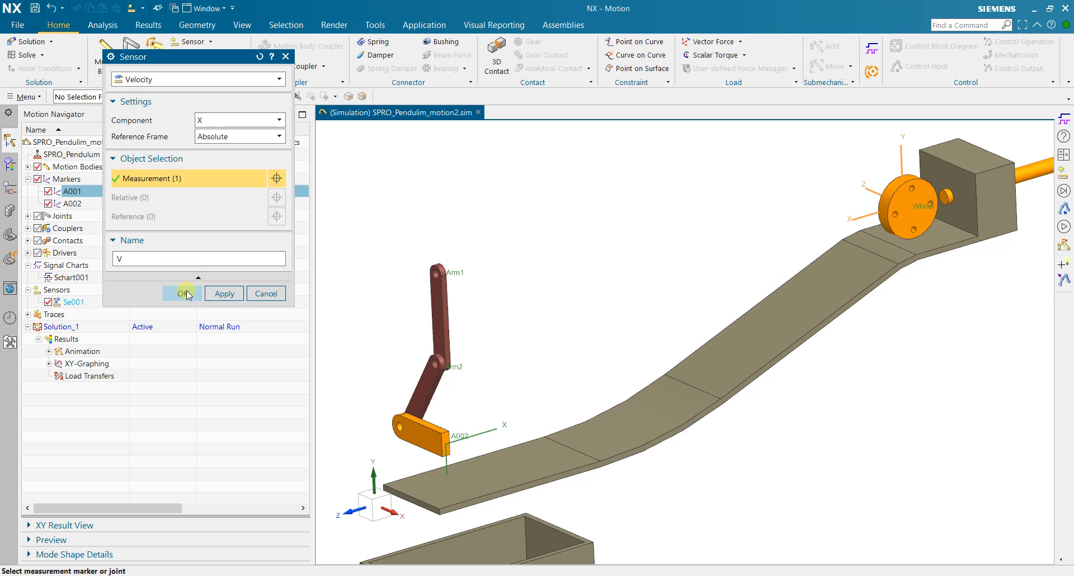
{"action": "type", "text": "x"}
{"action": "left_click", "coordinate": [179, 293]}
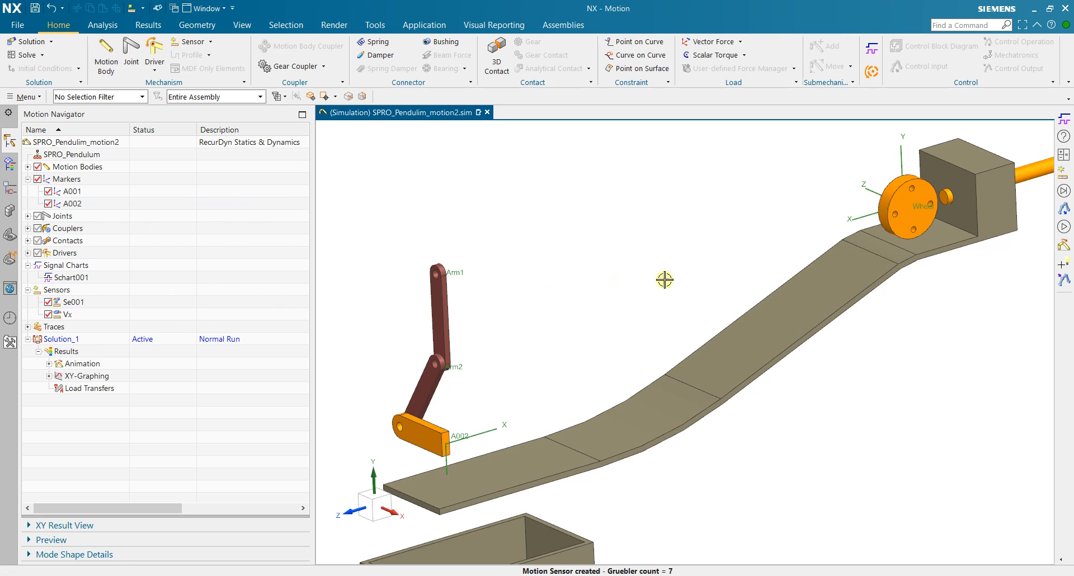
Select the wheel in the motion model and open its part in its own window.
{"action": "left_click_drag", "start_coordinate": [784, 234], "coordinate": [837, 228]}
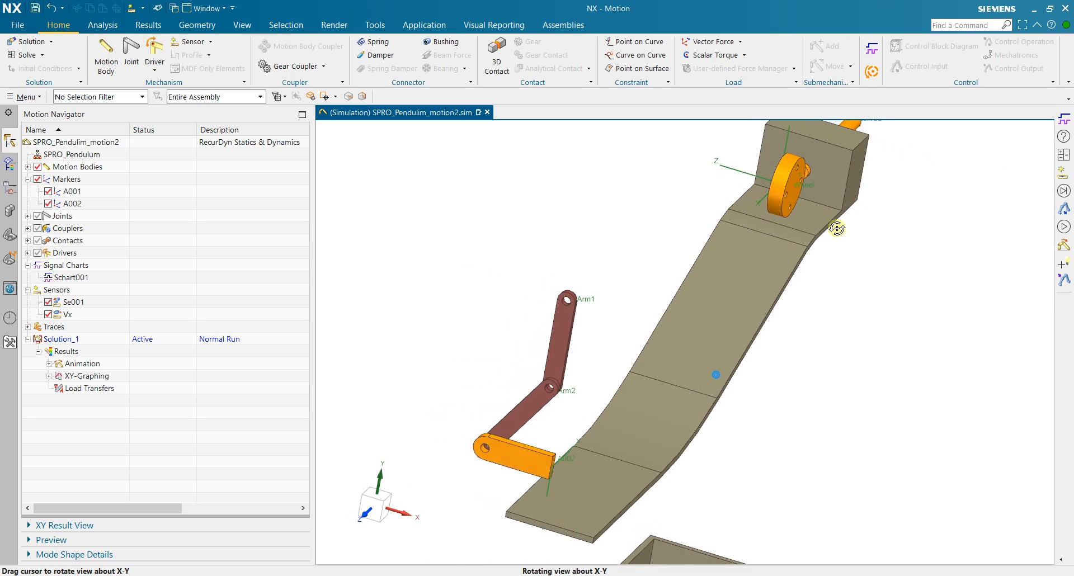
{"action": "left_click", "coordinate": [784, 179]}
{"action": "scroll", "coordinate": [793, 192], "scroll_direction": "up", "scroll_amount": 4}
{"action": "double_click", "coordinate": [789, 216]}
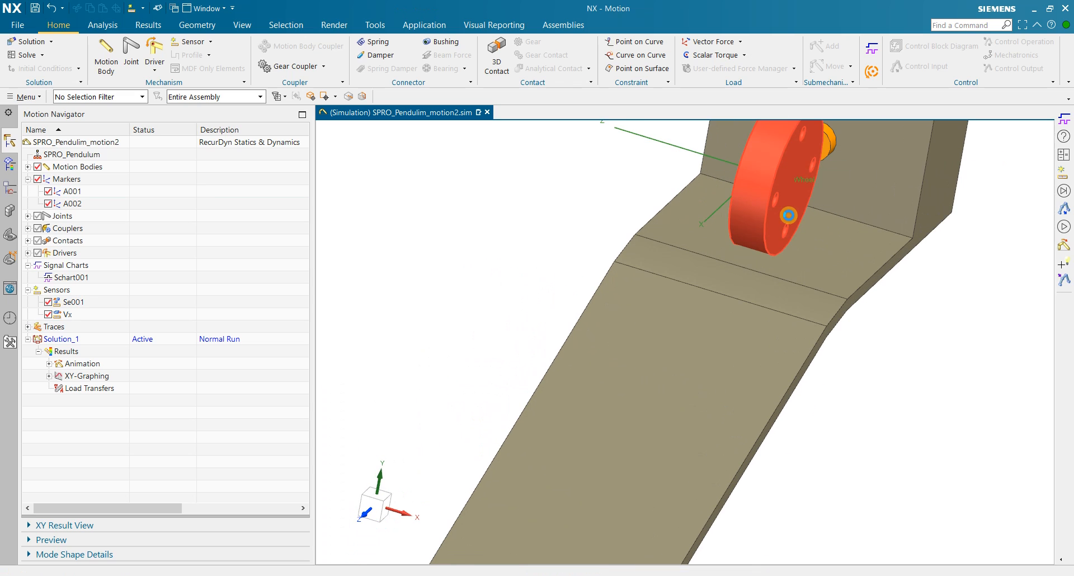
{"action": "right_click", "coordinate": [789, 216]}
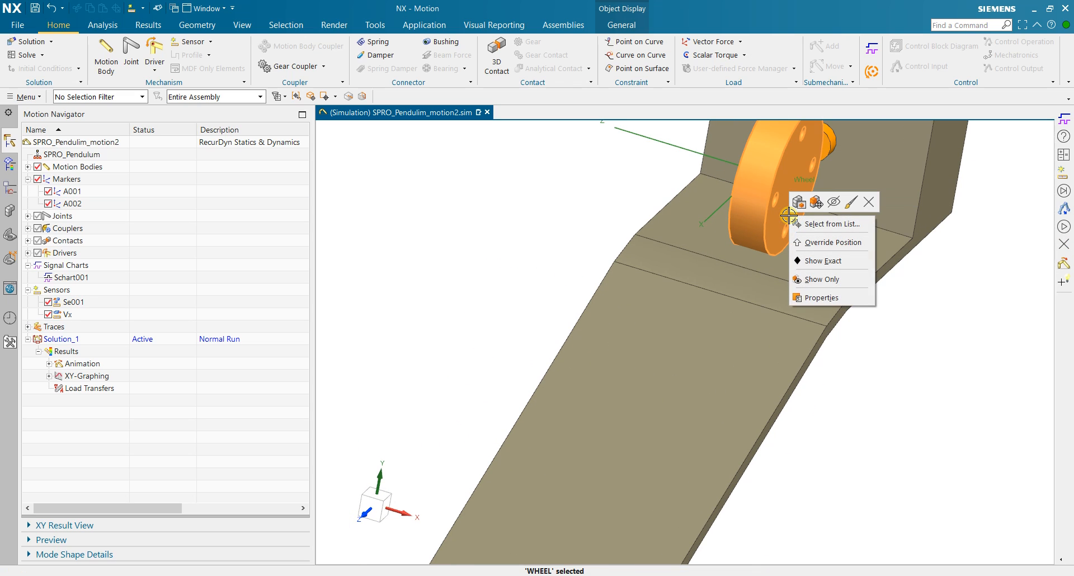
{"action": "left_click", "coordinate": [799, 202]}
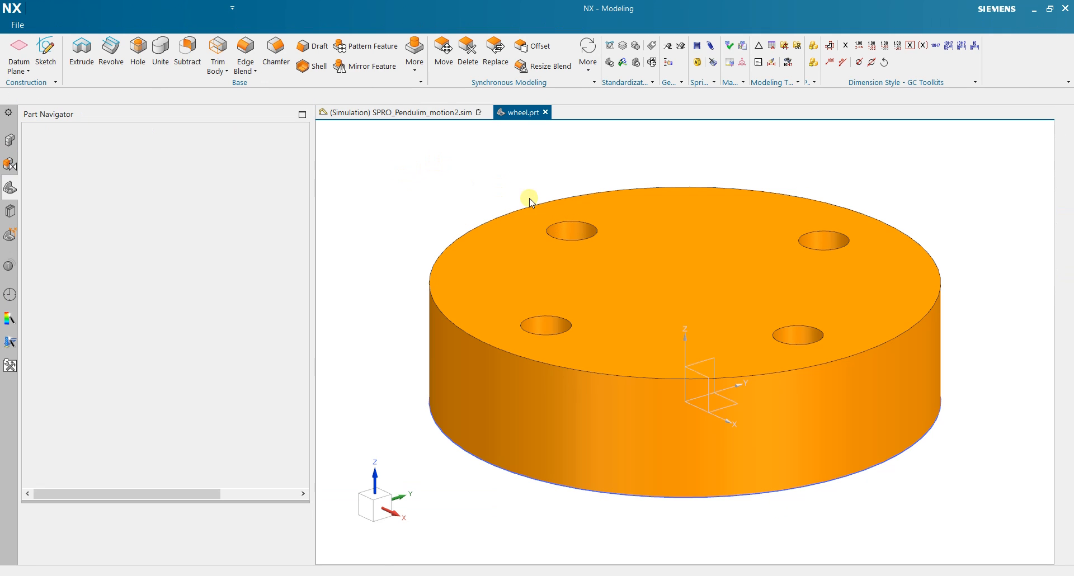
Measure the wheel's upper outer circular edge and switch the read-out from radius to diameter.
{"action": "left_click_drag", "start_coordinate": [463, 185], "coordinate": [521, 177]}
{"action": "key", "text": "F8"}
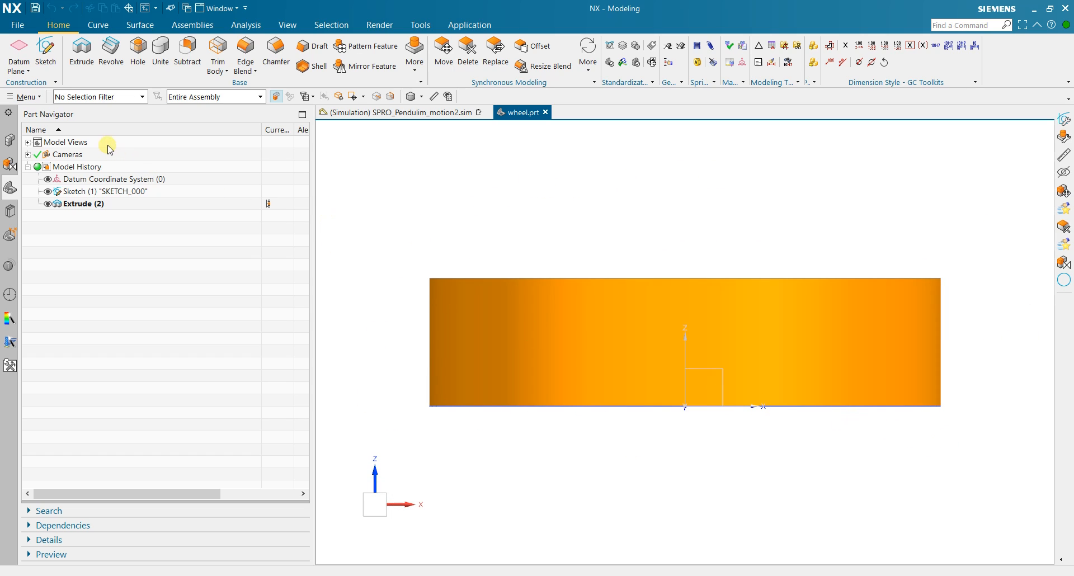
{"action": "left_click", "coordinate": [423, 97]}
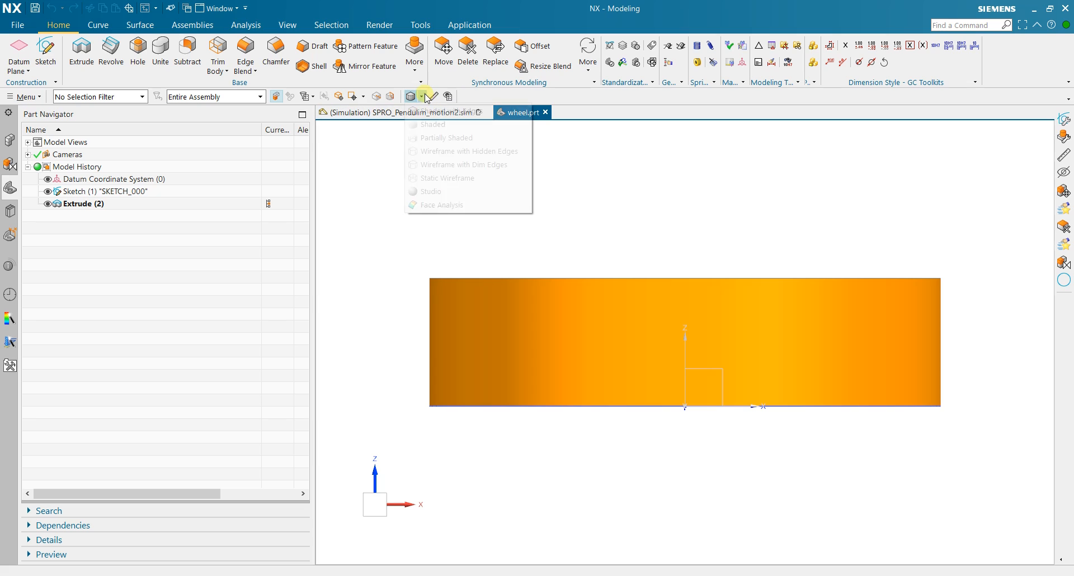
{"action": "left_click", "coordinate": [434, 96]}
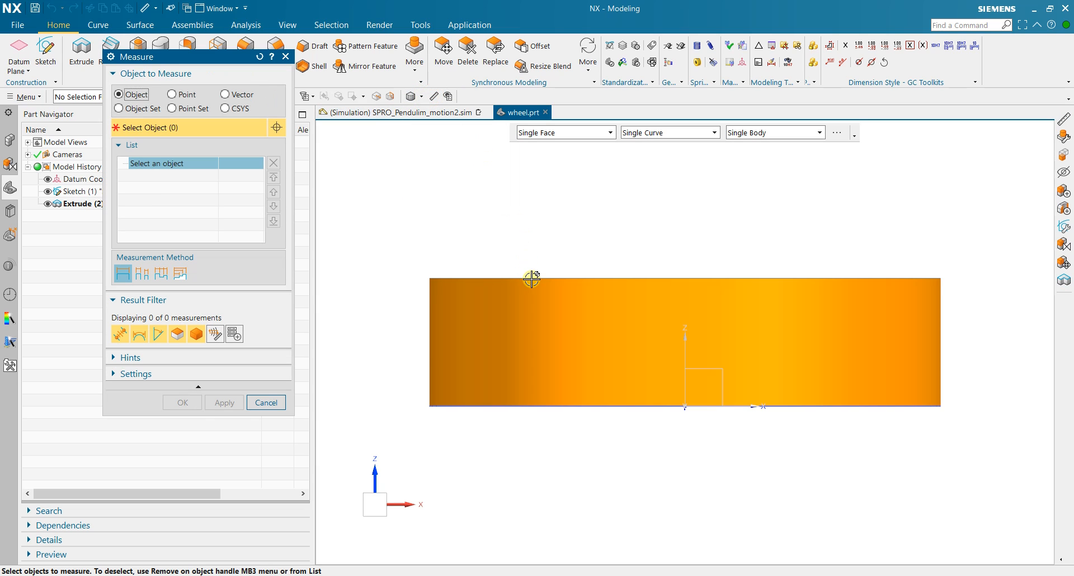
{"action": "left_click_drag", "start_coordinate": [493, 240], "coordinate": [508, 255]}
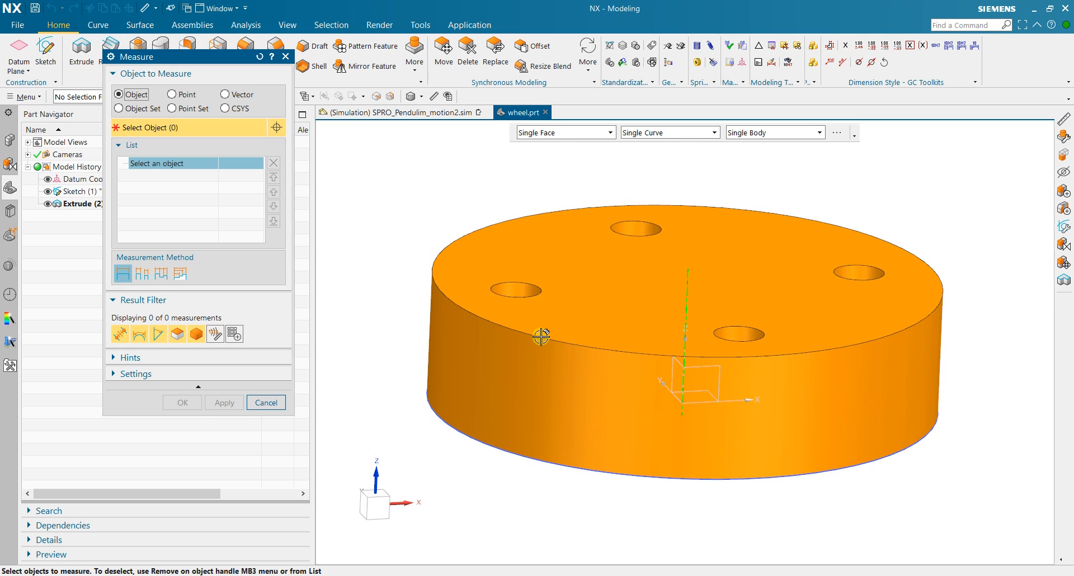
{"action": "left_click", "coordinate": [541, 336]}
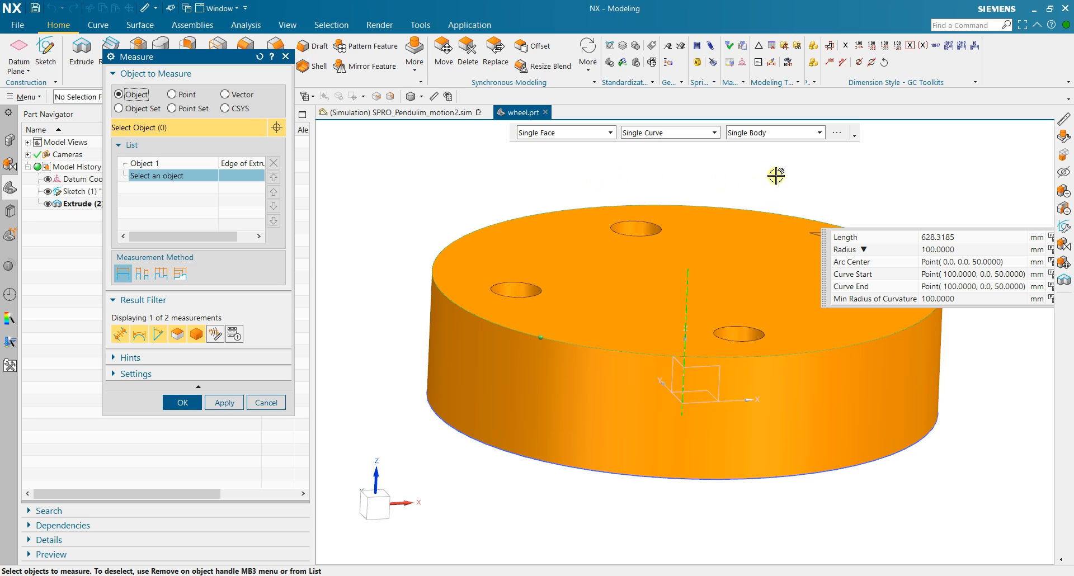
{"action": "left_click", "coordinate": [833, 249]}
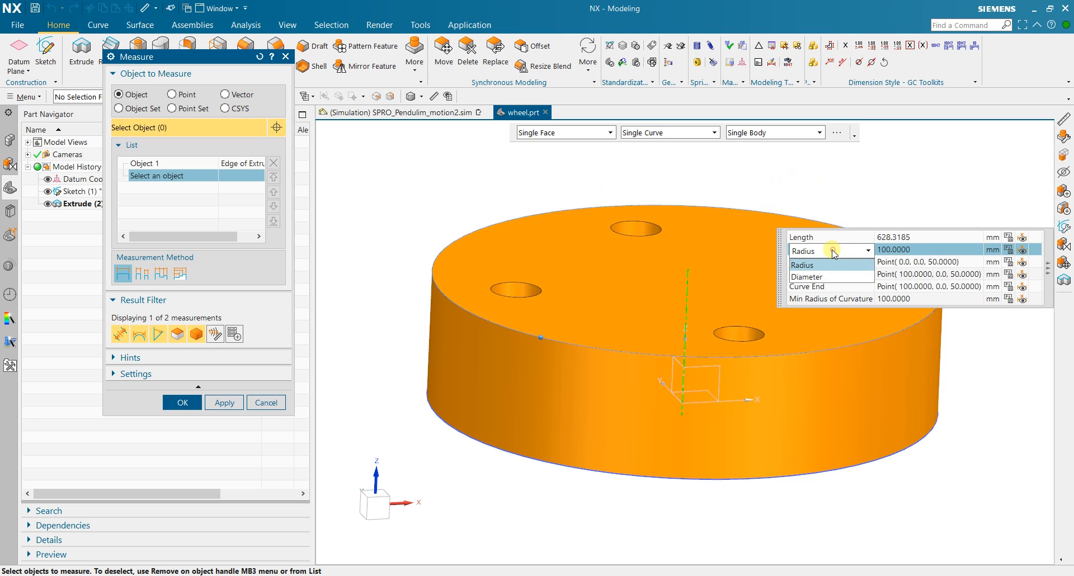
{"action": "left_click", "coordinate": [813, 277]}
Measure the wheel's thickness between its two outer circular edges, finish measuring, and return to the motion simulation.
{"action": "left_click_drag", "start_coordinate": [587, 262], "coordinate": [556, 247]}
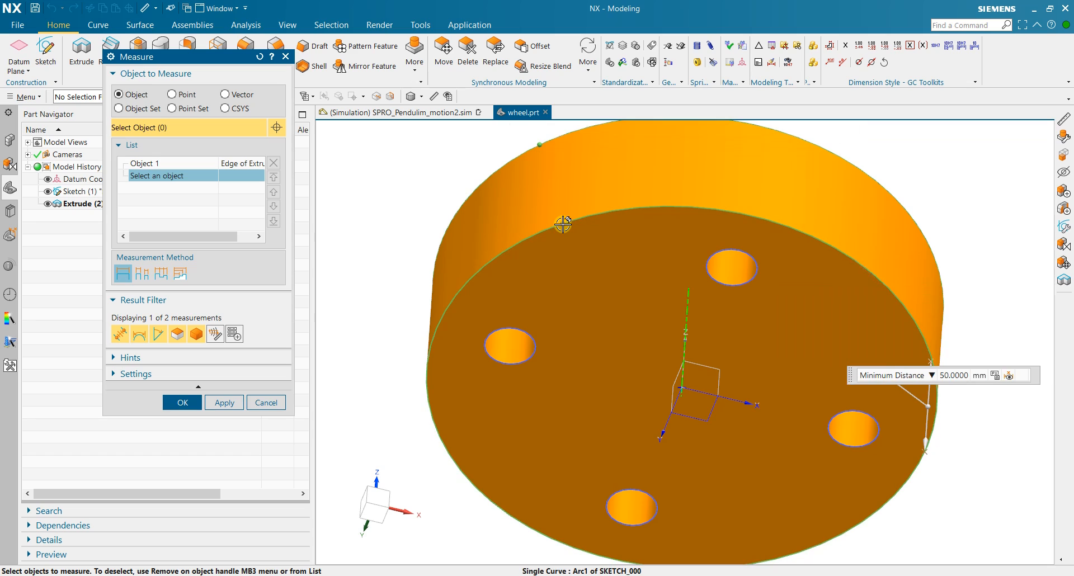
{"action": "left_click", "coordinate": [563, 224]}
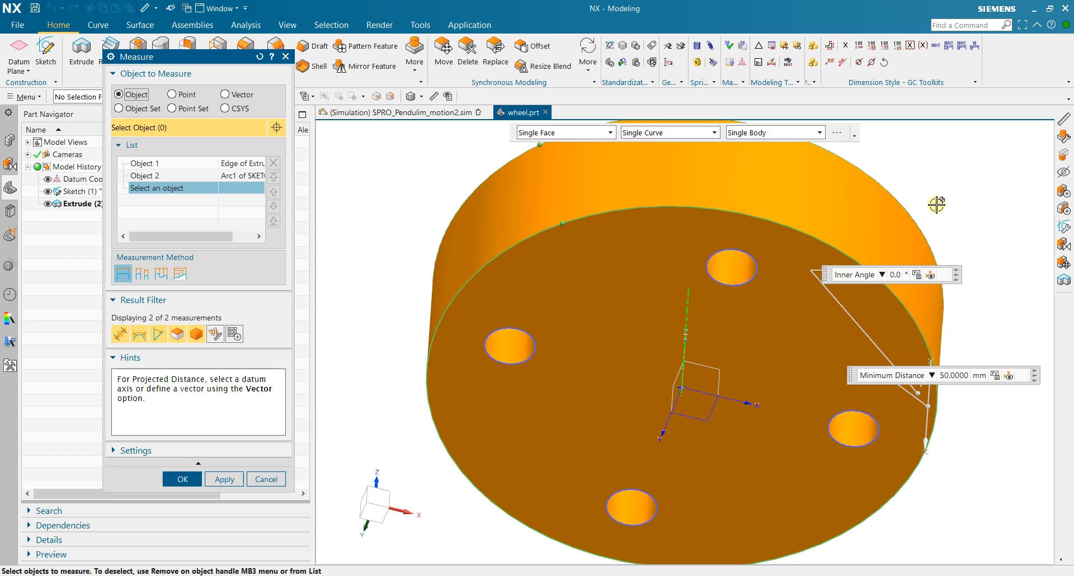
{"action": "left_click", "coordinate": [187, 480]}
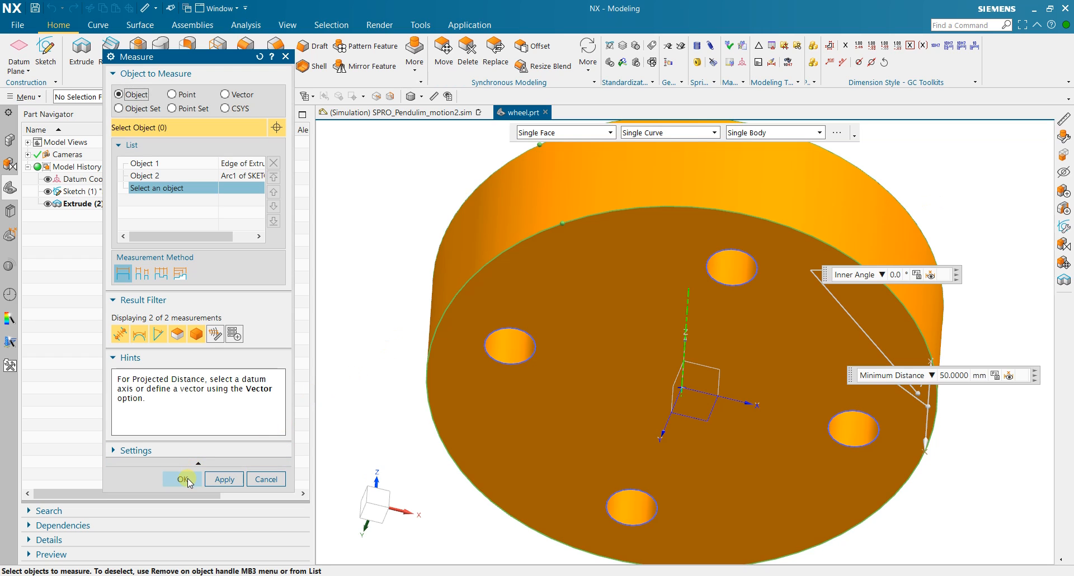
{"action": "left_click", "coordinate": [412, 114]}
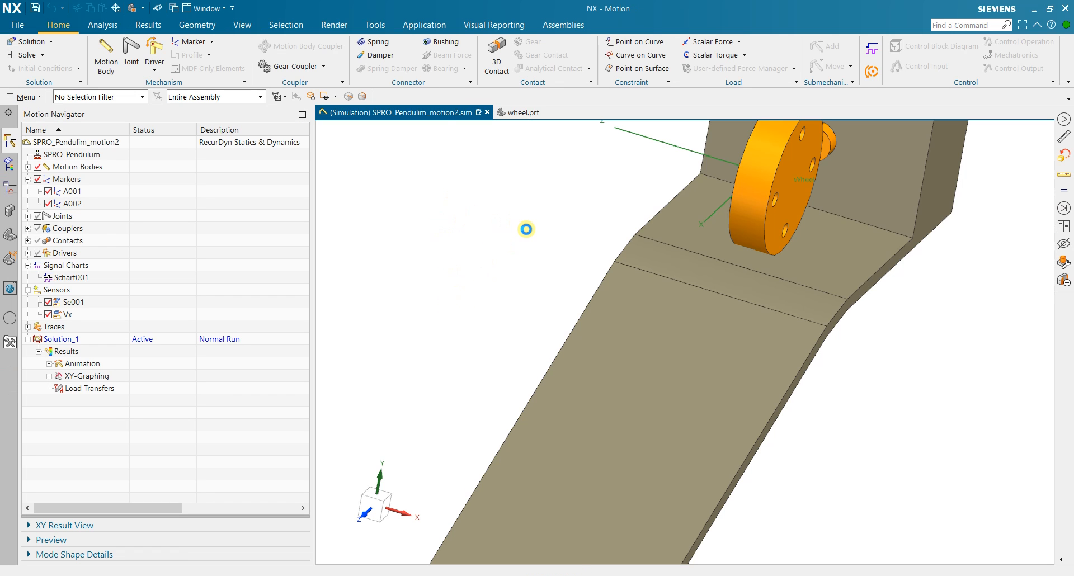
{"action": "scroll", "coordinate": [571, 225], "scroll_direction": "down", "scroll_amount": 5}
{"action": "left_click_drag", "start_coordinate": [551, 235], "coordinate": [529, 226]}
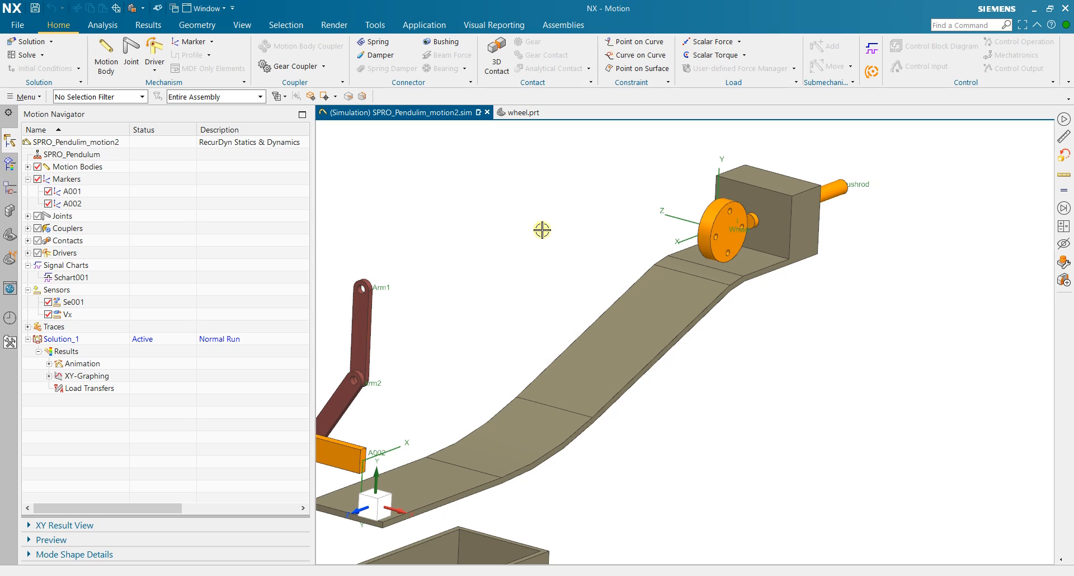
{"action": "left_click", "coordinate": [716, 43]}
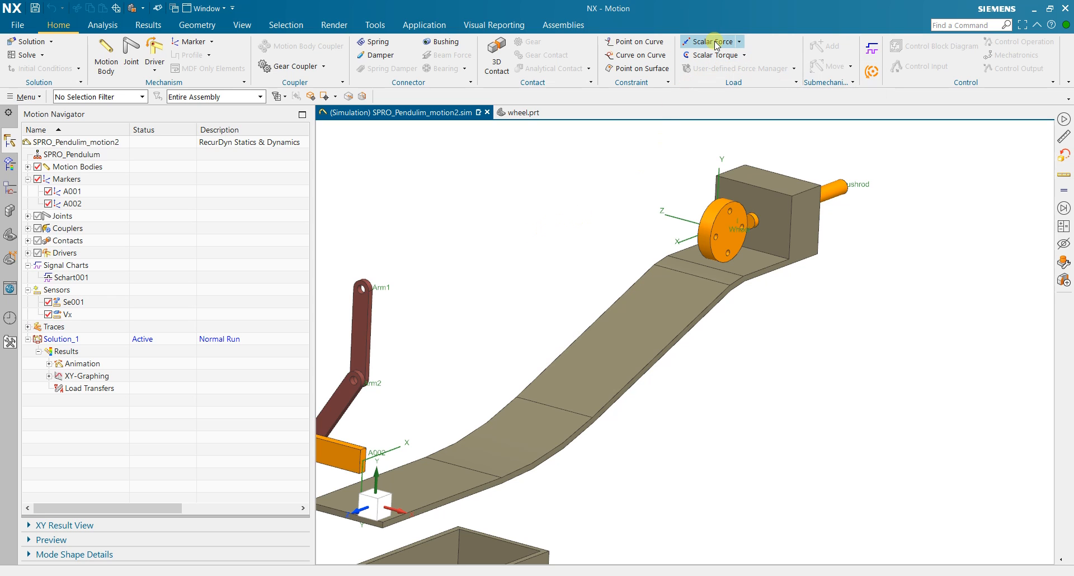
{"action": "left_click", "coordinate": [715, 43]}
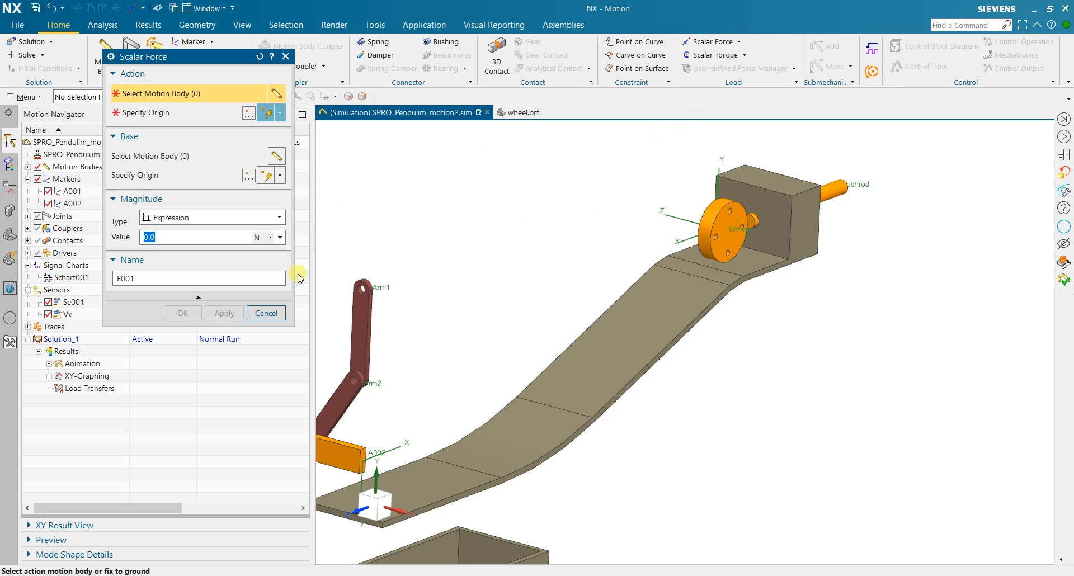
{"action": "left_click", "coordinate": [276, 312]}
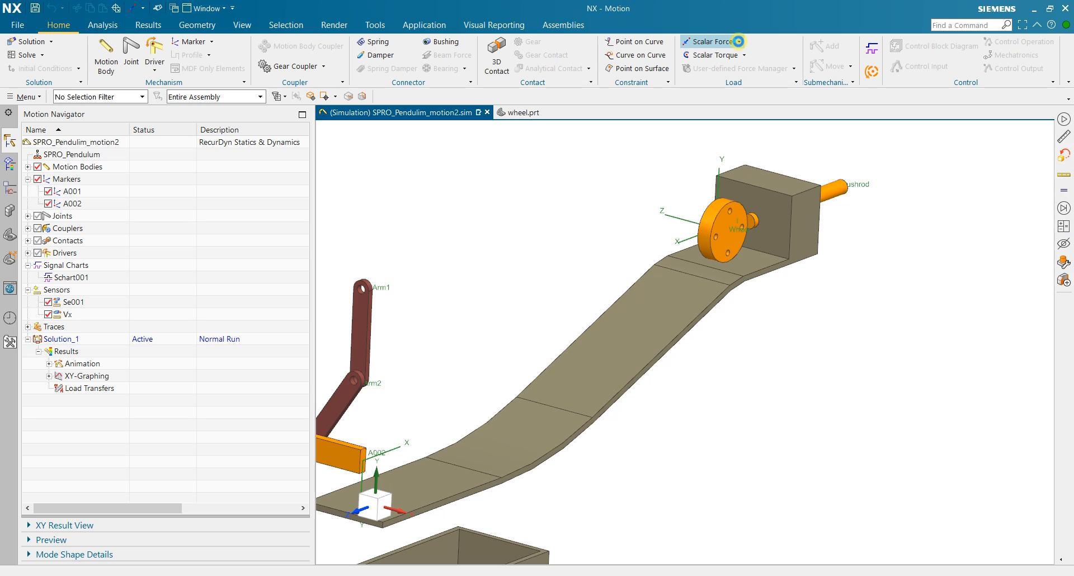
Start a vector force, try the Magnitude and Direction type, and set the type back to Components.
{"action": "left_click", "coordinate": [739, 42]}
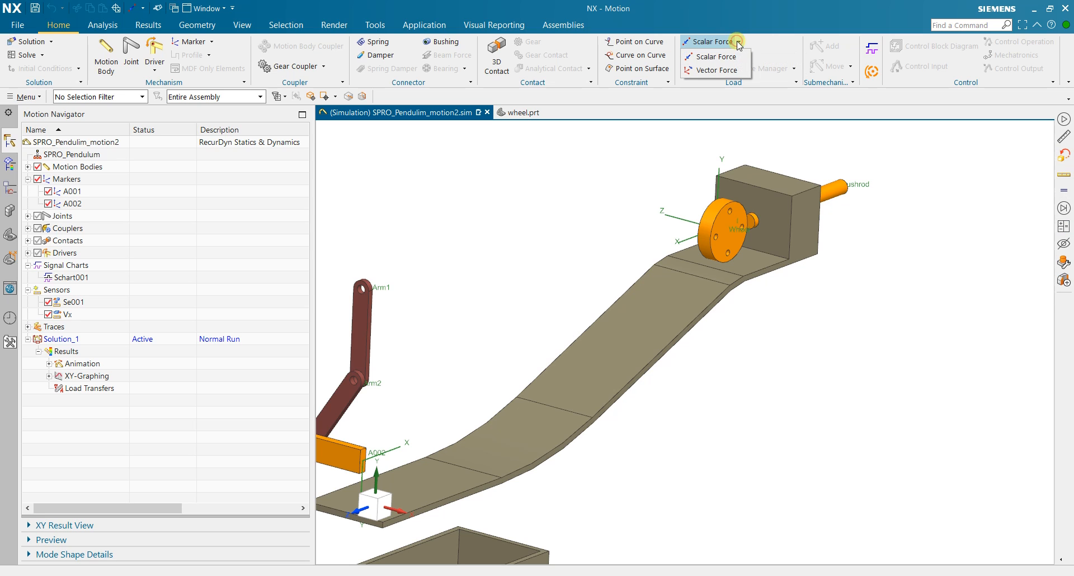
{"action": "left_click", "coordinate": [715, 70]}
{"action": "left_click_drag", "start_coordinate": [649, 233], "coordinate": [622, 231]}
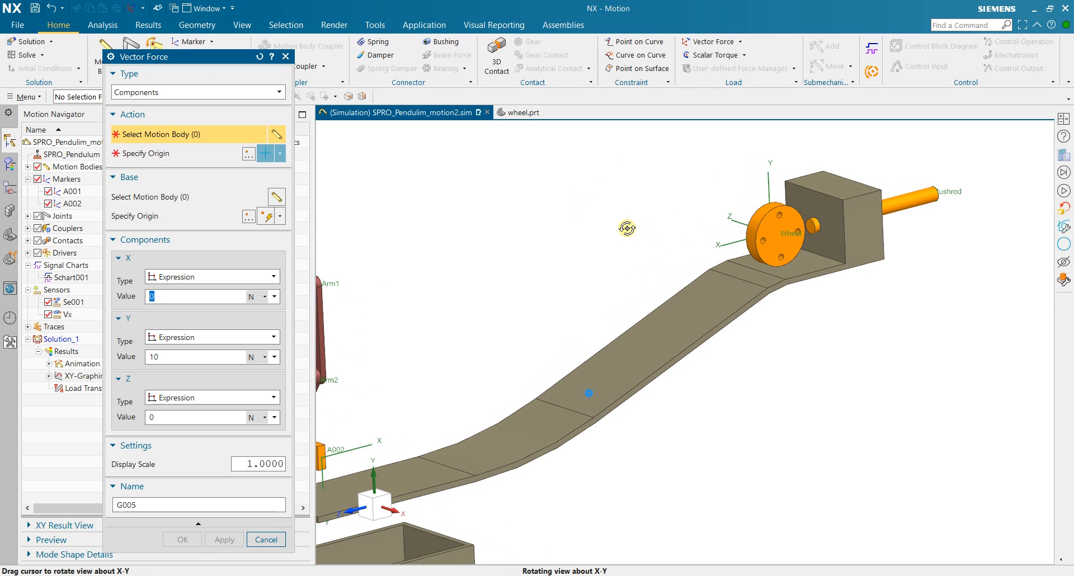
{"action": "scroll", "coordinate": [703, 224], "scroll_direction": "up", "scroll_amount": 3}
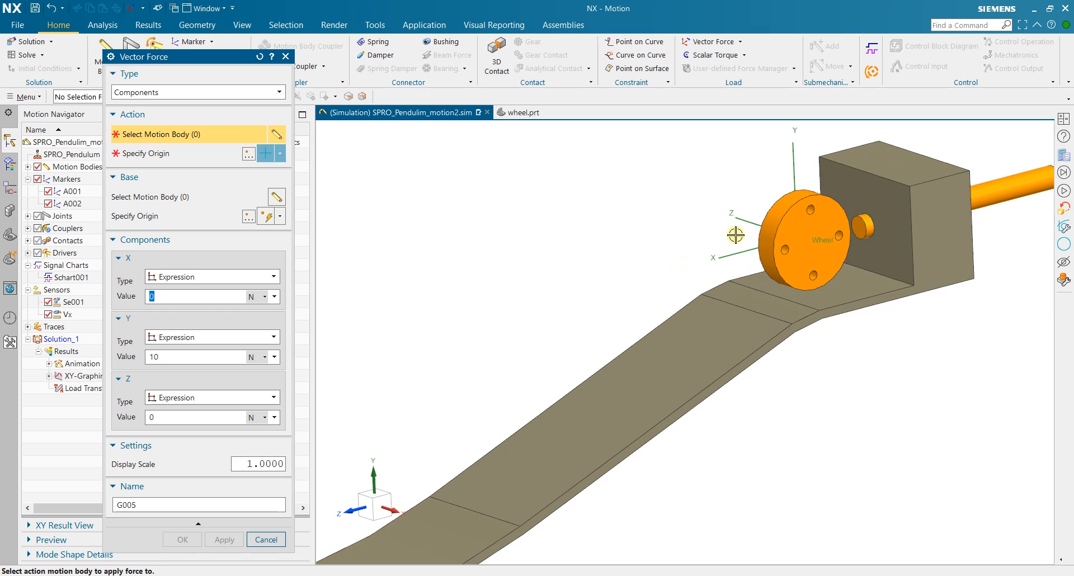
{"action": "left_click", "coordinate": [223, 90]}
{"action": "left_click", "coordinate": [197, 105]}
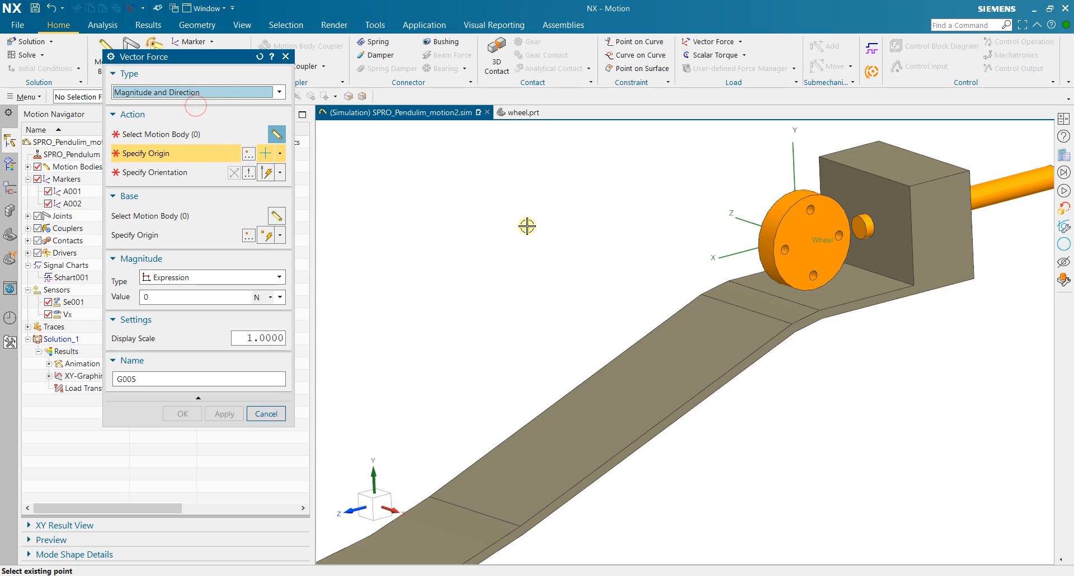
{"action": "left_click", "coordinate": [234, 92]}
{"action": "left_click", "coordinate": [224, 112]}
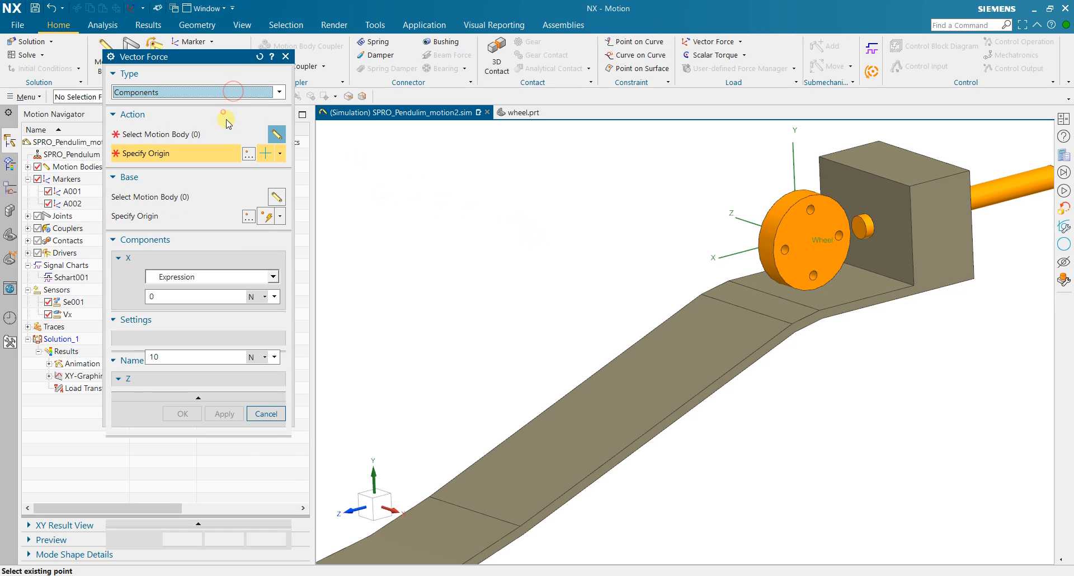
{"action": "scroll", "coordinate": [542, 266], "scroll_direction": "down", "scroll_amount": 1}
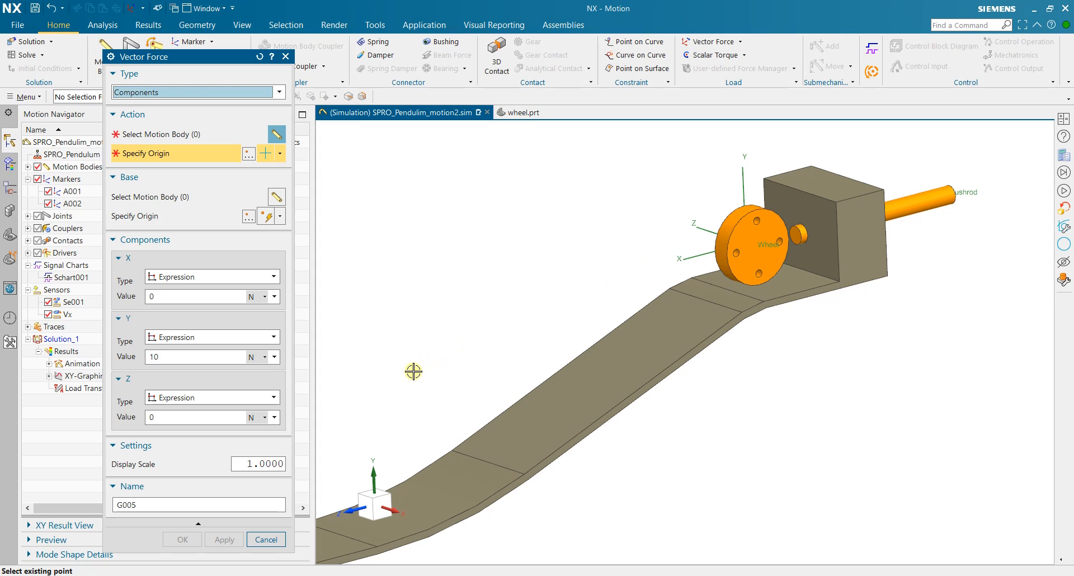
{"action": "scroll", "coordinate": [554, 305], "scroll_direction": "down", "scroll_amount": 1}
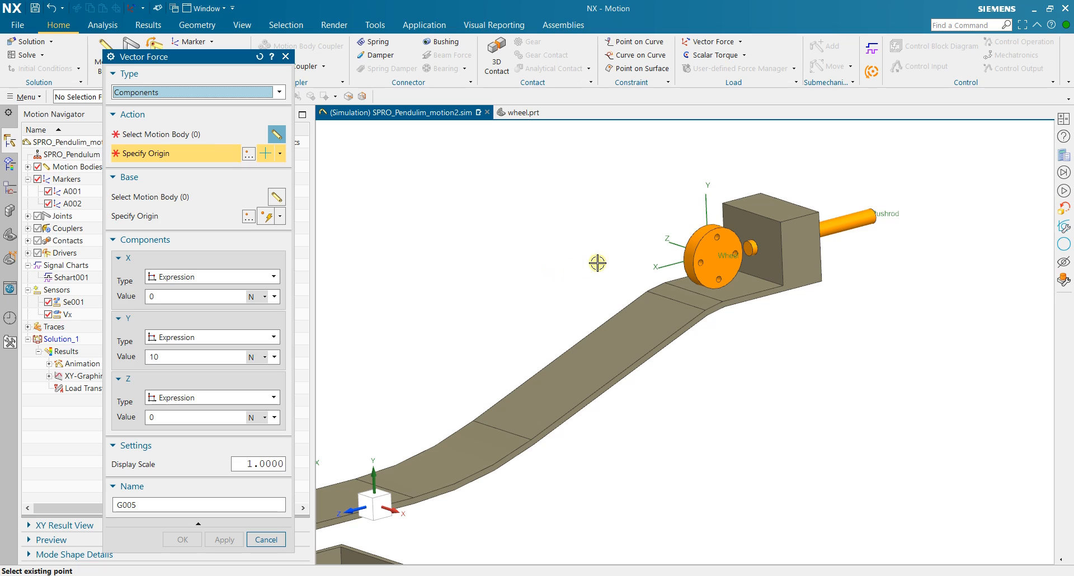
{"action": "scroll", "coordinate": [708, 267], "scroll_direction": "up", "scroll_amount": 1}
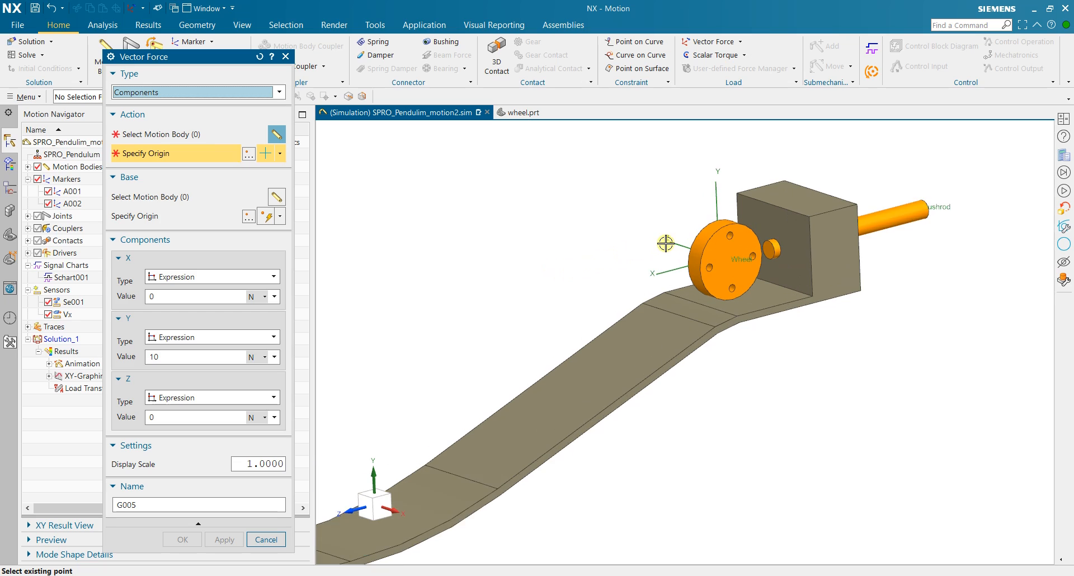
Define the force's X component by a function and select the wheel as the action body.
{"action": "left_click", "coordinate": [193, 277]}
{"action": "left_click", "coordinate": [197, 297]}
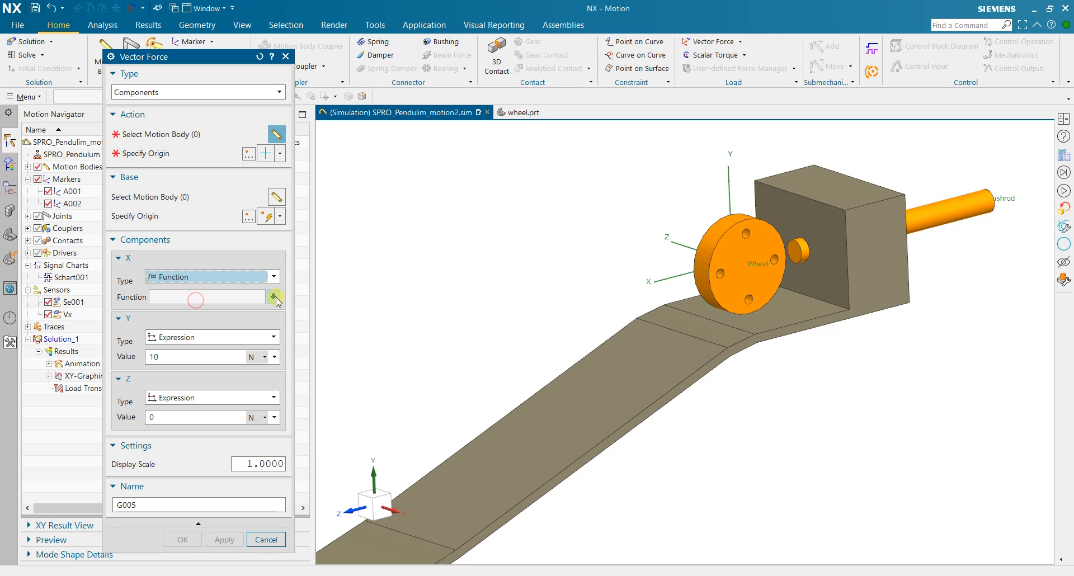
{"action": "left_click", "coordinate": [273, 296]}
{"action": "left_click", "coordinate": [195, 136]}
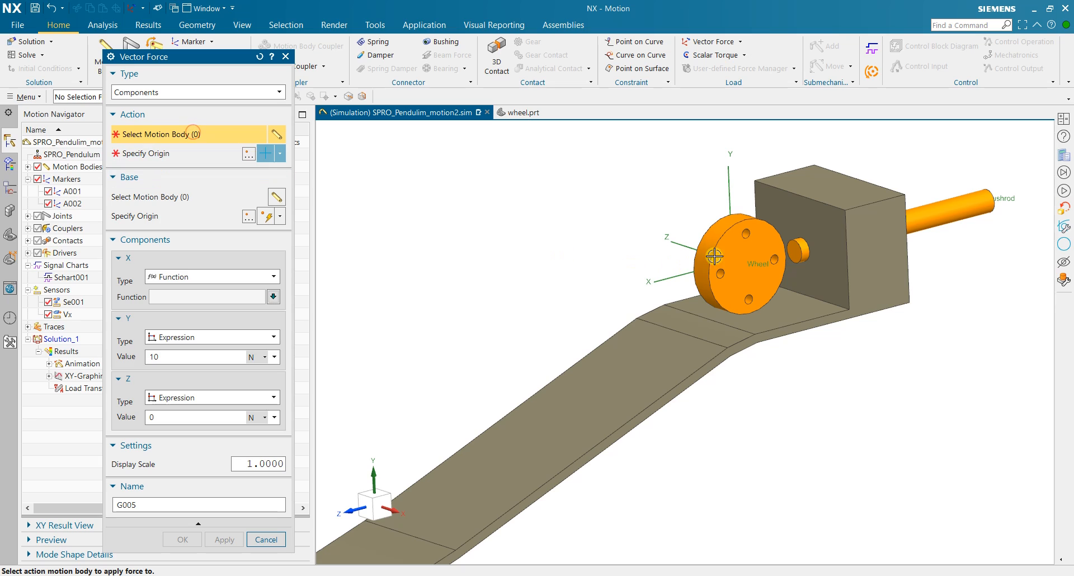
{"action": "left_click", "coordinate": [752, 289]}
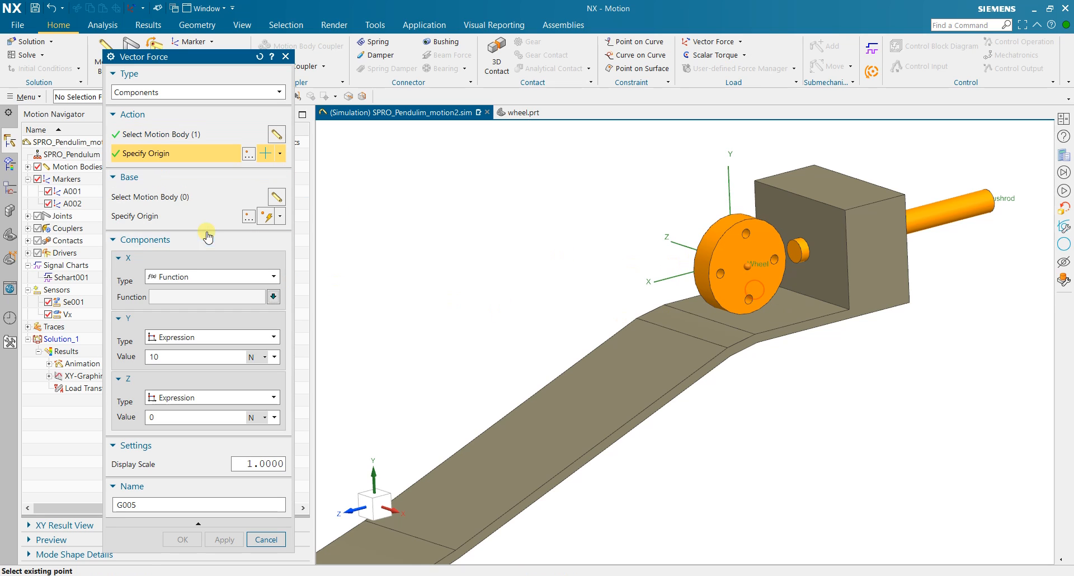
Create a new math function for the X component with the formula .5(1)(0.001)(Vx/1000)^2, inserting the Vx motion sensor.
{"action": "left_click", "coordinate": [273, 297]}
{"action": "left_click", "coordinate": [297, 309]}
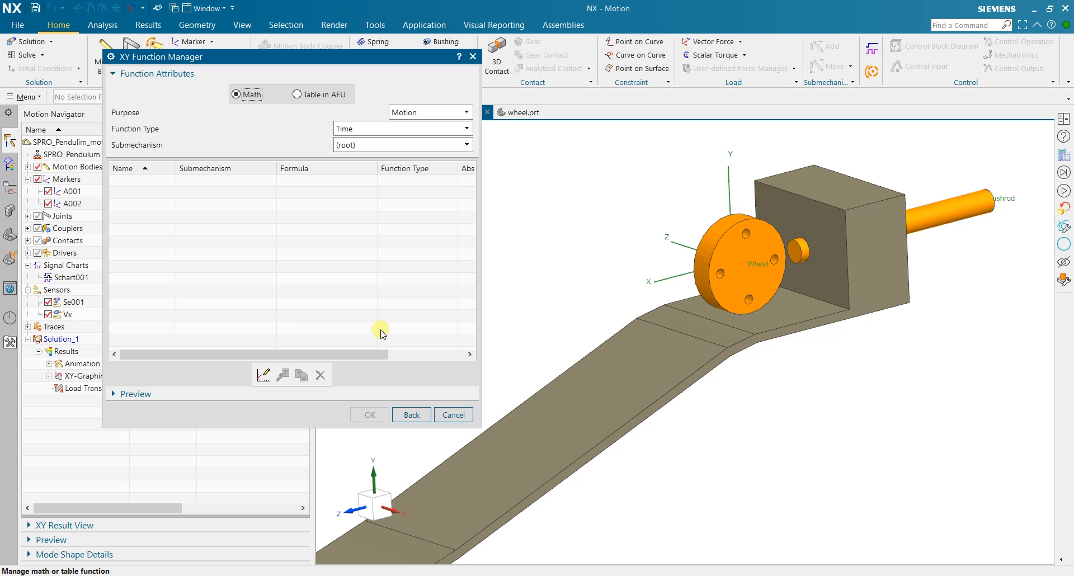
{"action": "left_click", "coordinate": [260, 375]}
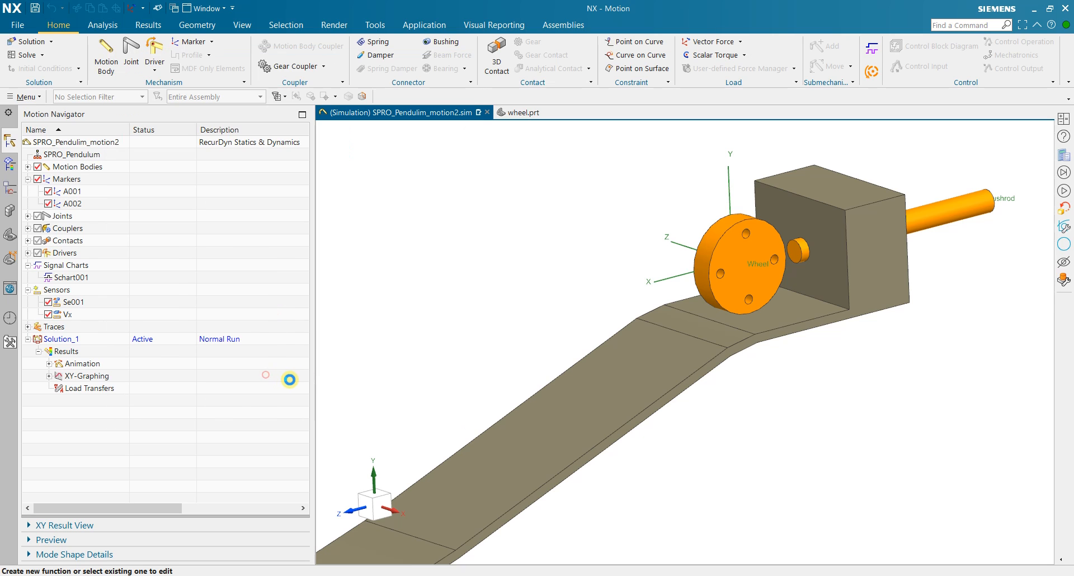
{"action": "left_click", "coordinate": [254, 61]}
{"action": "left_click_drag", "start_coordinate": [254, 65], "coordinate": [310, 77]}
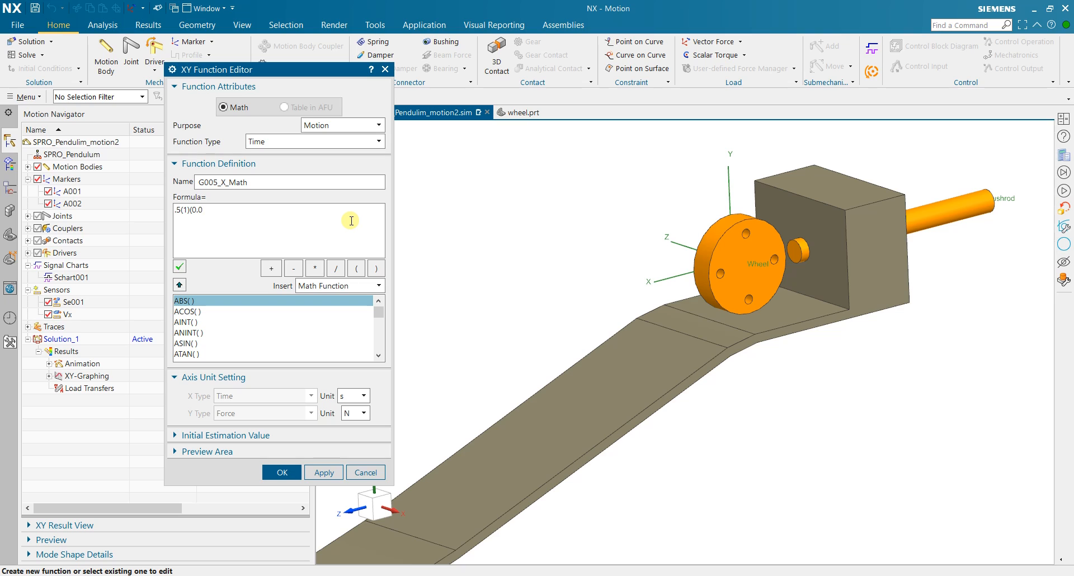
{"action": "type", "text": ")"}
{"action": "left_click", "coordinate": [335, 285]}
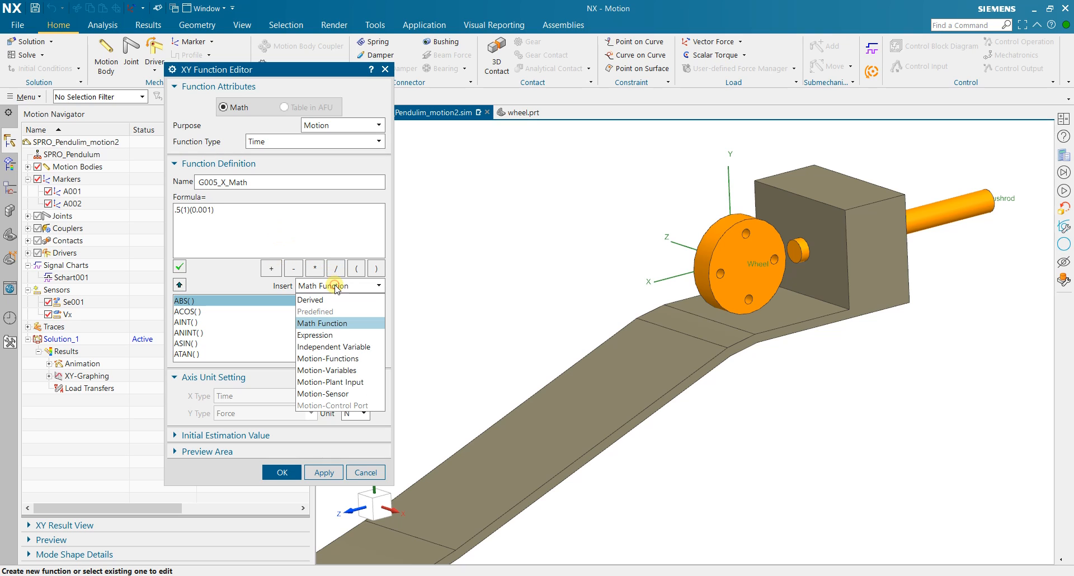
{"action": "left_click", "coordinate": [351, 394]}
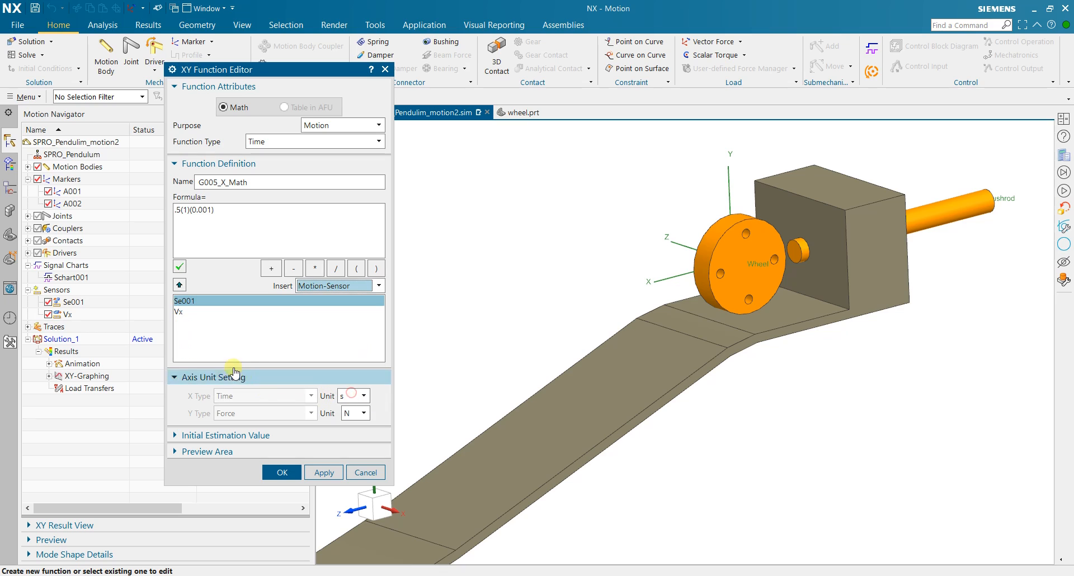
{"action": "double_click", "coordinate": [179, 311]}
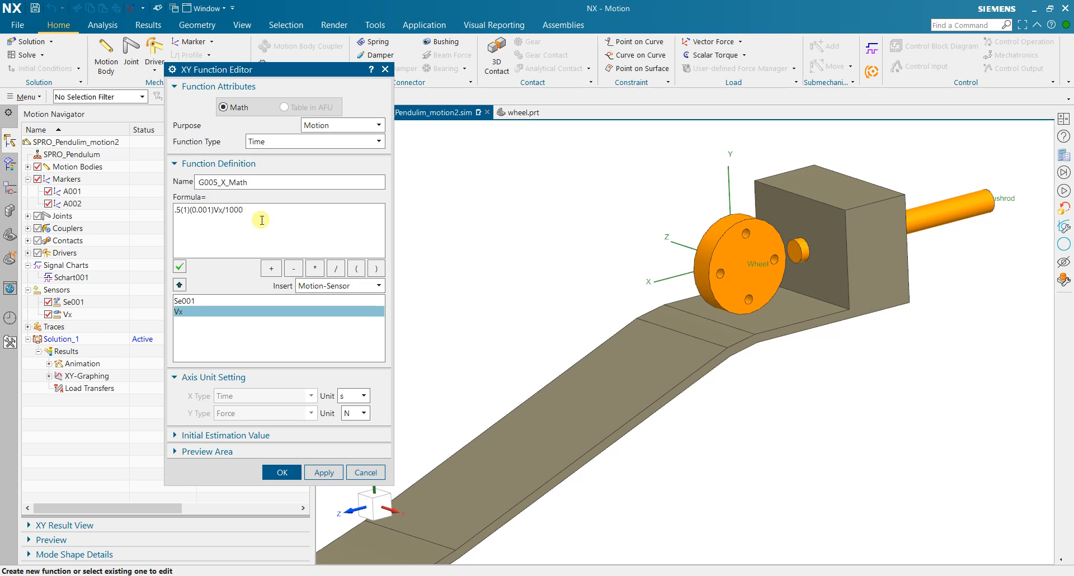
{"action": "left_click", "coordinate": [213, 210]}
{"action": "left_click", "coordinate": [286, 210]}
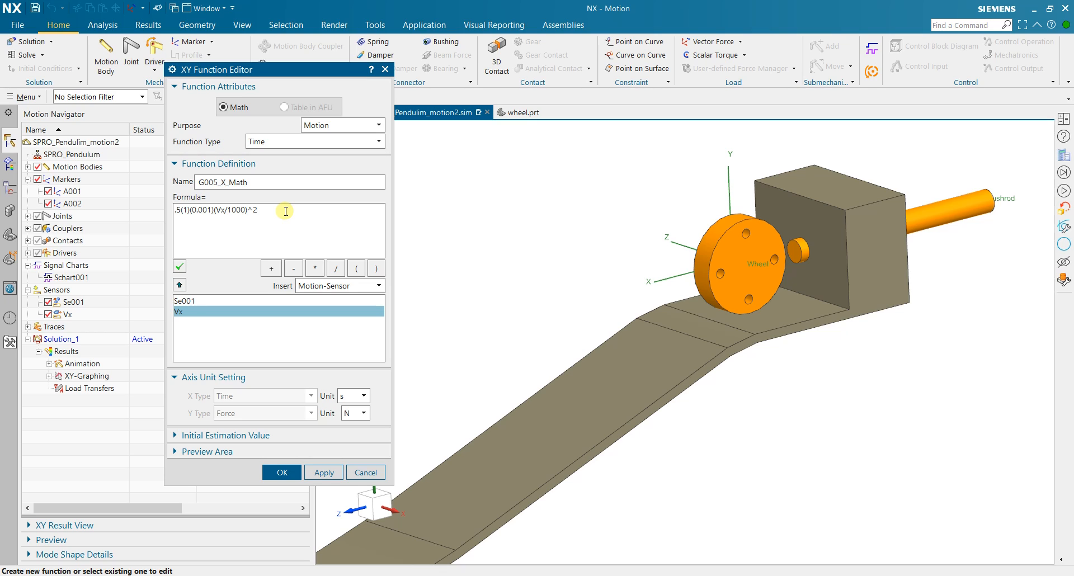
Extend the formula with *(1), name the function Drag_force, and try to accept it.
{"action": "left_click", "coordinate": [548, 575]}
{"action": "double_click", "coordinate": [262, 178]}
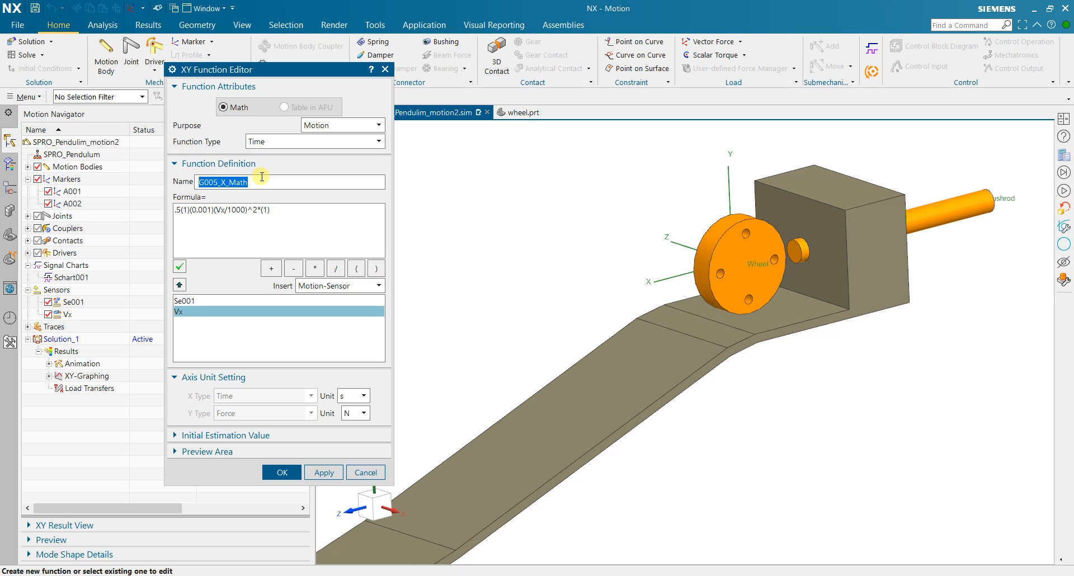
{"action": "type", "text": "Drag_force"}
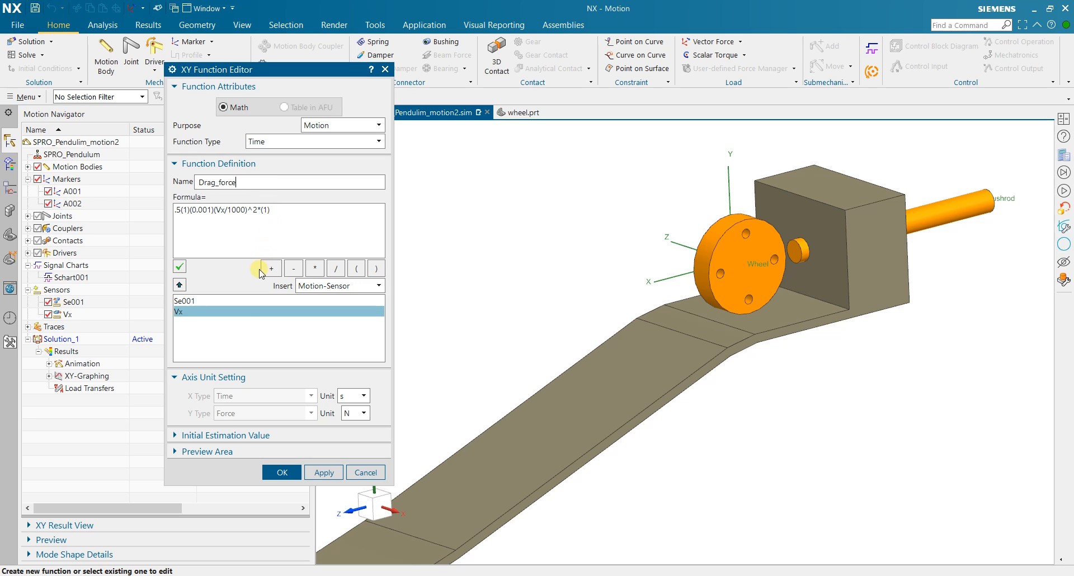
{"action": "left_click", "coordinate": [312, 210]}
{"action": "left_click", "coordinate": [282, 472]}
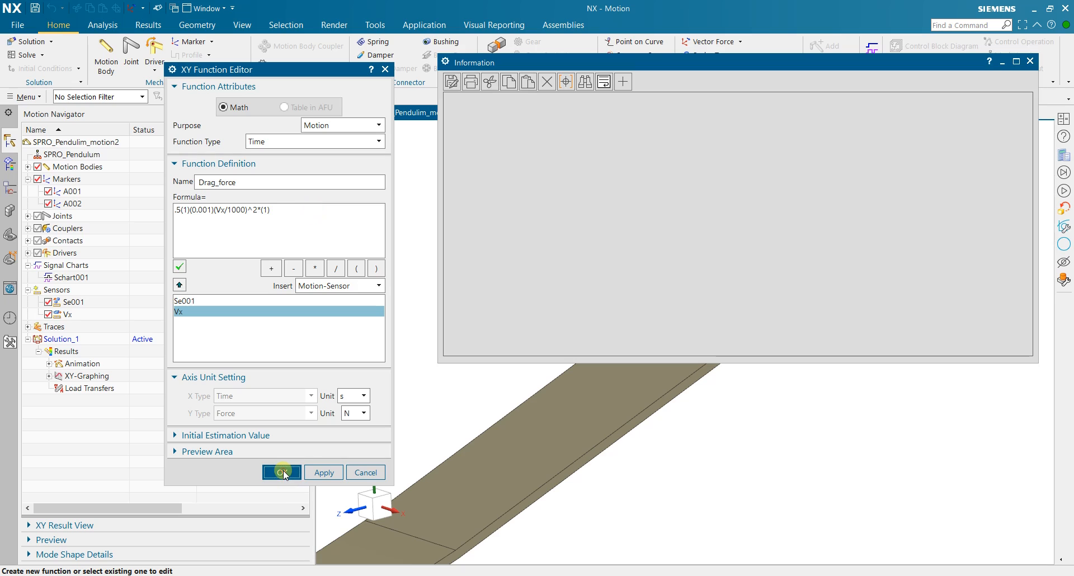
Add multiplication signs so the formula reads .5*(1)*(0.001)*(Vx/1000)^2*(1), check its validity, and dismiss the warnings.
{"action": "left_click", "coordinate": [188, 211]}
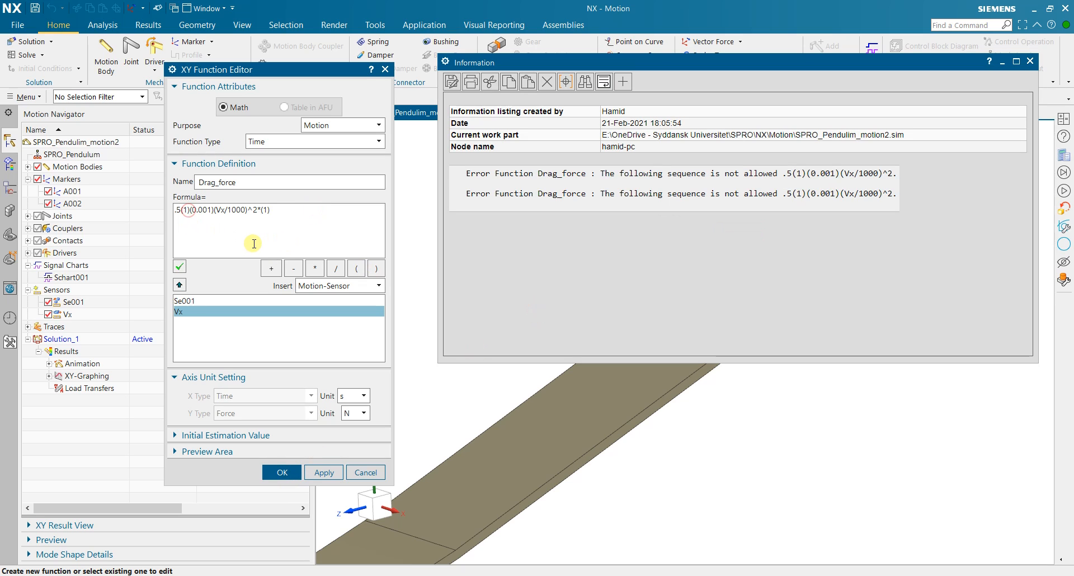
{"action": "type", "text": "*"}
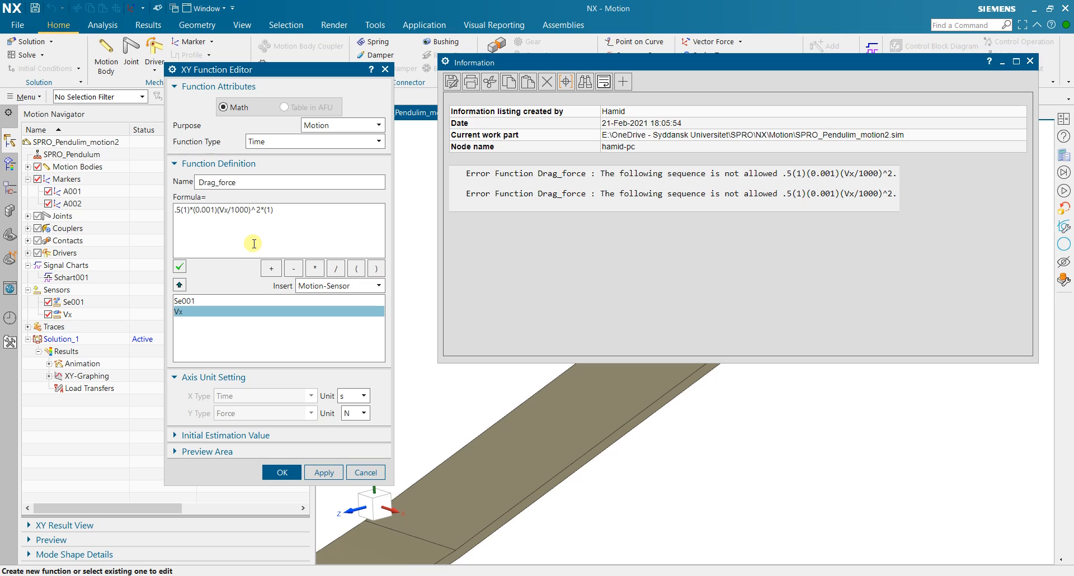
{"action": "type", "text": "*"}
{"action": "left_click", "coordinate": [179, 266]}
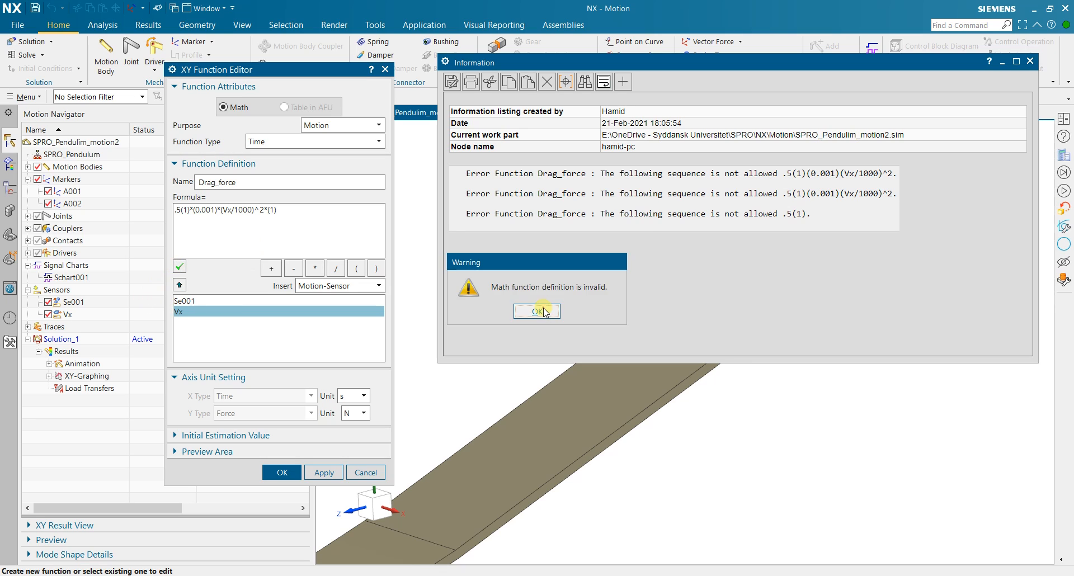
{"action": "left_click", "coordinate": [539, 311]}
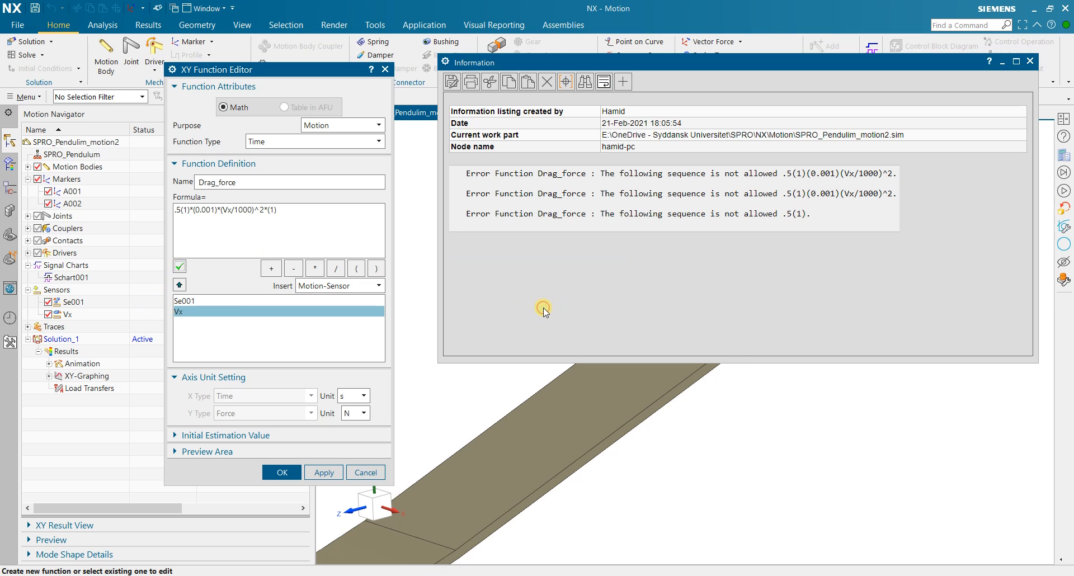
{"action": "left_click", "coordinate": [180, 211]}
{"action": "type", "text": "*"}
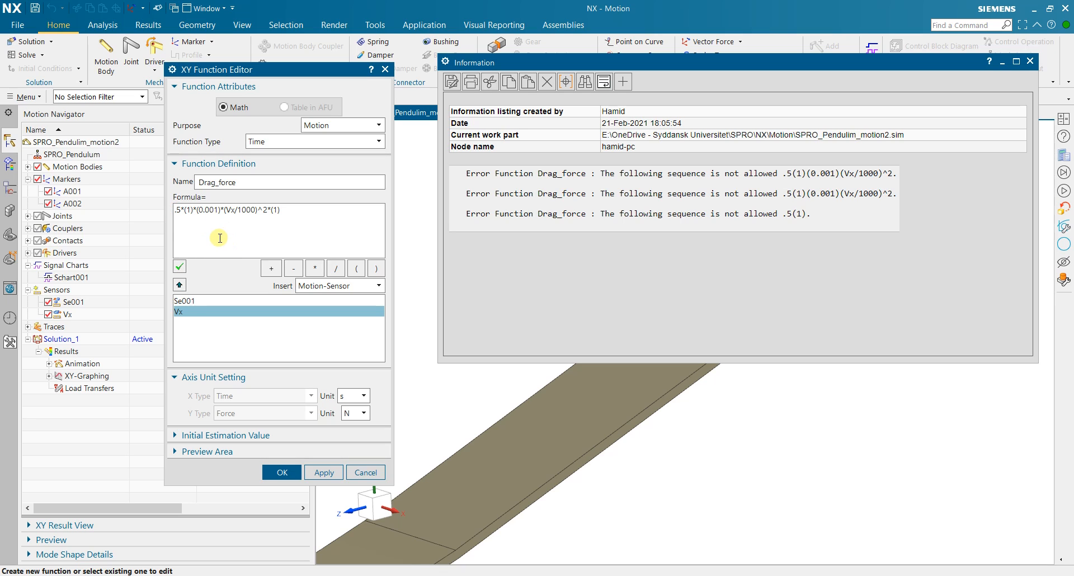
{"action": "left_click", "coordinate": [180, 267]}
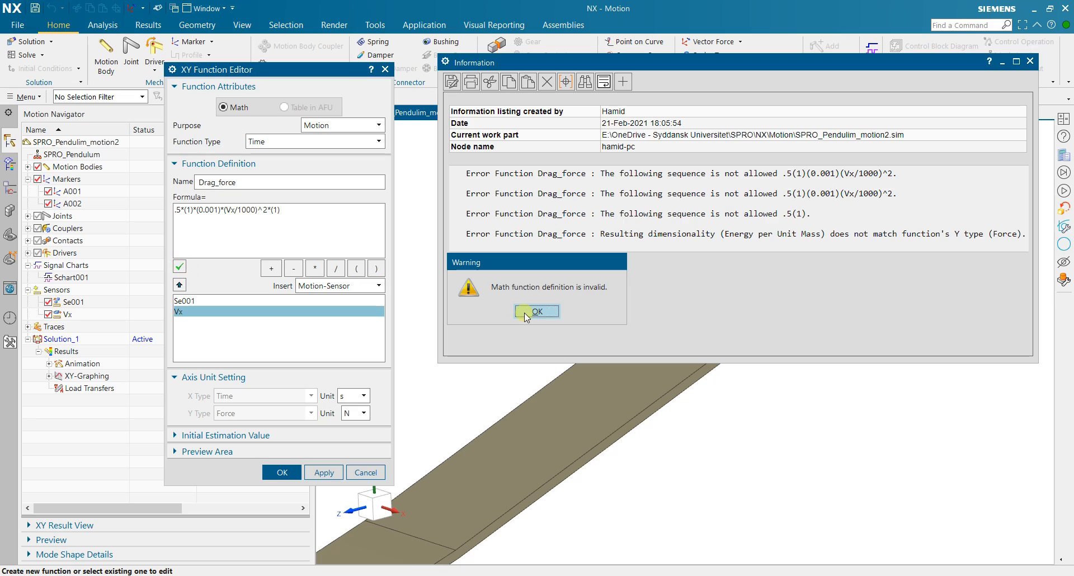
{"action": "left_click", "coordinate": [513, 311]}
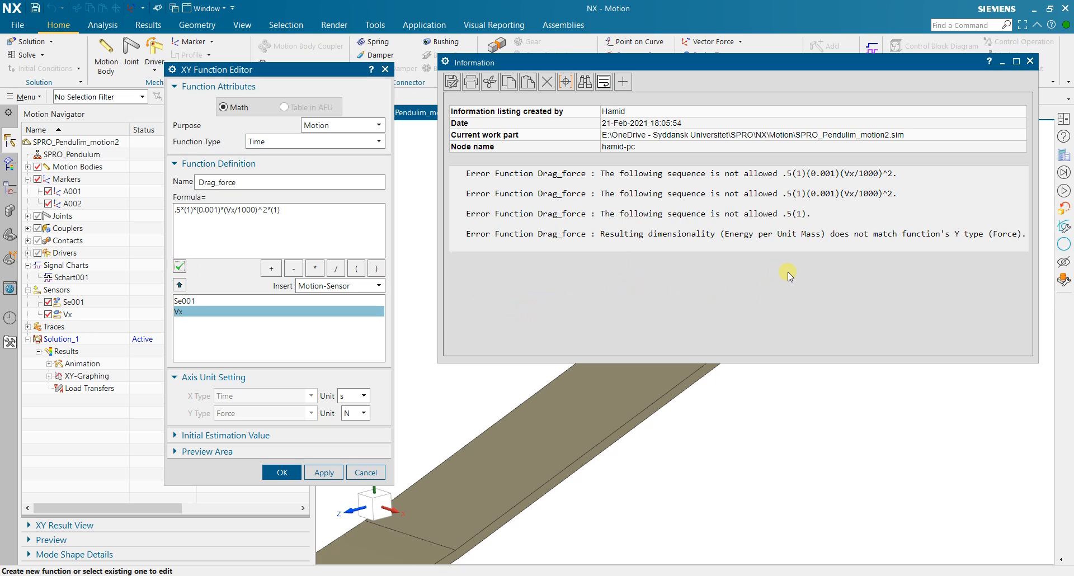
Copy the drag formula, cancel the function and the vector force, and close the information listing.
{"action": "triple_click", "coordinate": [296, 209]}
{"action": "key", "text": "ctrl+c"}
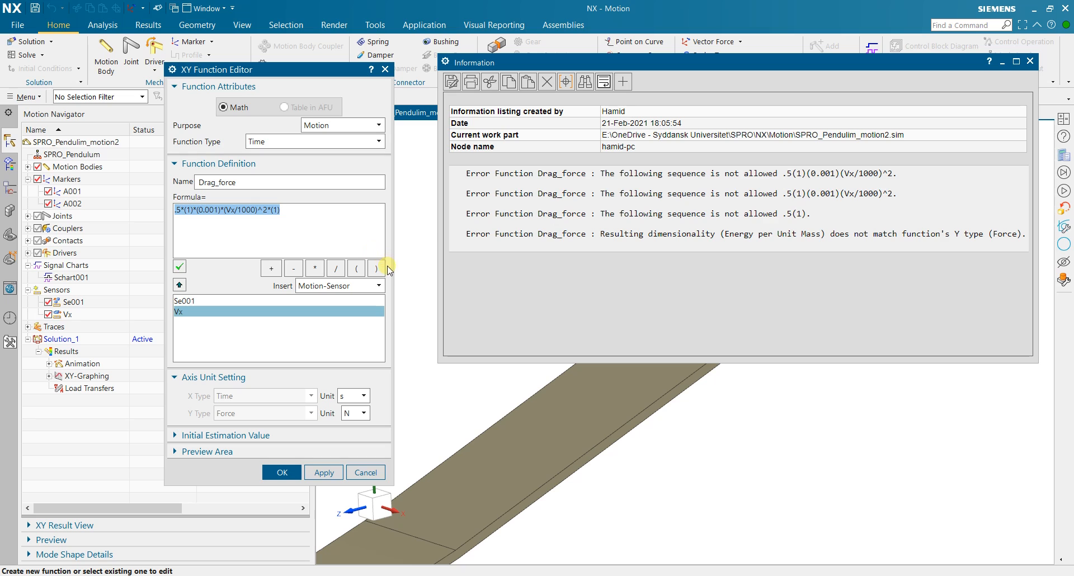
{"action": "left_click", "coordinate": [366, 473]}
{"action": "left_click", "coordinate": [507, 428]}
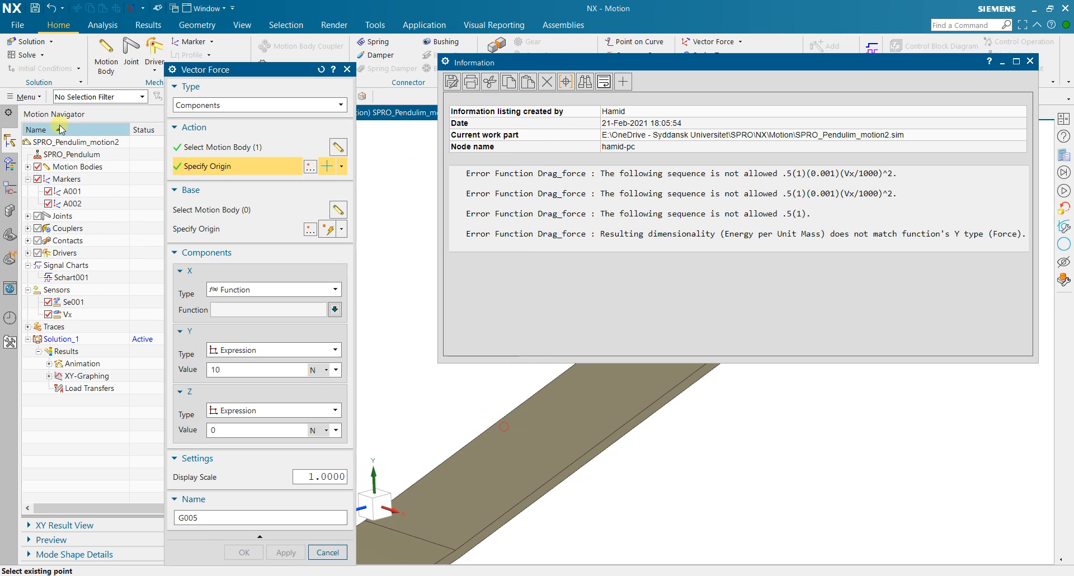
{"action": "left_click", "coordinate": [314, 542]}
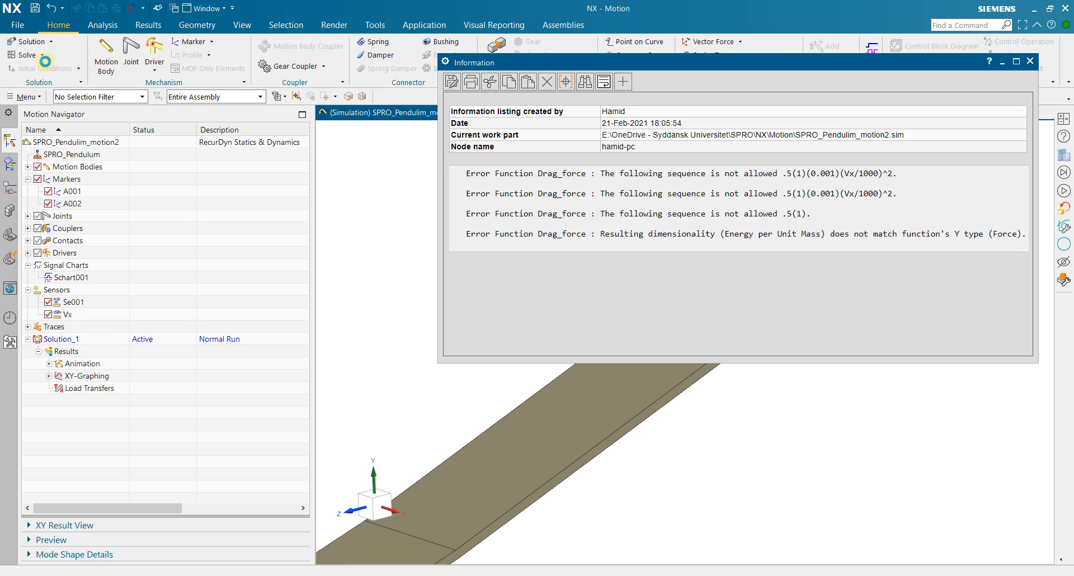
{"action": "left_click", "coordinate": [1031, 61]}
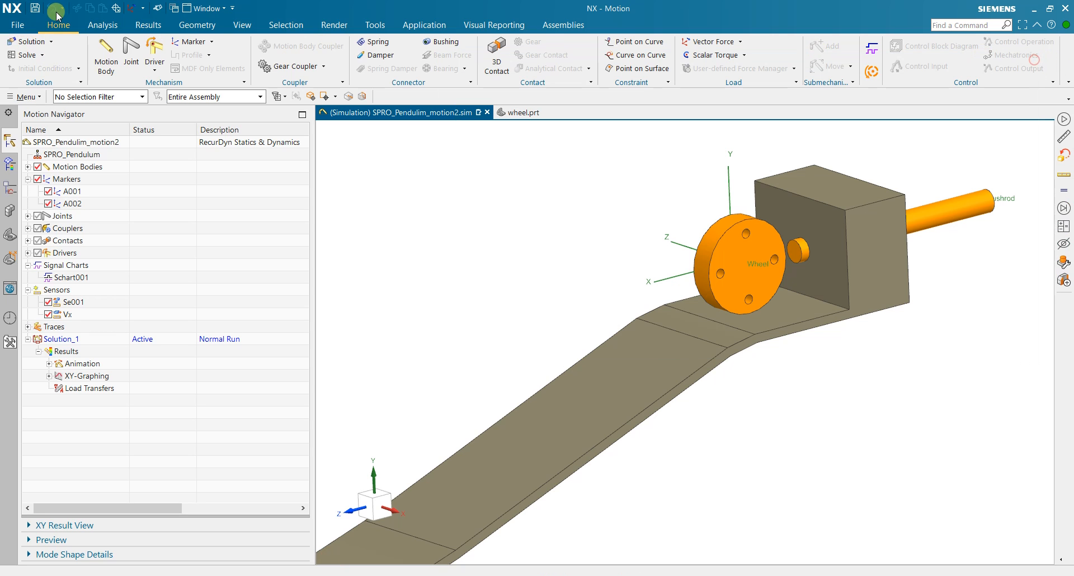
Set the math functions unit policy in the motion preferences to Ignore Units.
{"action": "left_click", "coordinate": [18, 25]}
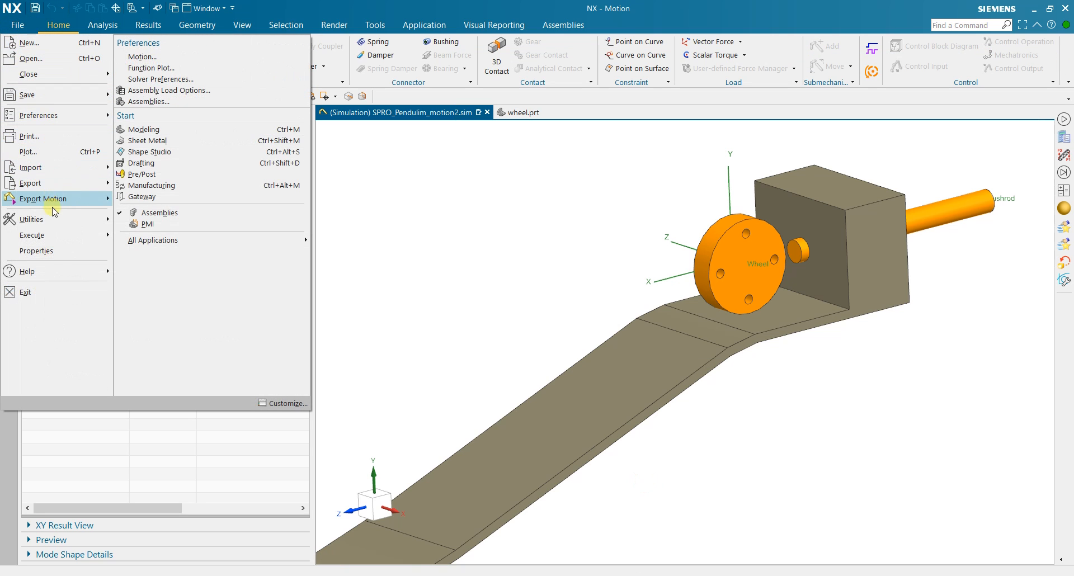
{"action": "mouse_move", "coordinate": [67, 122]}
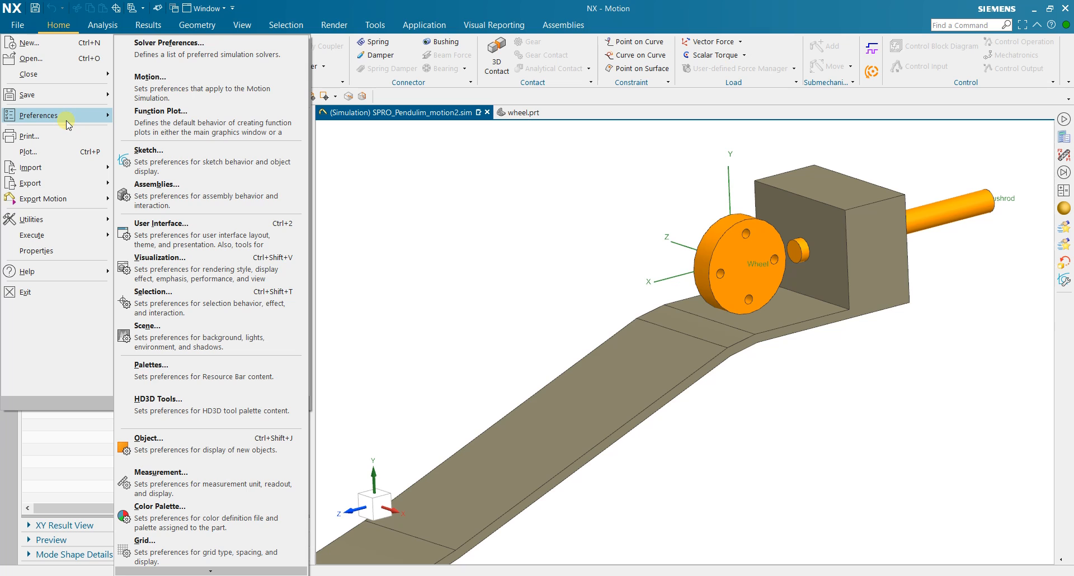
{"action": "left_click", "coordinate": [150, 77]}
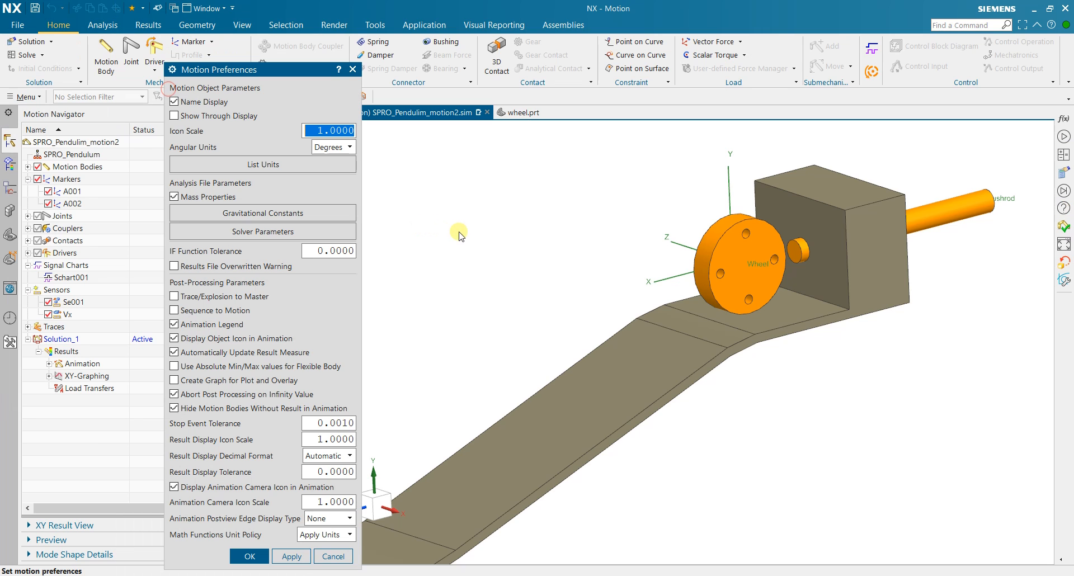
{"action": "left_click", "coordinate": [339, 534]}
{"action": "left_click", "coordinate": [324, 557]}
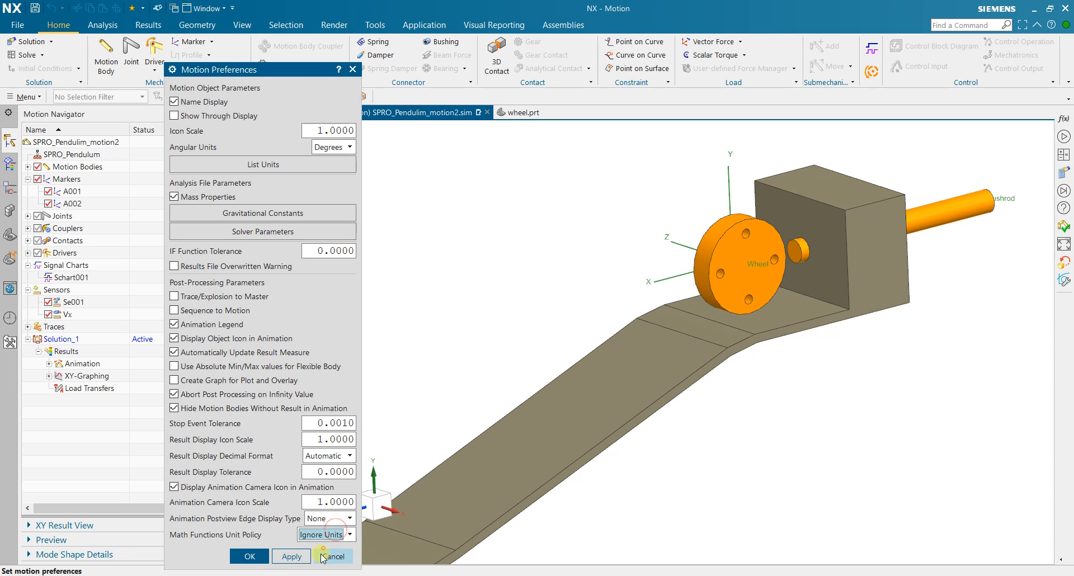
{"action": "left_click", "coordinate": [250, 557]}
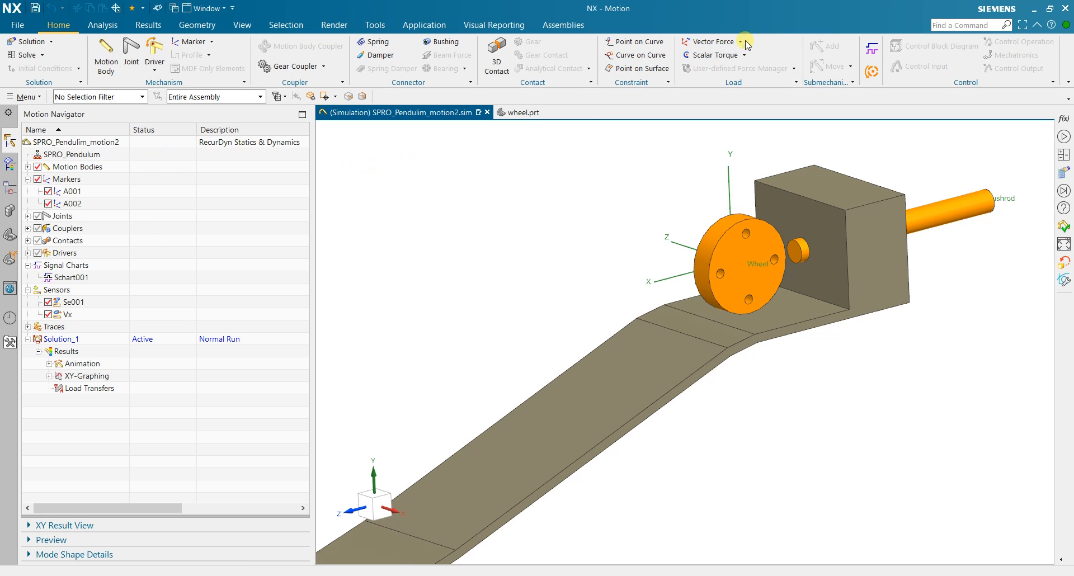
Start a components-type vector force acting on the wheel at its centre, with the X component defined by a function.
{"action": "left_click", "coordinate": [727, 39]}
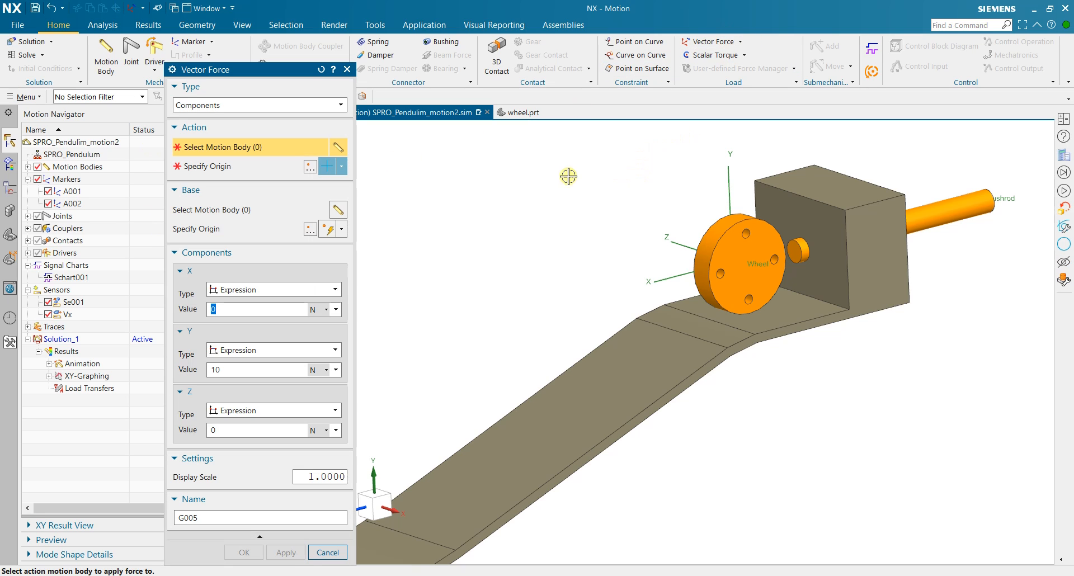
{"action": "left_click", "coordinate": [742, 248]}
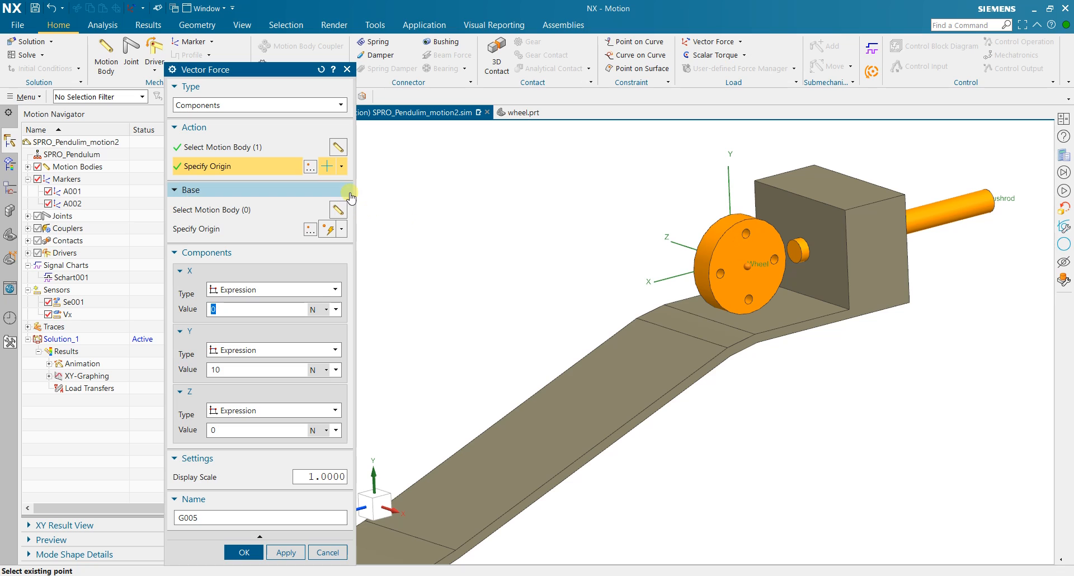
{"action": "left_click", "coordinate": [274, 289]}
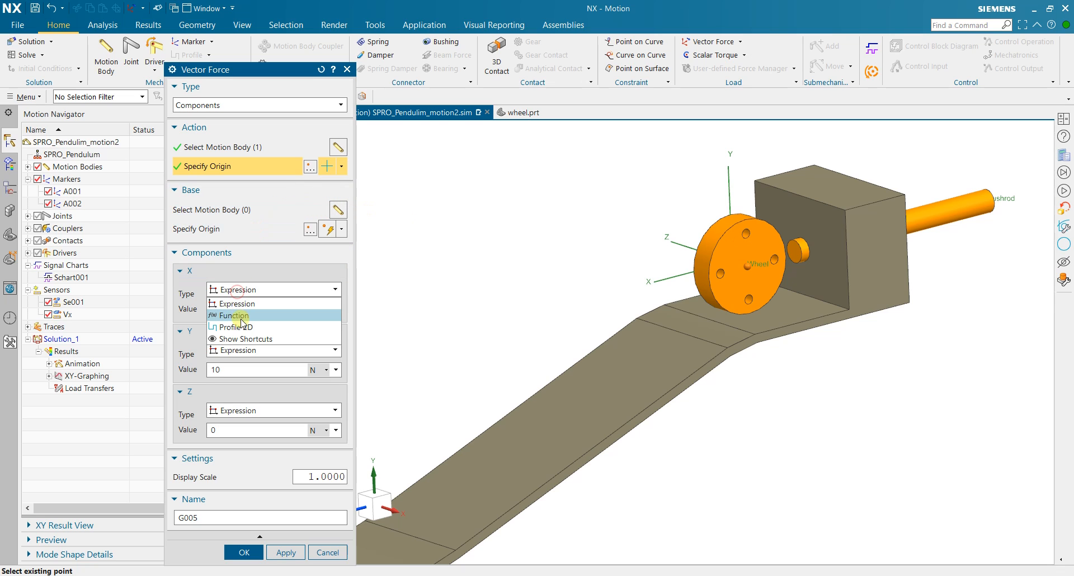
{"action": "left_click", "coordinate": [243, 316]}
{"action": "left_click", "coordinate": [335, 310]}
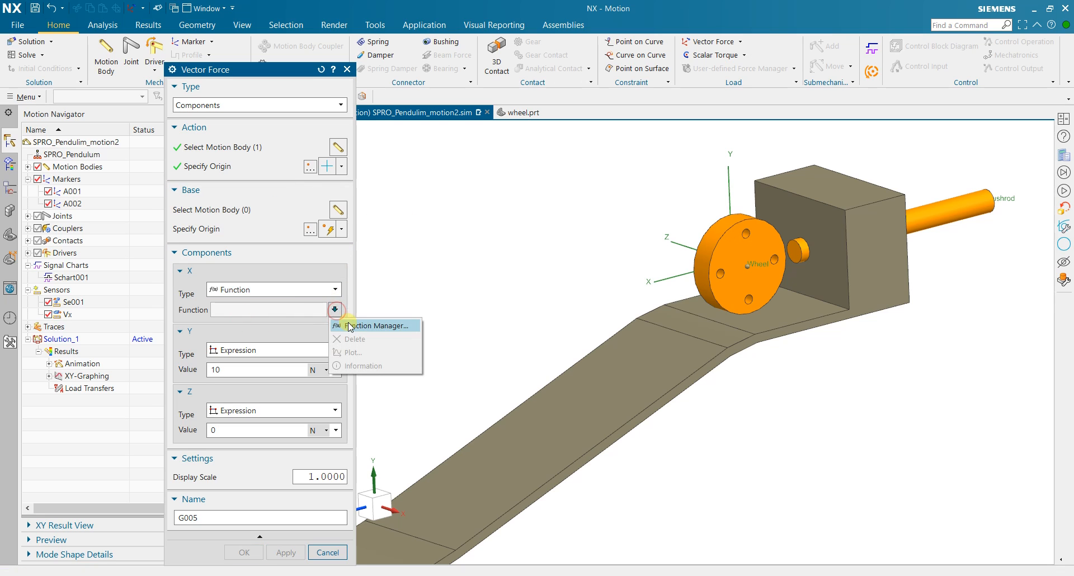
Create a math function from the copied formula .5*(1)*(0.001)*(Vx/1000)^2*(1), check its syntax, and assign it to the X component.
{"action": "left_click", "coordinate": [349, 323]}
{"action": "left_click", "coordinate": [324, 387]}
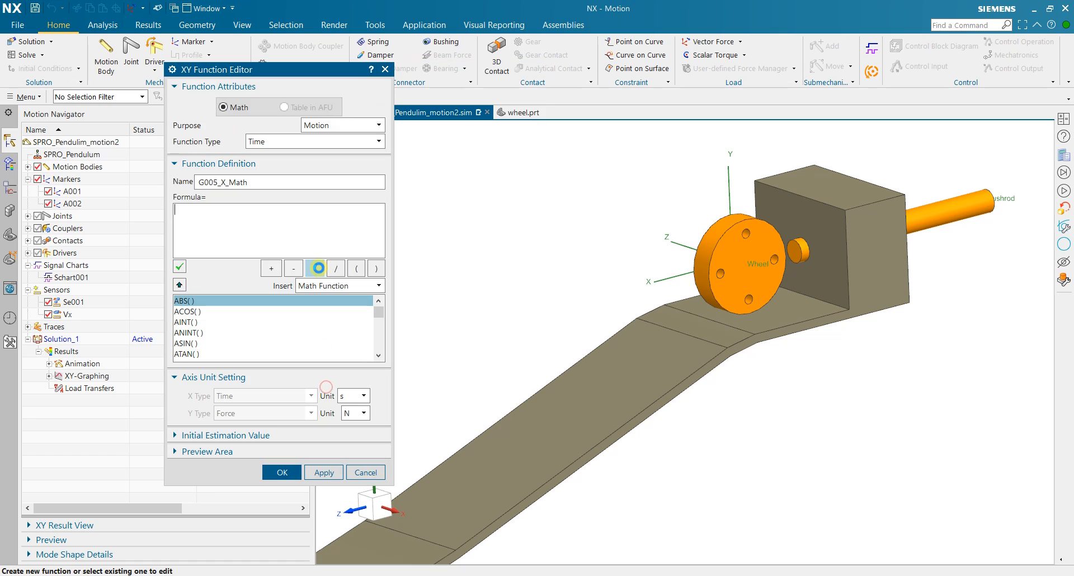
{"action": "left_click", "coordinate": [253, 232]}
{"action": "key", "text": "ctrl+v"}
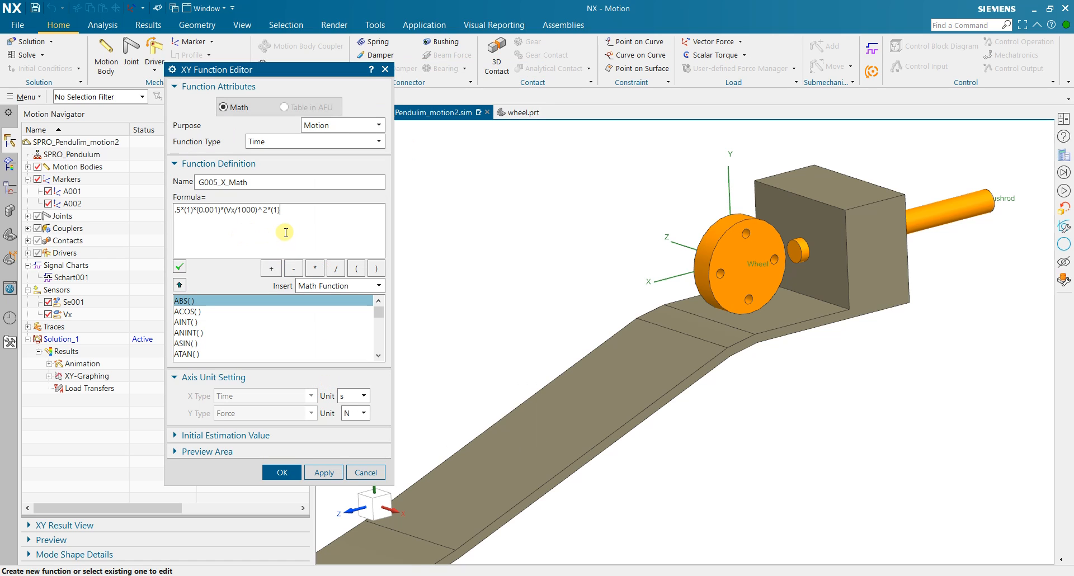
{"action": "left_click", "coordinate": [179, 267]}
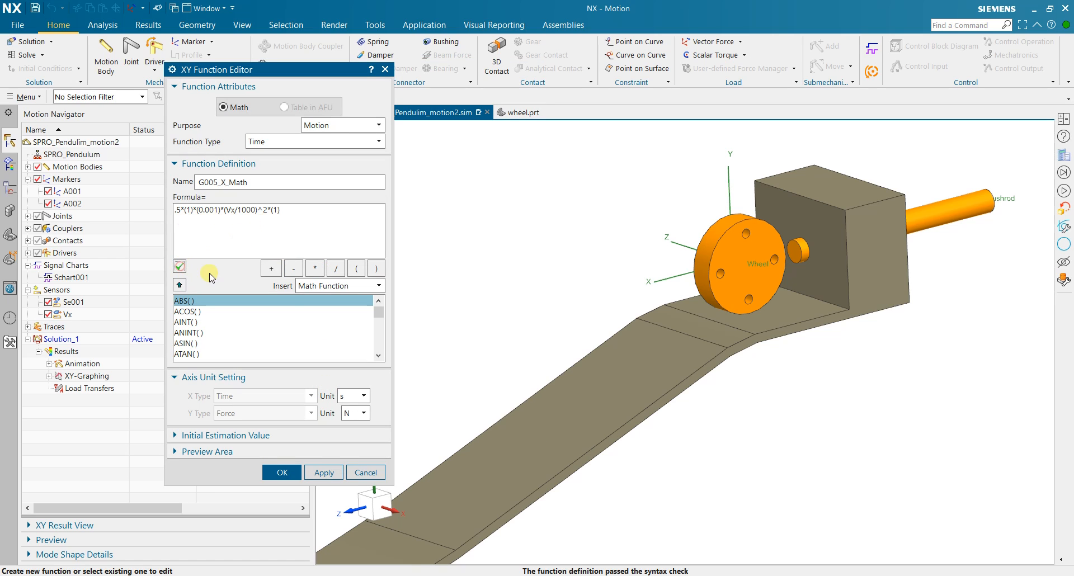
{"action": "left_click", "coordinate": [275, 470]}
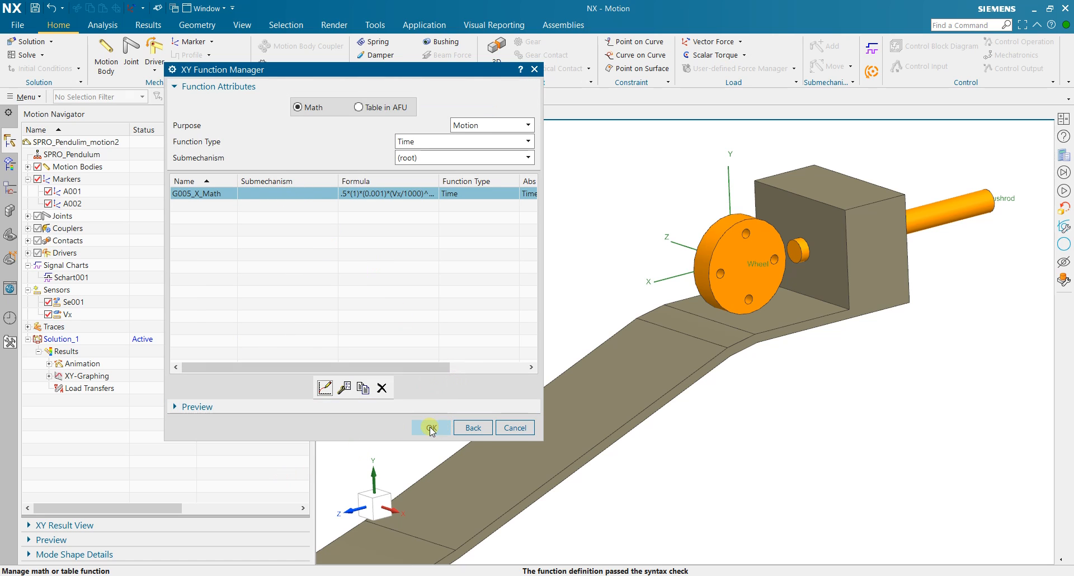
{"action": "left_click", "coordinate": [431, 428]}
Set the vector force's display scale to 20, create the force, and save the simulation.
{"action": "left_click", "coordinate": [318, 475]}
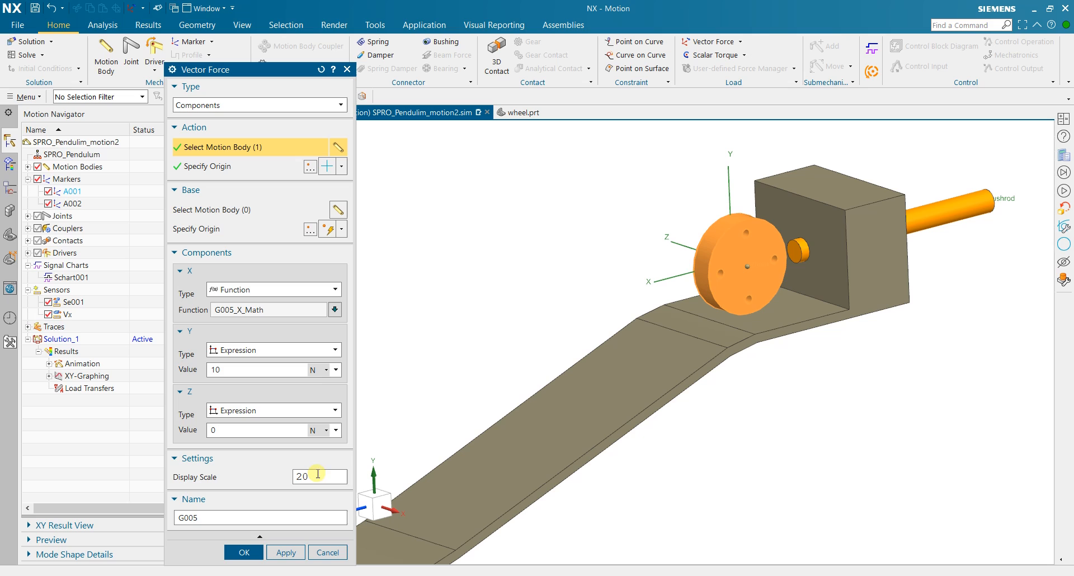
{"action": "left_click", "coordinate": [244, 553]}
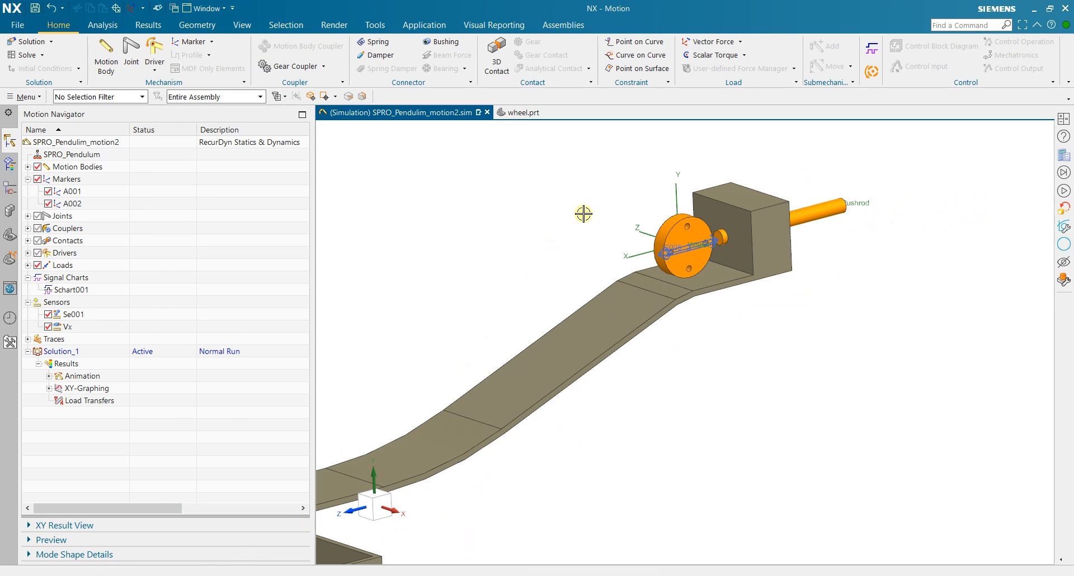
{"action": "key", "text": "ctrl+s"}
Solve the active motion solution with the drag force applied.
{"action": "scroll", "coordinate": [584, 214], "scroll_direction": "down", "scroll_amount": 3}
{"action": "scroll", "coordinate": [457, 262], "scroll_direction": "up", "scroll_amount": 3}
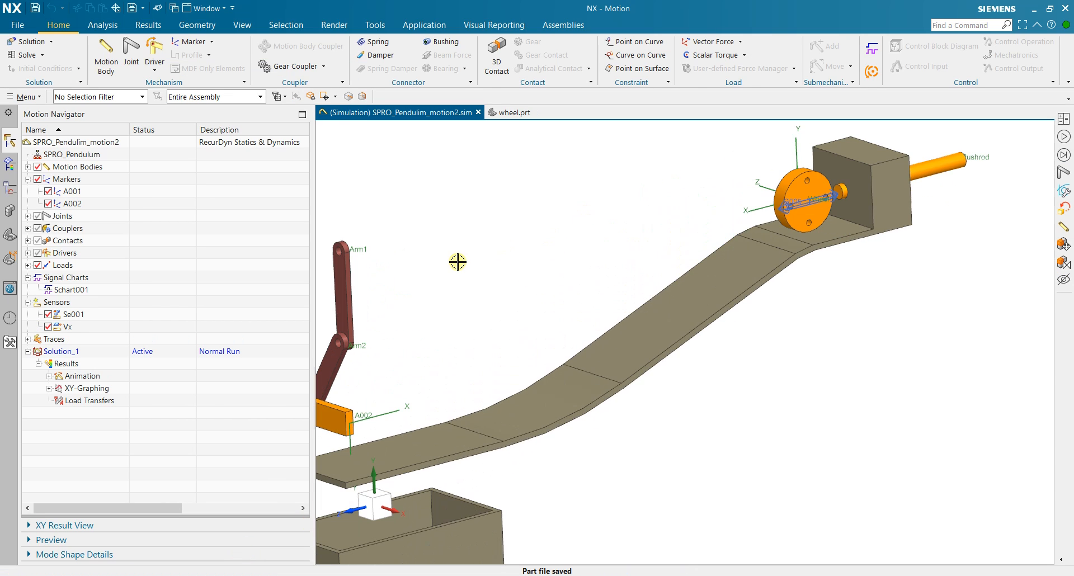
{"action": "scroll", "coordinate": [458, 262], "scroll_direction": "down", "scroll_amount": 1}
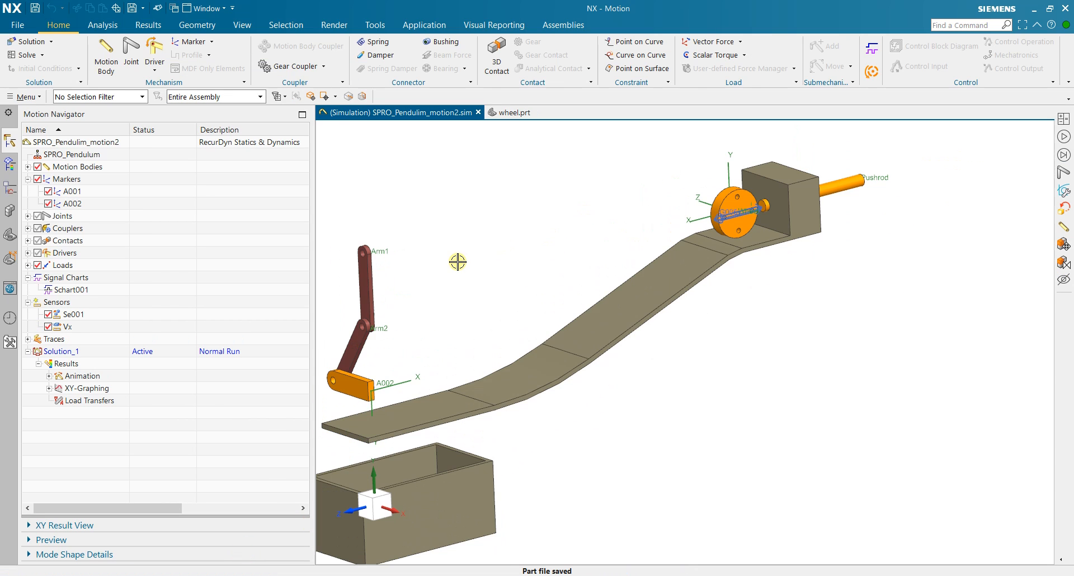
{"action": "left_click", "coordinate": [32, 61]}
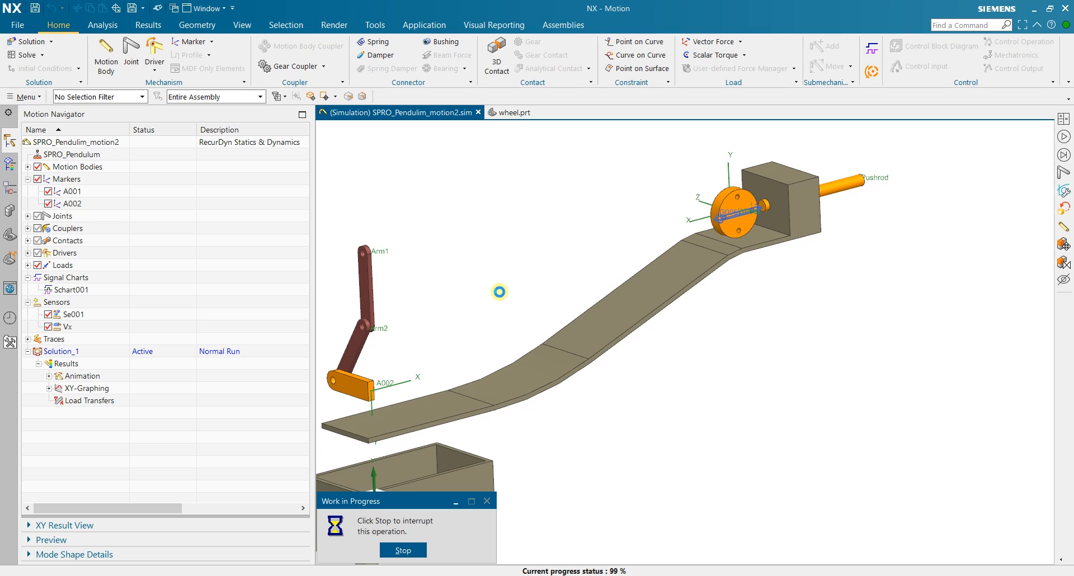
Play the solved motion animation, examine the wheel's travel down the ramp and the arm near the box, and close the player.
{"action": "left_click", "coordinate": [137, 25]}
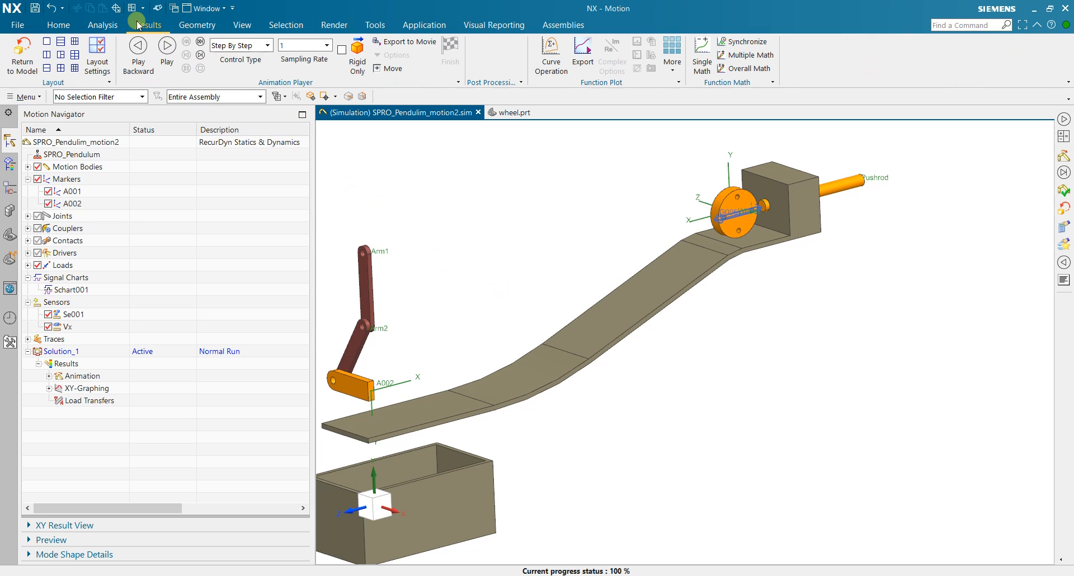
{"action": "left_click", "coordinate": [103, 25]}
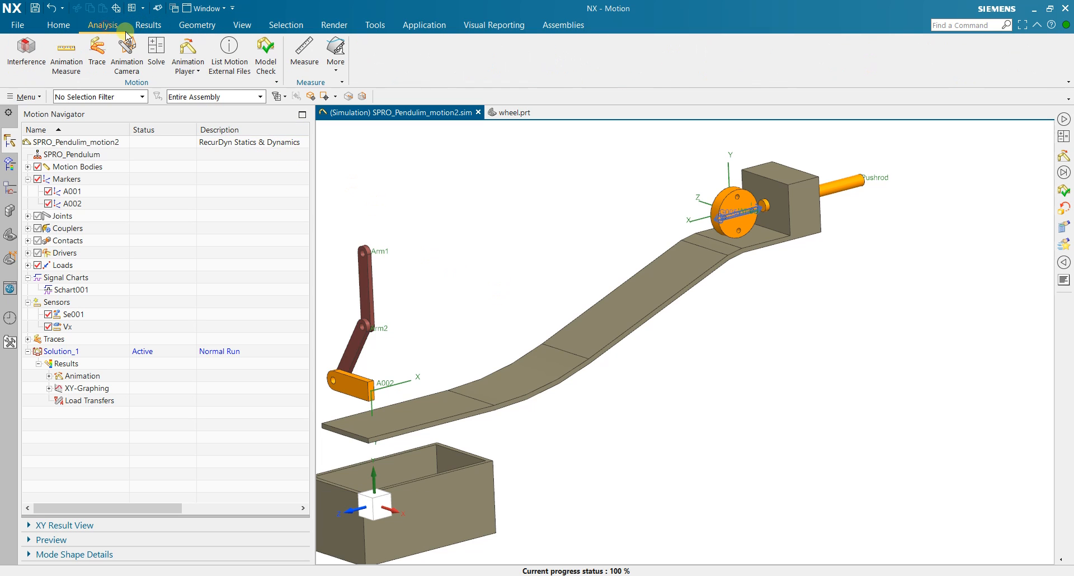
{"action": "left_click", "coordinate": [182, 52]}
{"action": "left_click", "coordinate": [243, 178]}
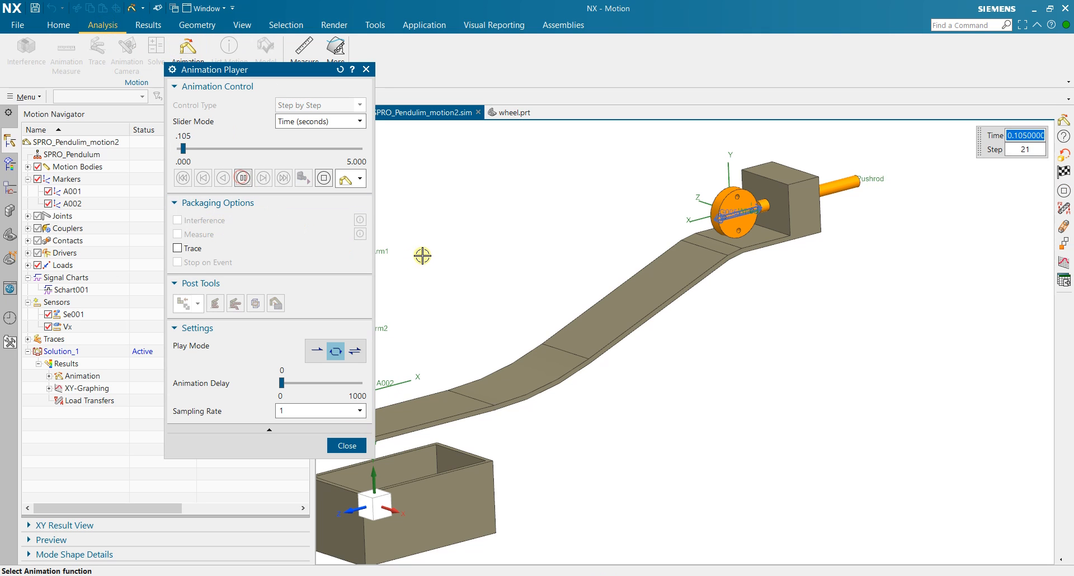
{"action": "scroll", "coordinate": [464, 253], "scroll_direction": "down", "scroll_amount": 2}
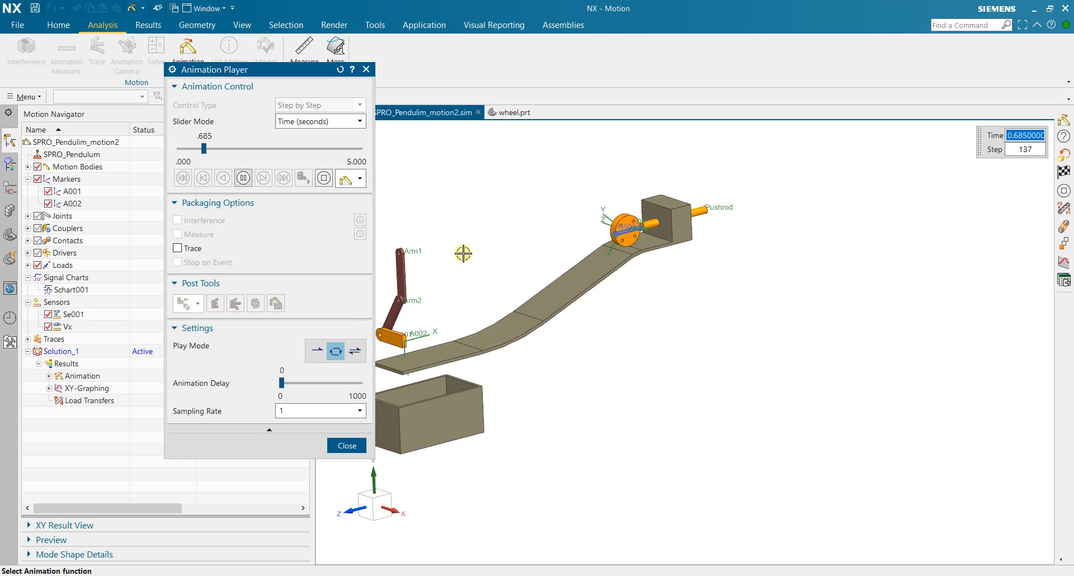
{"action": "scroll", "coordinate": [463, 253], "scroll_direction": "up", "scroll_amount": 2}
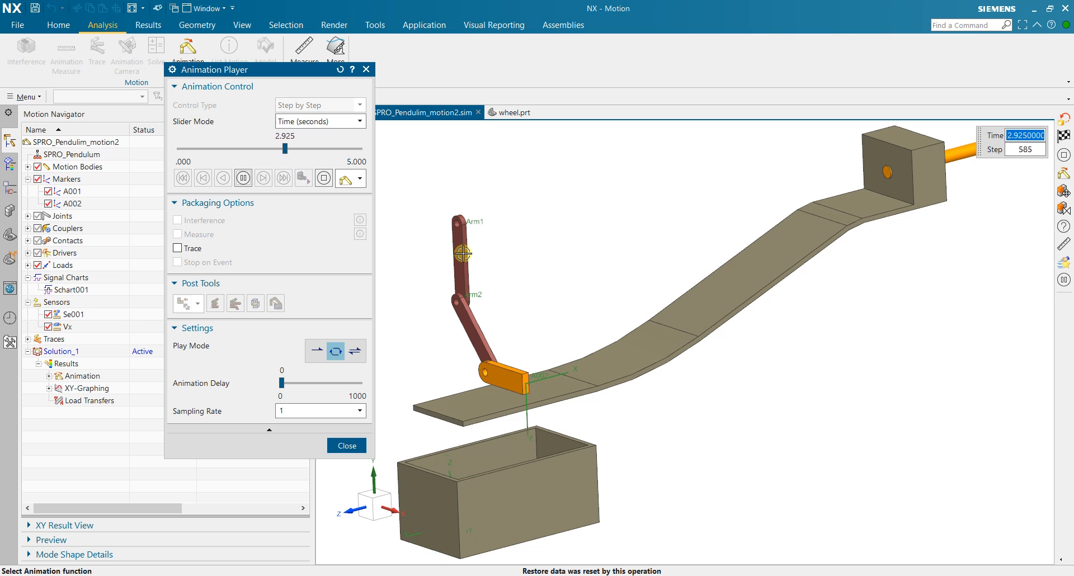
{"action": "scroll", "coordinate": [469, 257], "scroll_direction": "down", "scroll_amount": 1}
{"action": "left_click_drag", "start_coordinate": [478, 321], "coordinate": [496, 333]}
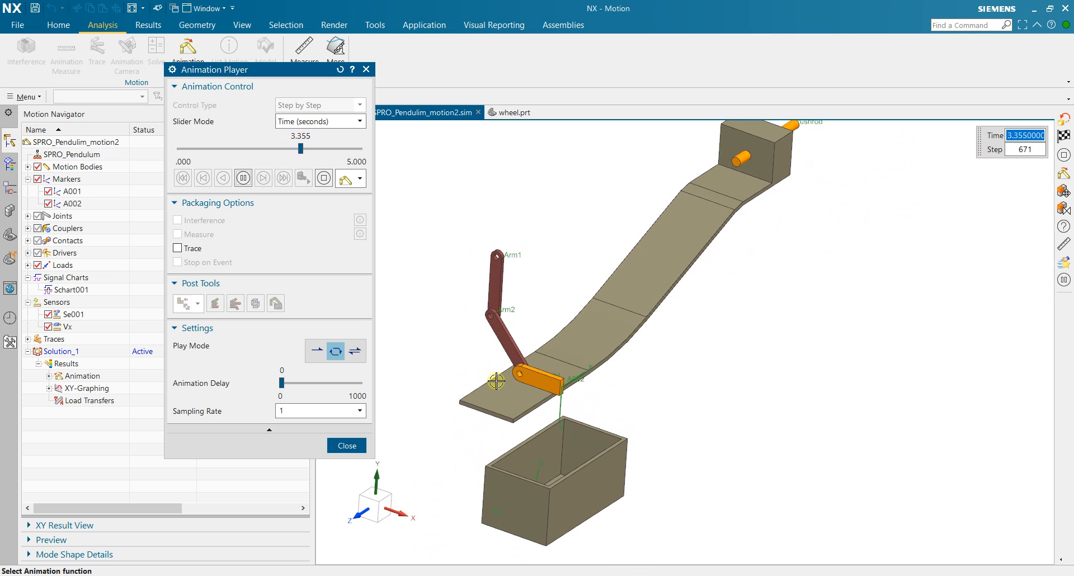
{"action": "scroll", "coordinate": [473, 457], "scroll_direction": "up", "scroll_amount": 3}
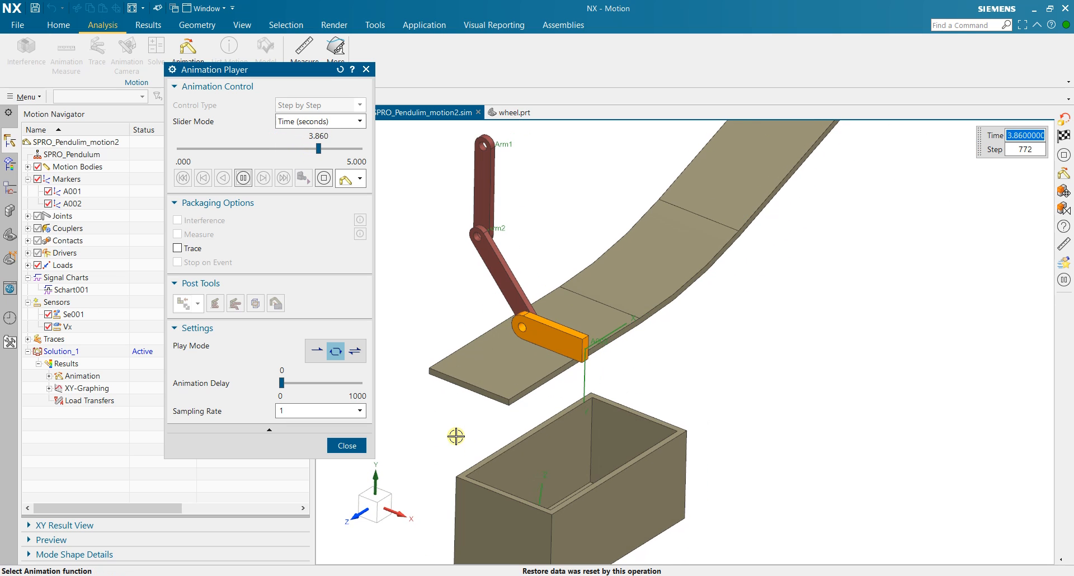
{"action": "left_click", "coordinate": [347, 445]}
{"action": "scroll", "coordinate": [419, 428], "scroll_direction": "down", "scroll_amount": 2}
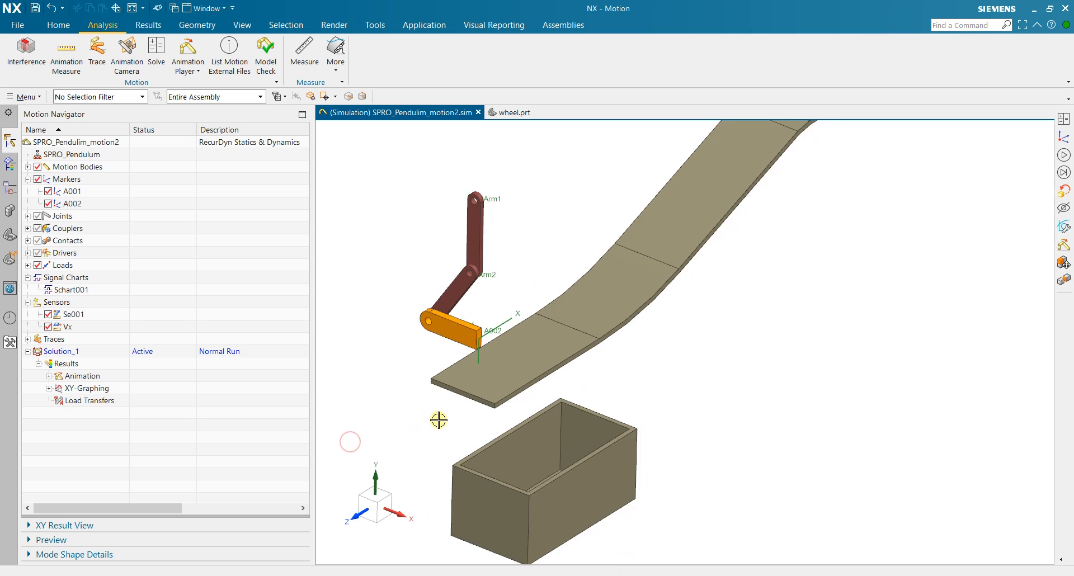